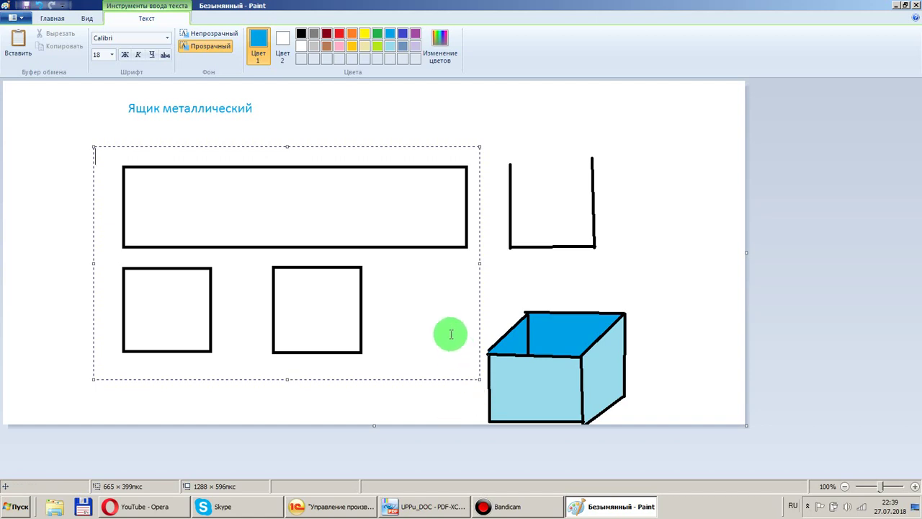
Switch to the 1C enterprise management program and open the Номенклатура catalog
{"action": "left_click", "coordinate": [338, 507]}
{"action": "left_click", "coordinate": [497, 208]}
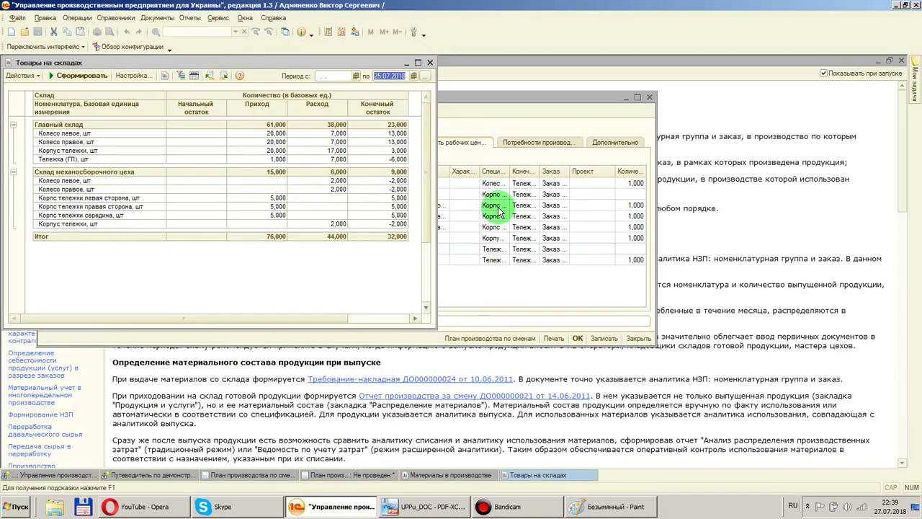
{"action": "left_click", "coordinate": [116, 18]}
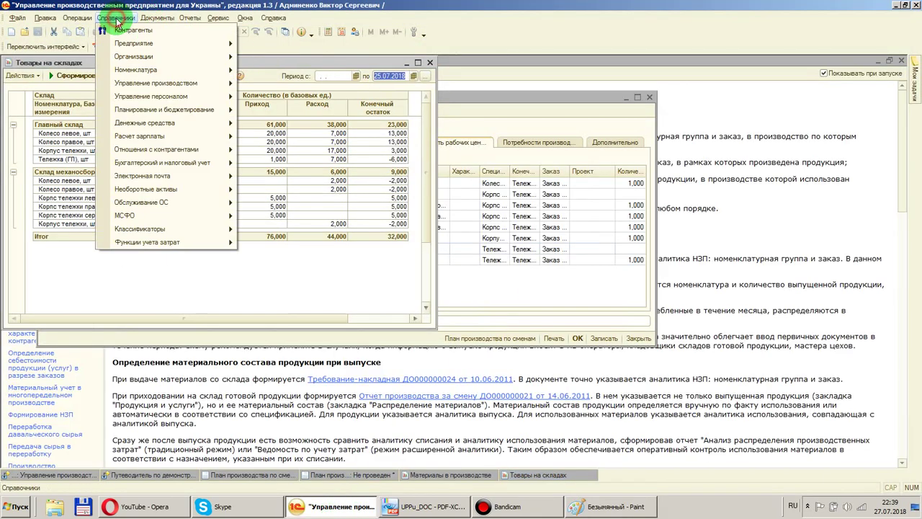
{"action": "mouse_move", "coordinate": [123, 56]}
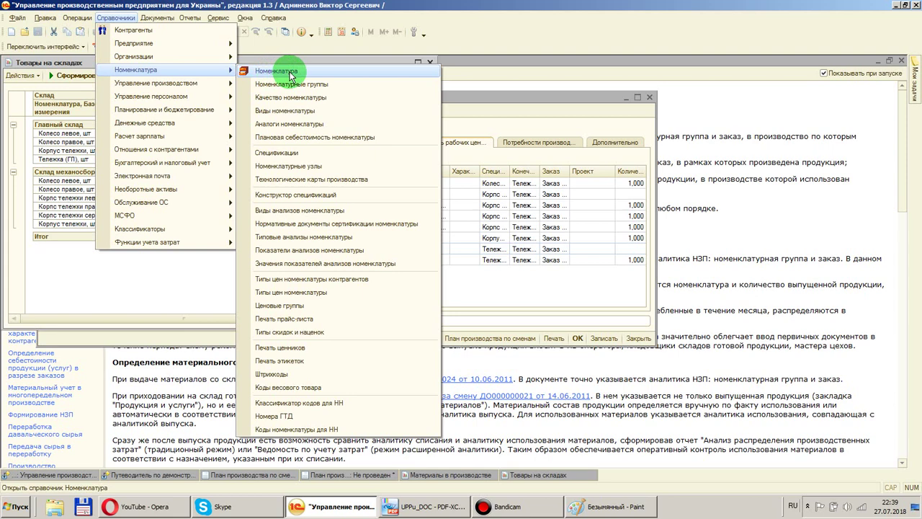
{"action": "left_click", "coordinate": [291, 75]}
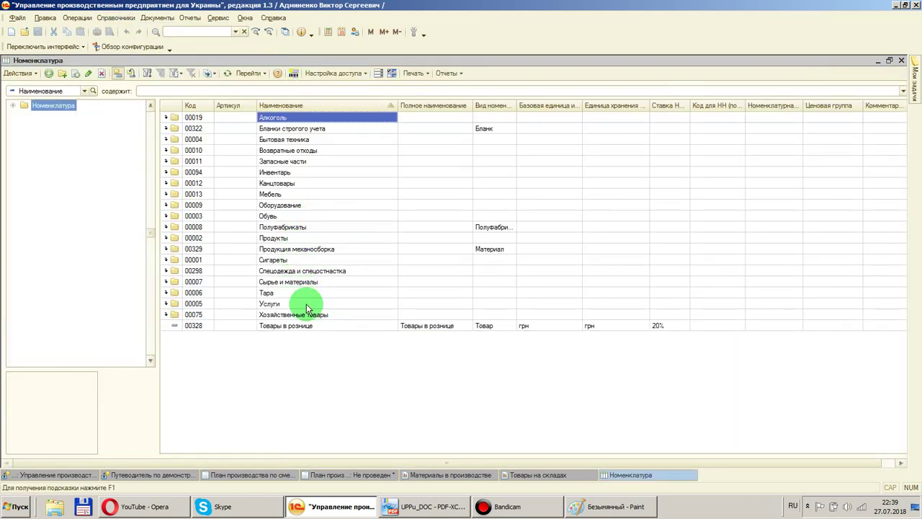
Open the Заказы folder inside Продукция механосборка
{"action": "left_click", "coordinate": [308, 251]}
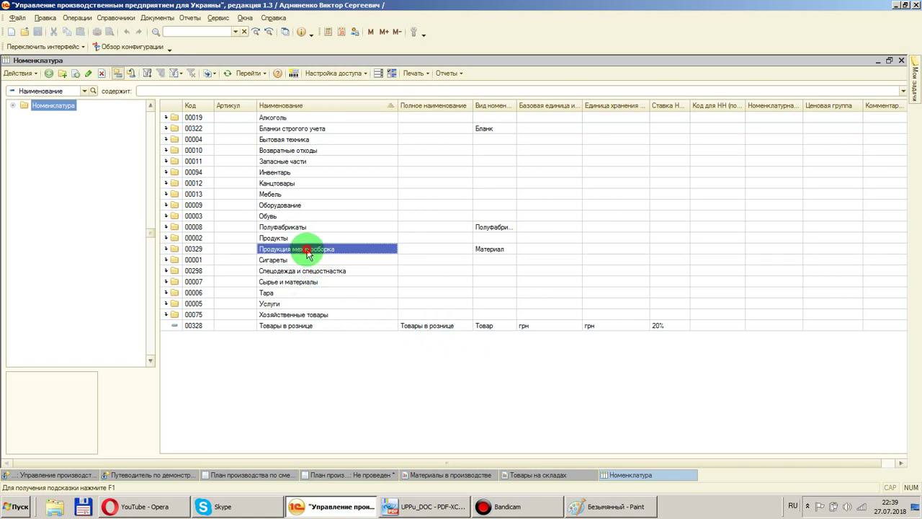
{"action": "double_click", "coordinate": [308, 251]}
{"action": "left_click", "coordinate": [283, 141]}
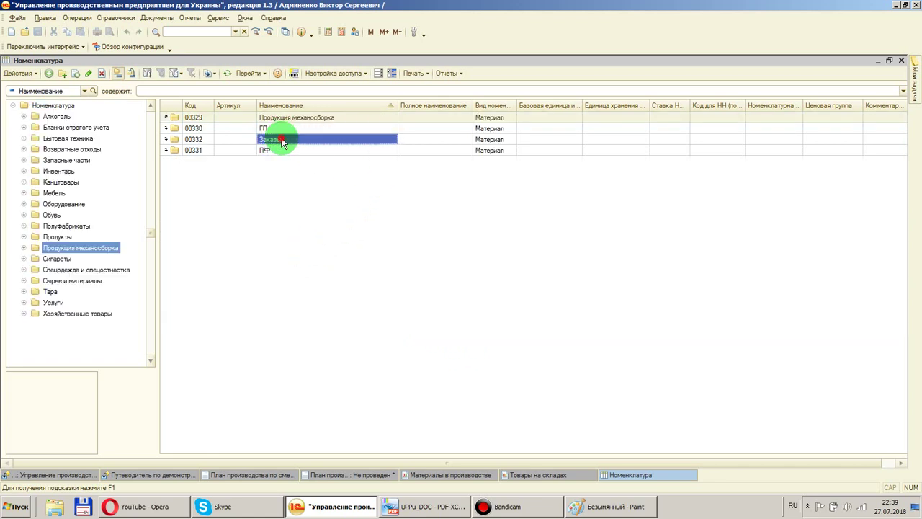
{"action": "double_click", "coordinate": [282, 141]}
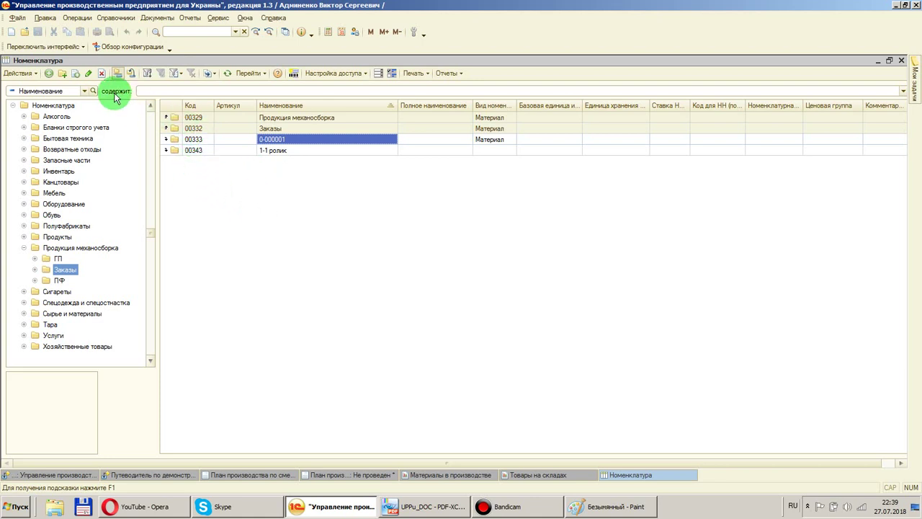
Create a group named "Ящик металлический" in the Заказы folder with the item kind Продукция
{"action": "left_click", "coordinate": [50, 74]}
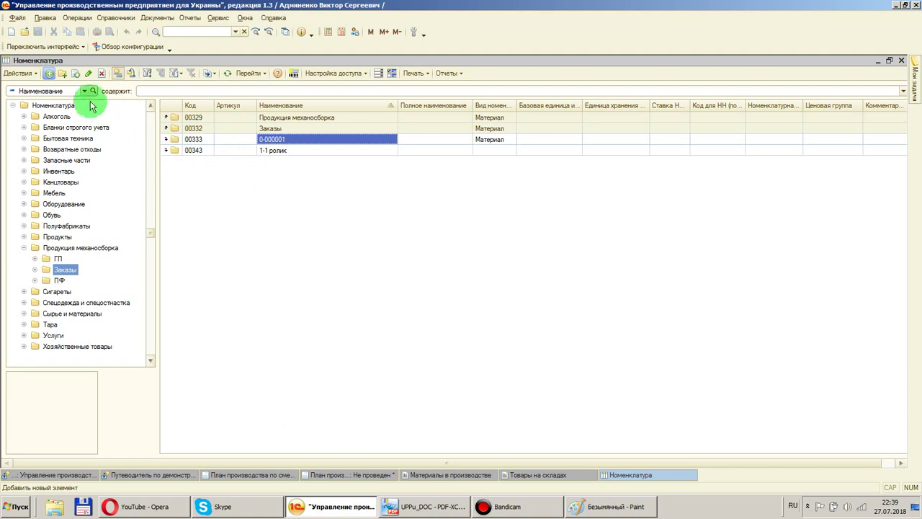
{"action": "left_click", "coordinate": [900, 60]}
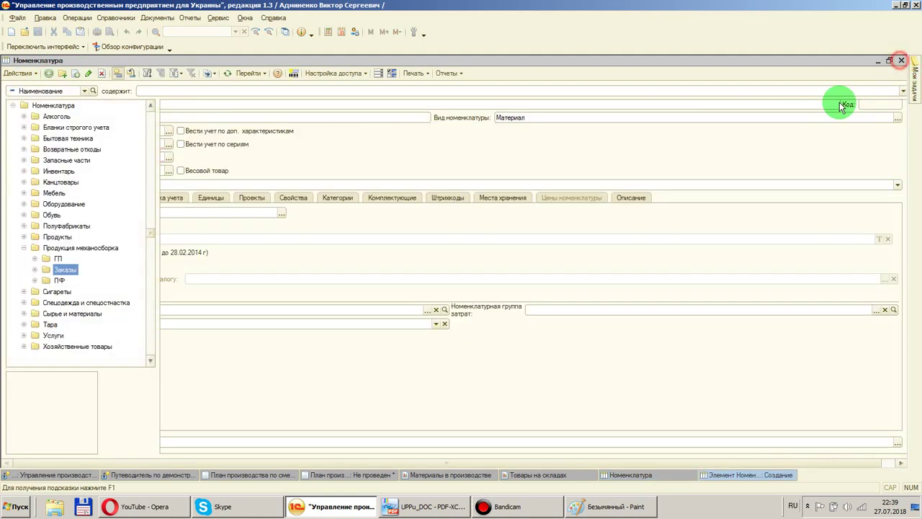
{"action": "left_click", "coordinate": [62, 72]}
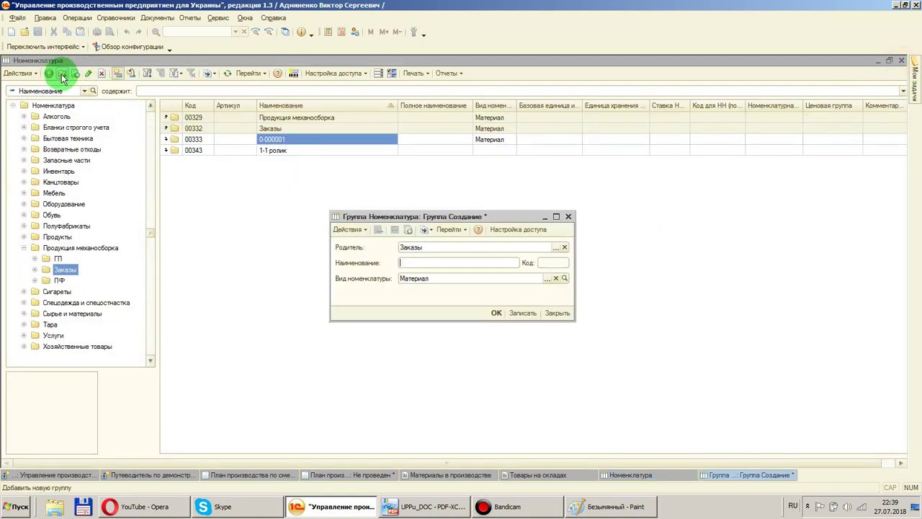
{"action": "type", "text": "Я"}
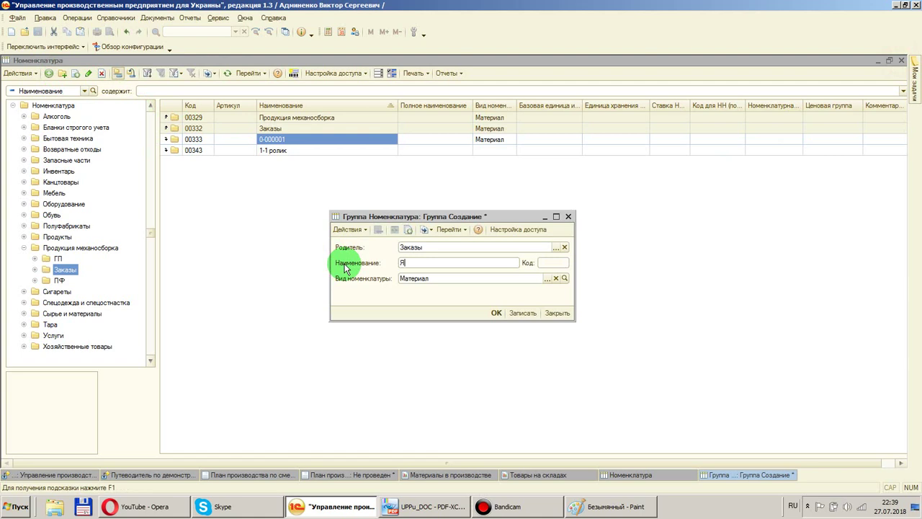
{"action": "type", "text": "щик металлический"}
{"action": "left_click", "coordinate": [547, 278]}
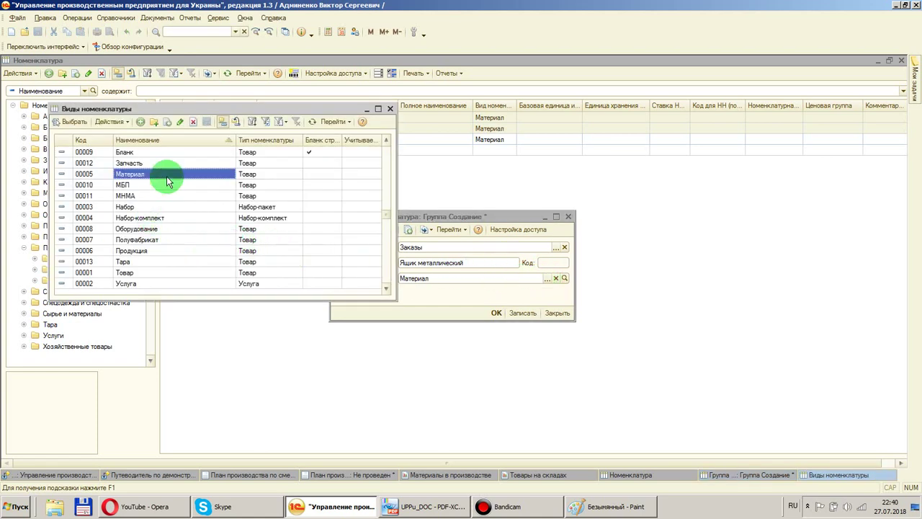
{"action": "left_click", "coordinate": [150, 217]}
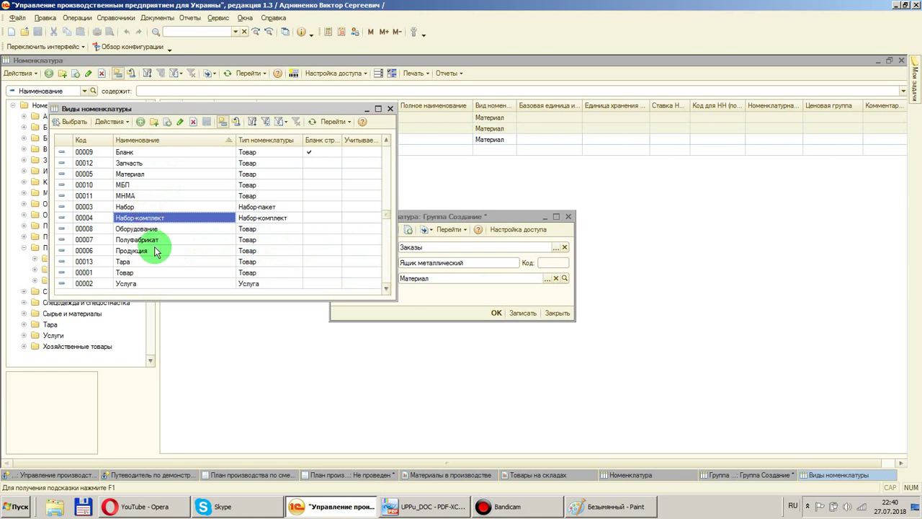
{"action": "double_click", "coordinate": [155, 251]}
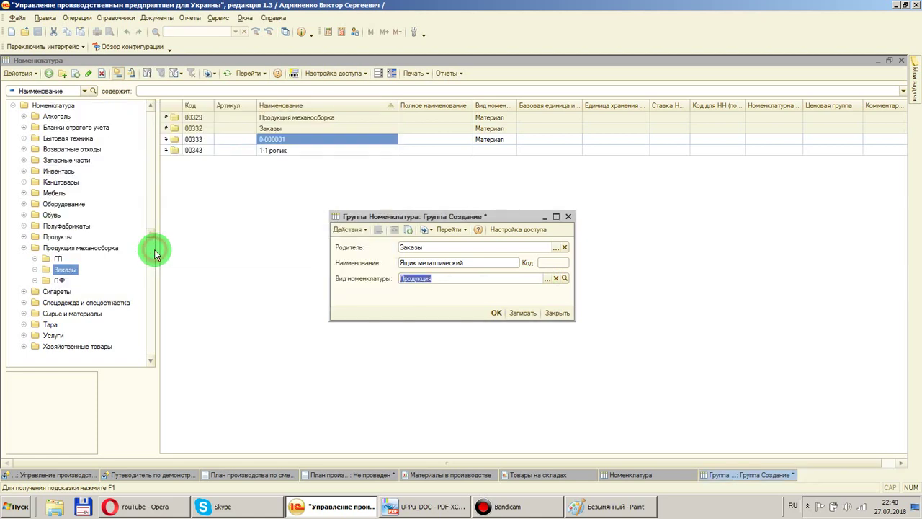
{"action": "left_click", "coordinate": [497, 312]}
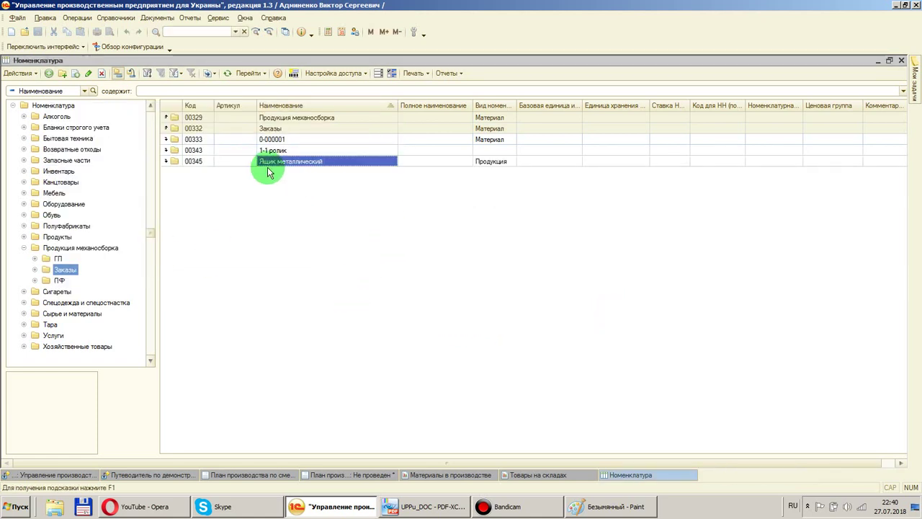
Create an item "Ящ. мет. середина" inside the Ящик металлический group and save it with шт as the storage unit
{"action": "double_click", "coordinate": [247, 165]}
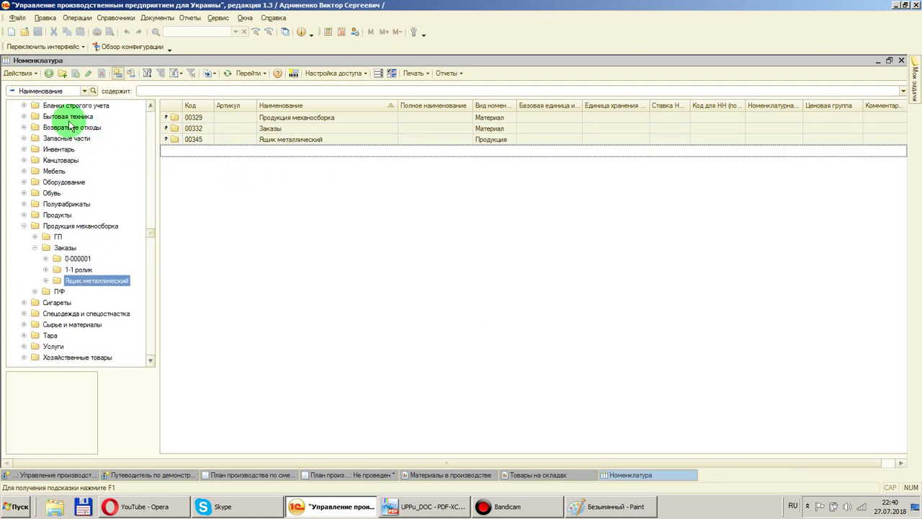
{"action": "left_click", "coordinate": [49, 75]}
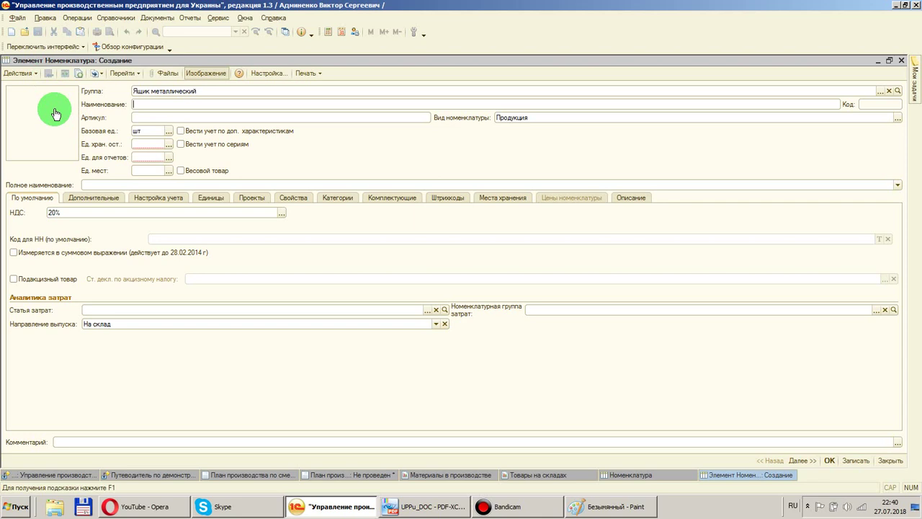
{"action": "type", "text": "Ящ. мет. середина"}
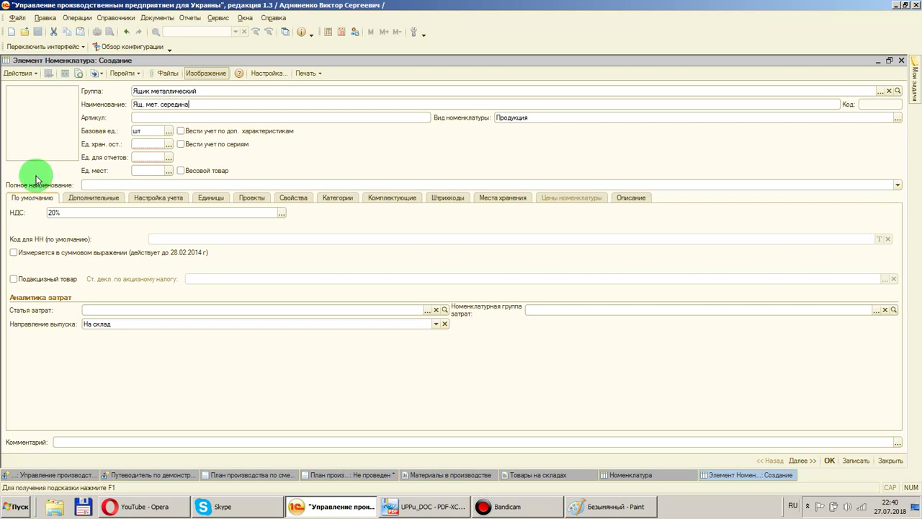
{"action": "left_click", "coordinate": [169, 145]}
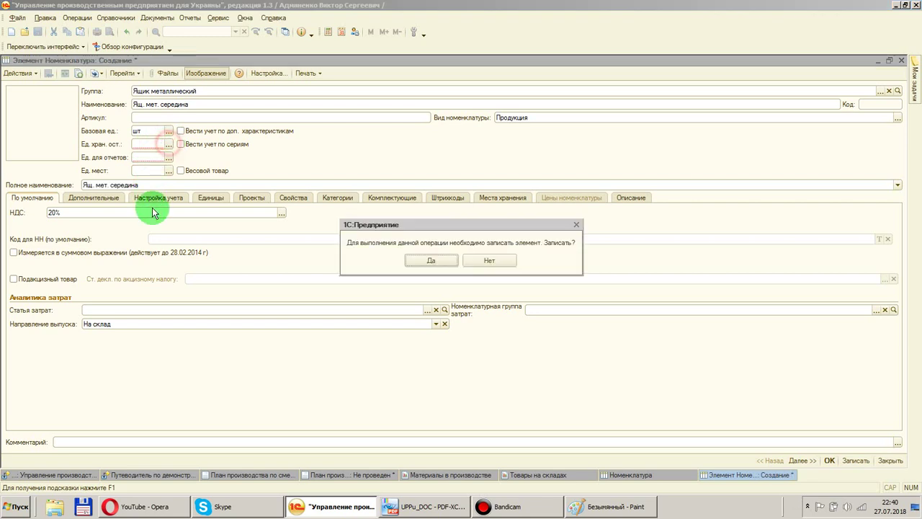
{"action": "key", "text": "Return"}
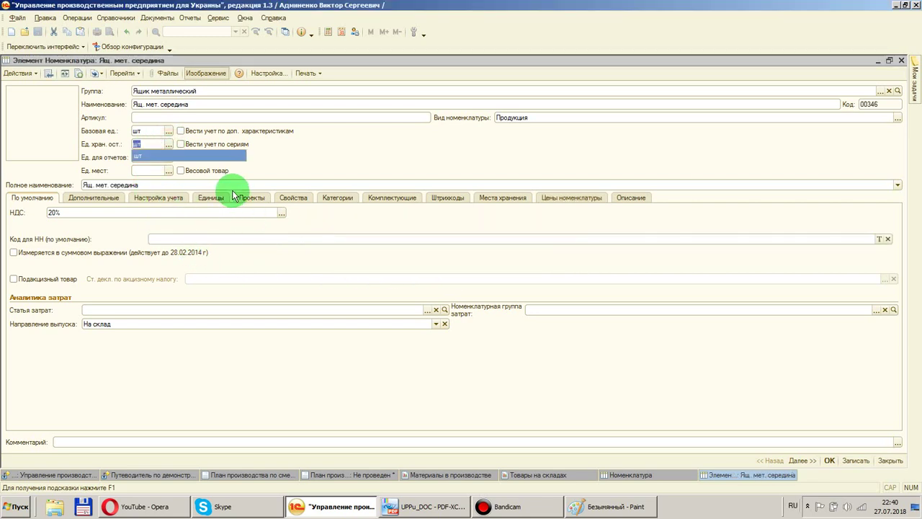
{"action": "left_click", "coordinate": [175, 149]}
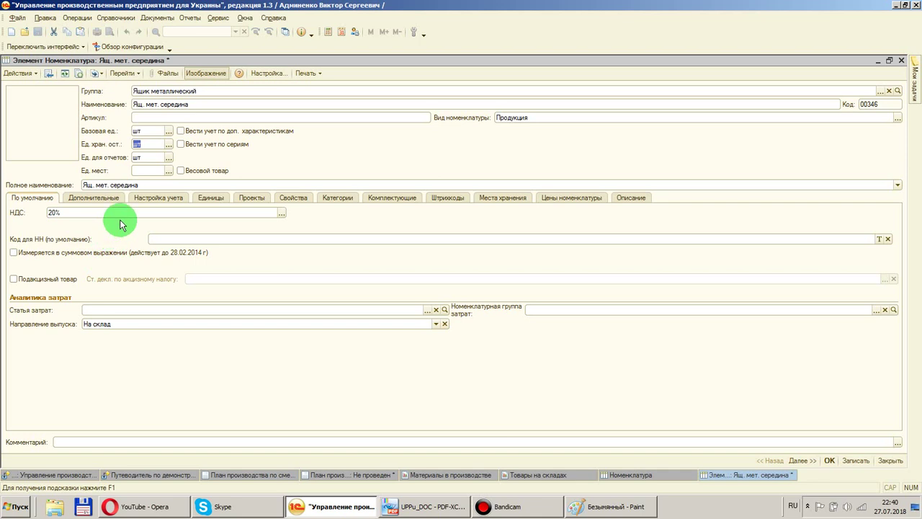
Set the item's cost article (Статья затрат) to "Полуфабрикаты собственные" from the Материальные ПЗ folder
{"action": "left_click", "coordinate": [301, 310]}
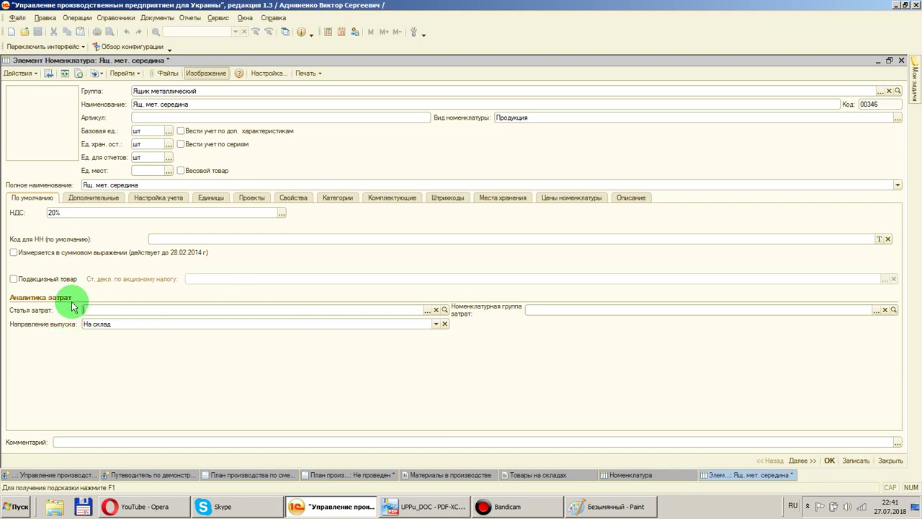
{"action": "left_click", "coordinate": [427, 309]}
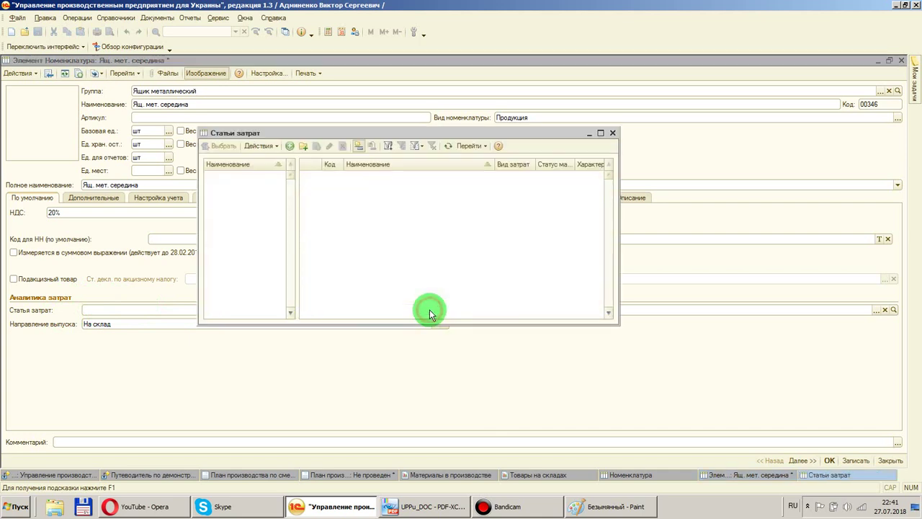
{"action": "double_click", "coordinate": [389, 264]}
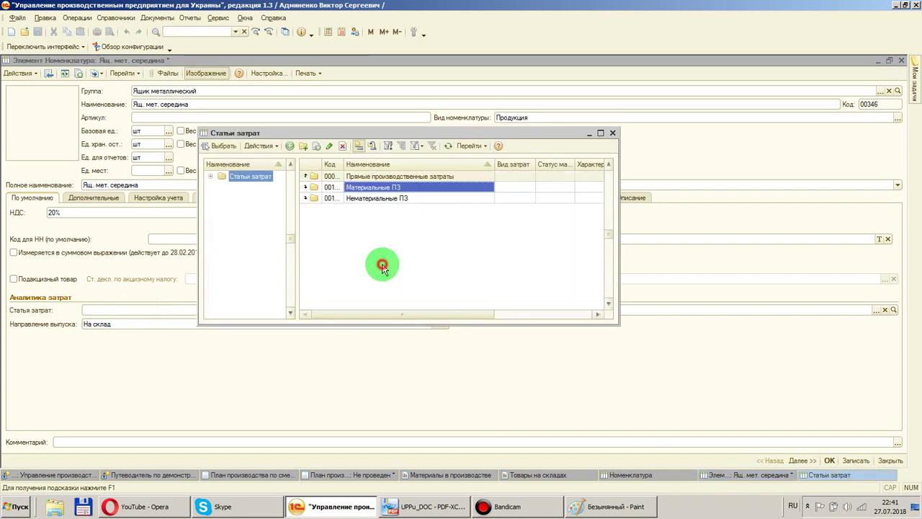
{"action": "double_click", "coordinate": [369, 189]}
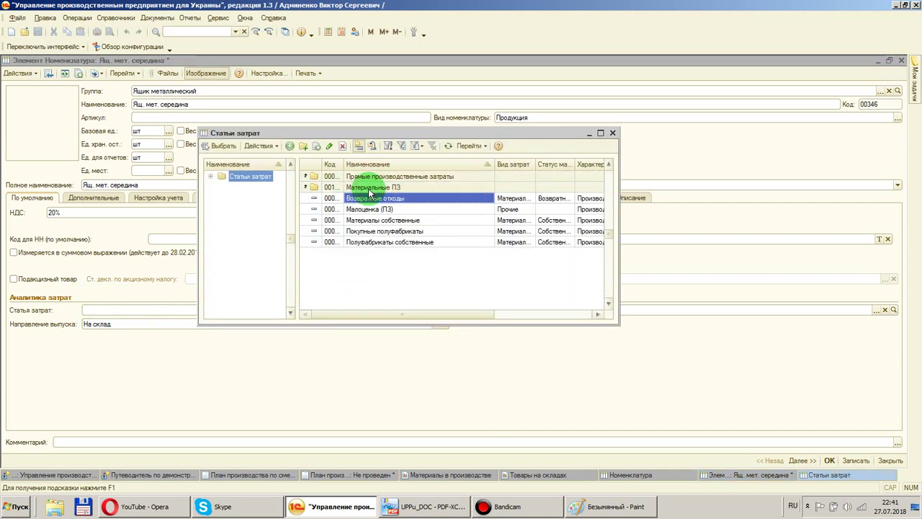
{"action": "left_click", "coordinate": [372, 245]}
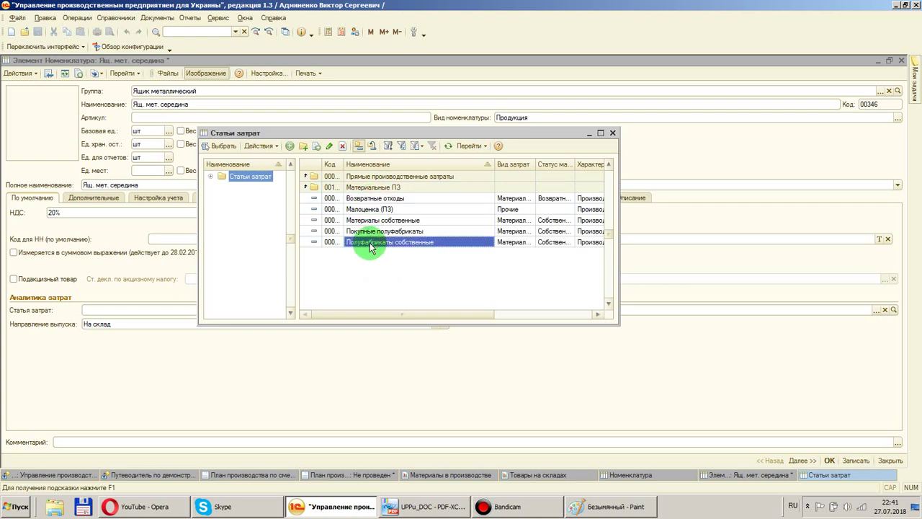
{"action": "double_click", "coordinate": [372, 245]}
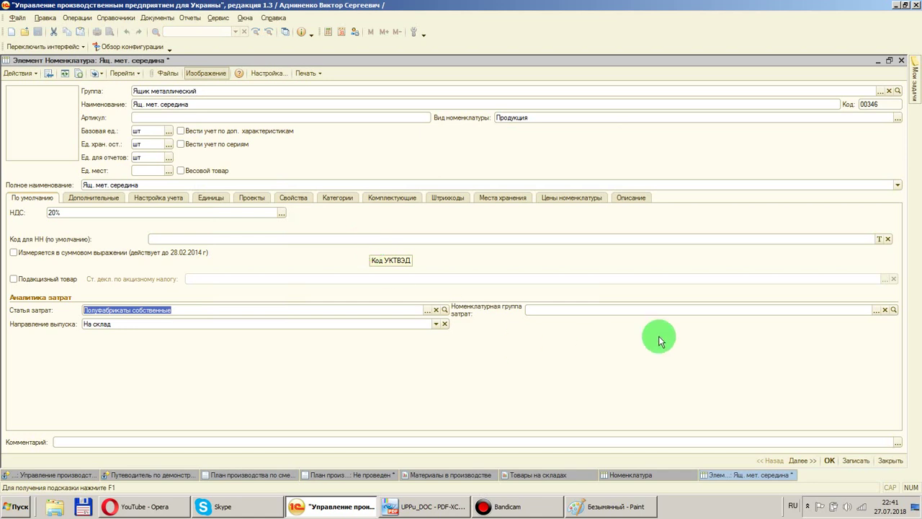
Set the item's cost nomenclature group (Номенклатурная группа затрат) to ГП
{"action": "left_click", "coordinate": [876, 310]}
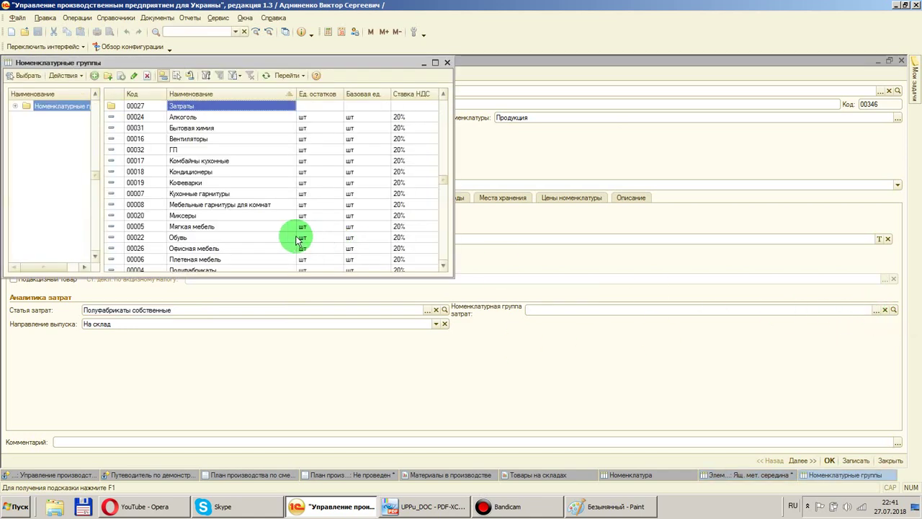
{"action": "left_click", "coordinate": [176, 172]}
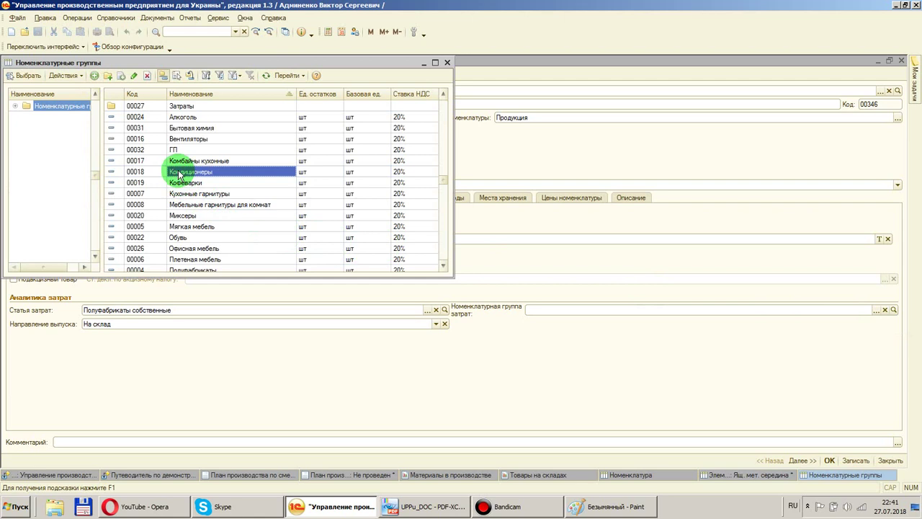
{"action": "left_click", "coordinate": [186, 194]}
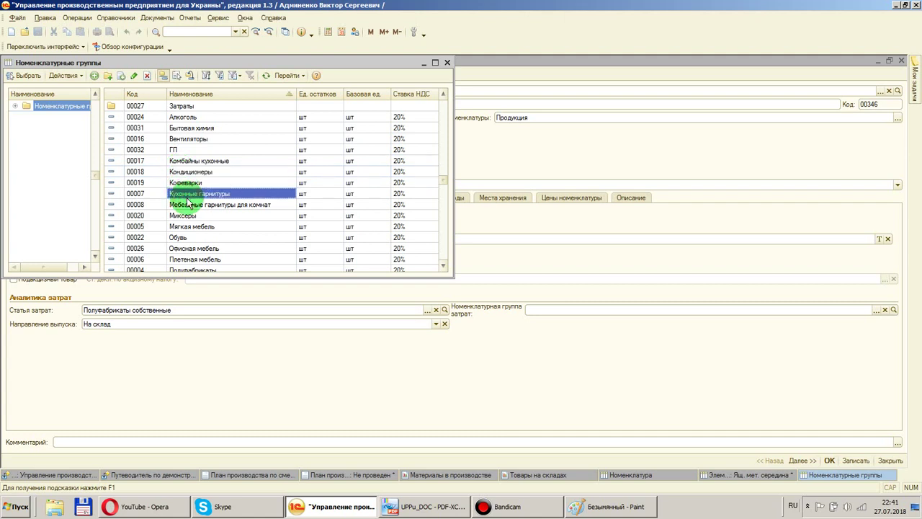
{"action": "scroll", "coordinate": [189, 204], "scroll_direction": "down", "scroll_amount": 1}
{"action": "scroll", "coordinate": [188, 204], "scroll_direction": "down", "scroll_amount": 1}
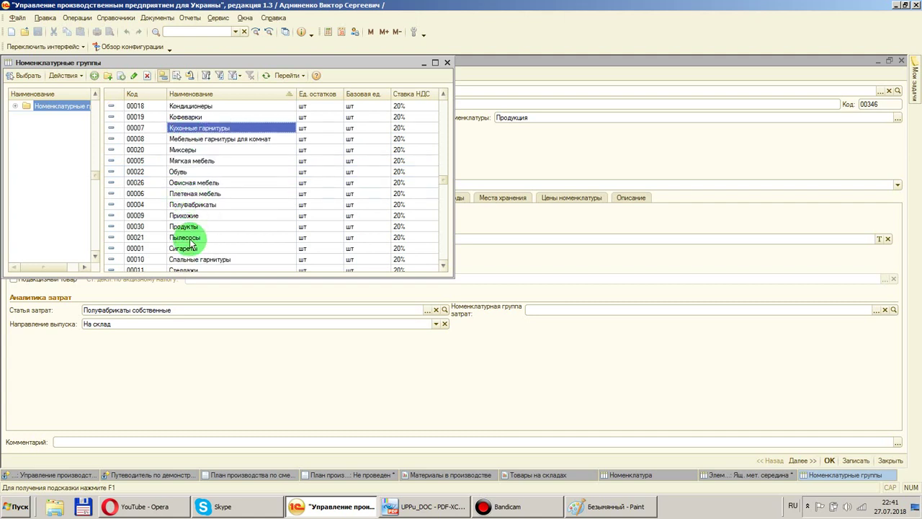
{"action": "left_click", "coordinate": [201, 227]}
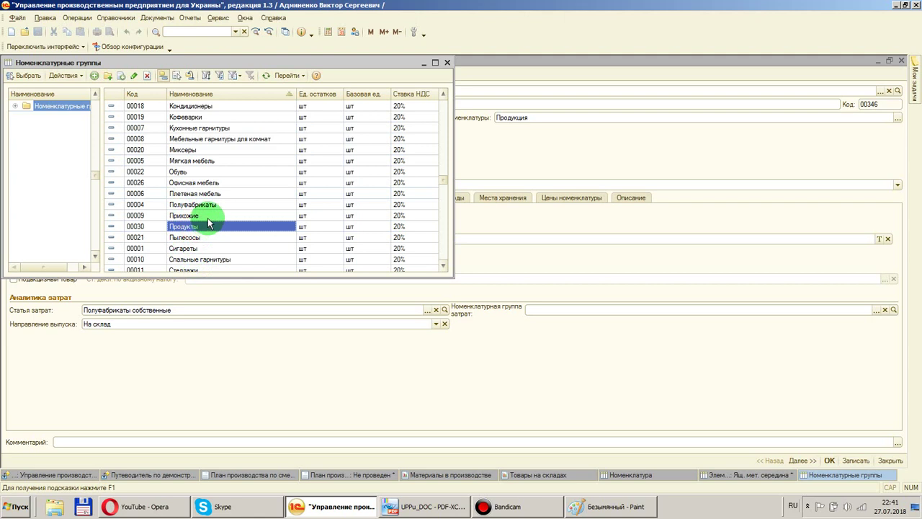
{"action": "scroll", "coordinate": [207, 148], "scroll_direction": "down", "scroll_amount": 3}
{"action": "scroll", "coordinate": [194, 146], "scroll_direction": "up", "scroll_amount": 4}
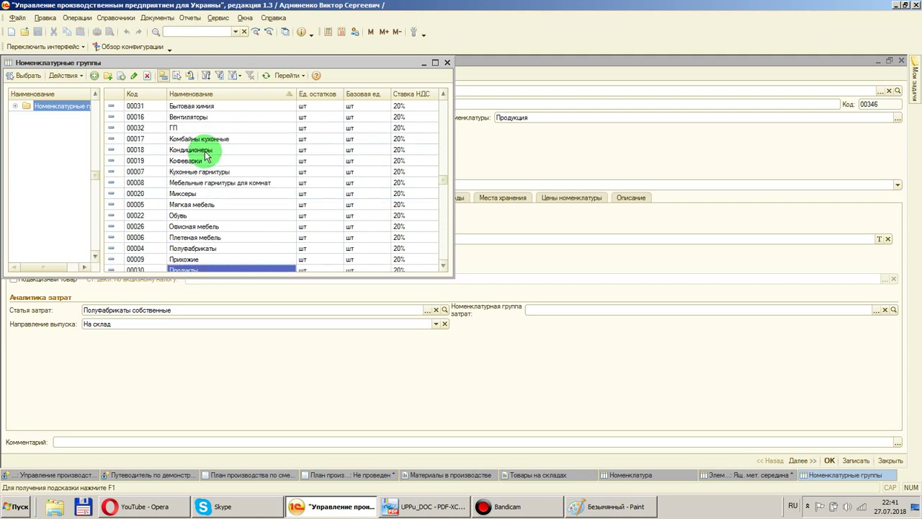
{"action": "left_click", "coordinate": [179, 129]}
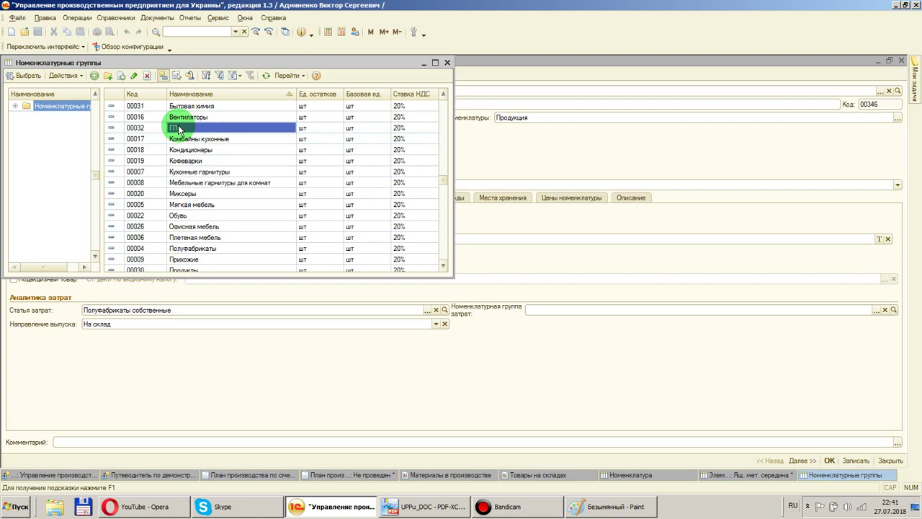
{"action": "double_click", "coordinate": [179, 128]}
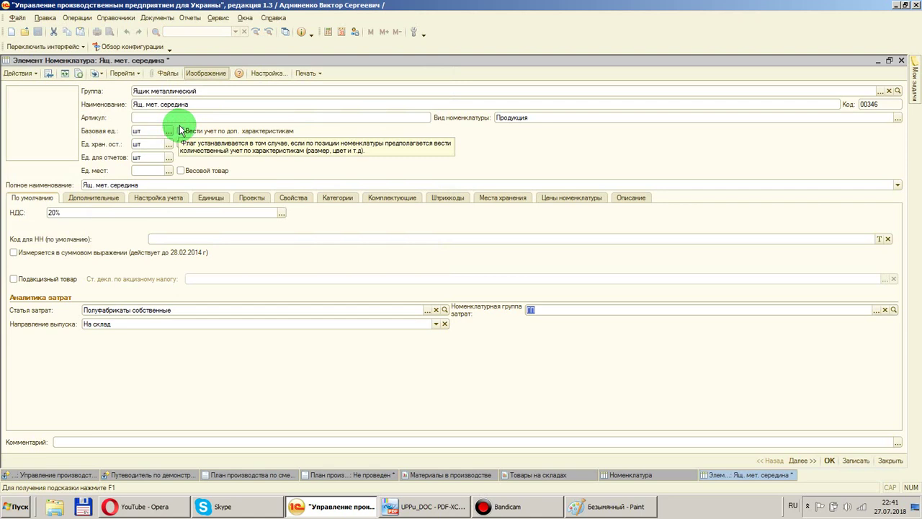
Set the item's Номенклатурная группа to Полуфабрикаты in its additional details
{"action": "left_click", "coordinate": [157, 238]}
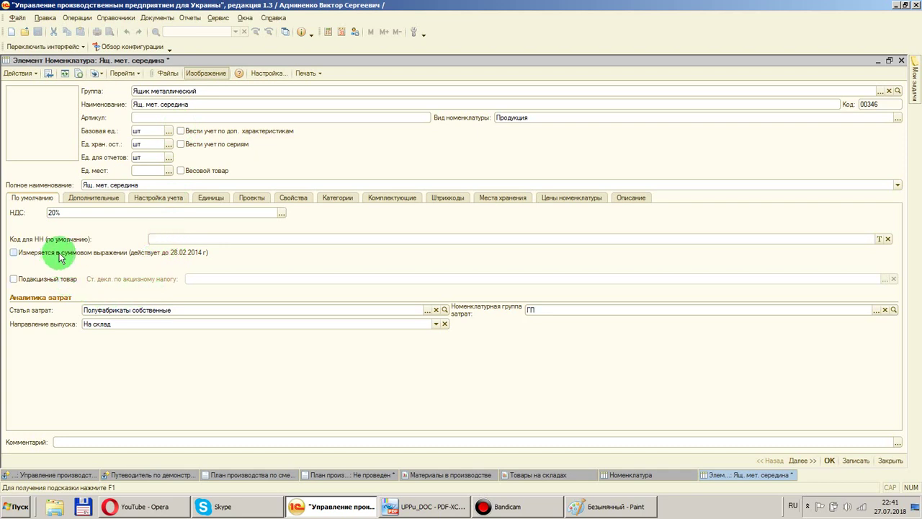
{"action": "left_click", "coordinate": [87, 200]}
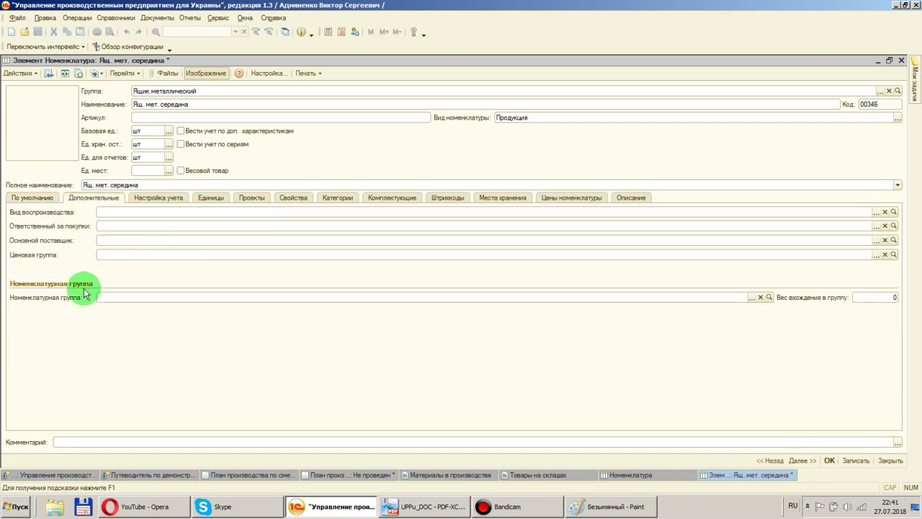
{"action": "left_click", "coordinate": [754, 297]}
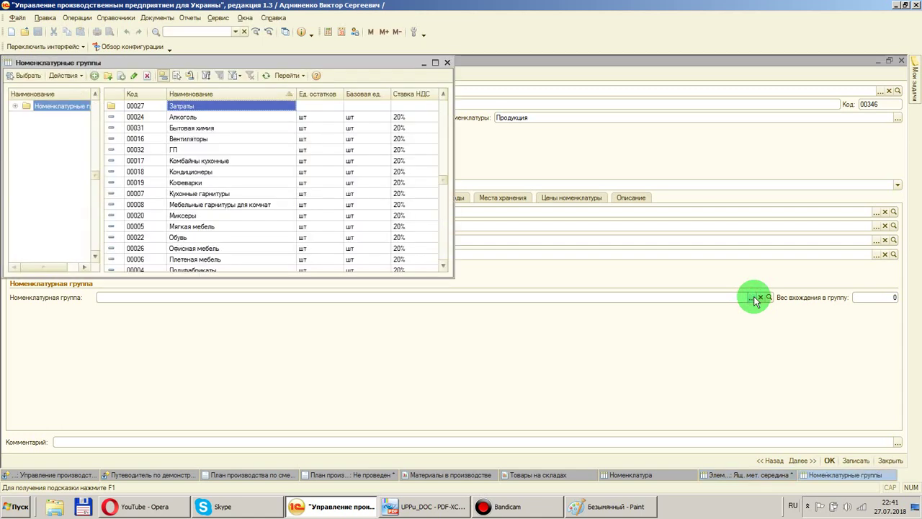
{"action": "left_click", "coordinate": [188, 193]}
{"action": "scroll", "coordinate": [192, 193], "scroll_direction": "down", "scroll_amount": 4}
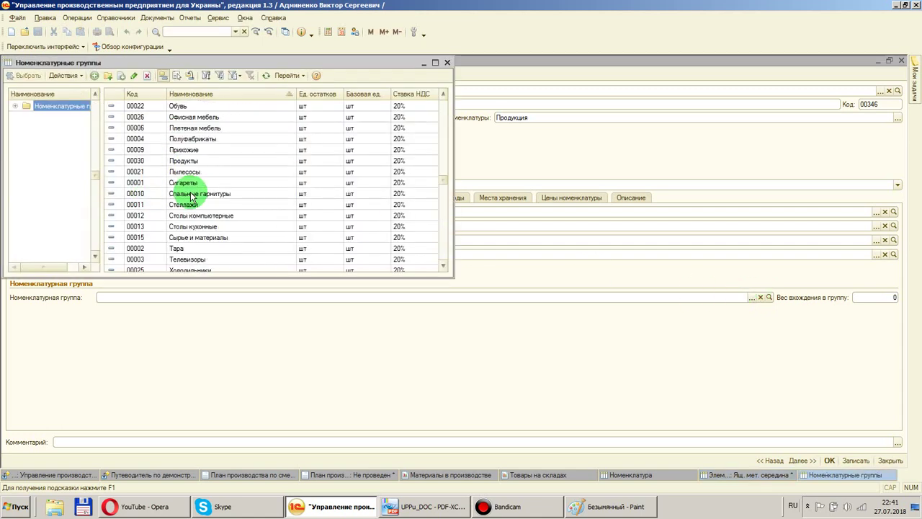
{"action": "scroll", "coordinate": [206, 196], "scroll_direction": "up", "scroll_amount": 4}
{"action": "scroll", "coordinate": [194, 159], "scroll_direction": "down", "scroll_amount": 4}
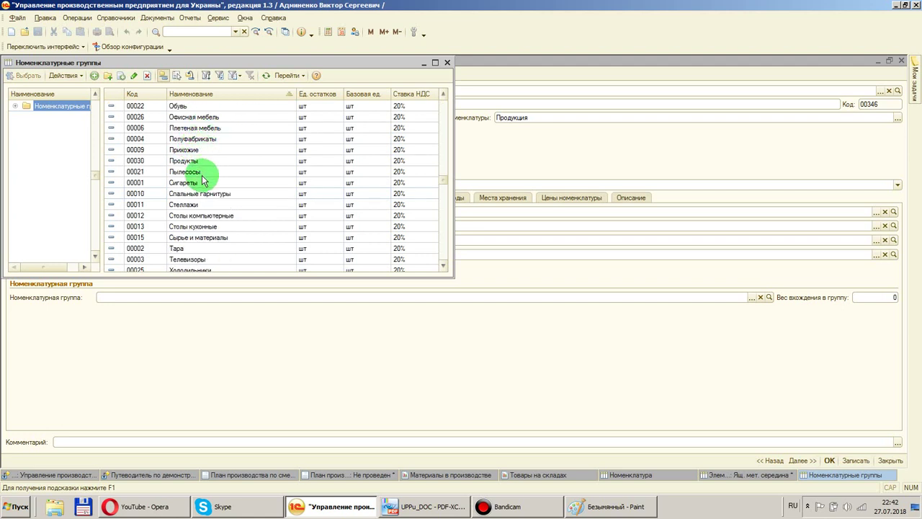
{"action": "scroll", "coordinate": [202, 173], "scroll_direction": "up", "scroll_amount": 4}
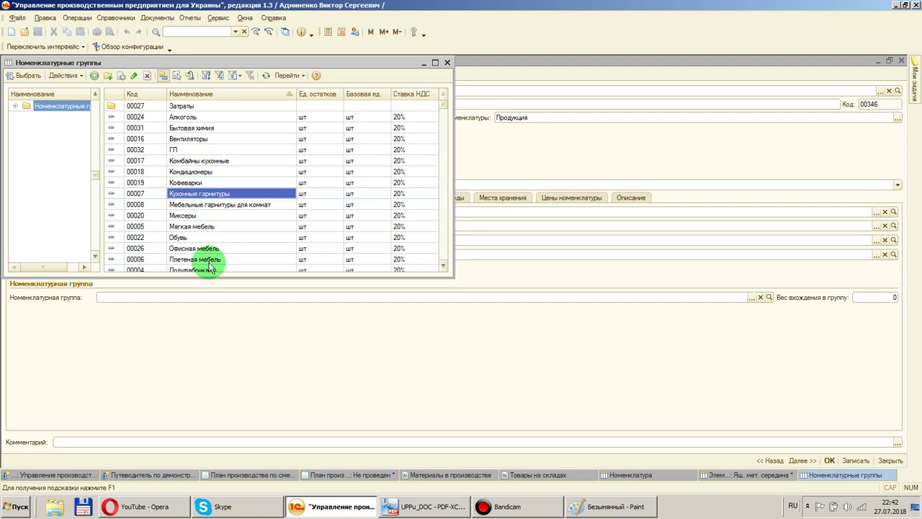
{"action": "scroll", "coordinate": [211, 228], "scroll_direction": "down", "scroll_amount": 1}
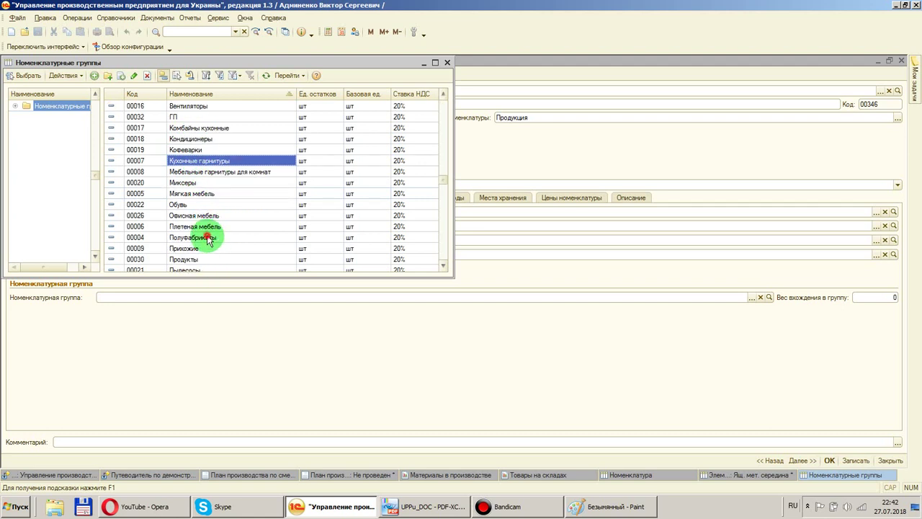
{"action": "double_click", "coordinate": [208, 240]}
Change the item's cost nomenclature group (Номенклатурная группа затрат) to Полуфабрикаты
{"action": "left_click", "coordinate": [45, 197]}
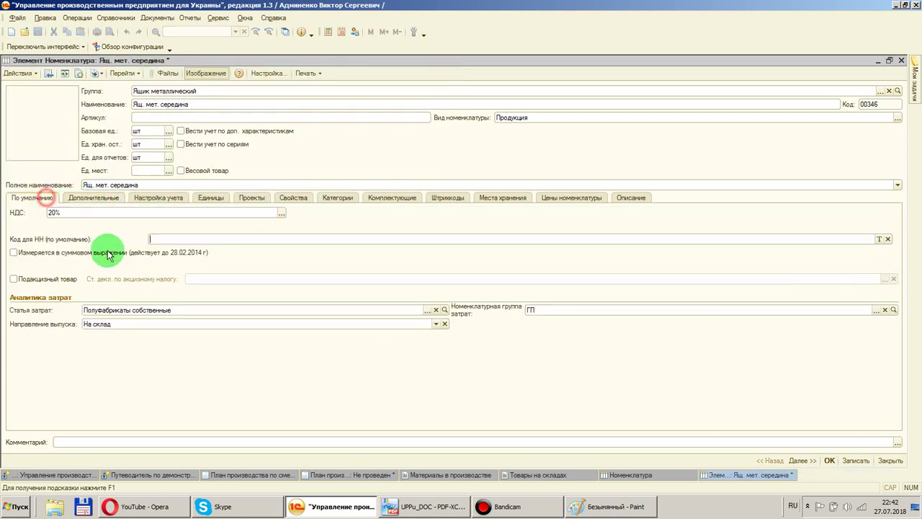
{"action": "left_click", "coordinate": [876, 310]}
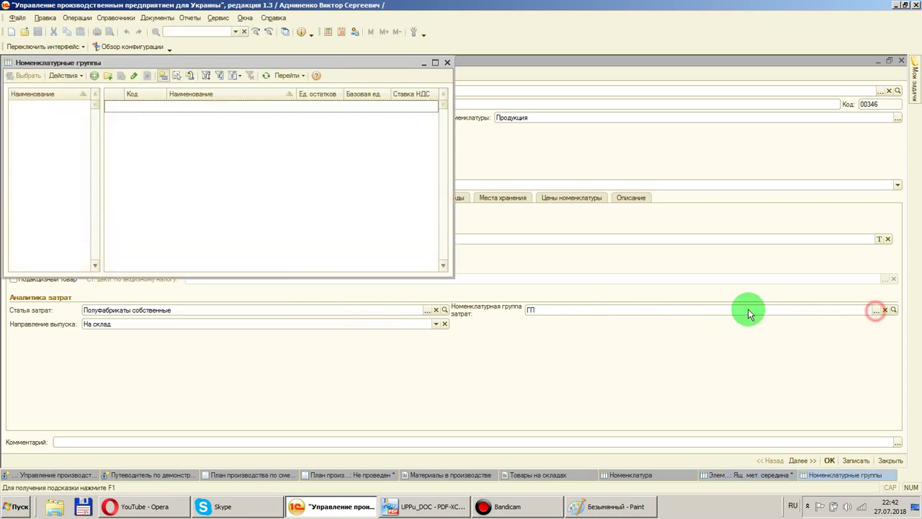
{"action": "left_click", "coordinate": [213, 247]}
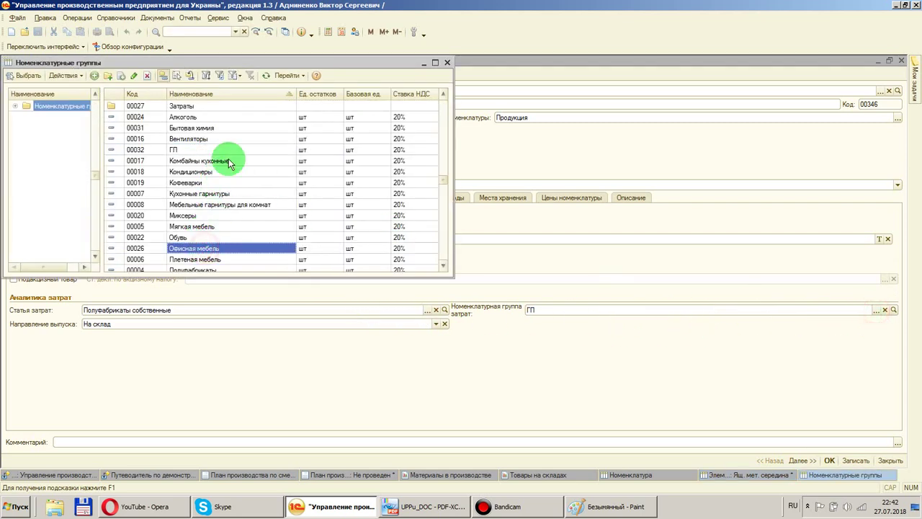
{"action": "scroll", "coordinate": [230, 163], "scroll_direction": "down", "scroll_amount": 3}
{"action": "double_click", "coordinate": [204, 171]}
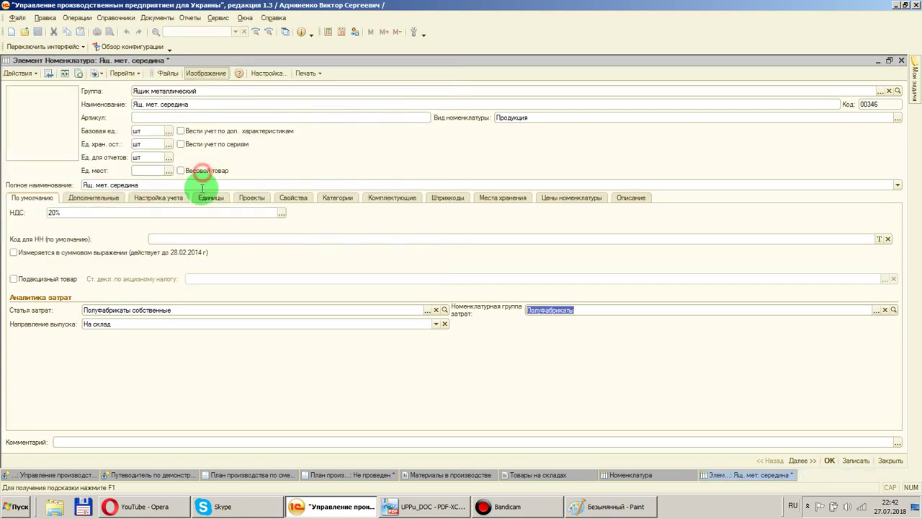
Set the item's reproduction kind (Вид воспроизводства) to Производство
{"action": "left_click", "coordinate": [101, 201]}
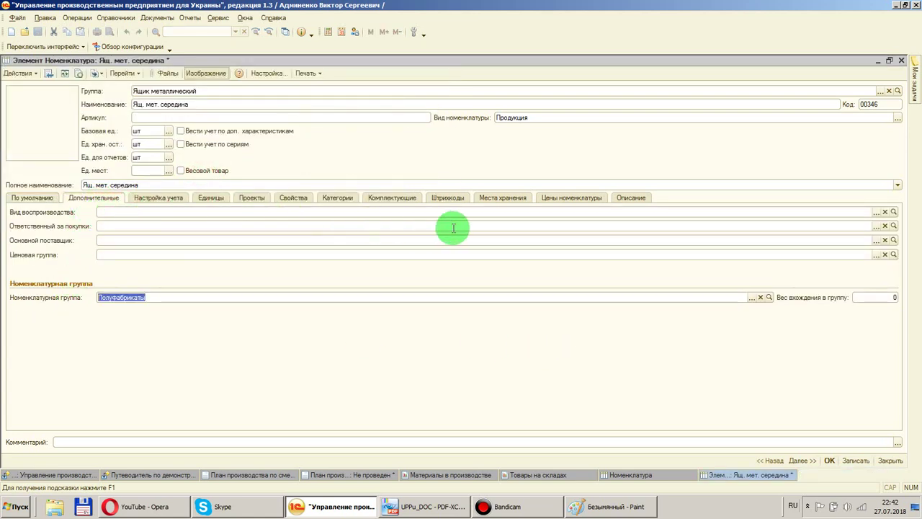
{"action": "left_click", "coordinate": [877, 213]}
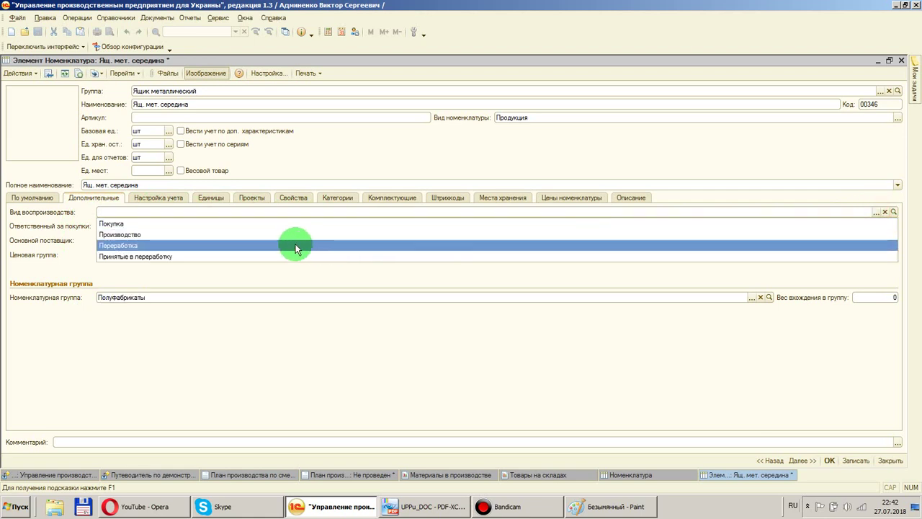
{"action": "left_click", "coordinate": [206, 233]}
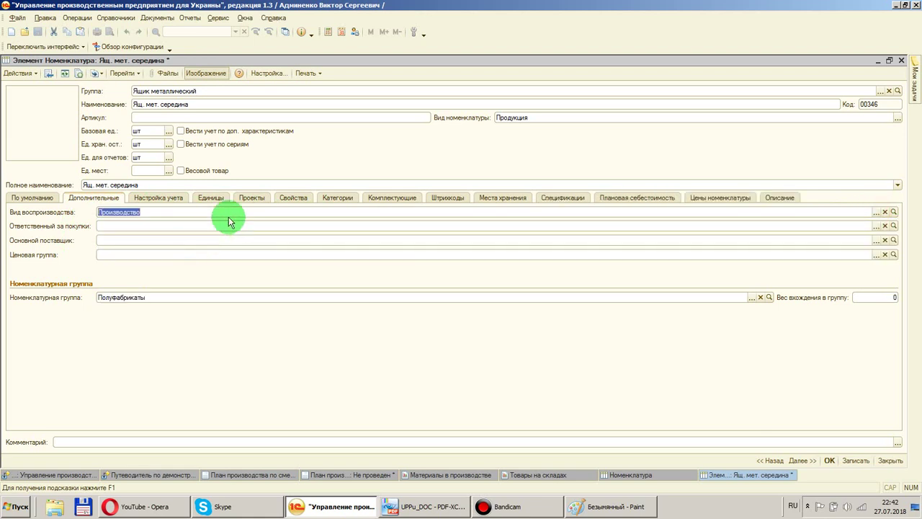
Enable "Вести оперативный учет остатков незавершенного производства" for the item, then save and close it
{"action": "left_click", "coordinate": [160, 199]}
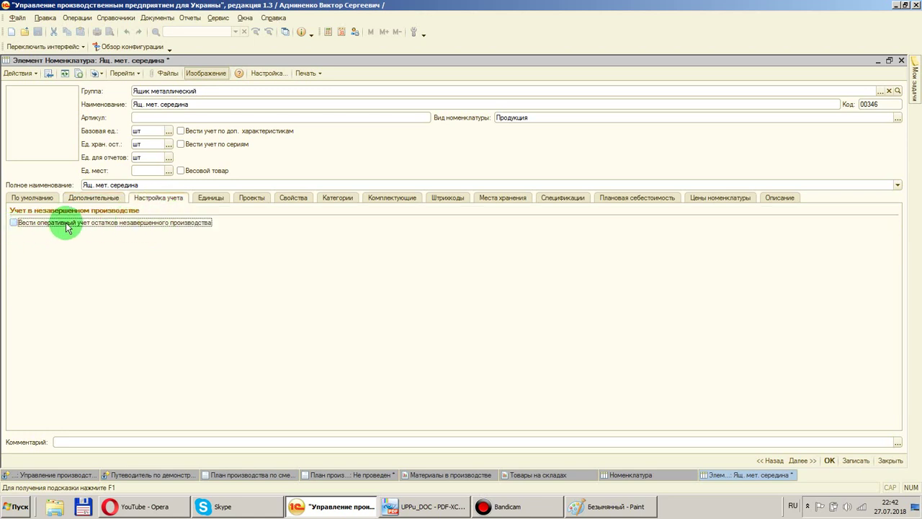
{"action": "left_click", "coordinate": [13, 223]}
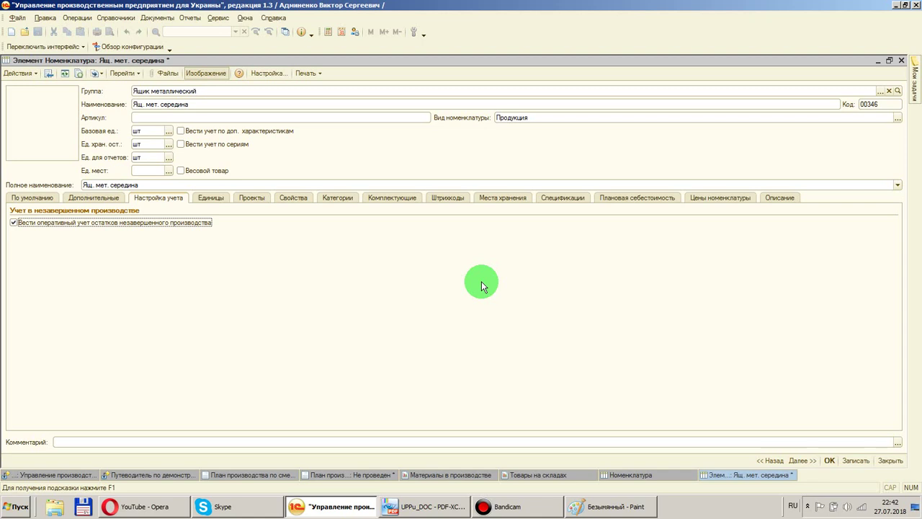
{"action": "left_click", "coordinate": [12, 224]}
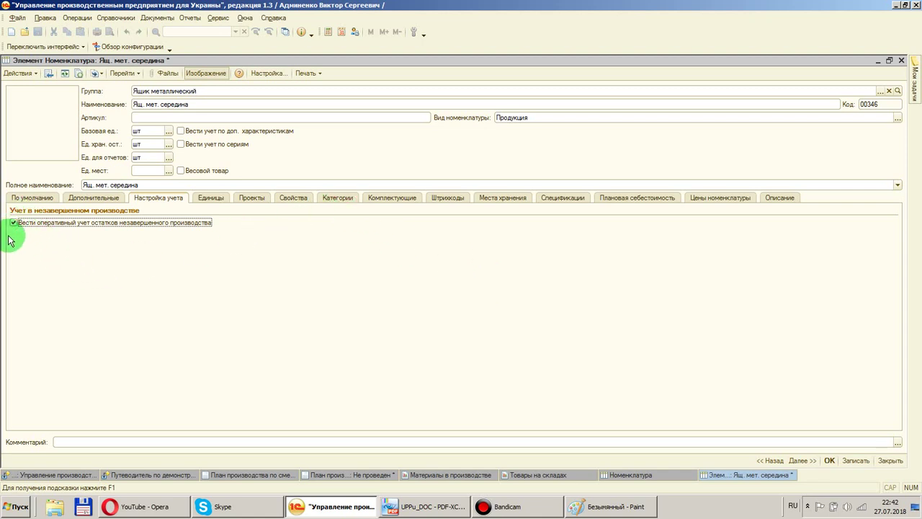
{"action": "left_click", "coordinate": [13, 223]}
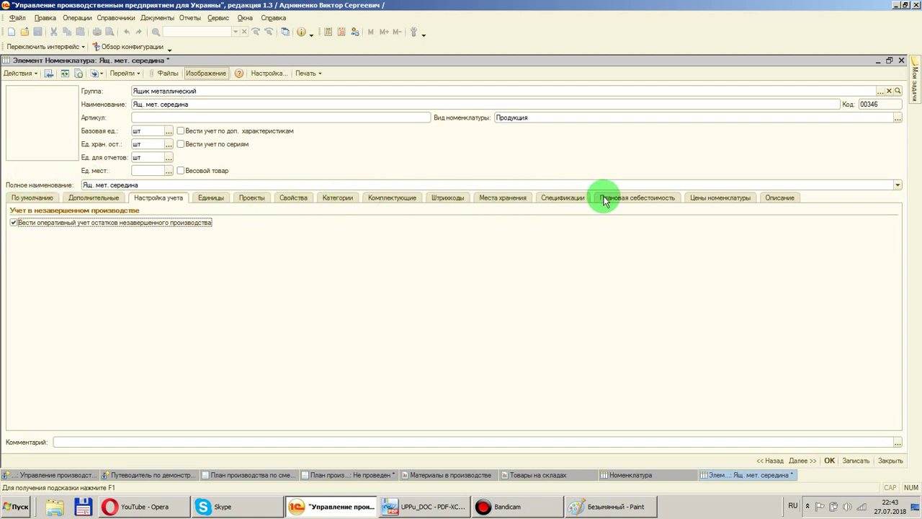
{"action": "left_click", "coordinate": [551, 200]}
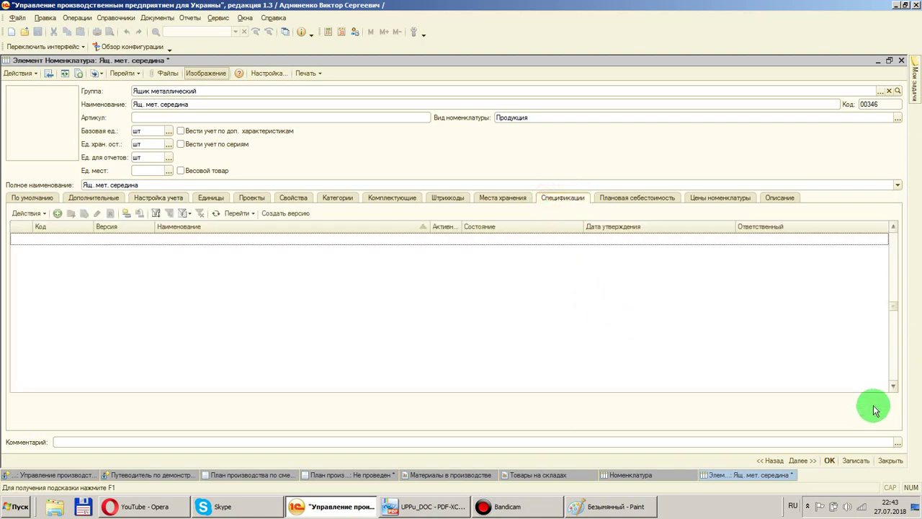
{"action": "left_click", "coordinate": [830, 462]}
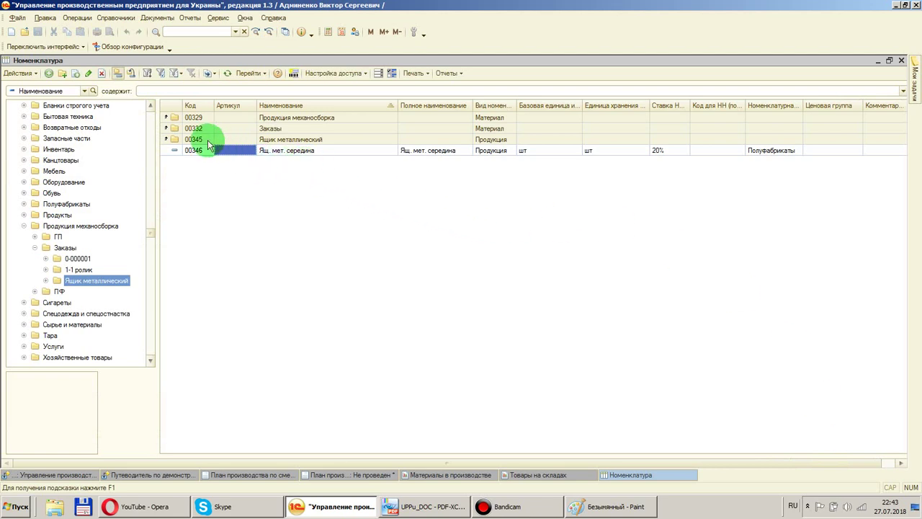
Copy the Ящ. мет. середина item as "Ящ. мет. боковина" and save it with шт as the storage unit
{"action": "left_click", "coordinate": [77, 75]}
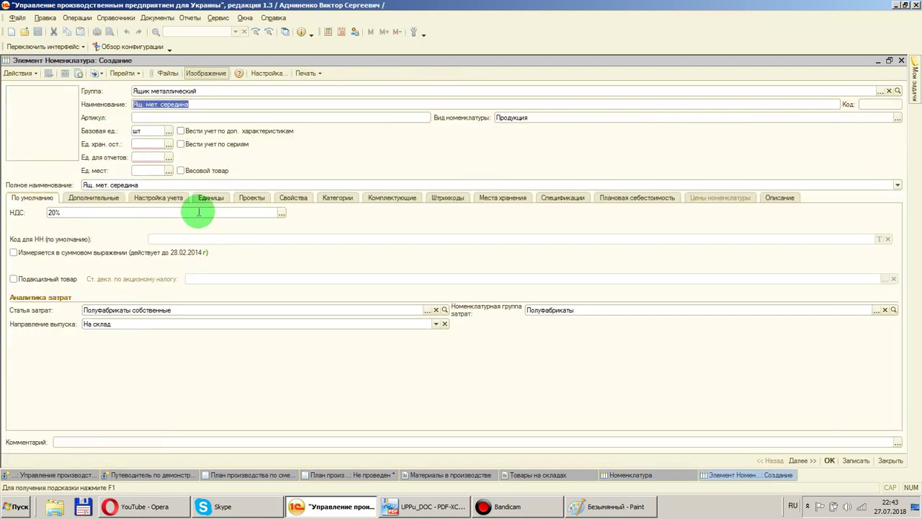
{"action": "left_click", "coordinate": [192, 105]}
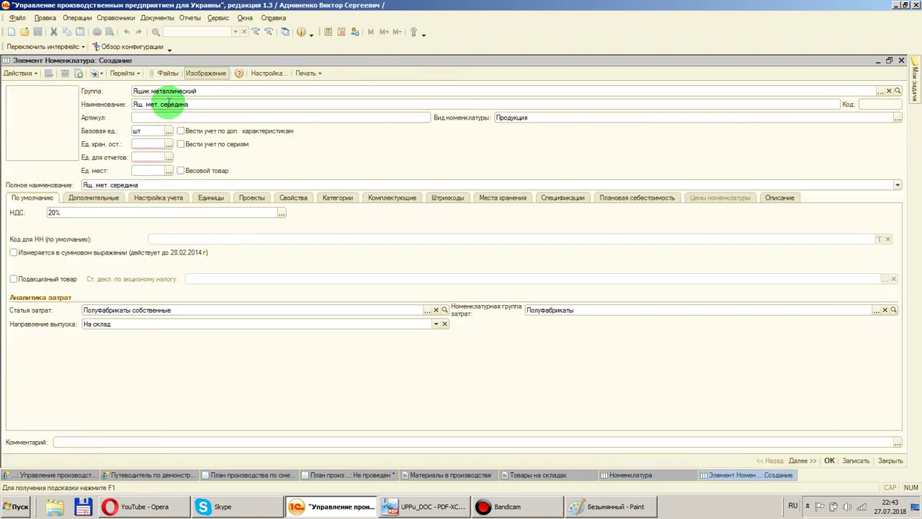
{"action": "left_click", "coordinate": [176, 104]}
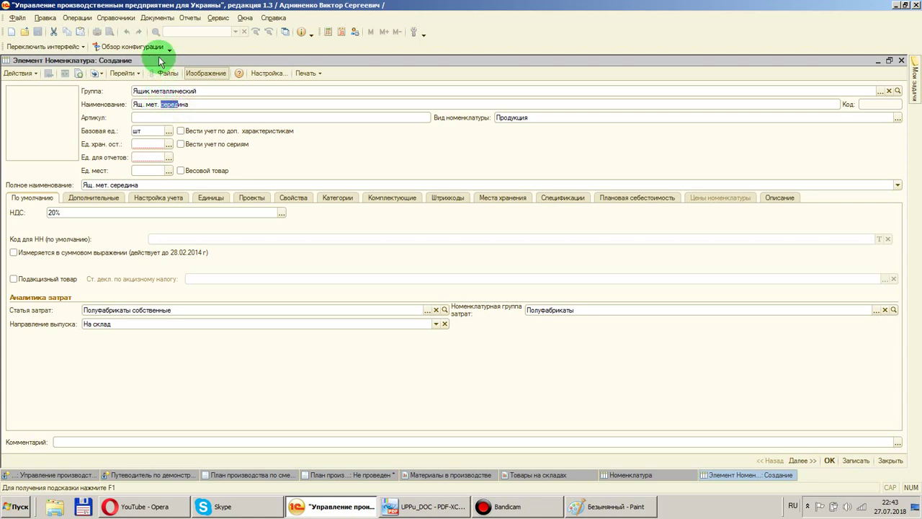
{"action": "type", "text": "боков"}
{"action": "type", "text": "в"}
{"action": "left_click", "coordinate": [168, 143]}
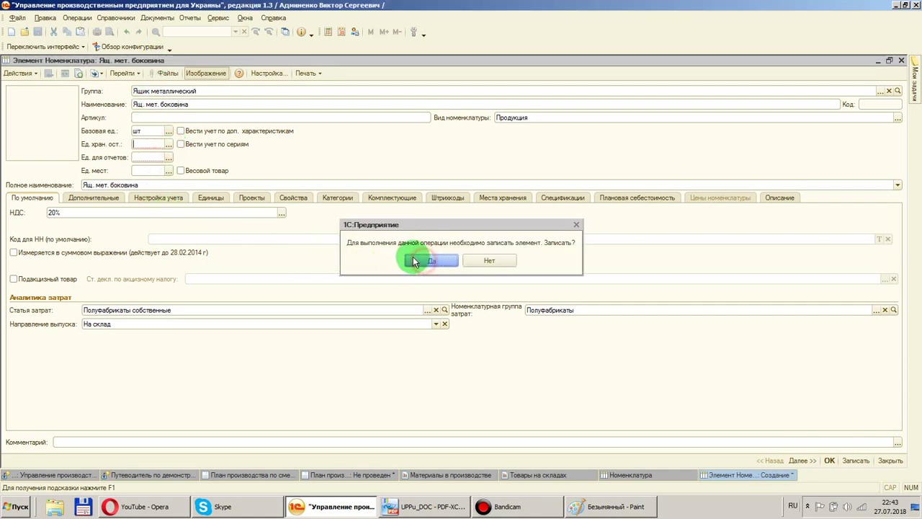
{"action": "left_click", "coordinate": [431, 260]}
{"action": "left_click", "coordinate": [141, 156]}
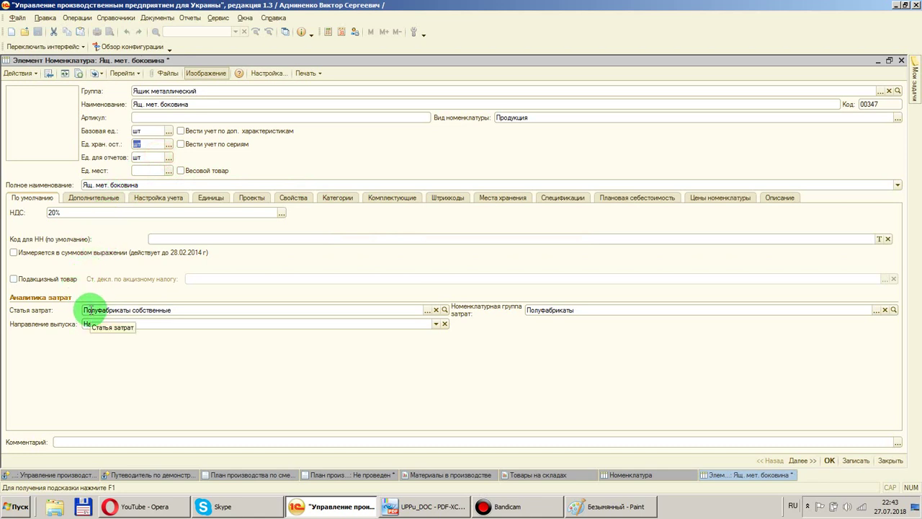
Check the copied cost analytics, additional details and accounting settings of Ящ. мет. боковина, then save and close the item
{"action": "left_click", "coordinate": [88, 309]}
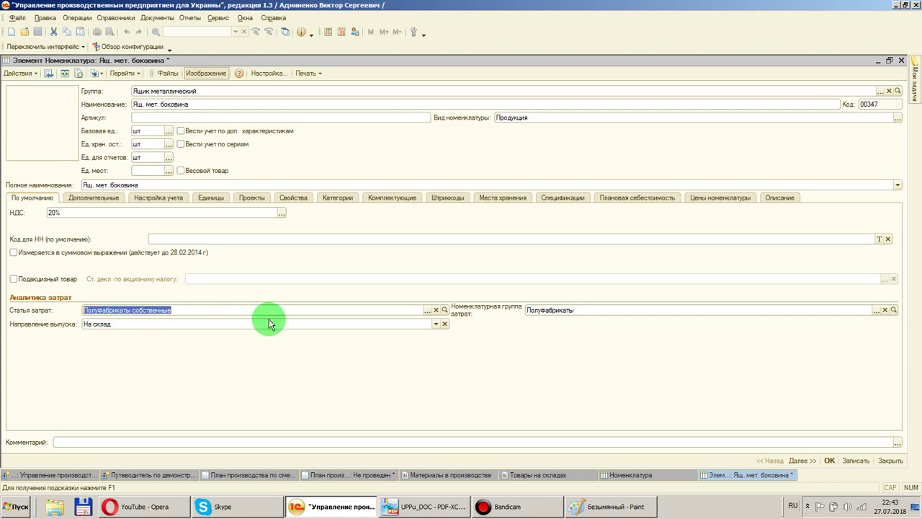
{"action": "left_click", "coordinate": [573, 310]}
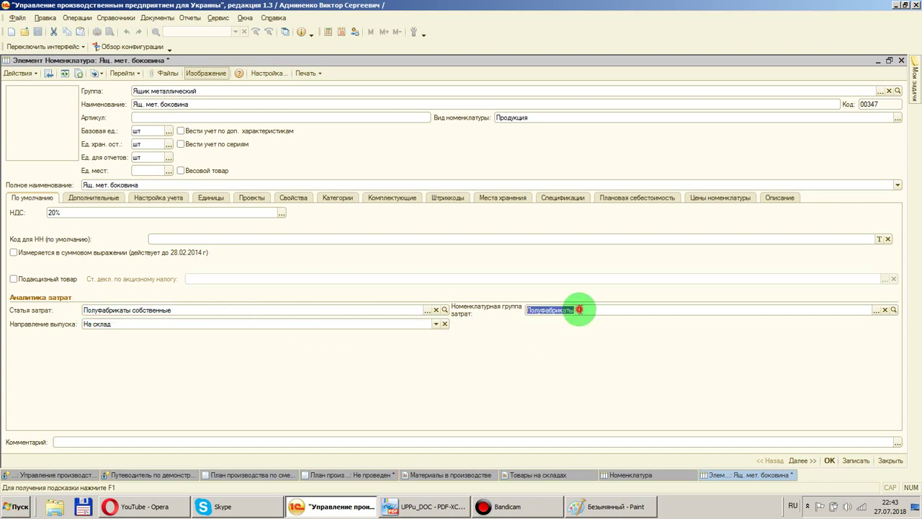
{"action": "left_click", "coordinate": [83, 198]}
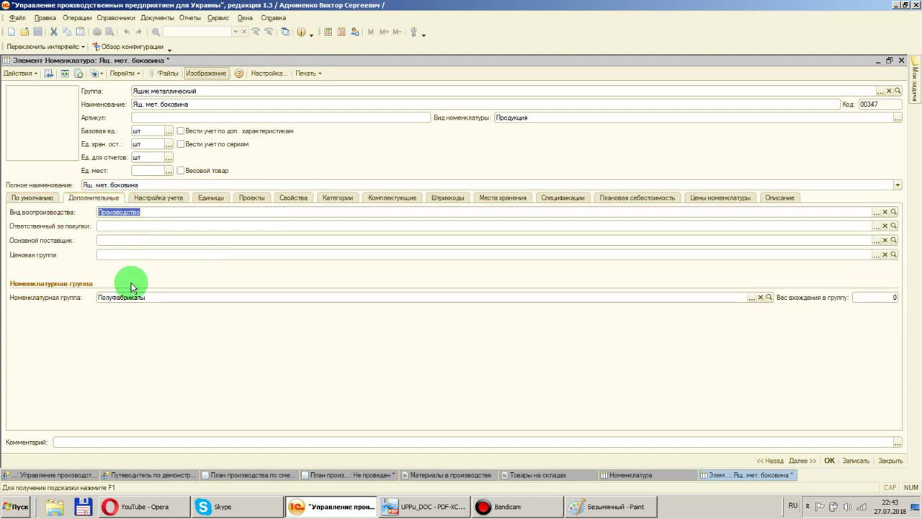
{"action": "left_click", "coordinate": [153, 197]}
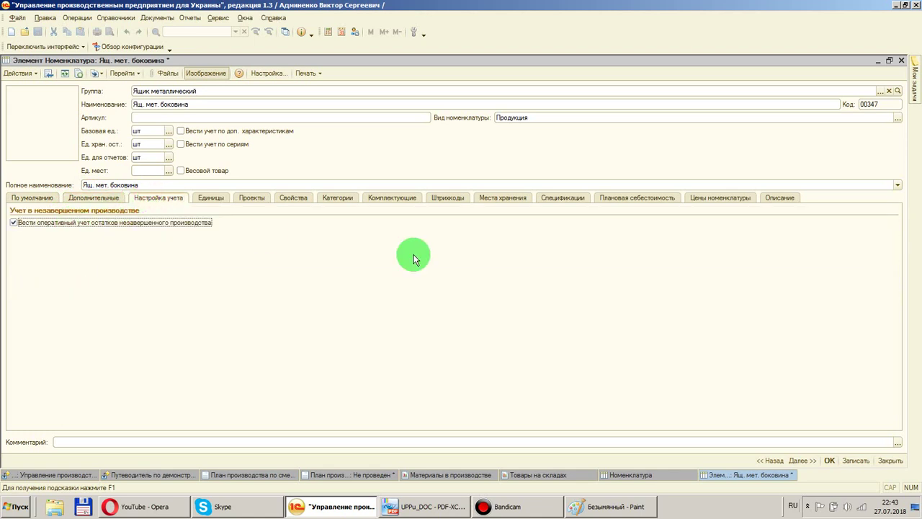
{"action": "left_click", "coordinate": [830, 461]}
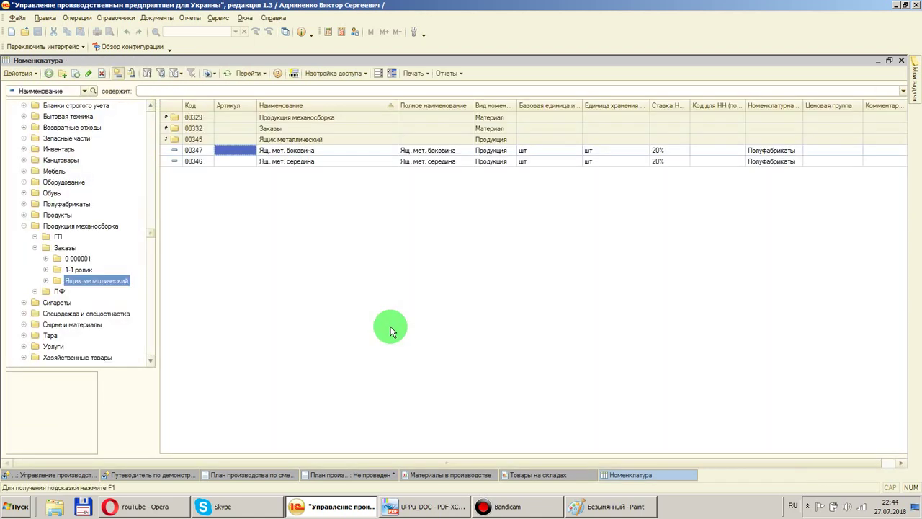
Copy the Ящ. мет. середина item as a new item named "Ящ. мет. ГП"
{"action": "left_click", "coordinate": [219, 163]}
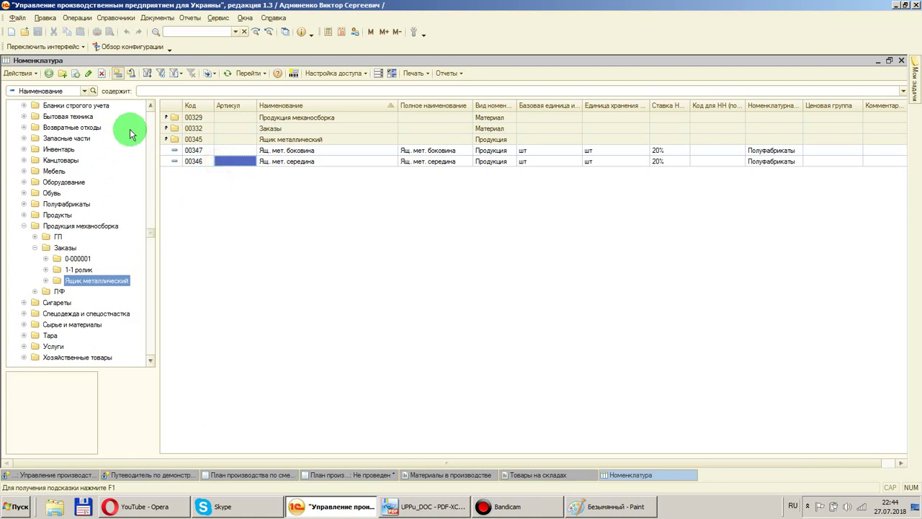
{"action": "left_click", "coordinate": [77, 78]}
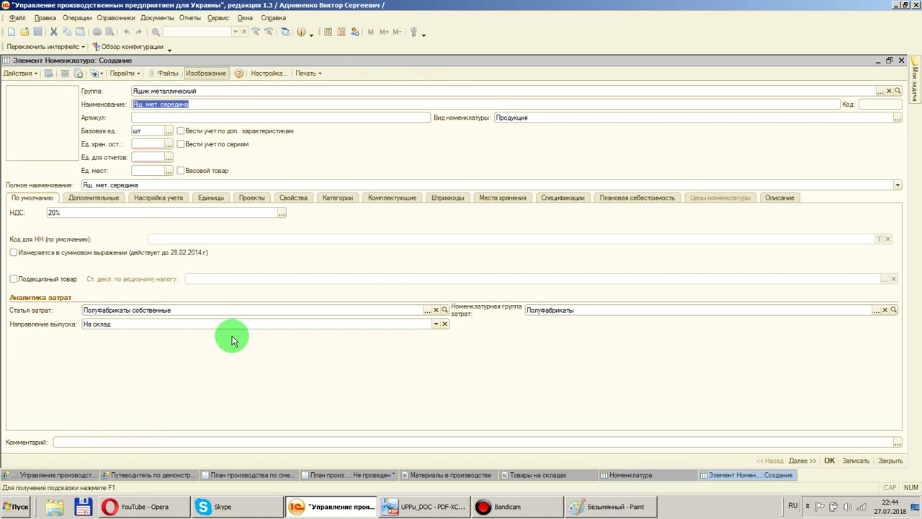
{"action": "left_click_drag", "start_coordinate": [189, 104], "coordinate": [159, 105]}
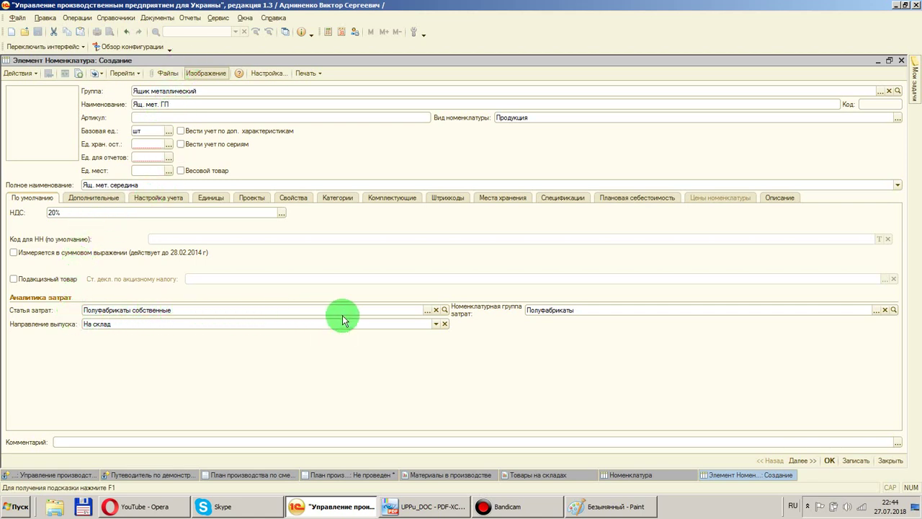
Browse the Статьи затрат list for a cost item suited to Ящ. мет. ГП, then close it without choosing one
{"action": "left_click", "coordinate": [428, 312]}
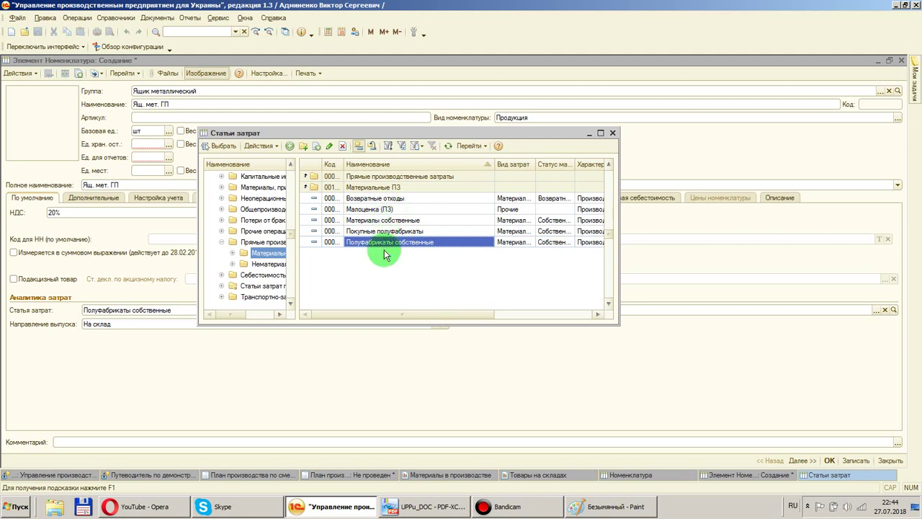
{"action": "double_click", "coordinate": [380, 178]}
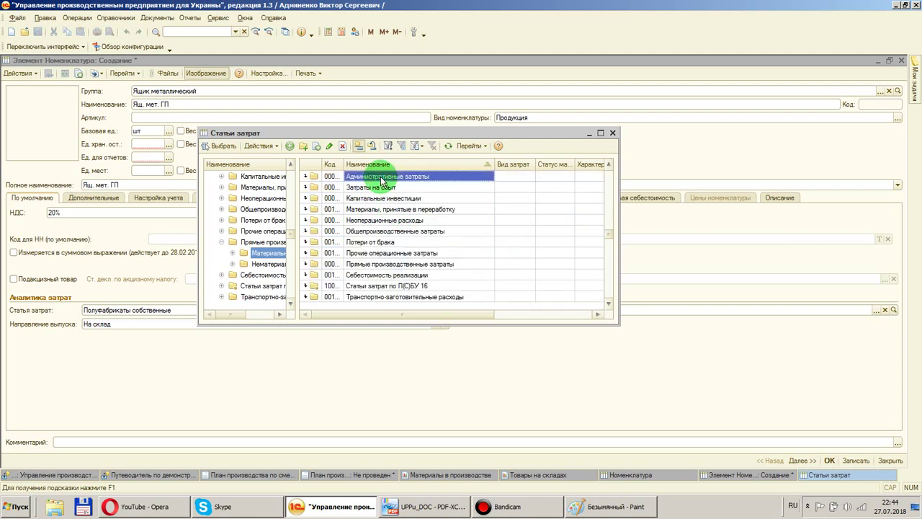
{"action": "left_click", "coordinate": [380, 297]}
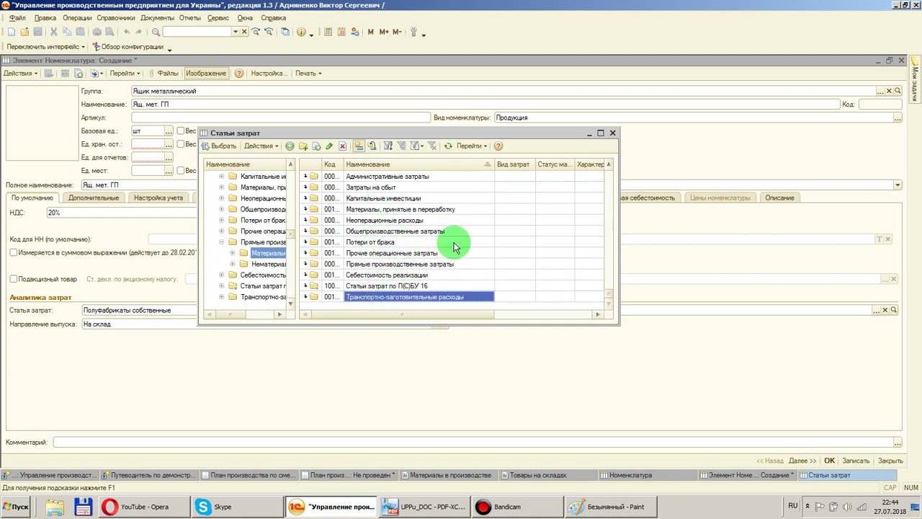
{"action": "left_click", "coordinate": [612, 133]}
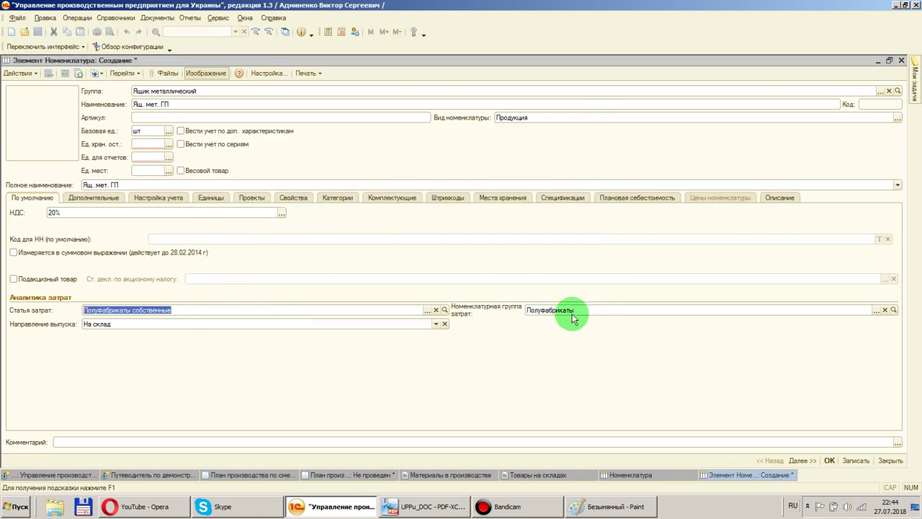
Set Номенклатурная группа затрат of Ящ. мет. ГП to ГП in the cost analytics
{"action": "left_click", "coordinate": [94, 198]}
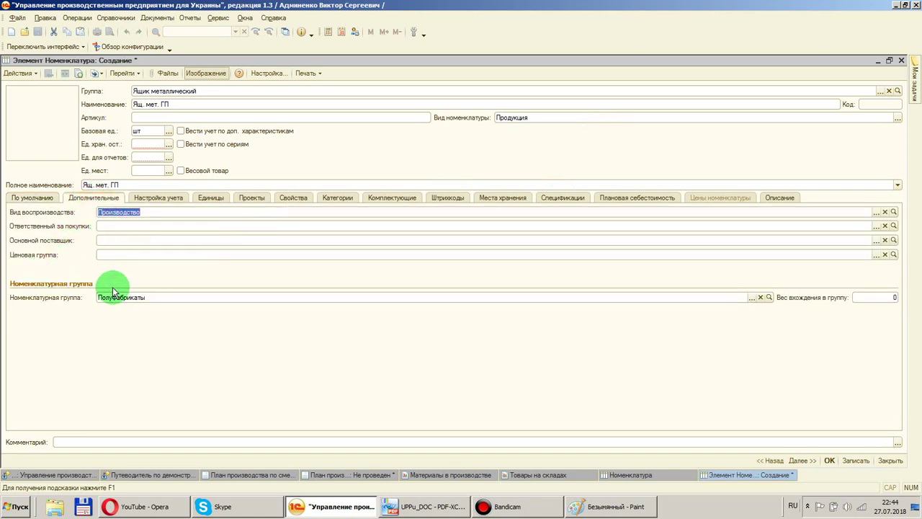
{"action": "left_click", "coordinate": [35, 197]}
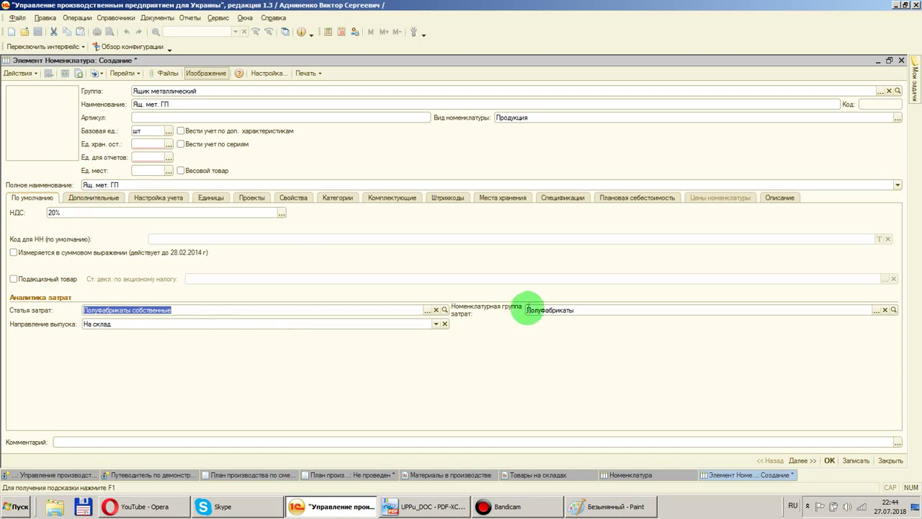
{"action": "left_click", "coordinate": [877, 310]}
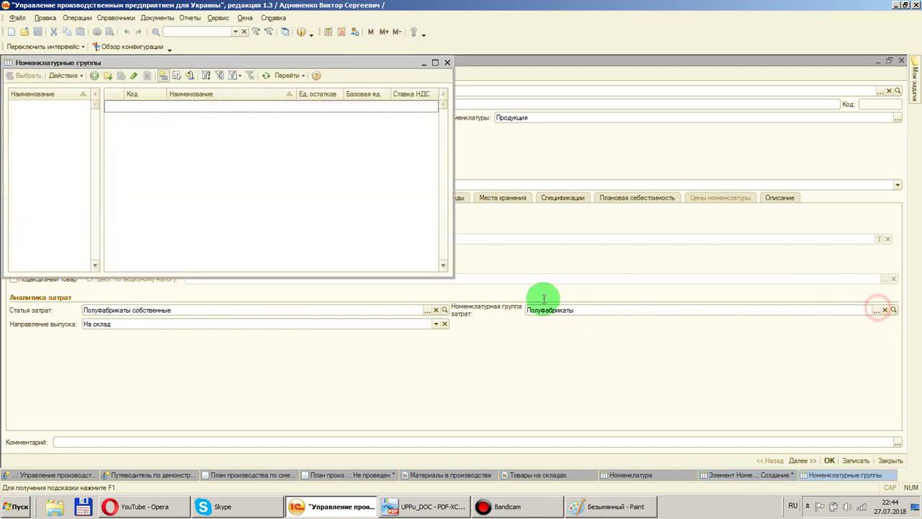
{"action": "scroll", "coordinate": [189, 172], "scroll_direction": "up", "scroll_amount": 3}
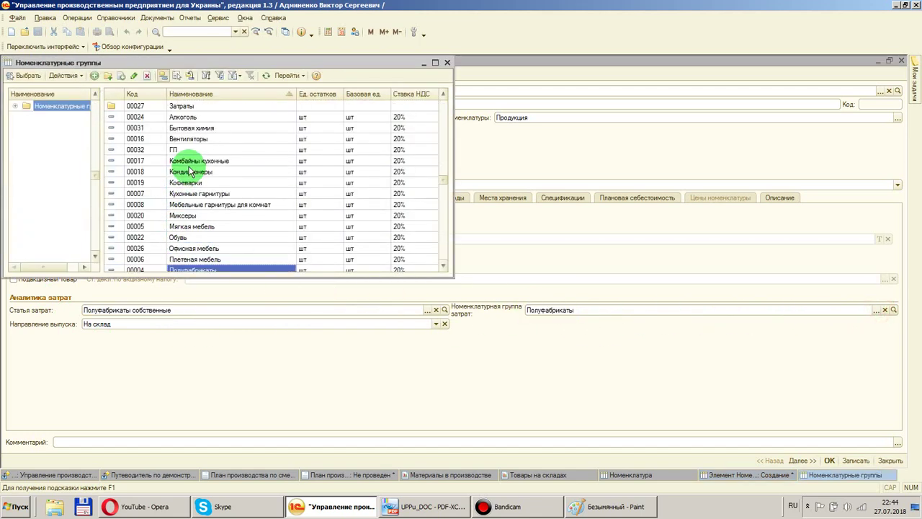
{"action": "double_click", "coordinate": [181, 149]}
Set Номенклатурная группа to ГП in the additional details of Ящ. мет. ГП
{"action": "left_click", "coordinate": [101, 197]}
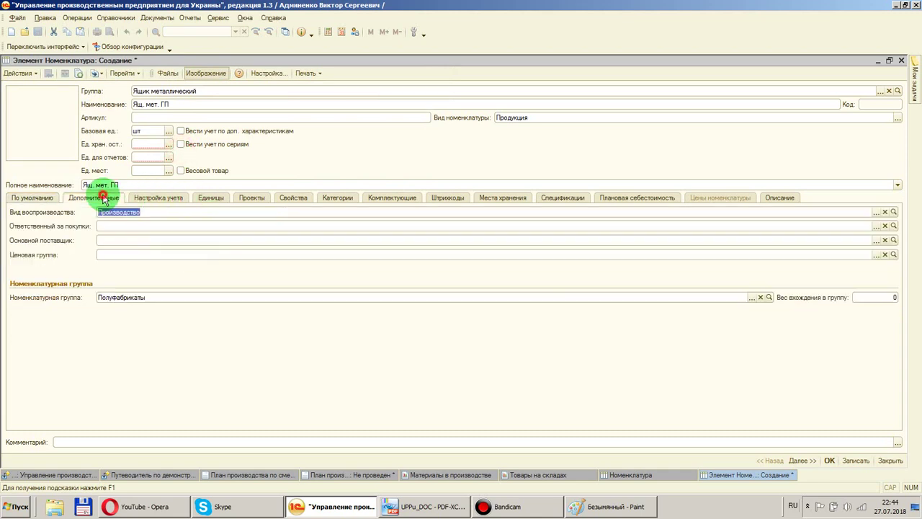
{"action": "left_click", "coordinate": [753, 298]}
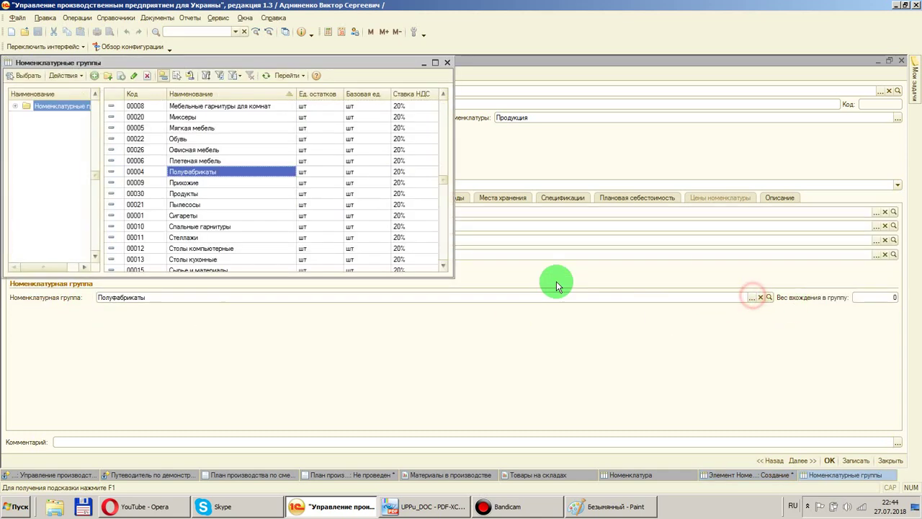
{"action": "scroll", "coordinate": [230, 177], "scroll_direction": "up", "scroll_amount": 2}
{"action": "double_click", "coordinate": [137, 115]}
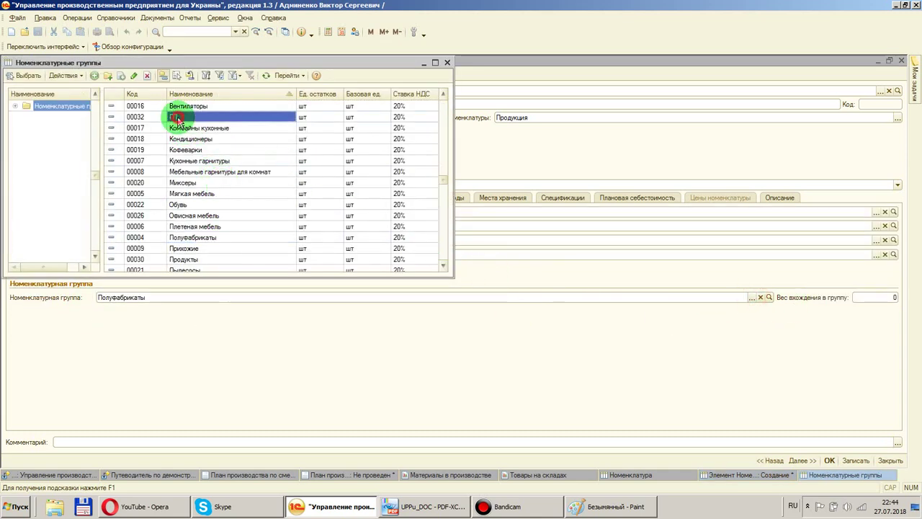
Check the work-in-progress accounting setting and Вид воспроизводства of Ящ. мет. ГП, then save and close the item
{"action": "left_click", "coordinate": [157, 197]}
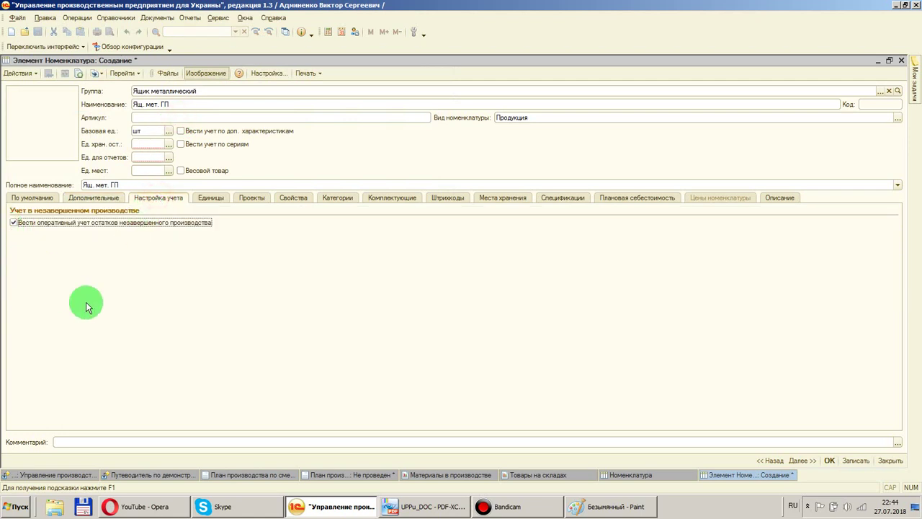
{"action": "left_click", "coordinate": [80, 198]}
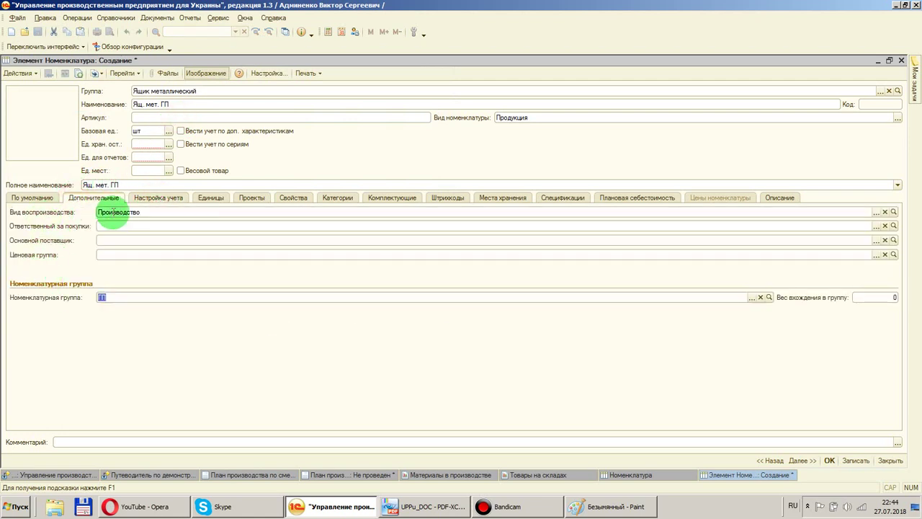
{"action": "left_click", "coordinate": [119, 212]}
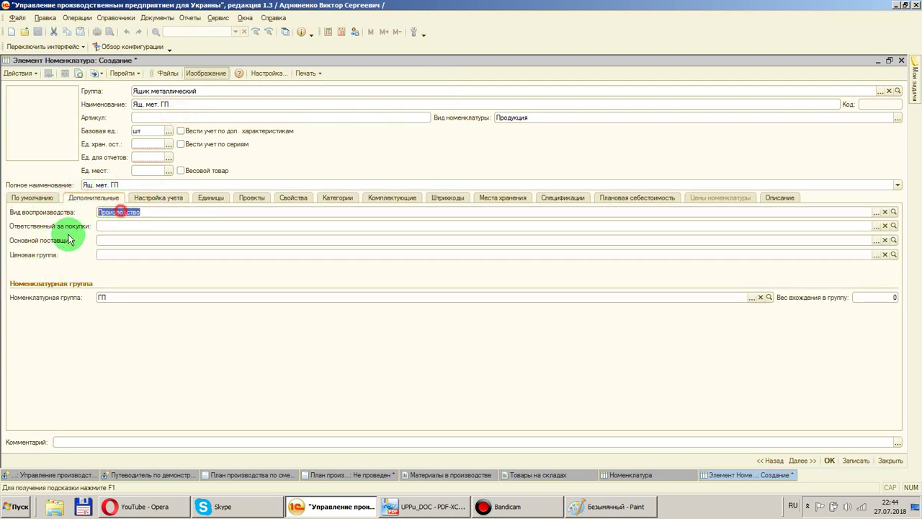
{"action": "left_click", "coordinate": [829, 461]}
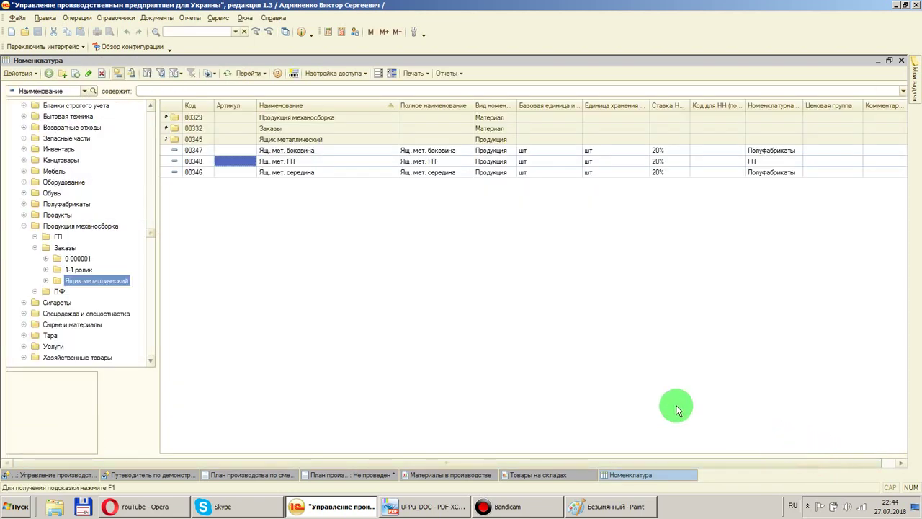
Reopen Ящ. мет. ГП and search its Статьи затрат list, shown without hierarchy, for "гото"
{"action": "left_click", "coordinate": [317, 163]}
{"action": "key", "text": "Return"}
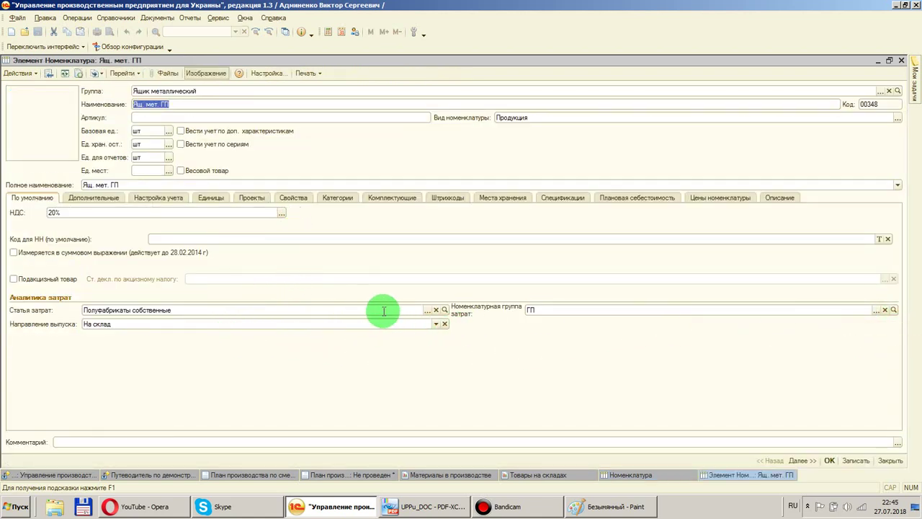
{"action": "left_click", "coordinate": [428, 311]}
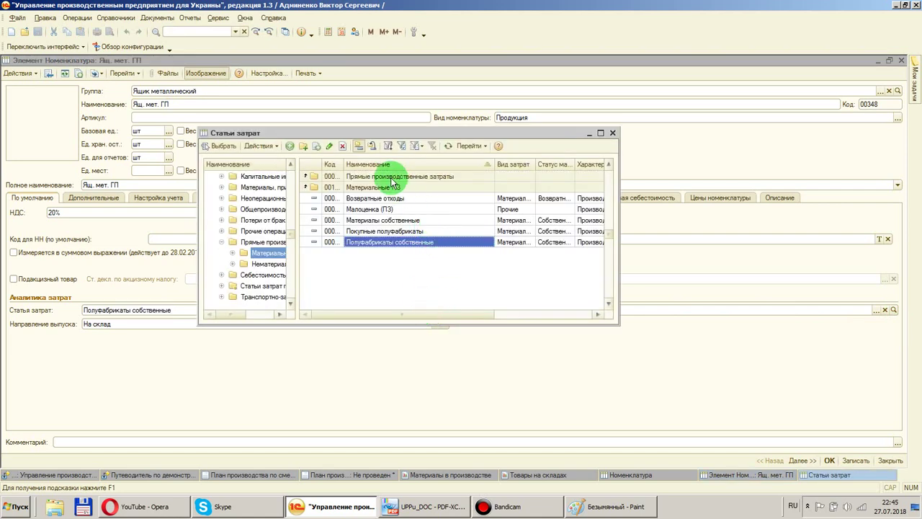
{"action": "left_click", "coordinate": [358, 146]}
{"action": "left_click", "coordinate": [374, 231]}
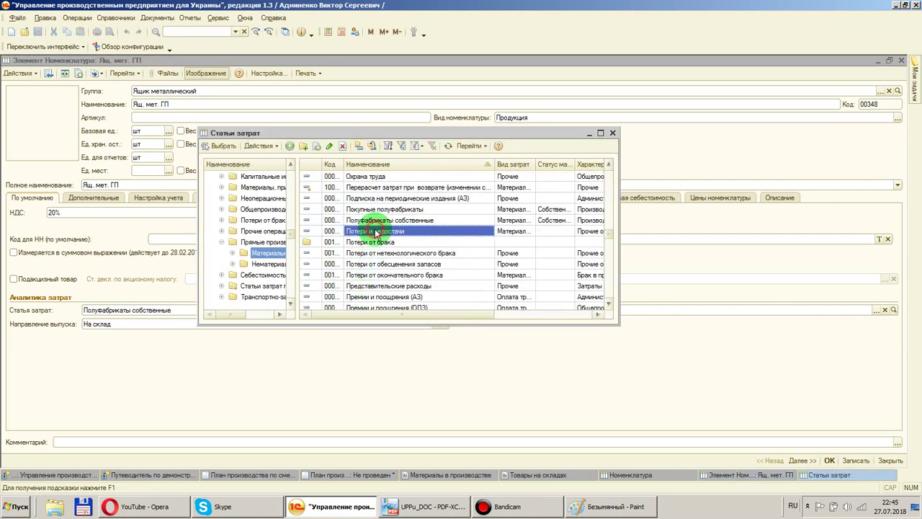
{"action": "type", "text": "ото"}
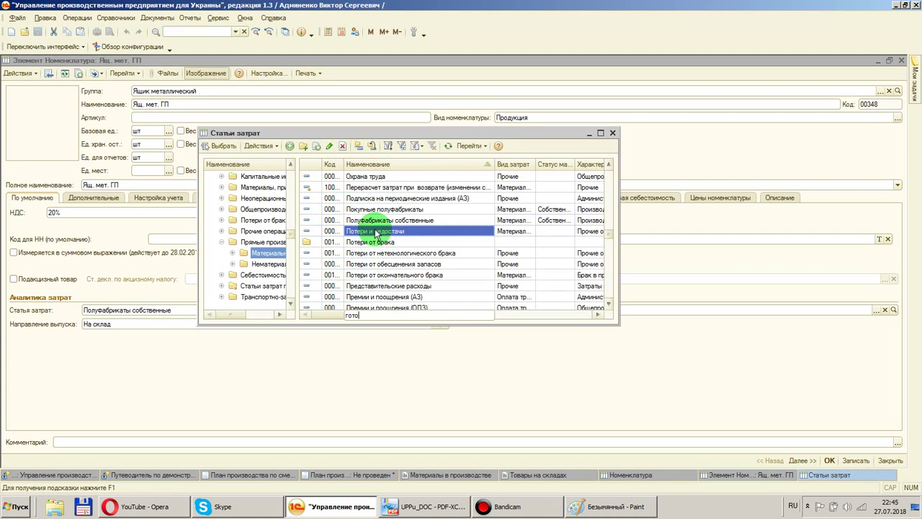
{"action": "key", "text": "BackSpace"}
{"action": "key", "text": "BackSpace"}
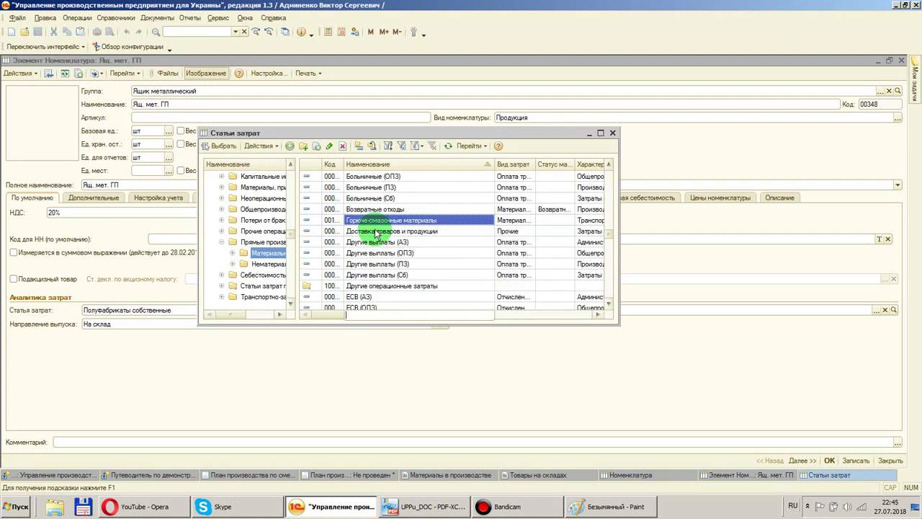
Search the cost items for "товар", then close the list and the Ящ. мет. ГП item without changing them
{"action": "type", "text": "товар"}
{"action": "key", "text": "BackSpace"}
{"action": "key", "text": "BackSpace"}
{"action": "key", "text": "BackSpace"}
{"action": "key", "text": "BackSpace"}
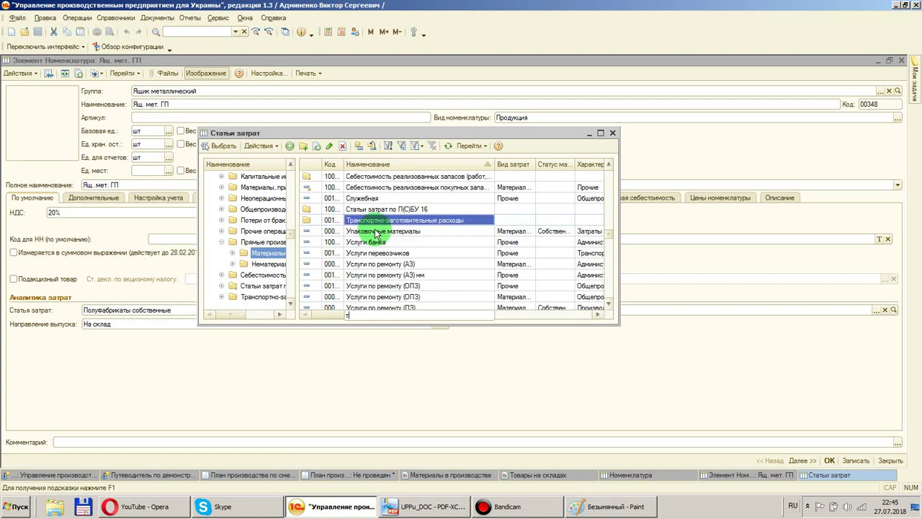
{"action": "key", "text": "BackSpace"}
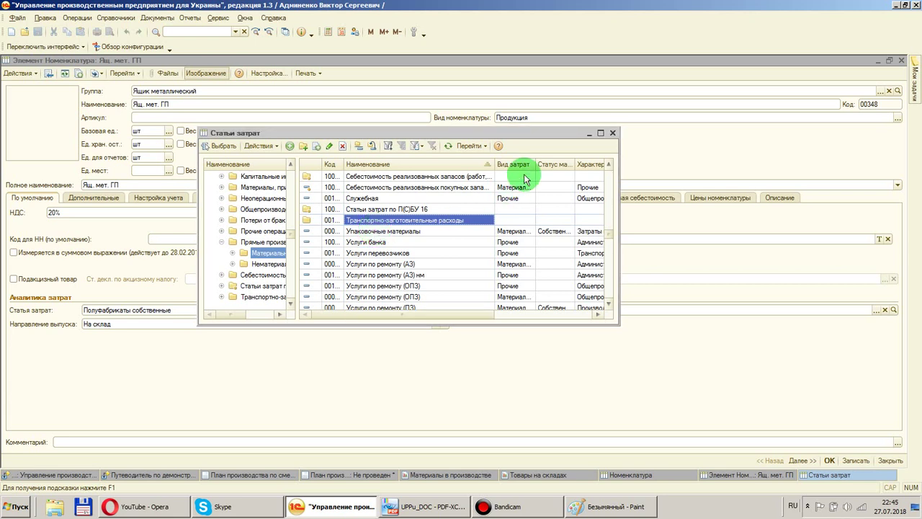
{"action": "left_click", "coordinate": [613, 133]}
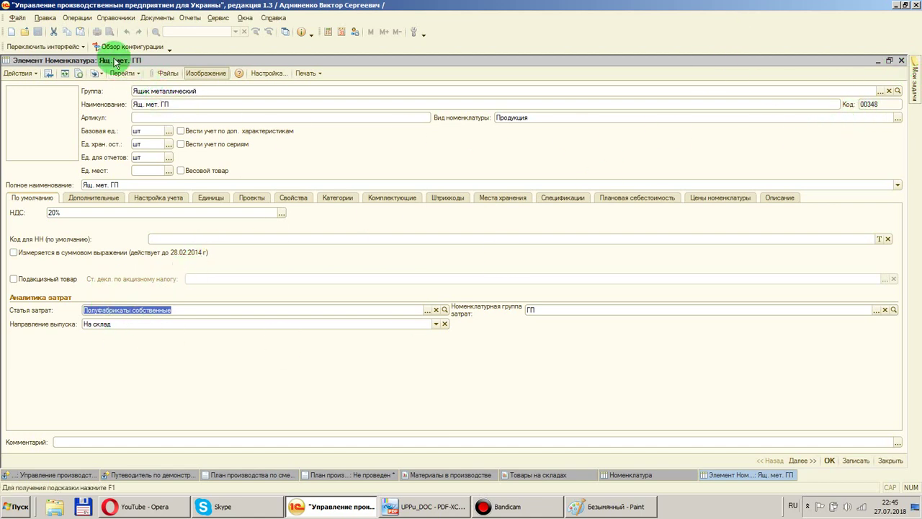
{"action": "left_click", "coordinate": [901, 61]}
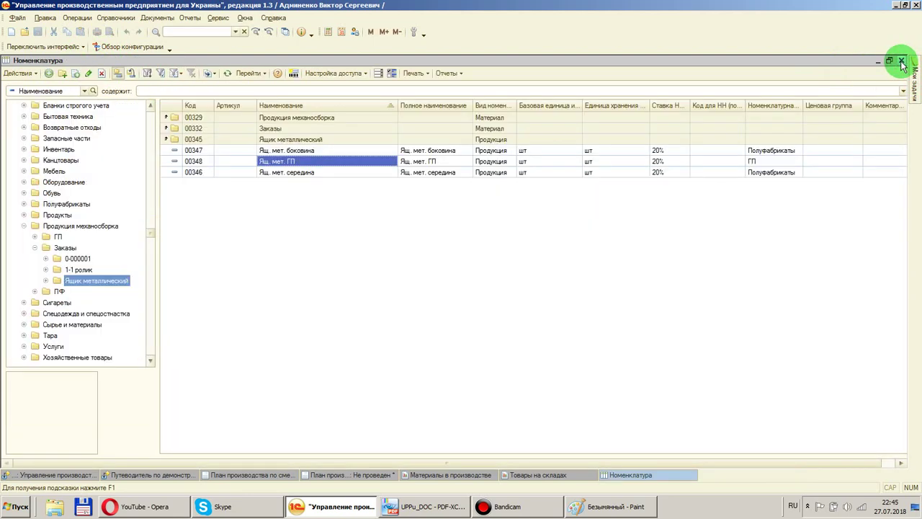
Close and reopen the Номенклатура catalog, then go to the Ящик металлический group under Продукция механосборка and Заказы
{"action": "left_click", "coordinate": [901, 62]}
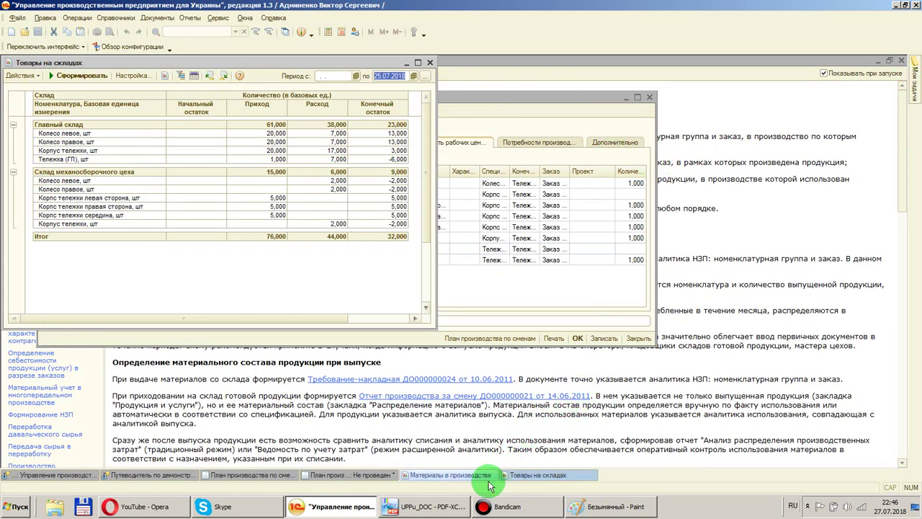
{"action": "left_click", "coordinate": [265, 477]}
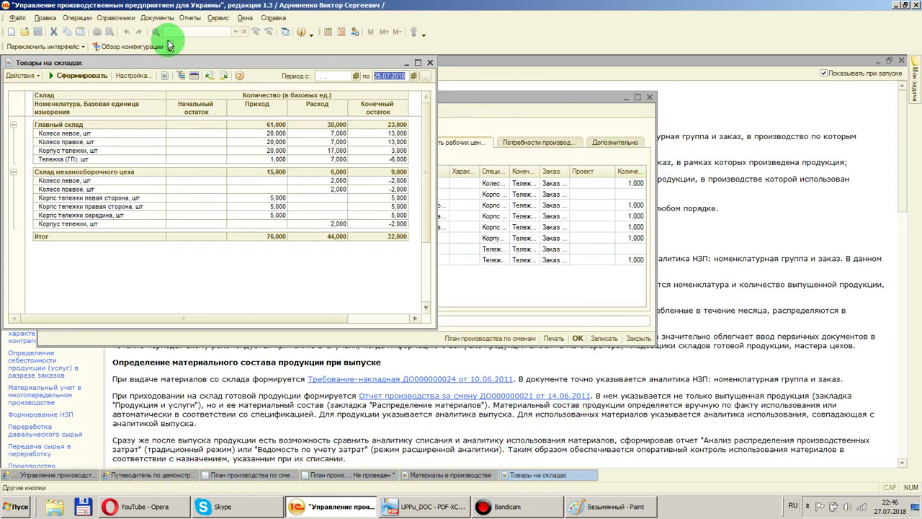
{"action": "left_click", "coordinate": [117, 18]}
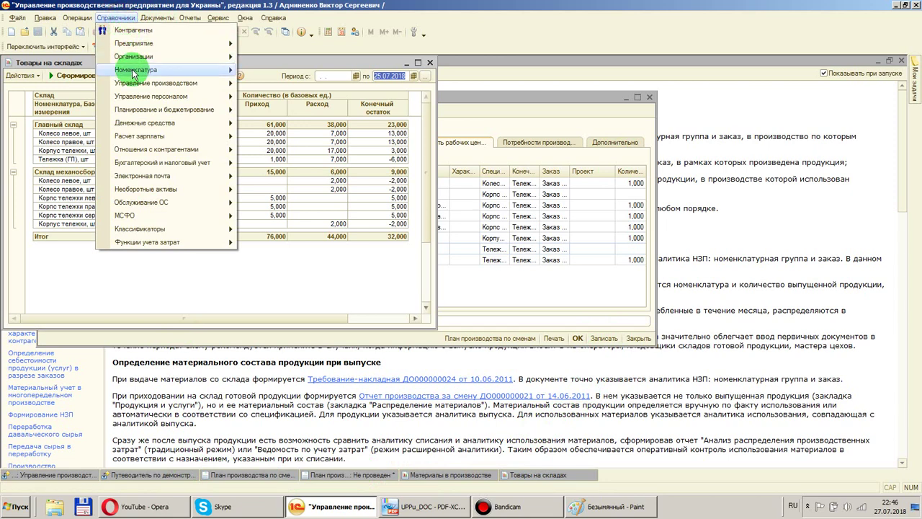
{"action": "mouse_move", "coordinate": [199, 69]}
{"action": "left_click", "coordinate": [266, 72]}
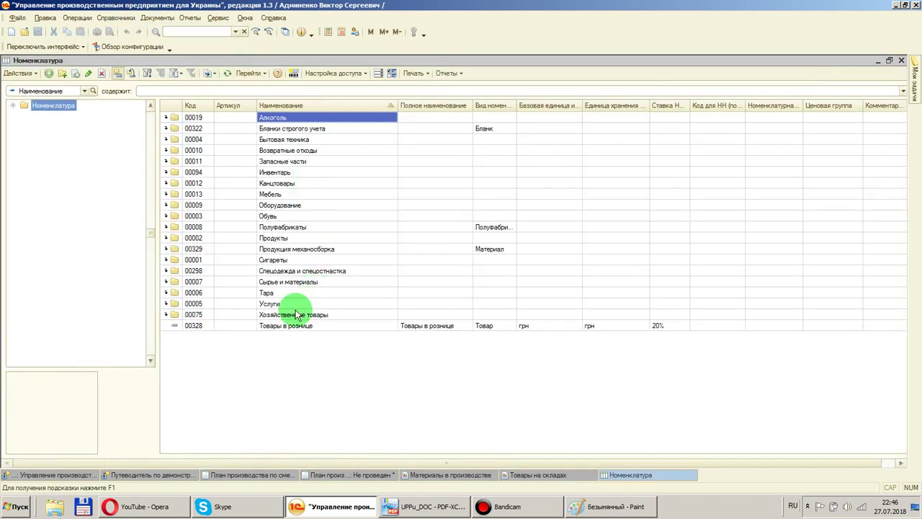
{"action": "double_click", "coordinate": [287, 251]}
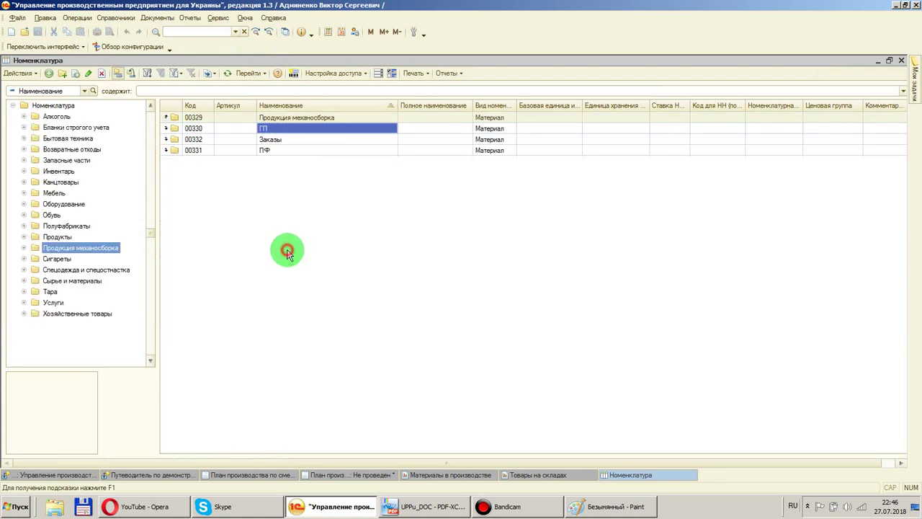
{"action": "double_click", "coordinate": [272, 142]}
{"action": "double_click", "coordinate": [282, 162]}
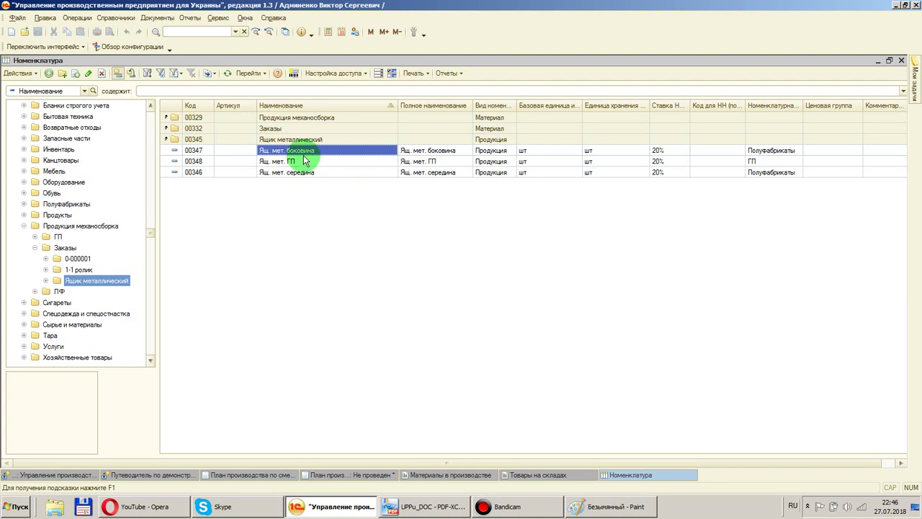
Open Ящ. мет. боковина from the group's items and review its accounting settings, cost analytics and additional details
{"action": "left_click", "coordinate": [303, 153]}
{"action": "left_click", "coordinate": [295, 172]}
{"action": "left_click", "coordinate": [295, 162]}
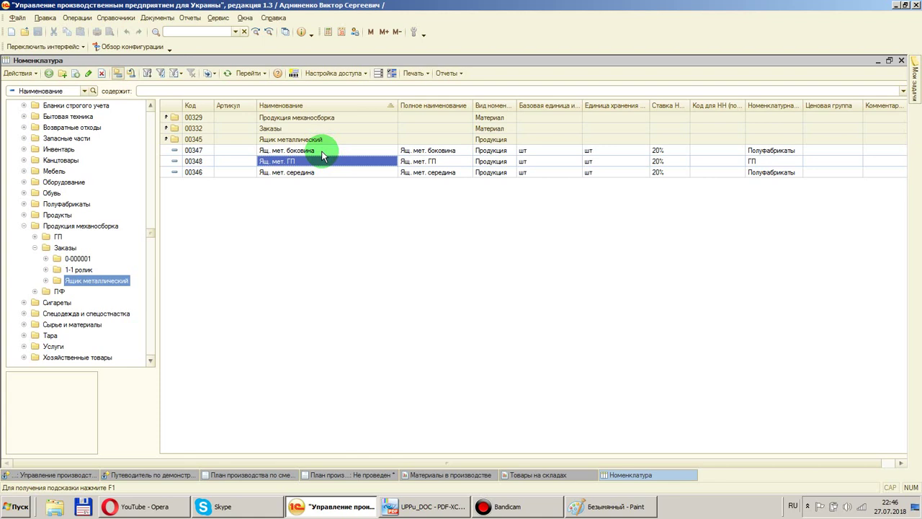
{"action": "double_click", "coordinate": [322, 153]}
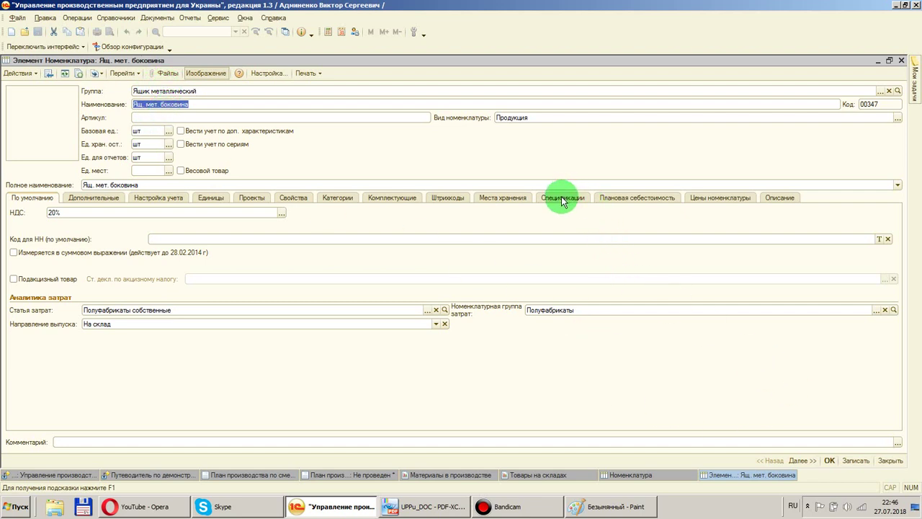
{"action": "left_click", "coordinate": [154, 199]}
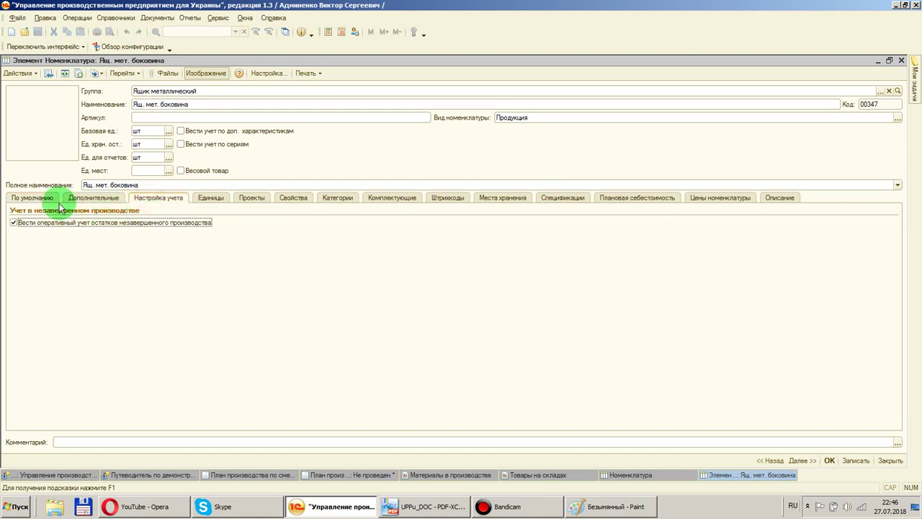
{"action": "left_click", "coordinate": [33, 197]}
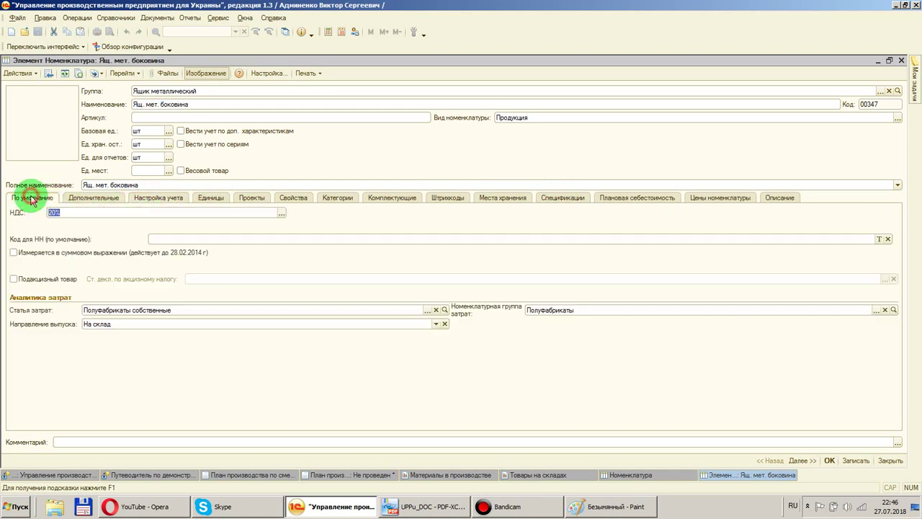
{"action": "left_click", "coordinate": [80, 205]}
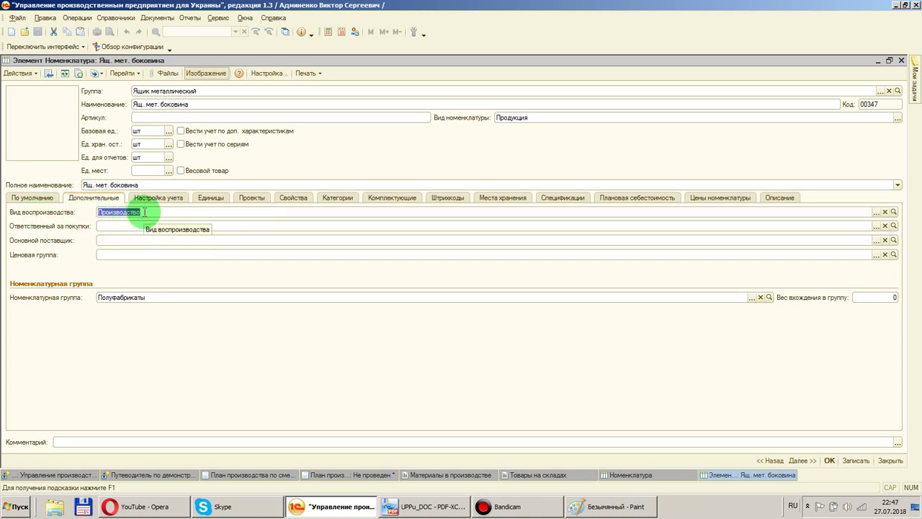
Create a new specification for Ящ. мет. боковина named "Ящик металлический боковина", keeping the output quantity at 1
{"action": "left_click", "coordinate": [556, 201]}
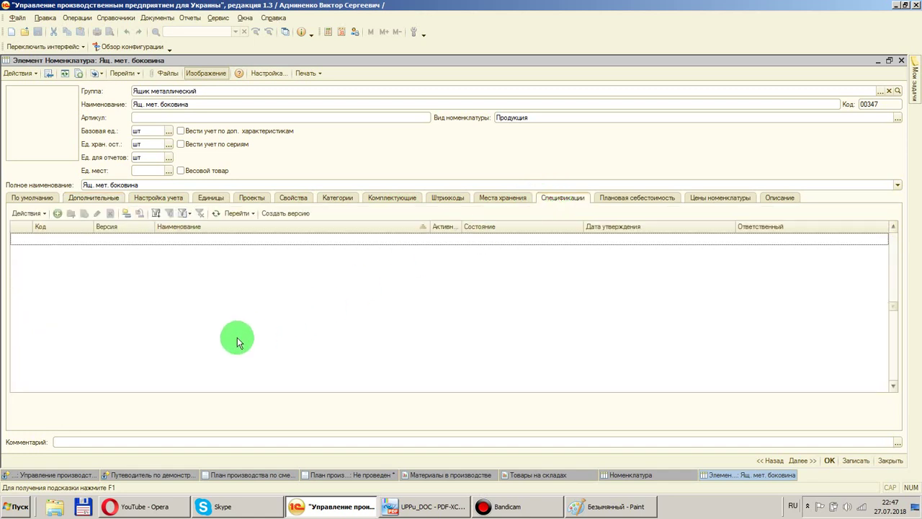
{"action": "left_click", "coordinate": [58, 213]}
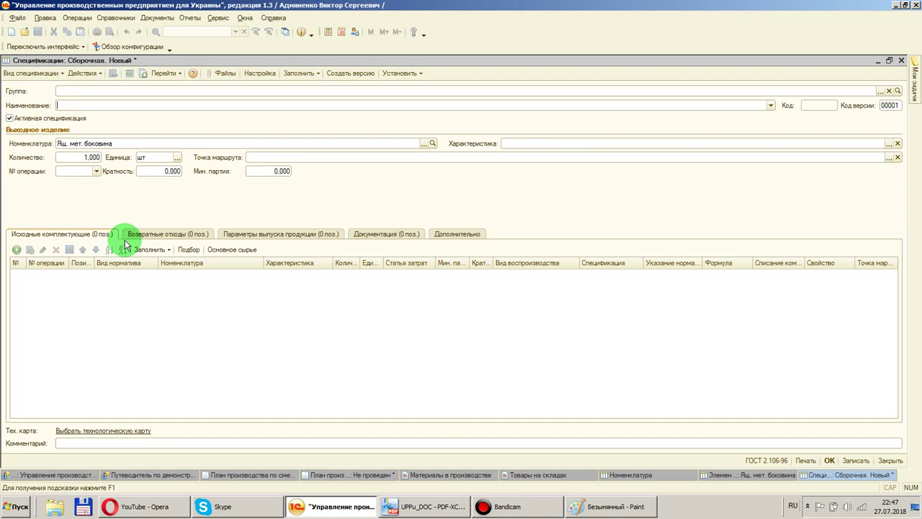
{"action": "type", "text": "Ящик металлический Бо"}
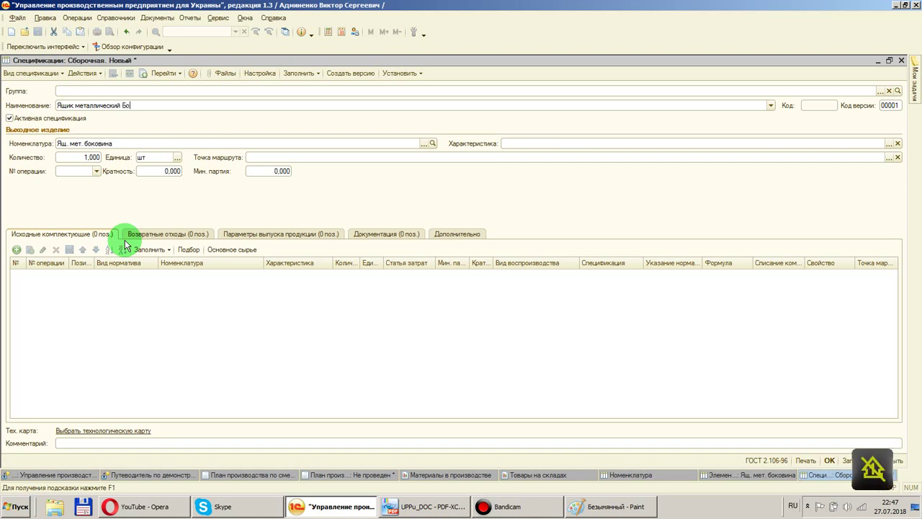
{"action": "key", "text": "BackSpace"}
{"action": "key", "text": "BackSpace"}
{"action": "type", "text": "боковина"}
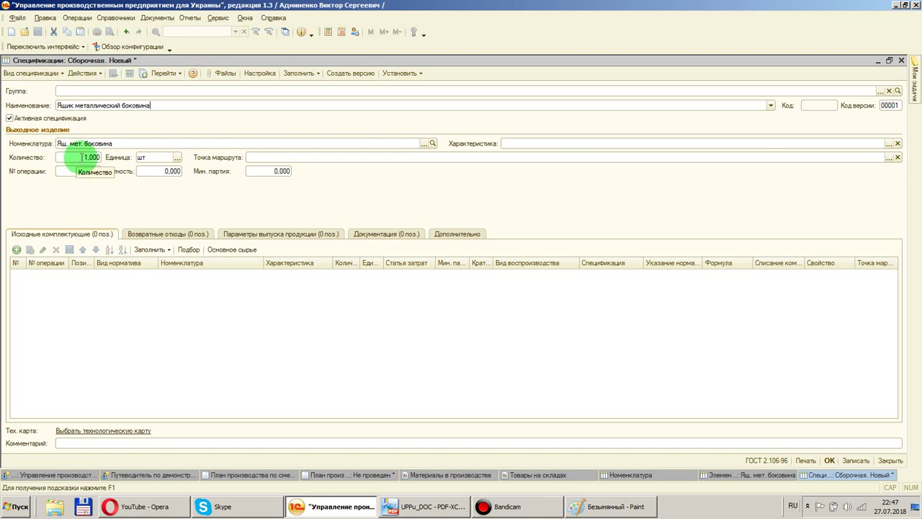
{"action": "left_click", "coordinate": [79, 157]}
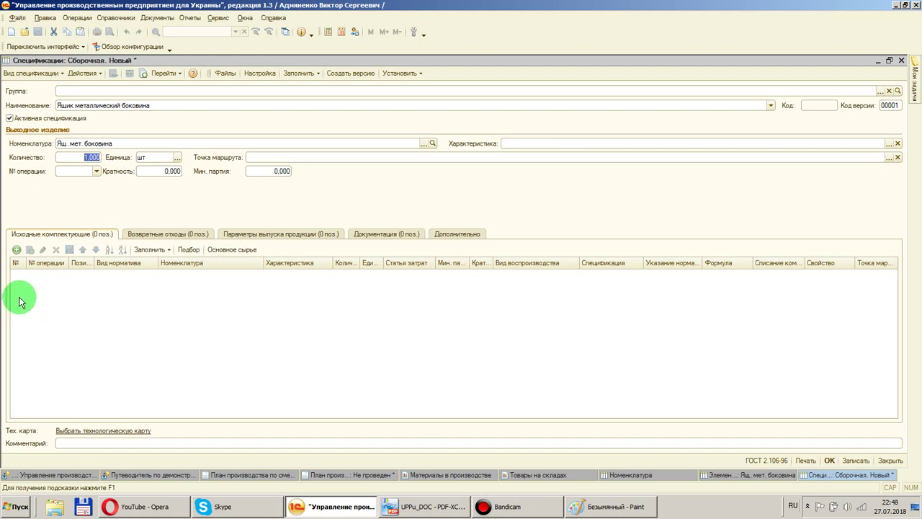
{"action": "left_click", "coordinate": [42, 231]}
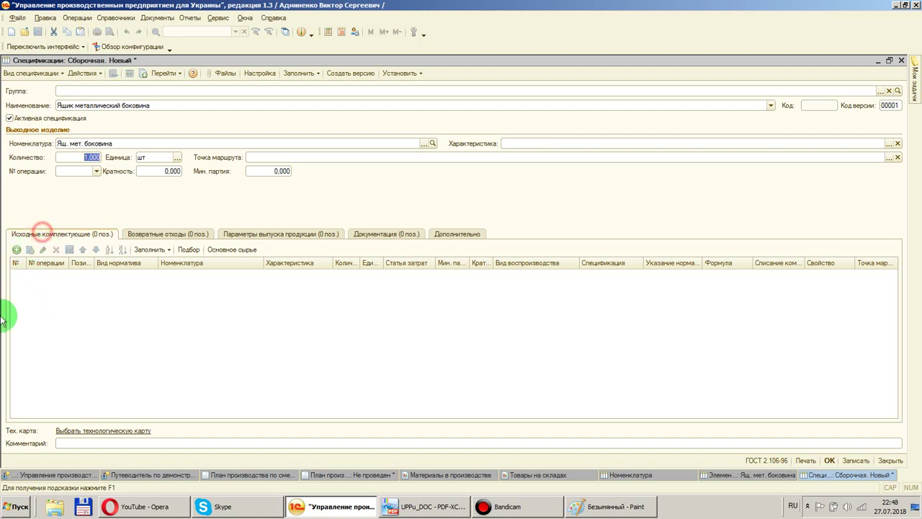
Add a source component row to the specification with the item Лист металлический 1000х500*1,5
{"action": "left_click", "coordinate": [16, 249]}
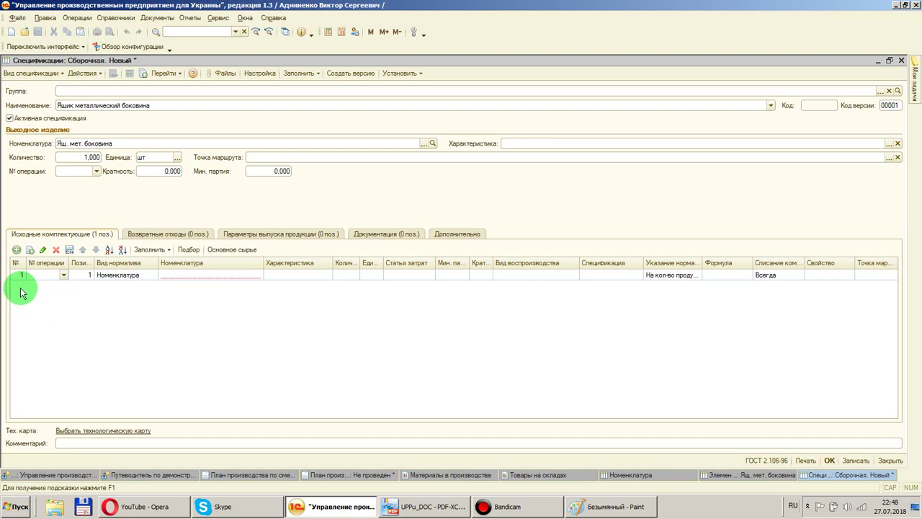
{"action": "left_click", "coordinate": [64, 276]}
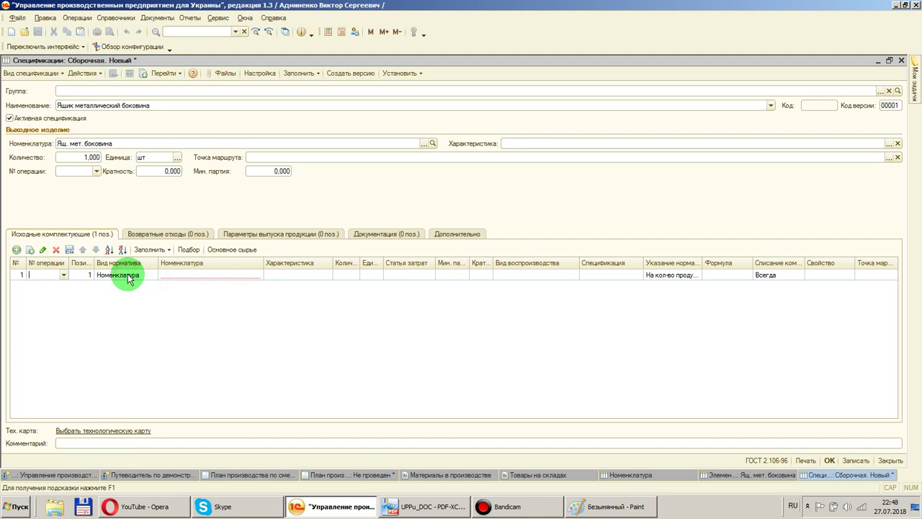
{"action": "left_click", "coordinate": [232, 275]}
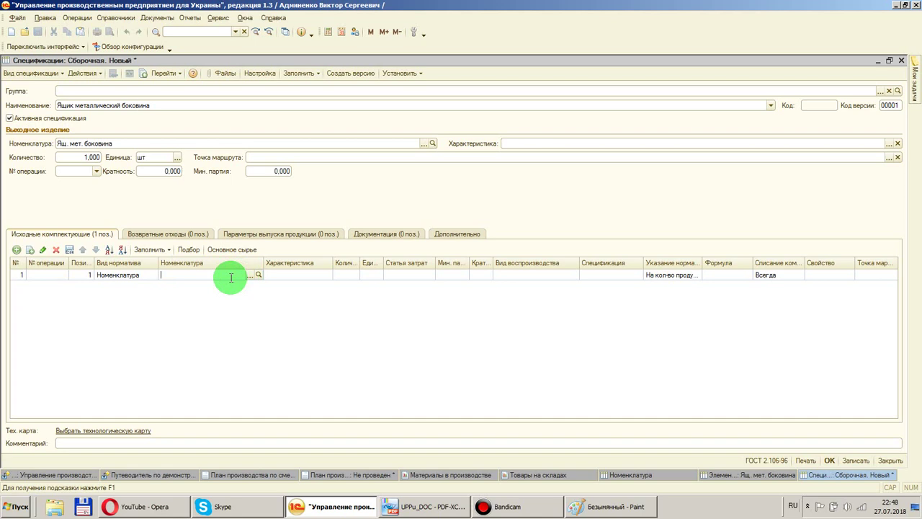
{"action": "type", "text": "лист металлический 1000х5"}
{"action": "key", "text": "End"}
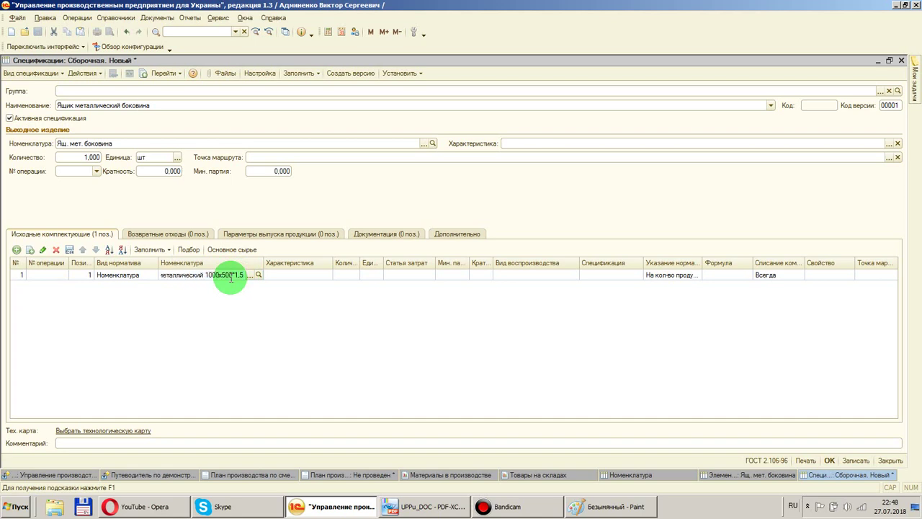
{"action": "key", "text": "Return"}
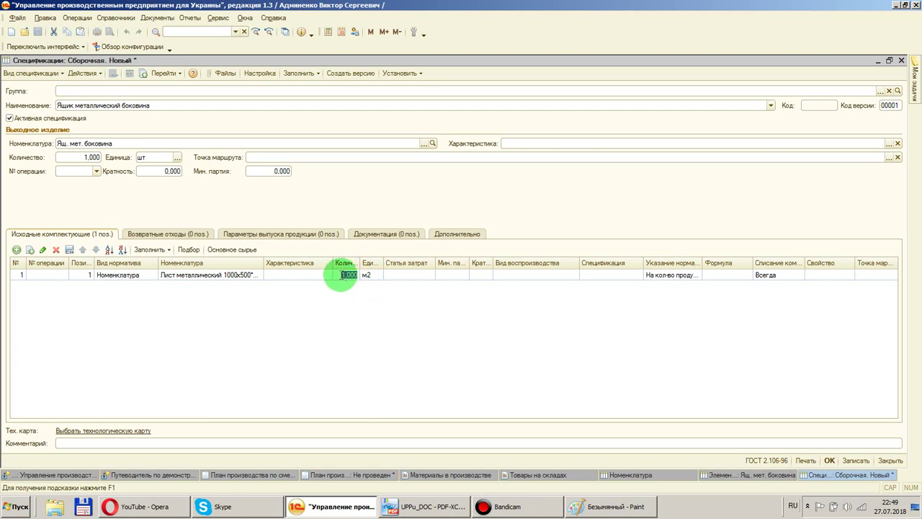
Set the metal sheet component's quantity to 0,5 m2
{"action": "left_click", "coordinate": [345, 276]}
{"action": "double_click", "coordinate": [343, 276]}
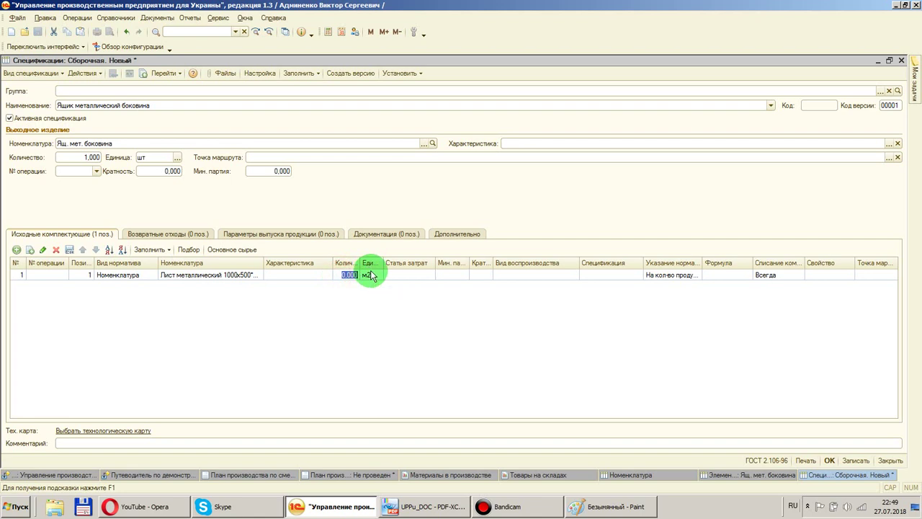
{"action": "type", "text": "0"}
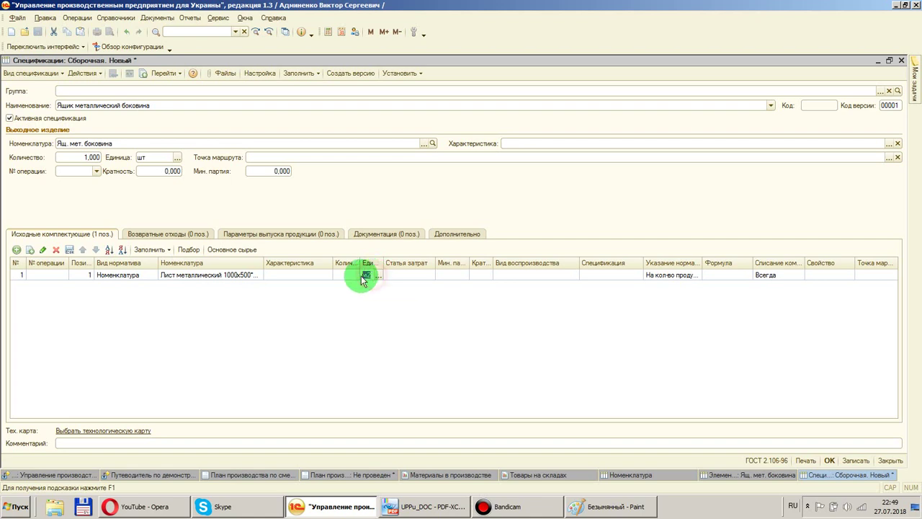
{"action": "left_click", "coordinate": [343, 277]}
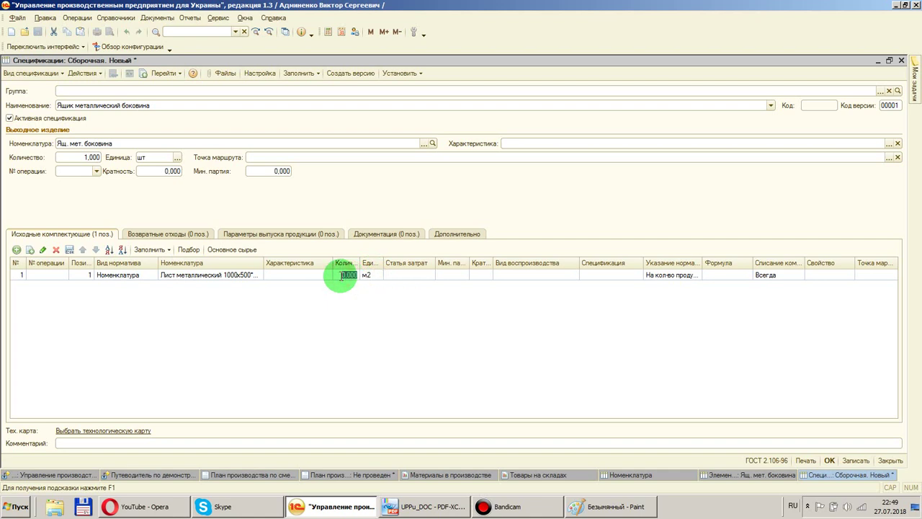
{"action": "left_click", "coordinate": [344, 277]}
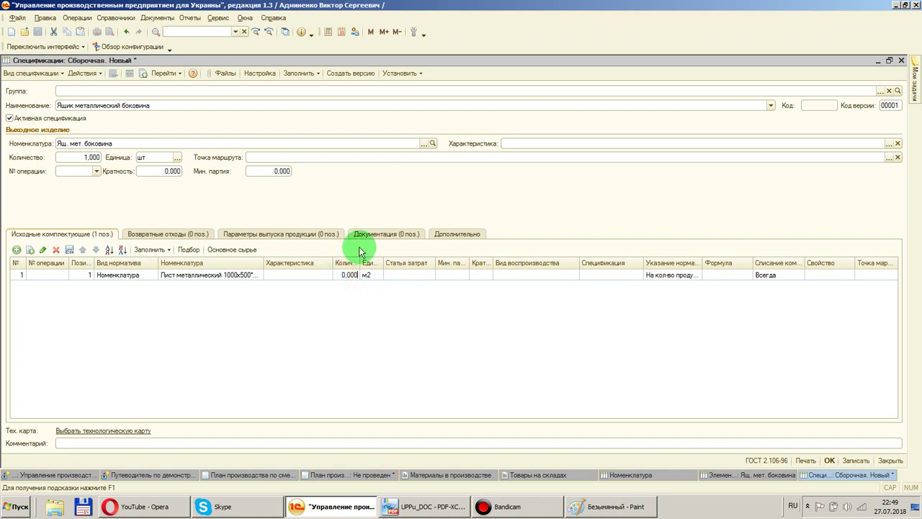
{"action": "key", "text": "shift"}
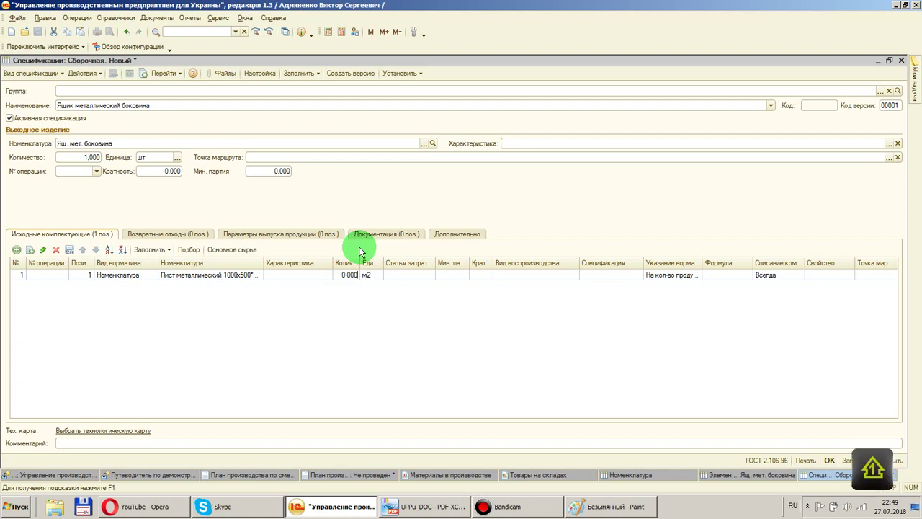
{"action": "double_click", "coordinate": [343, 277]}
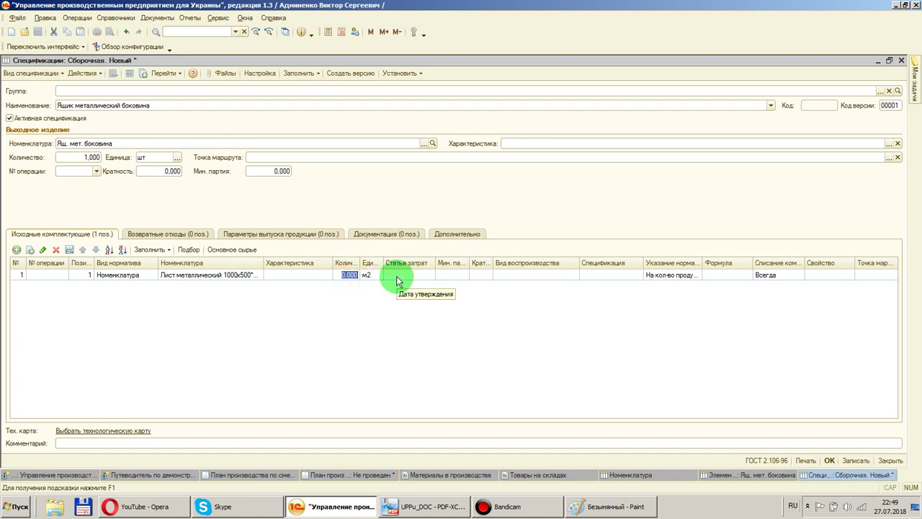
{"action": "type", "text": "0,5"}
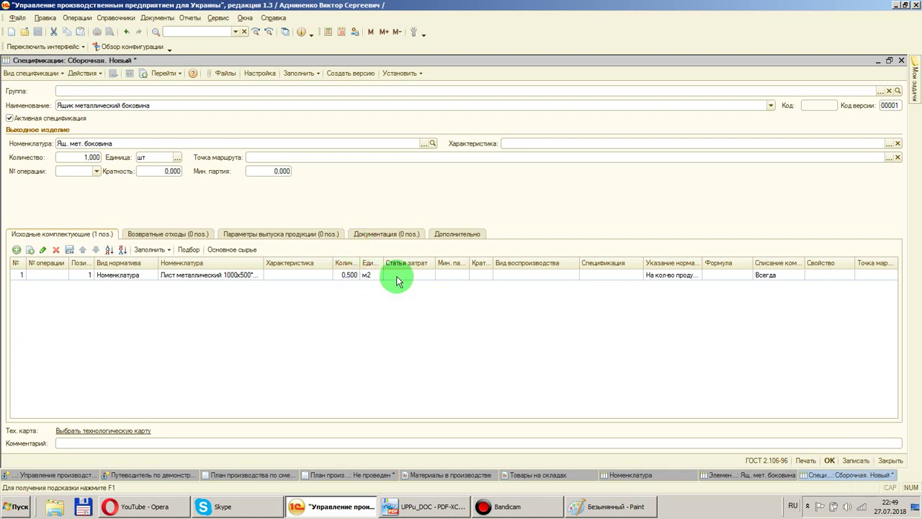
{"action": "key", "text": "Return"}
{"action": "key", "text": "Return"}
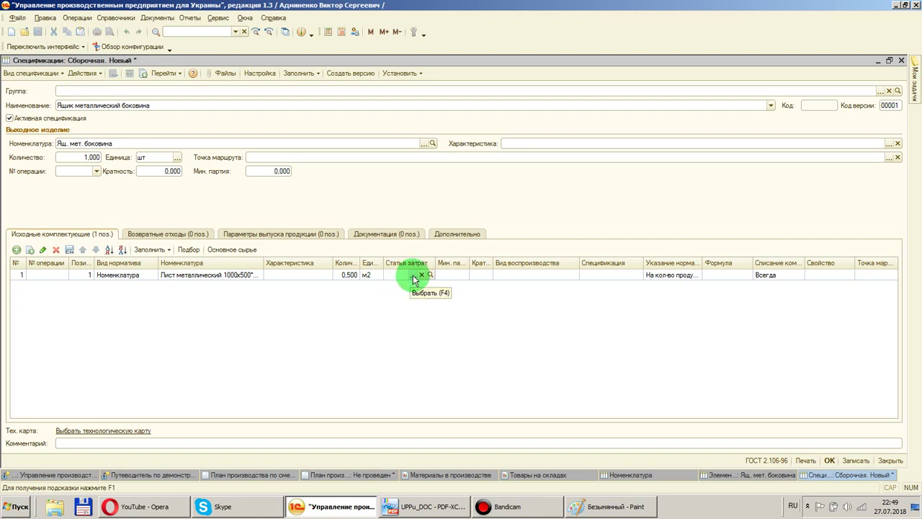
Assign the cost item Материалы собственные, from Прямые производственные затраты and its material costs subgroup, to the metal sheet row
{"action": "left_click", "coordinate": [414, 277]}
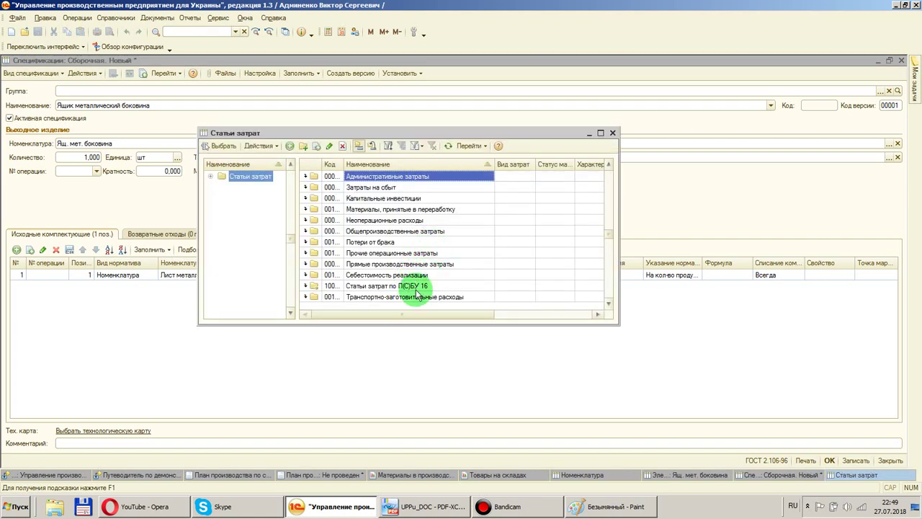
{"action": "left_click_drag", "start_coordinate": [405, 325], "coordinate": [397, 410]}
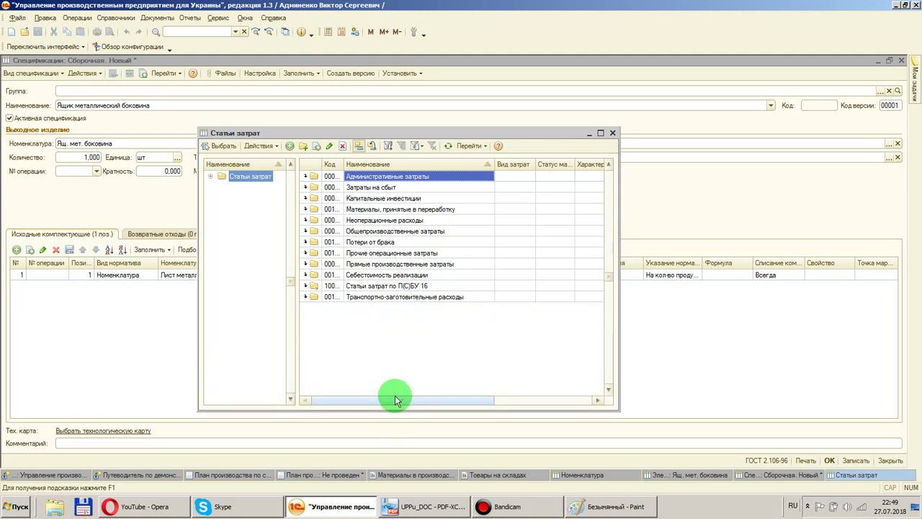
{"action": "double_click", "coordinate": [398, 264]}
{"action": "double_click", "coordinate": [376, 188]}
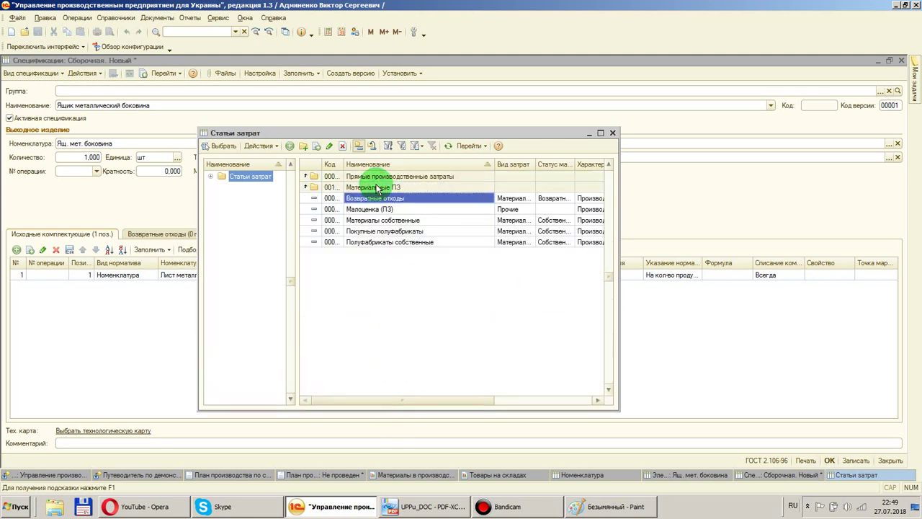
{"action": "double_click", "coordinate": [378, 222]}
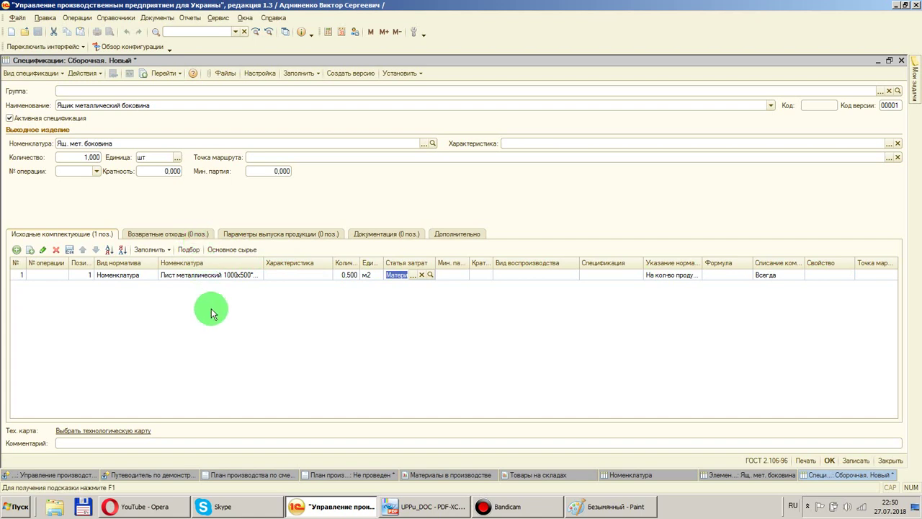
{"action": "left_click", "coordinate": [221, 336]}
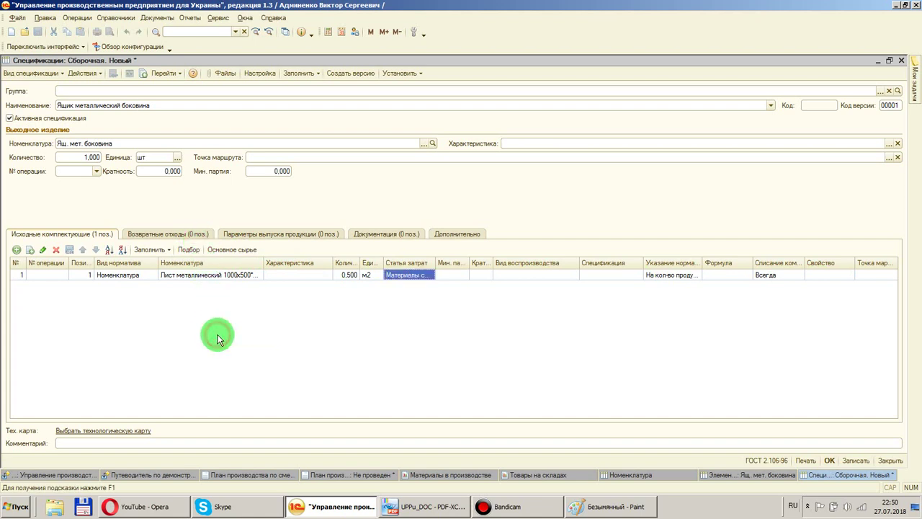
Set the specification's approval date to 01.07.2018 and save the specification
{"action": "left_click", "coordinate": [456, 236]}
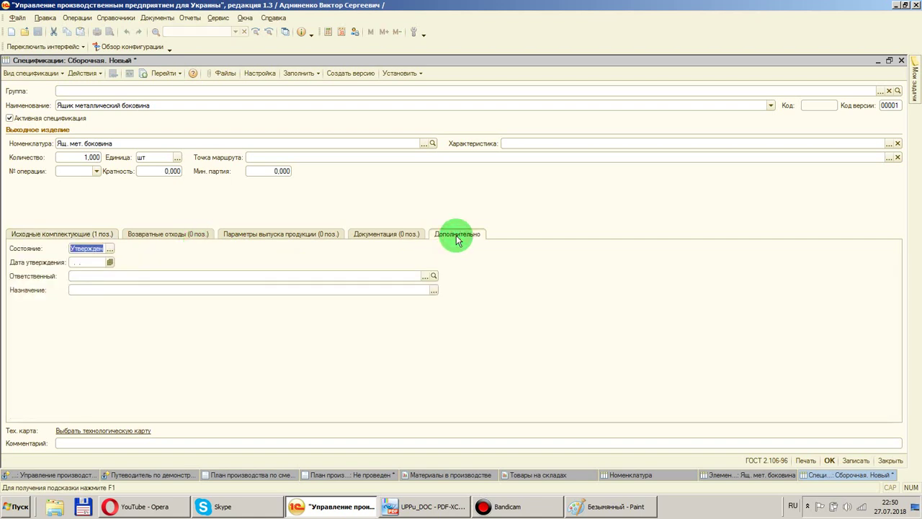
{"action": "left_click", "coordinate": [109, 263]}
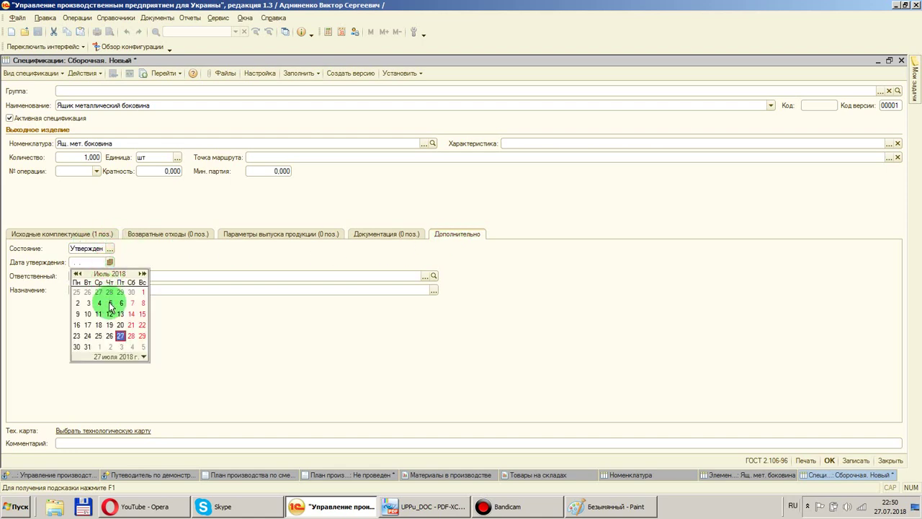
{"action": "left_click", "coordinate": [142, 292]}
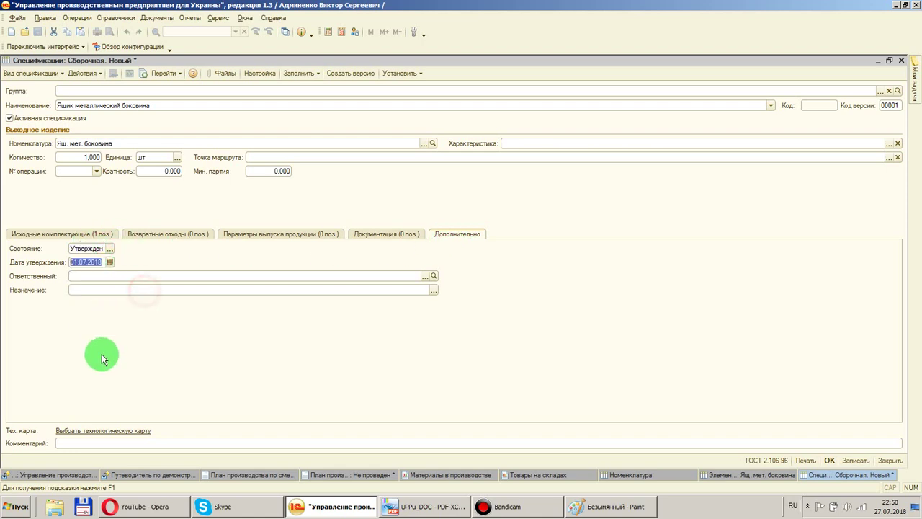
{"action": "left_click", "coordinate": [58, 235]}
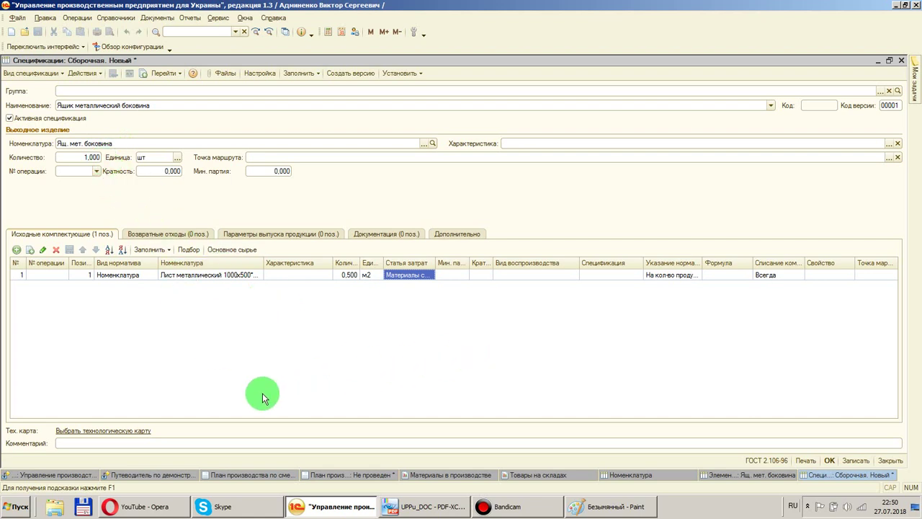
{"action": "left_click", "coordinate": [856, 461]}
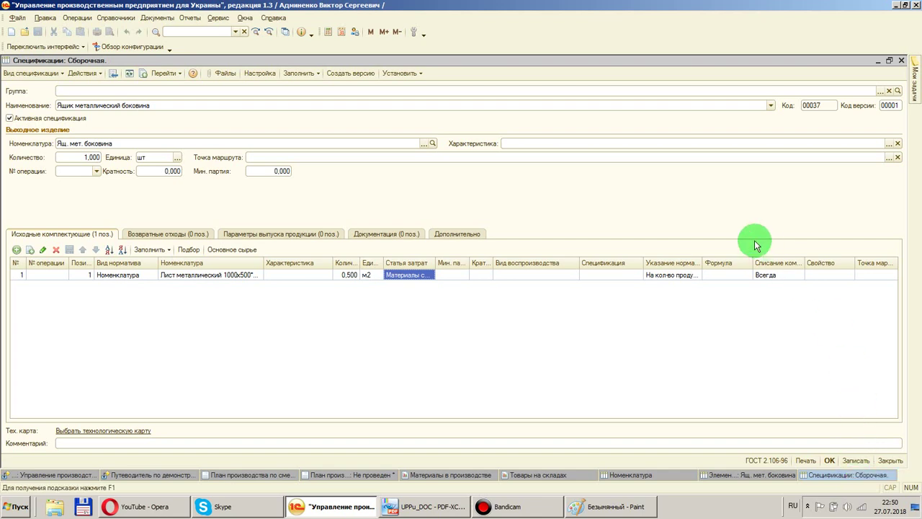
From the specification's Тех. карта selection, create a technological card group named "Ящик металлический" and open it
{"action": "left_click", "coordinate": [97, 432]}
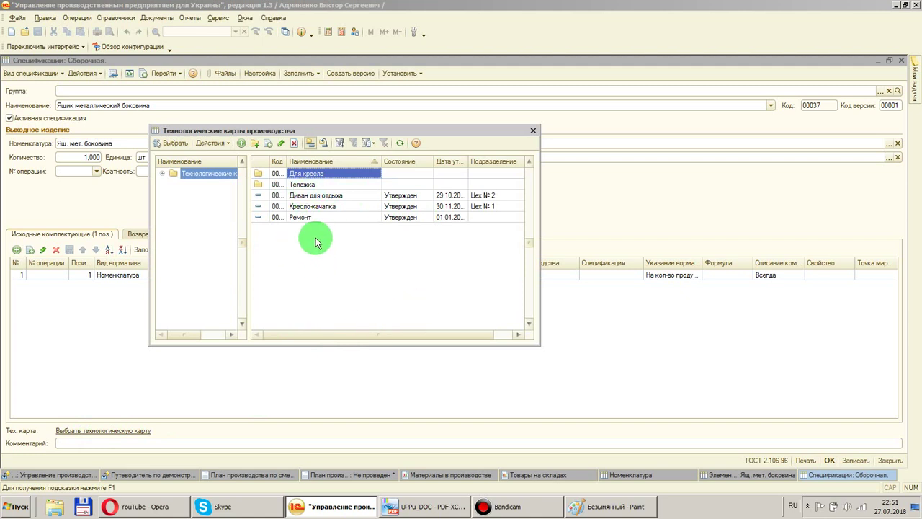
{"action": "left_click", "coordinate": [257, 144]}
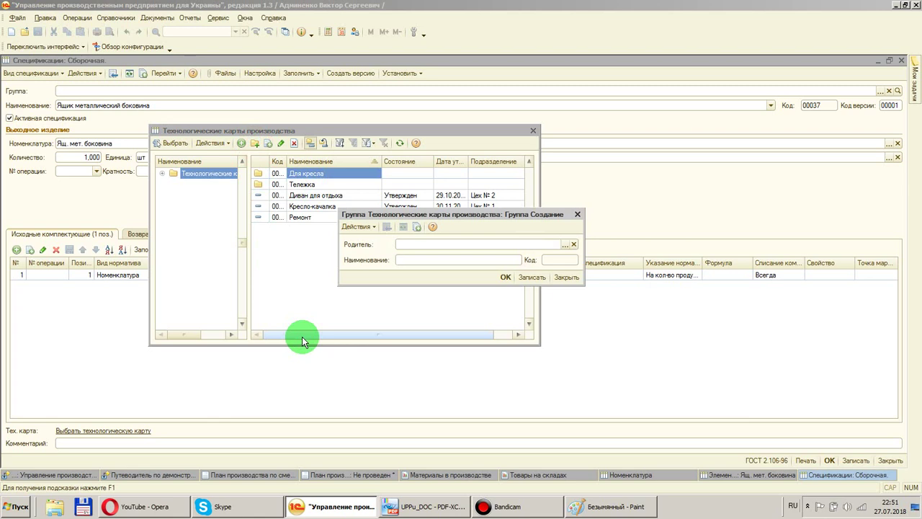
{"action": "type", "text": "Ящик металлический"}
{"action": "key", "text": "Tab"}
{"action": "key", "text": "Return"}
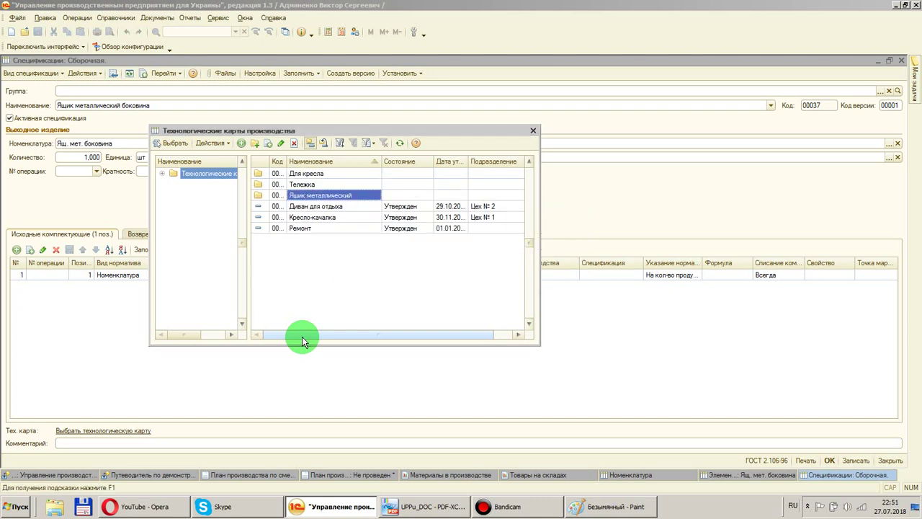
{"action": "key", "text": "Return"}
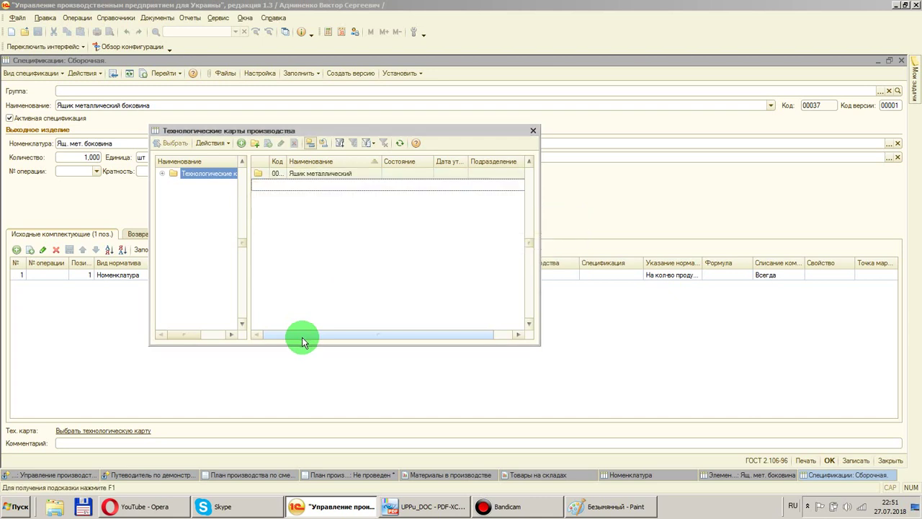
Create a technological card named "Ящик металлический боковина" for the department Цех № 1 with the status Утвержден
{"action": "left_click", "coordinate": [241, 143]}
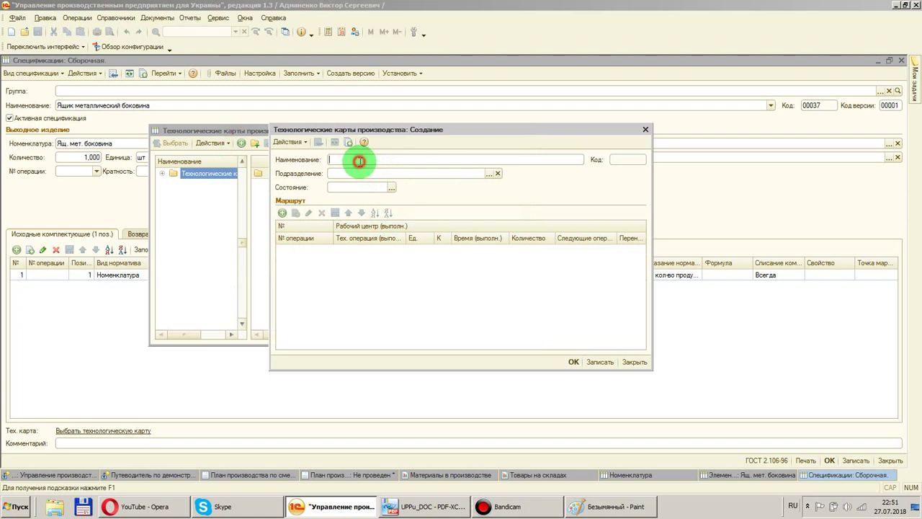
{"action": "type", "text": "Ящик металлический боковина"}
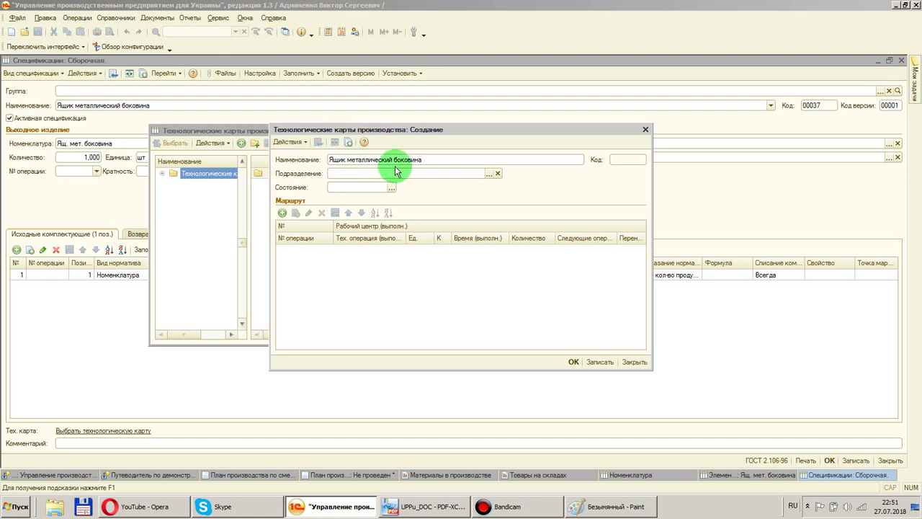
{"action": "left_click", "coordinate": [489, 173]}
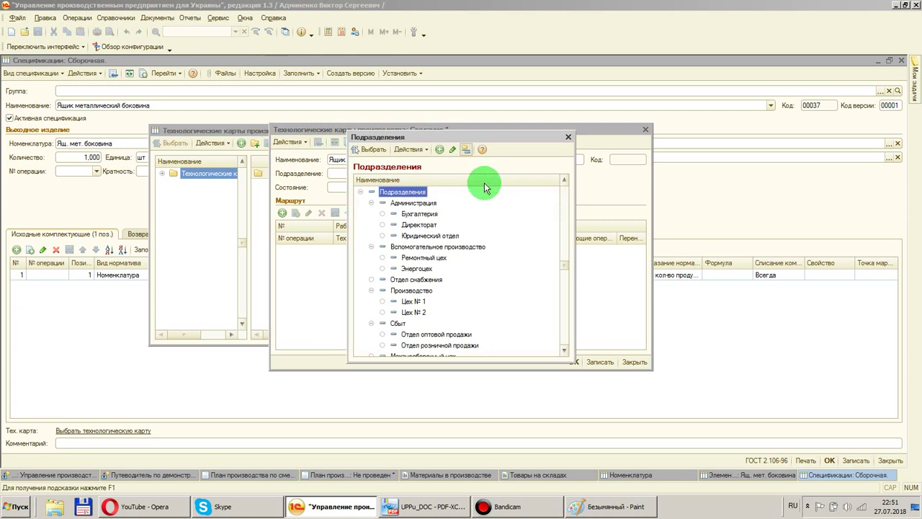
{"action": "left_click", "coordinate": [411, 312]}
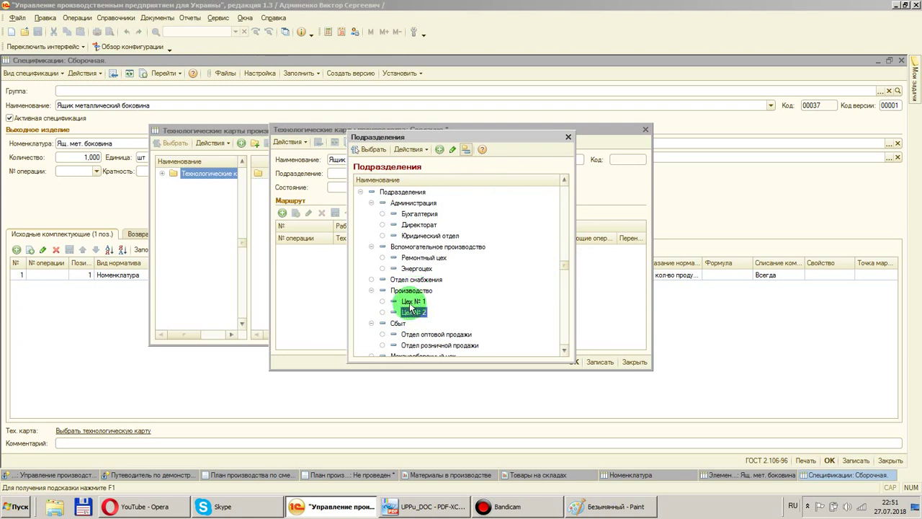
{"action": "double_click", "coordinate": [409, 302]}
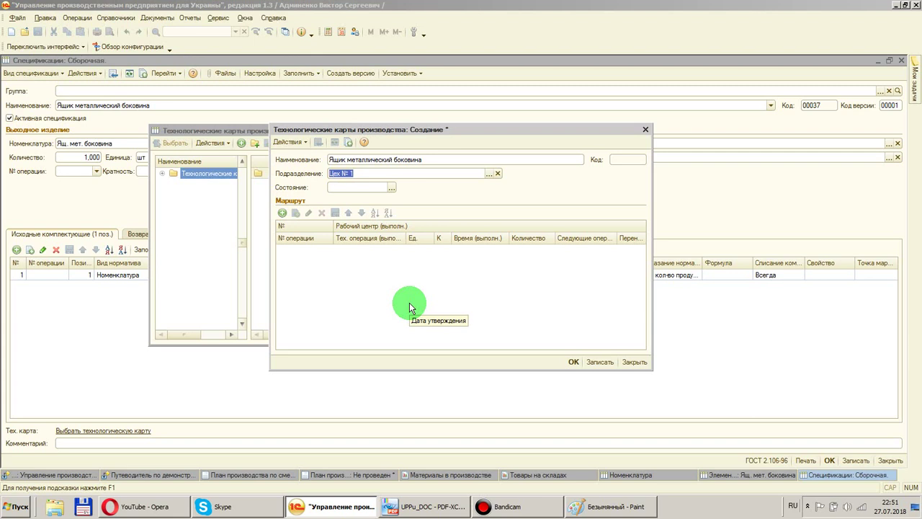
{"action": "left_click", "coordinate": [391, 188]}
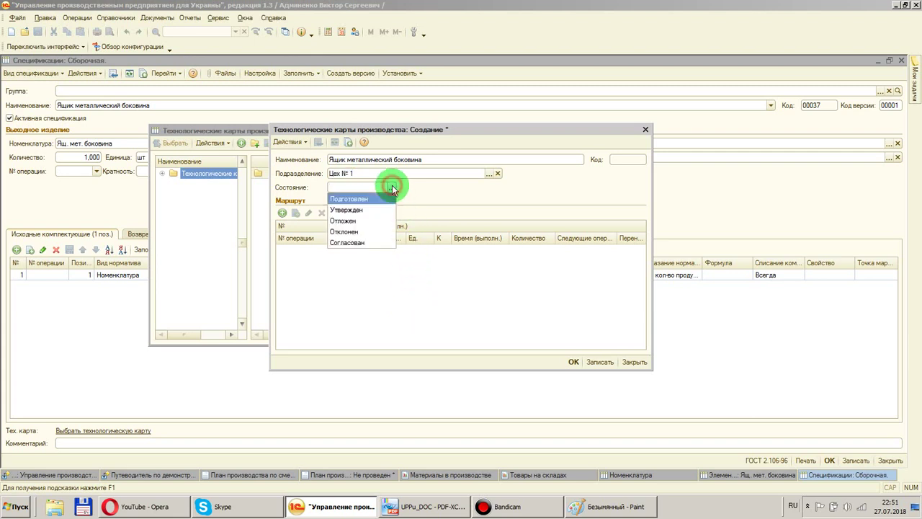
{"action": "left_click", "coordinate": [379, 214]}
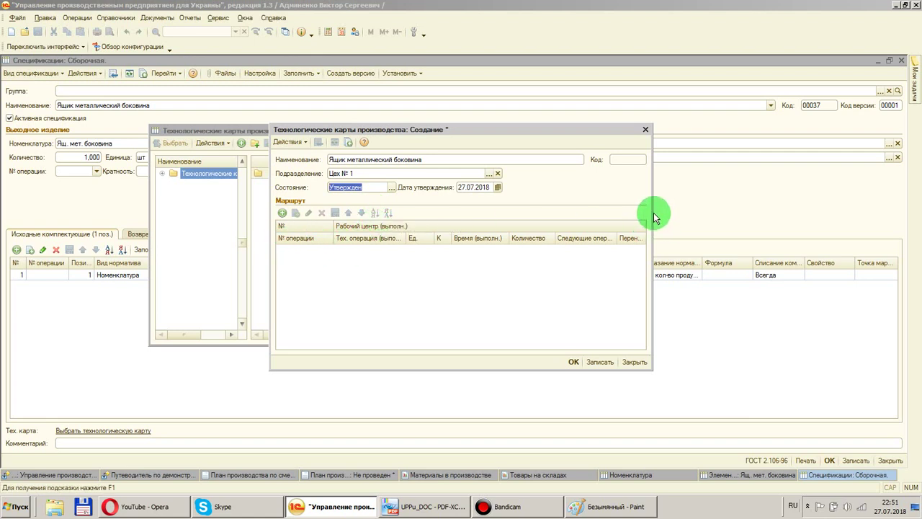
Add a route row with operation number 005 and assign it the work center Гильотинные ножницы from the Машиностроение group
{"action": "left_click_drag", "start_coordinate": [652, 214], "coordinate": [802, 212]}
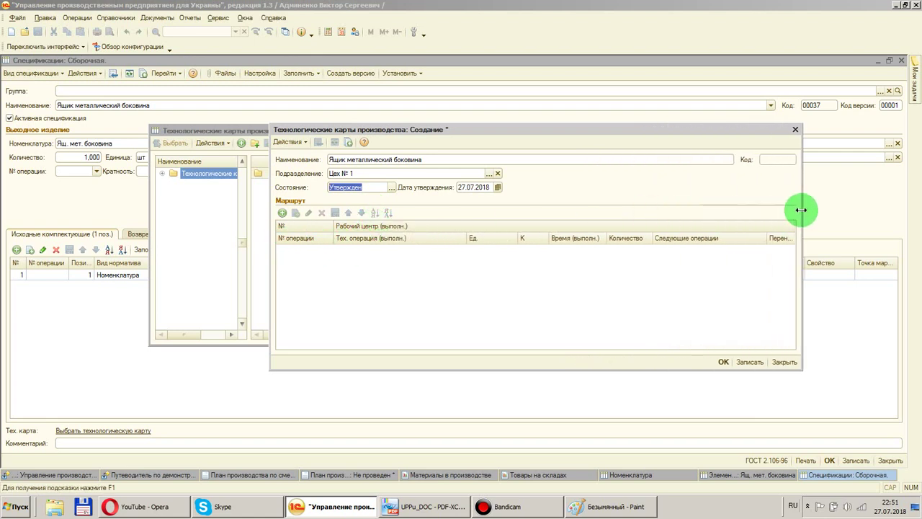
{"action": "left_click", "coordinate": [283, 213]}
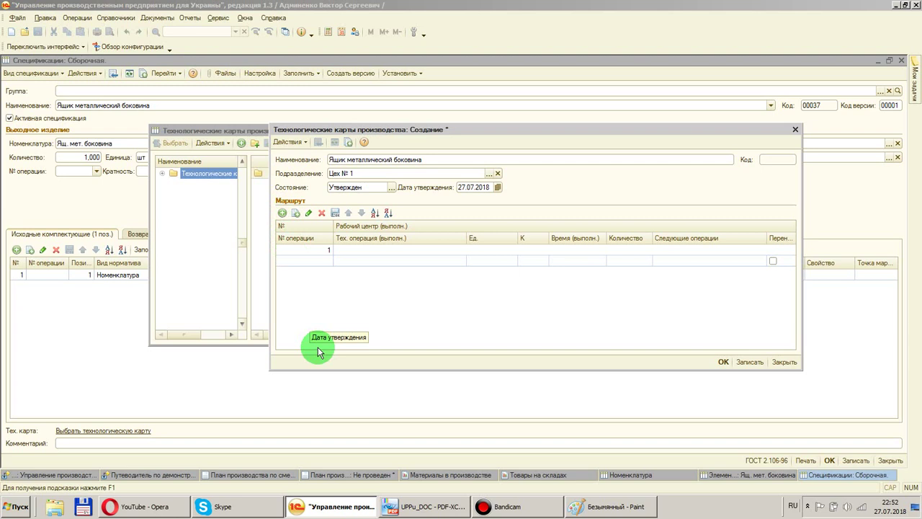
{"action": "type", "text": "005"}
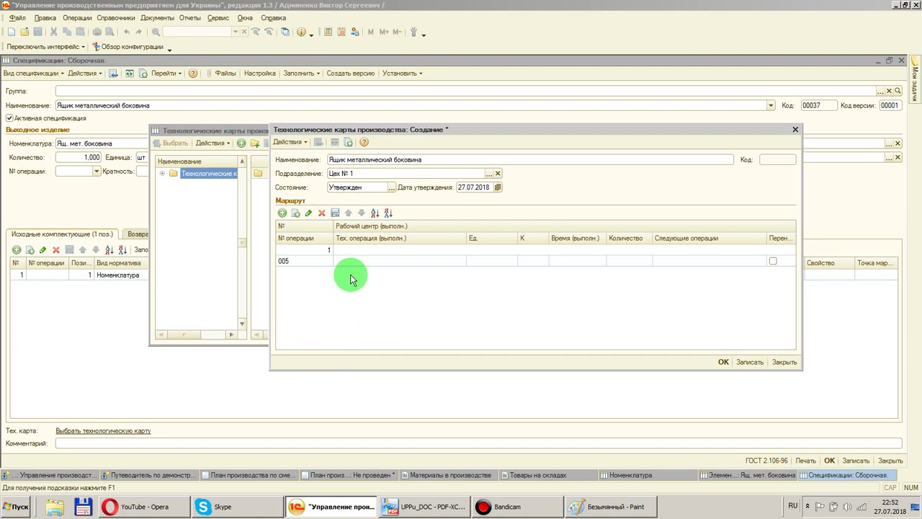
{"action": "left_click", "coordinate": [423, 262]}
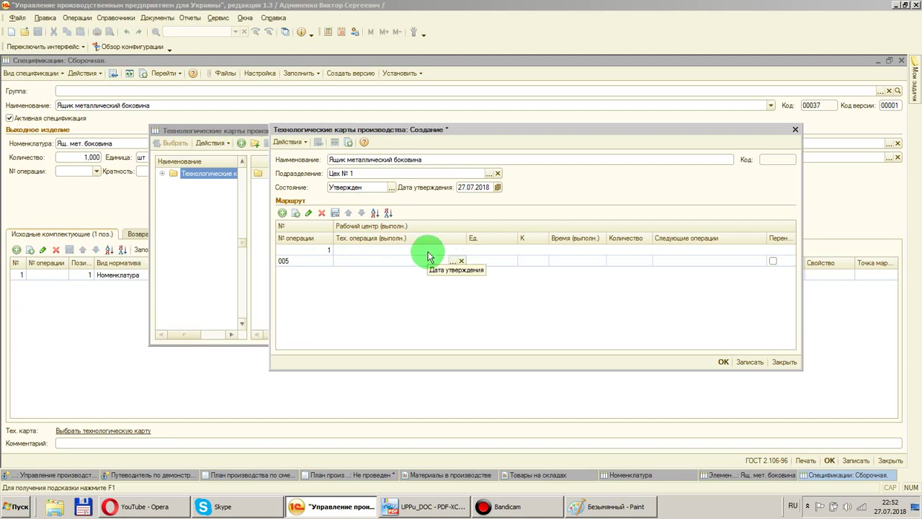
{"action": "left_click", "coordinate": [429, 250]}
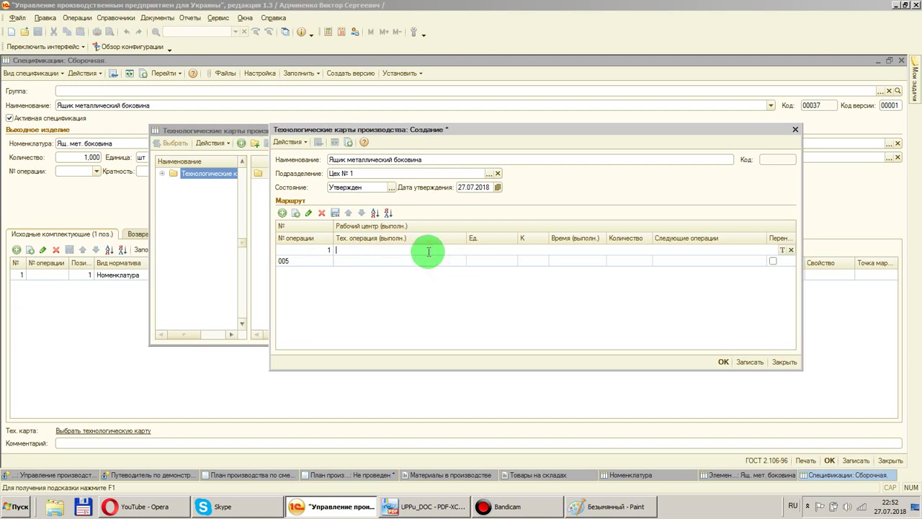
{"action": "left_click", "coordinate": [783, 251]}
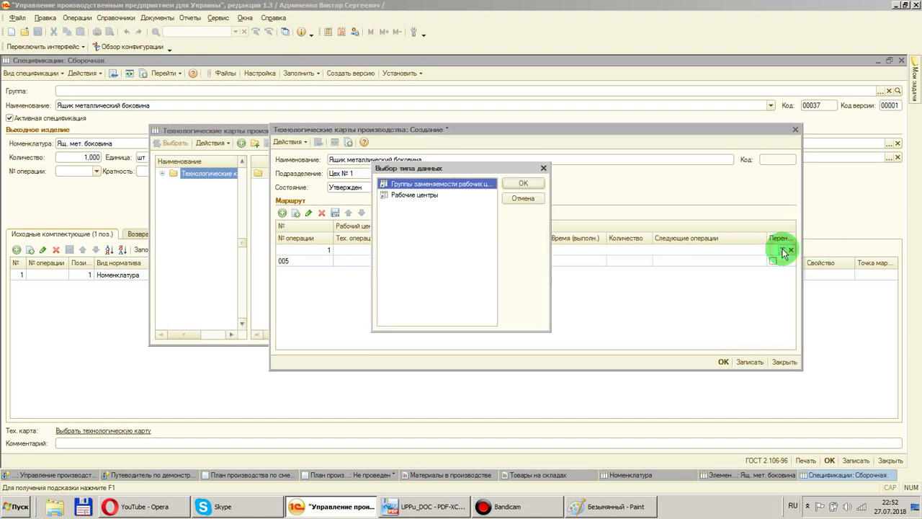
{"action": "double_click", "coordinate": [421, 196]}
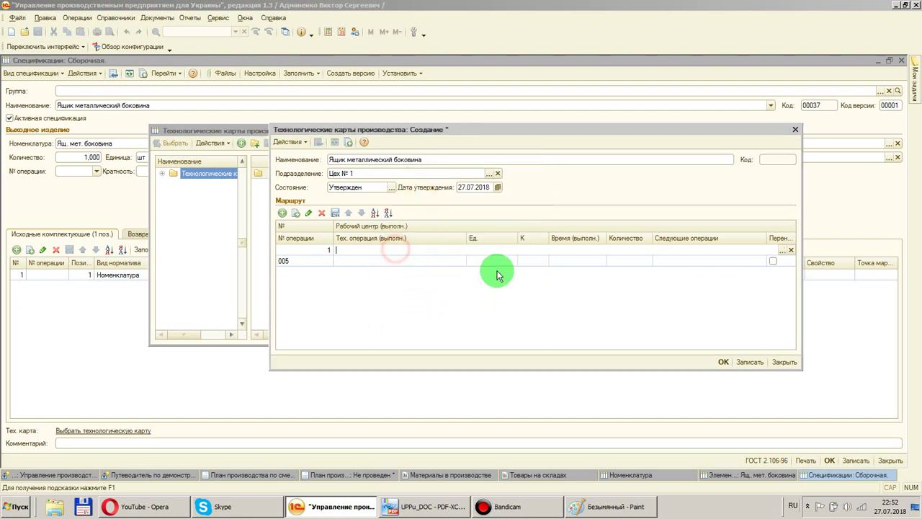
{"action": "left_click", "coordinate": [782, 250]}
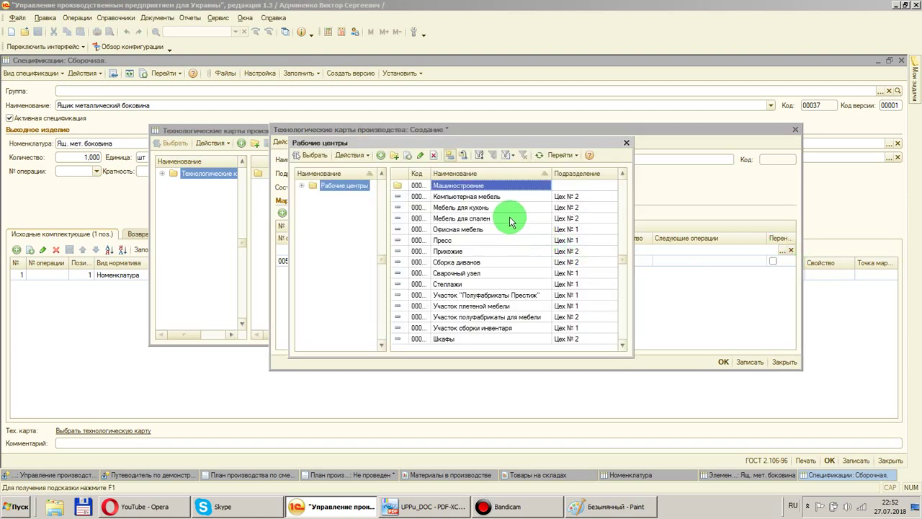
{"action": "left_click", "coordinate": [454, 264]}
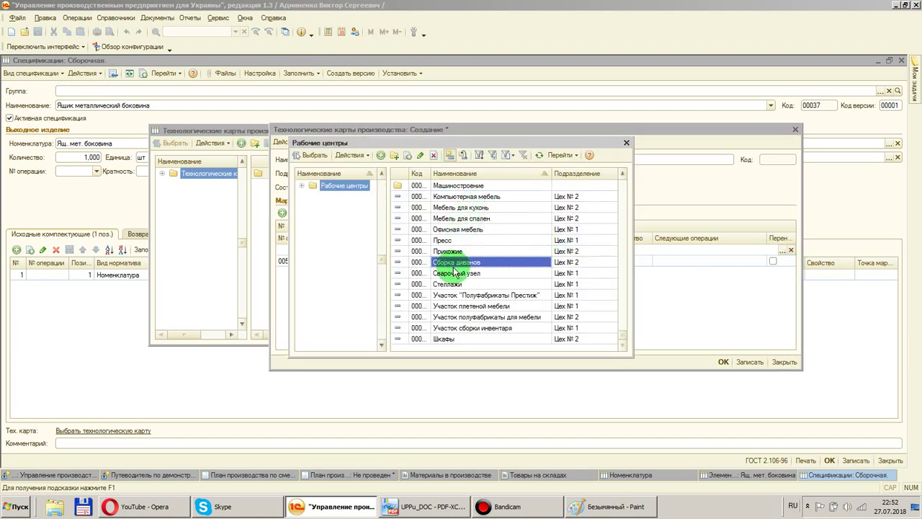
{"action": "double_click", "coordinate": [453, 188]}
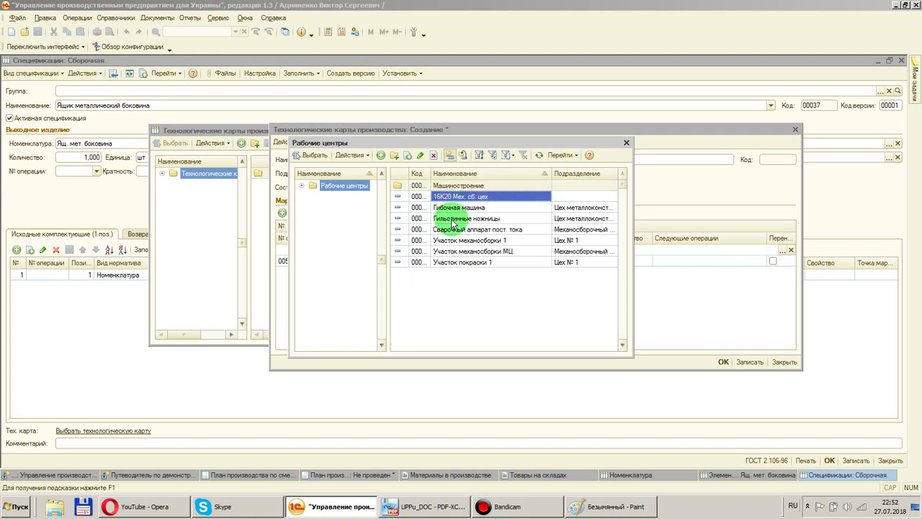
{"action": "double_click", "coordinate": [454, 219]}
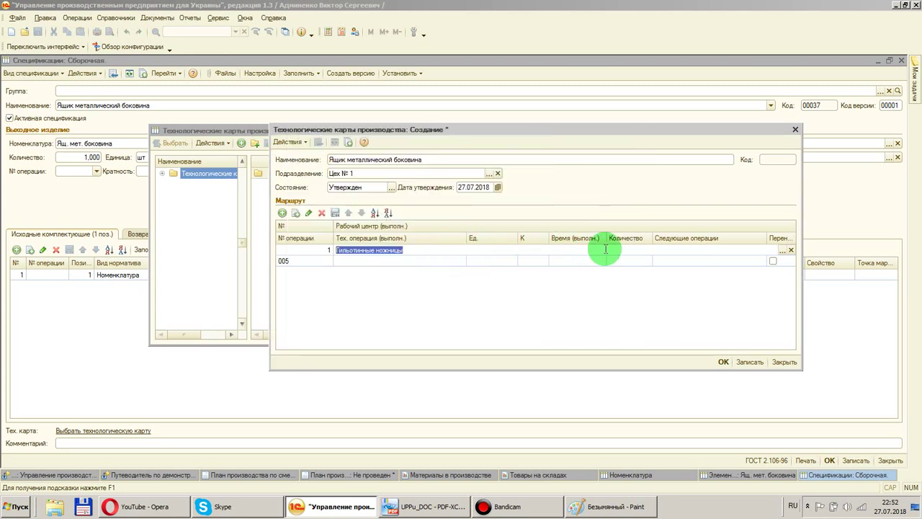
Assign the technological operation Обрезка from the Машиностроение group to route row 005
{"action": "left_click", "coordinate": [420, 260]}
{"action": "left_click", "coordinate": [452, 261]}
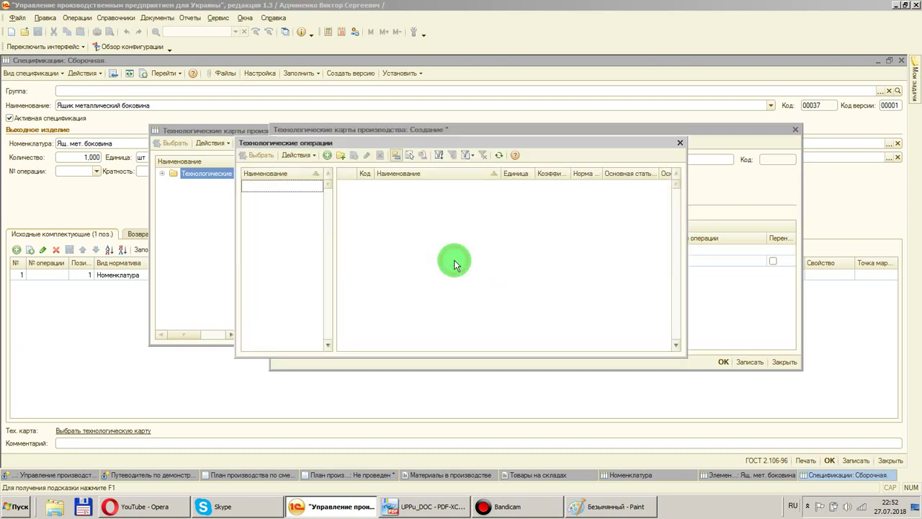
{"action": "double_click", "coordinate": [410, 185]}
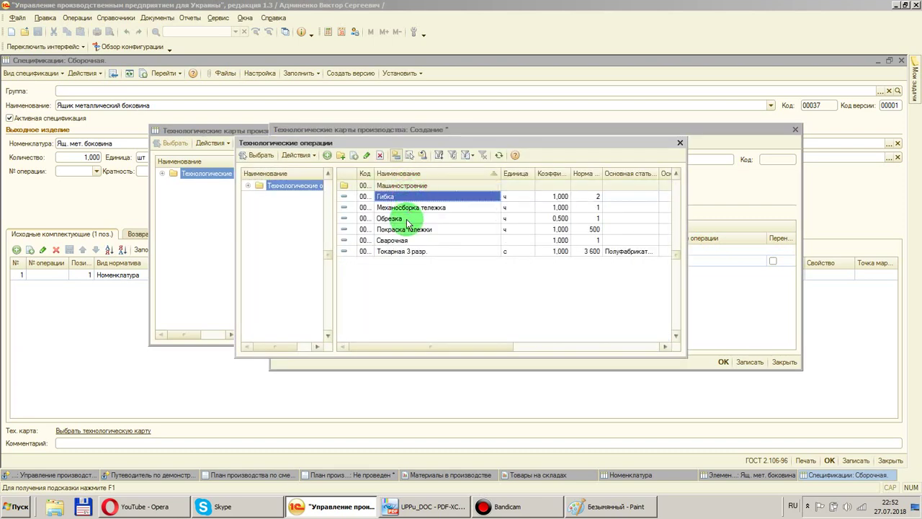
{"action": "left_click", "coordinate": [407, 222]}
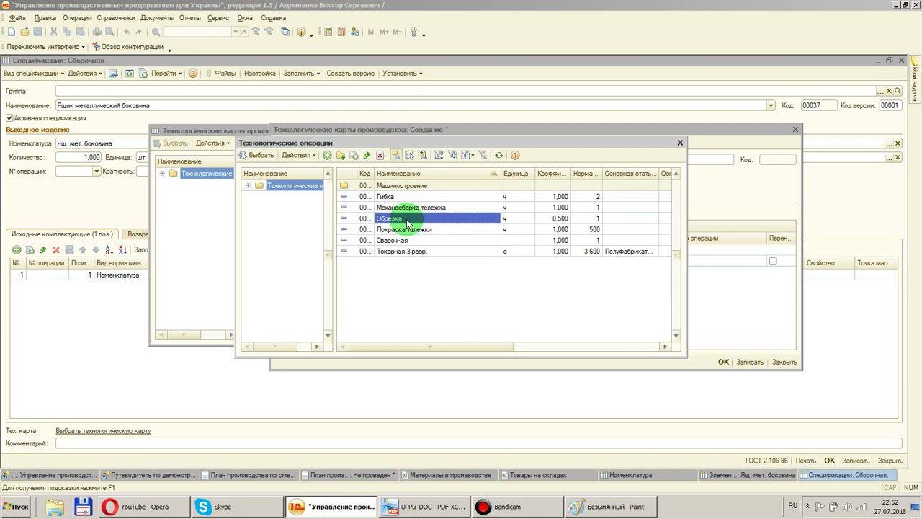
{"action": "double_click", "coordinate": [407, 222]}
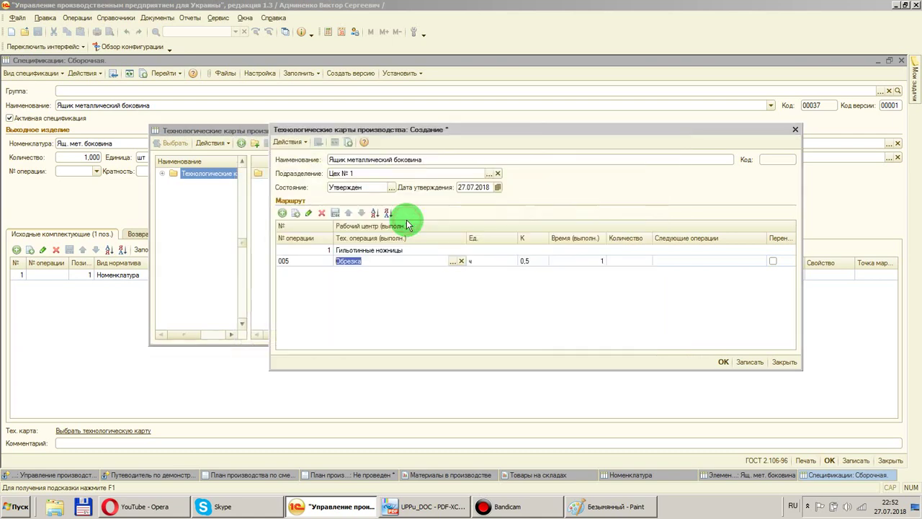
Set the coefficient of the technological operation Обрезка to 1,000 in its catalog record and save it
{"action": "left_click", "coordinate": [482, 266]}
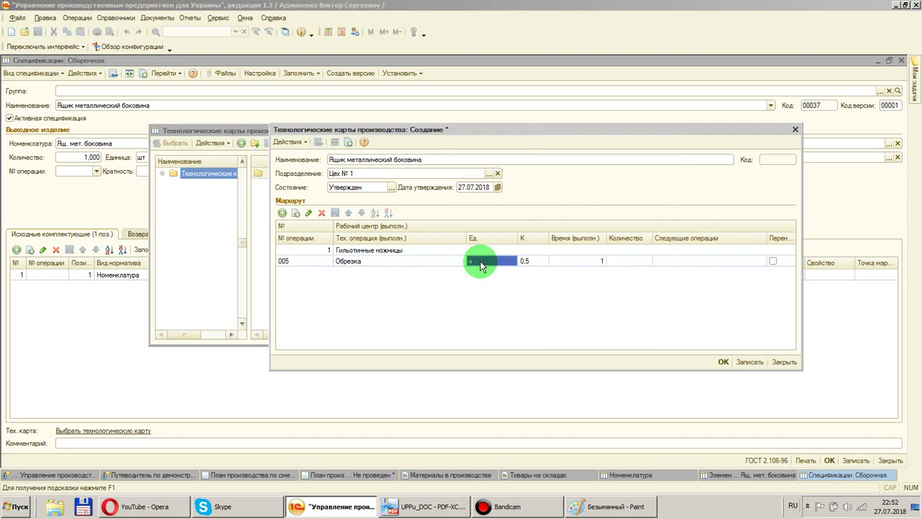
{"action": "left_click", "coordinate": [537, 265]}
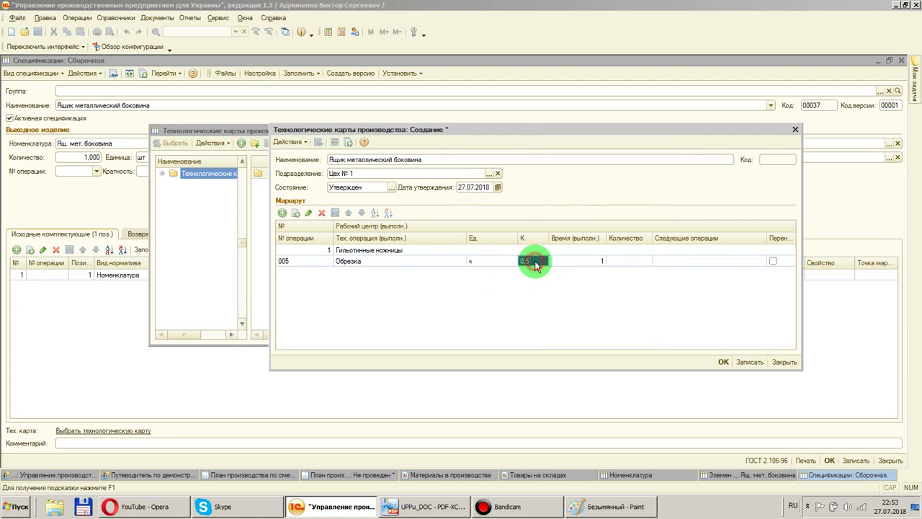
{"action": "left_click", "coordinate": [526, 269]}
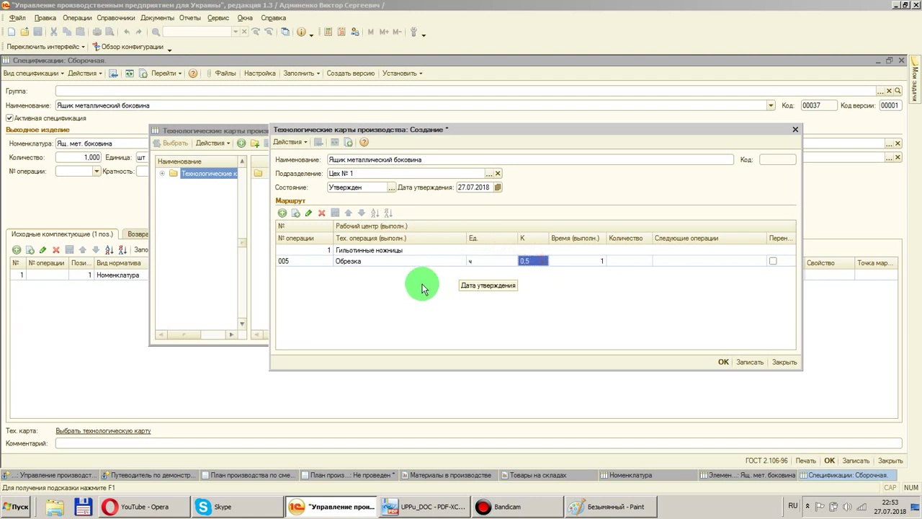
{"action": "left_click", "coordinate": [397, 261]}
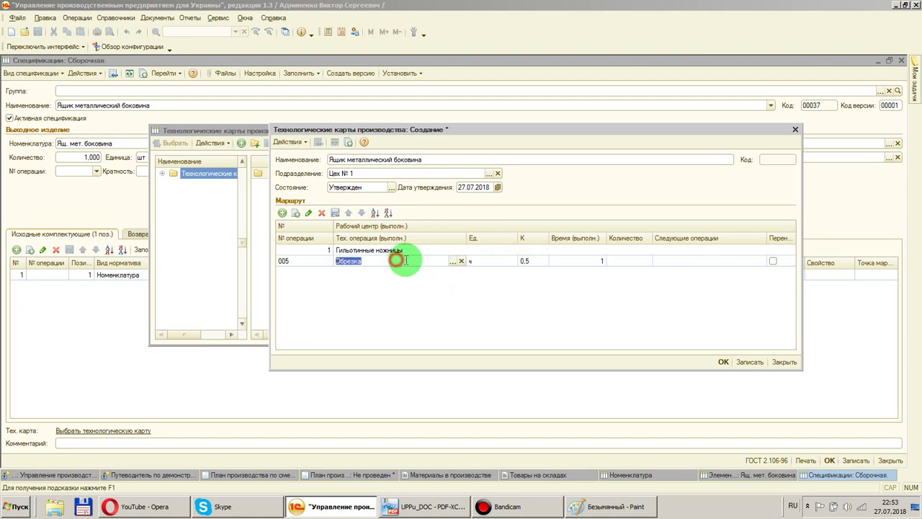
{"action": "left_click", "coordinate": [454, 261]}
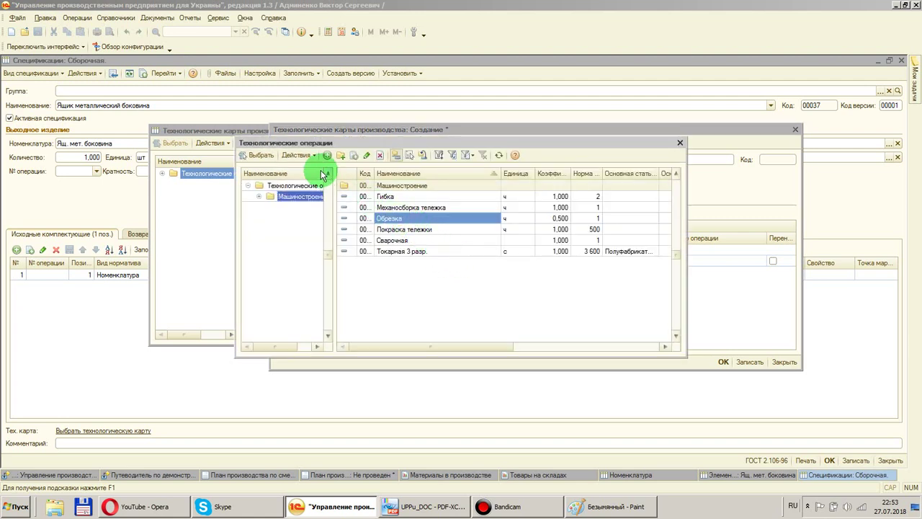
{"action": "left_click", "coordinate": [366, 155]}
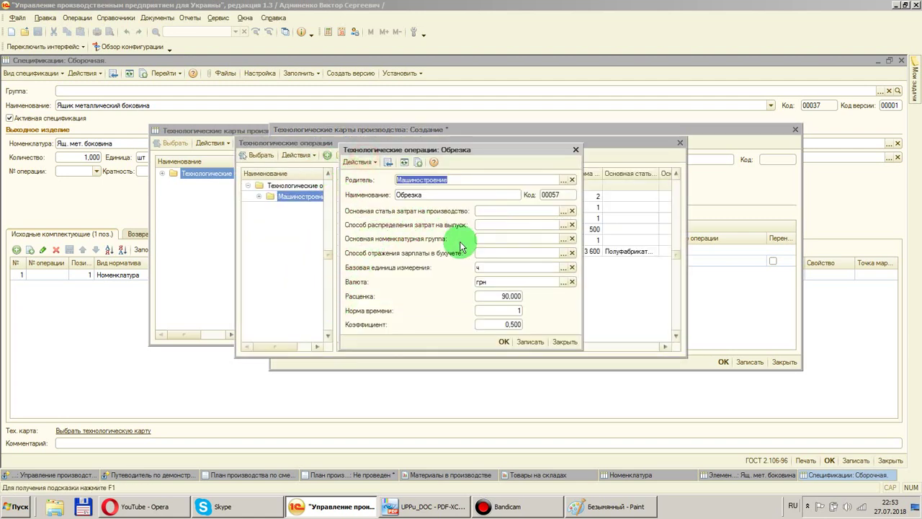
{"action": "left_click", "coordinate": [508, 325]}
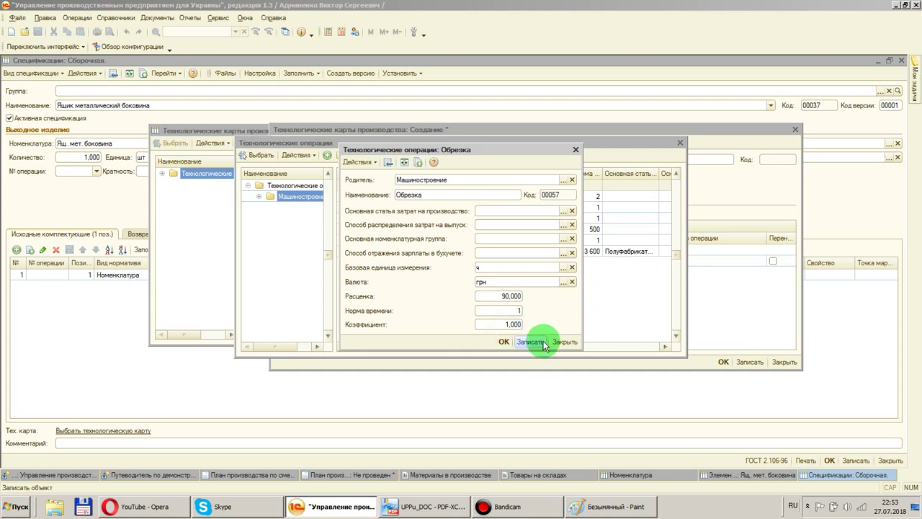
{"action": "left_click", "coordinate": [505, 342]}
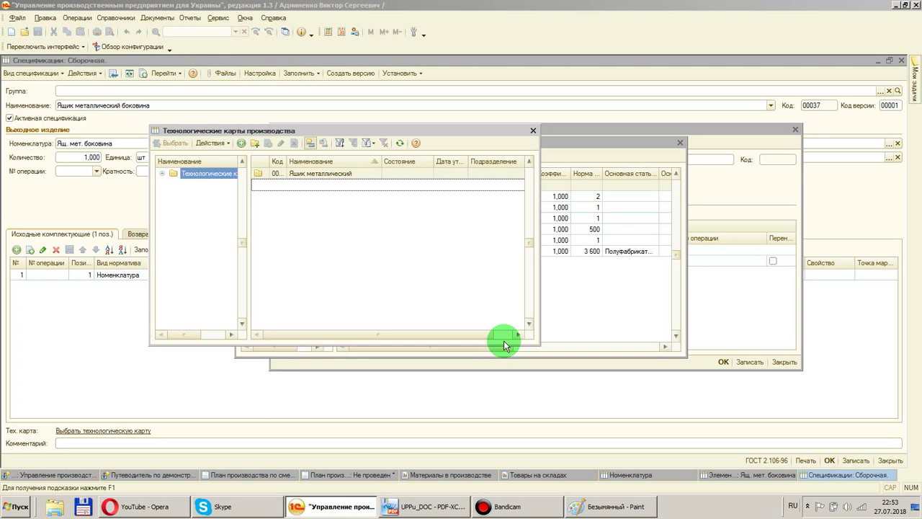
Reselect the updated Обрезка operation for route row 005 and set its execution time to 360
{"action": "left_click", "coordinate": [616, 132]}
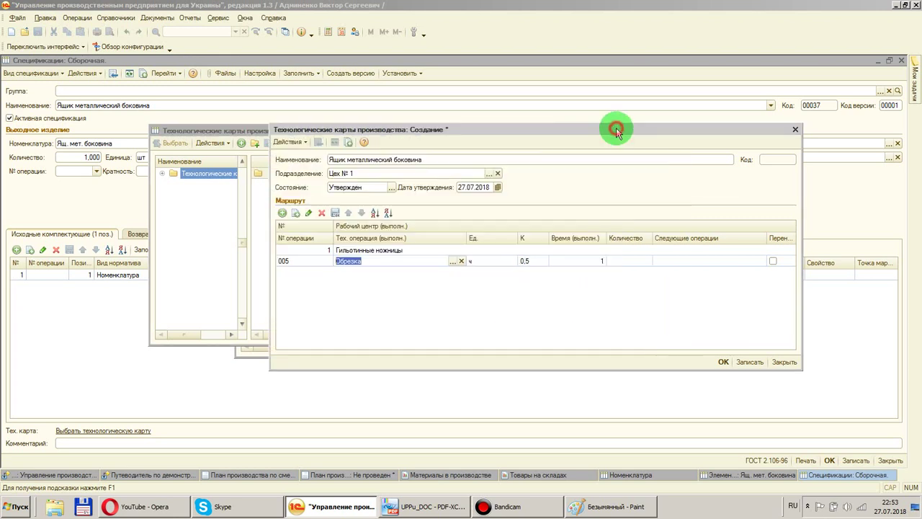
{"action": "left_click", "coordinate": [453, 262]}
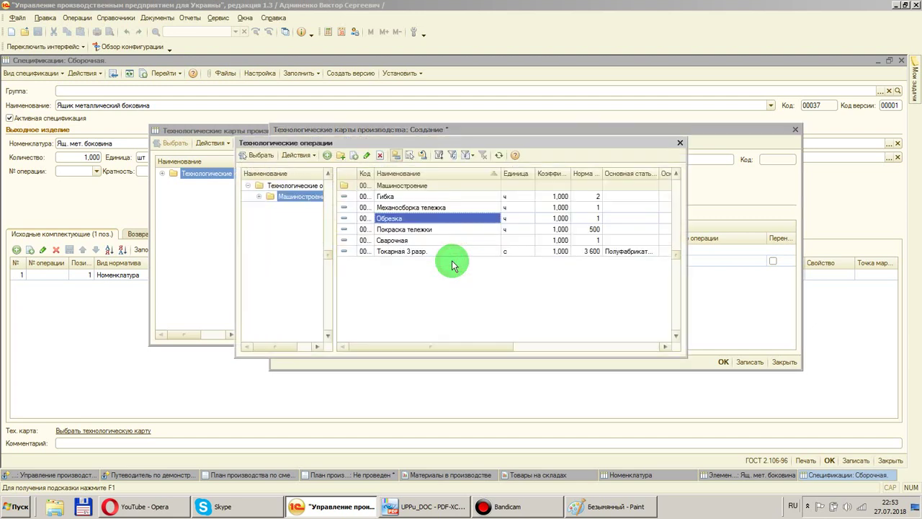
{"action": "double_click", "coordinate": [426, 231]}
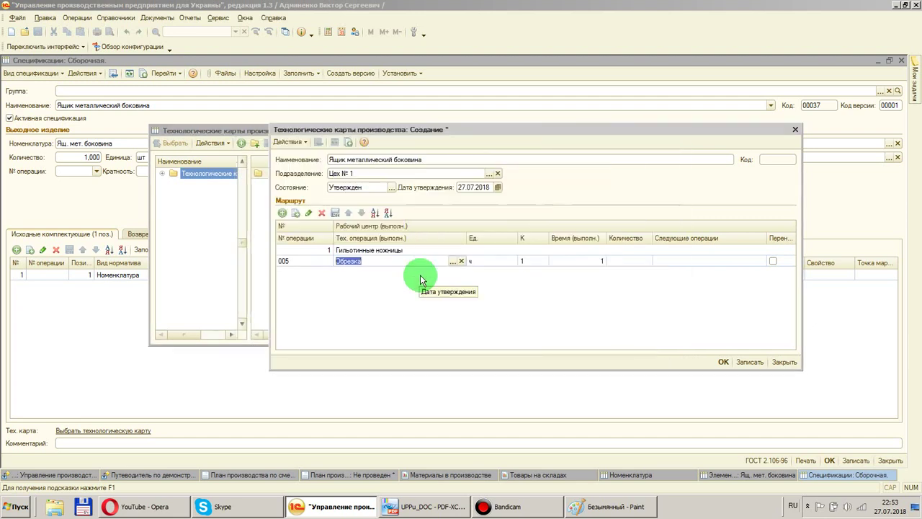
{"action": "left_click", "coordinate": [587, 261]}
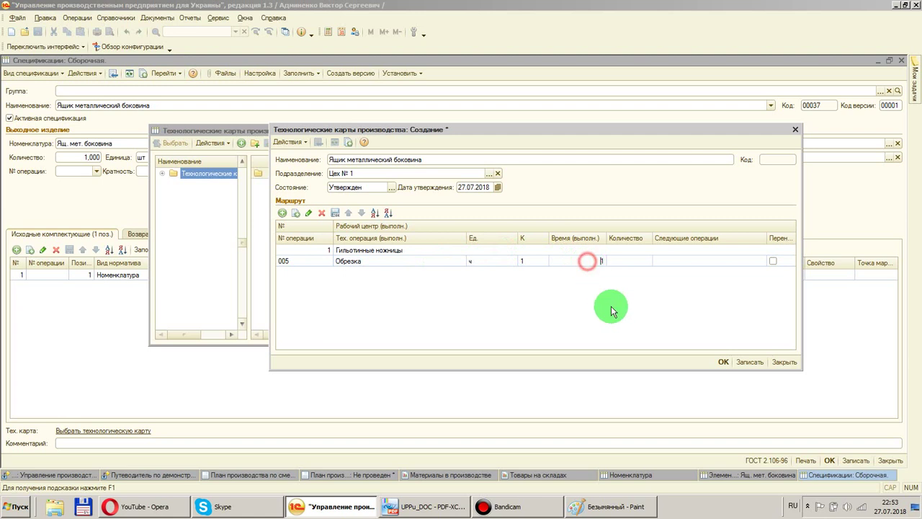
{"action": "double_click", "coordinate": [600, 261]}
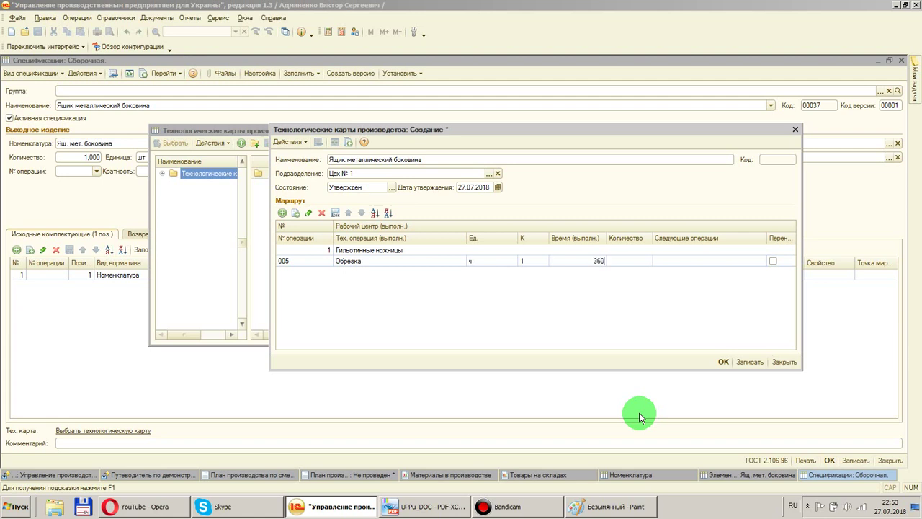
Complete route row 005 with an execution time of 3 600 and a quantity of 1,000, leaving the following operations empty
{"action": "left_click", "coordinate": [636, 264]}
{"action": "left_click", "coordinate": [636, 264]}
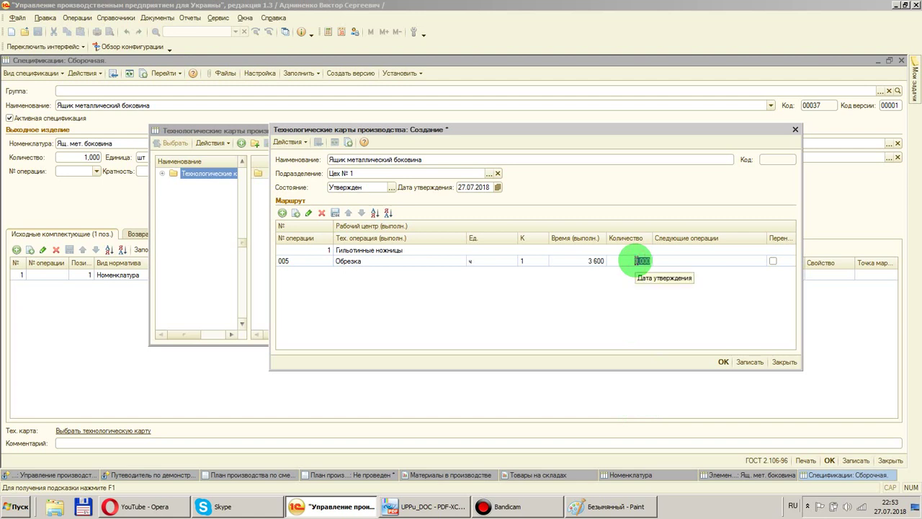
{"action": "left_click", "coordinate": [637, 260]}
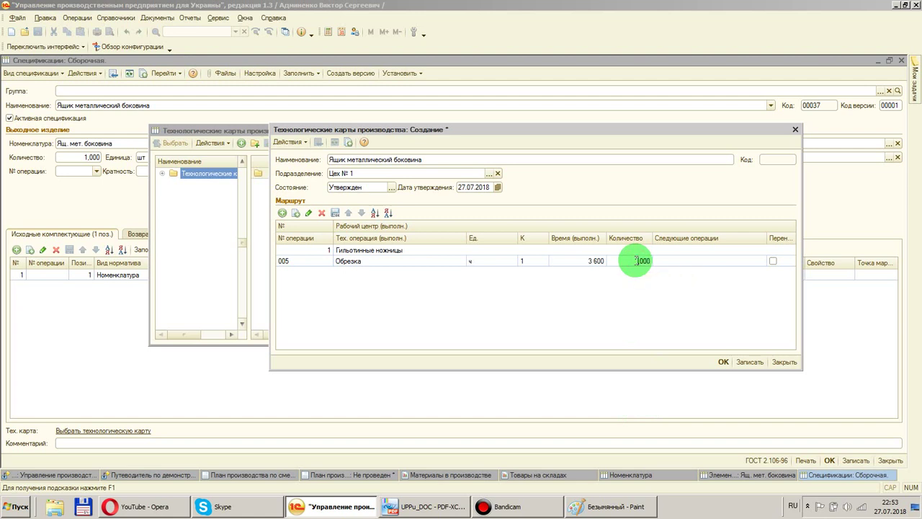
{"action": "left_click", "coordinate": [708, 261]}
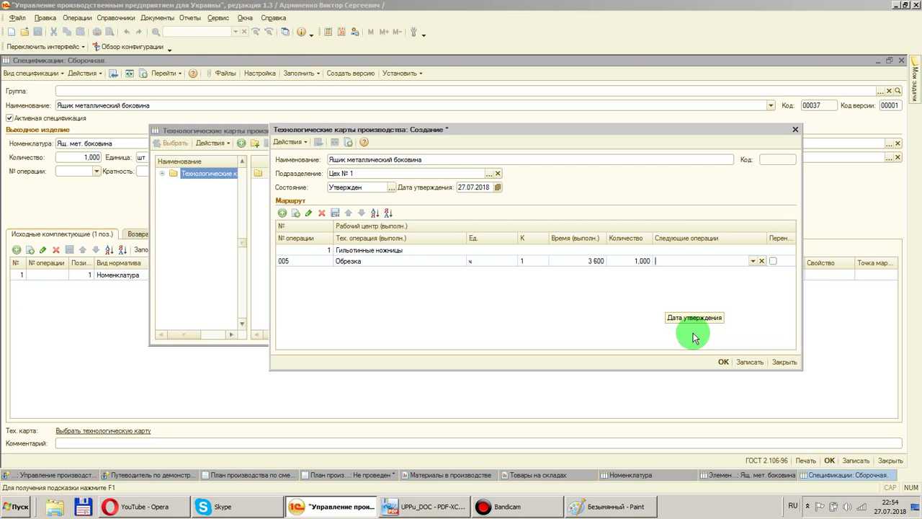
Set the technological card's approval date to 01.07.2018 and save the card
{"action": "left_click", "coordinate": [468, 187]}
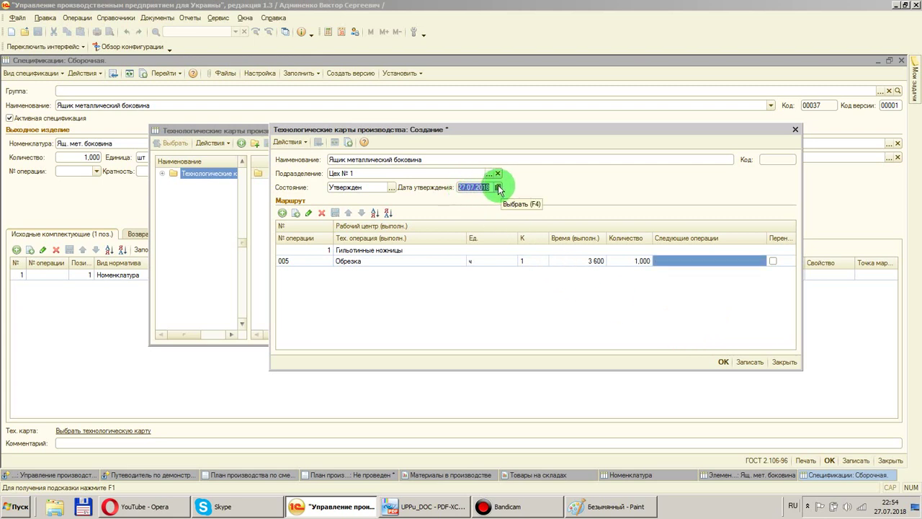
{"action": "left_click", "coordinate": [497, 186]}
{"action": "left_click", "coordinate": [531, 217]}
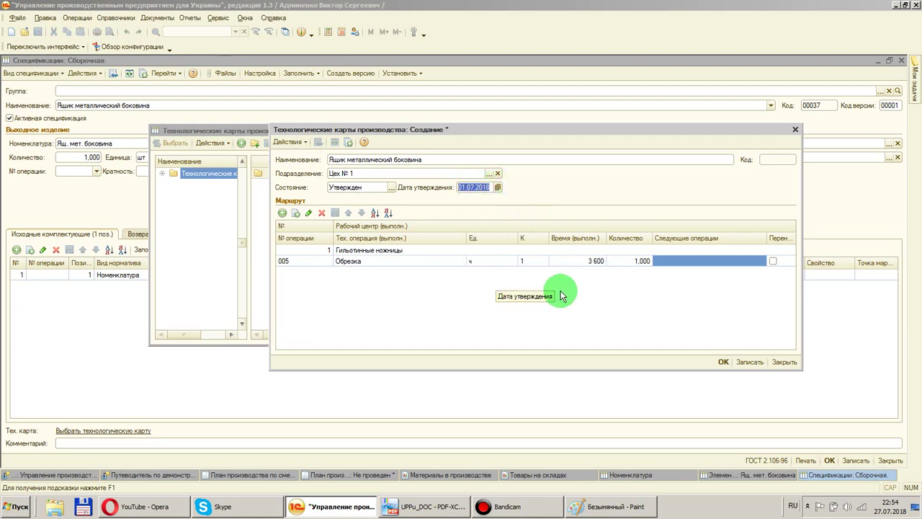
{"action": "left_click", "coordinate": [724, 362]}
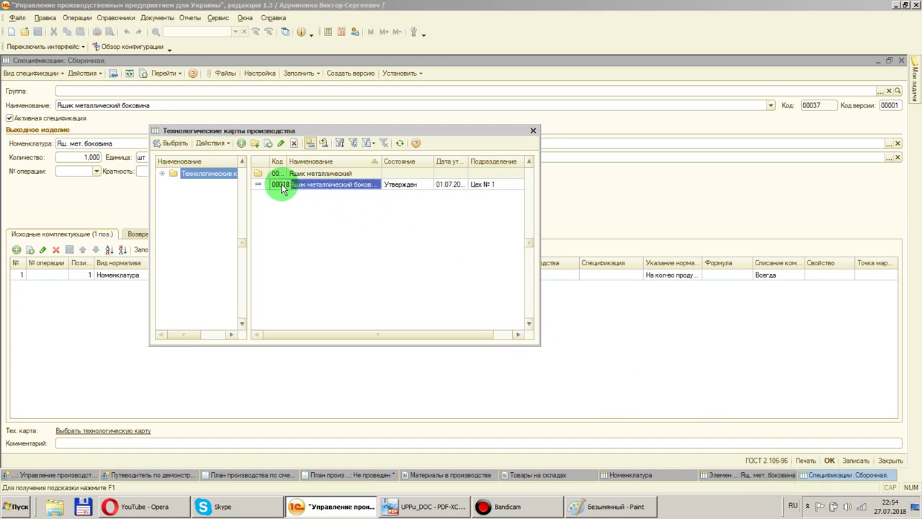
Assign the technological card Ящик металлический боковина to the specification with the installation date 01.07.2018
{"action": "double_click", "coordinate": [318, 186]}
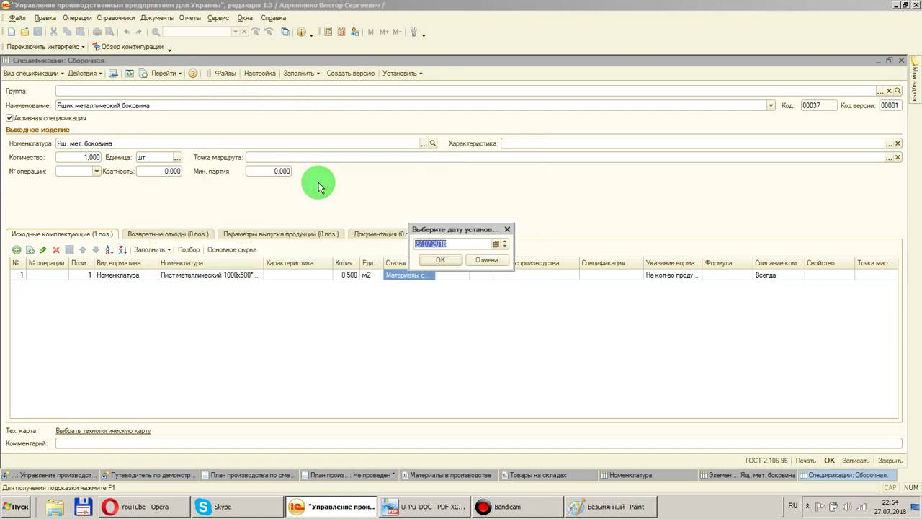
{"action": "left_click", "coordinate": [419, 243]}
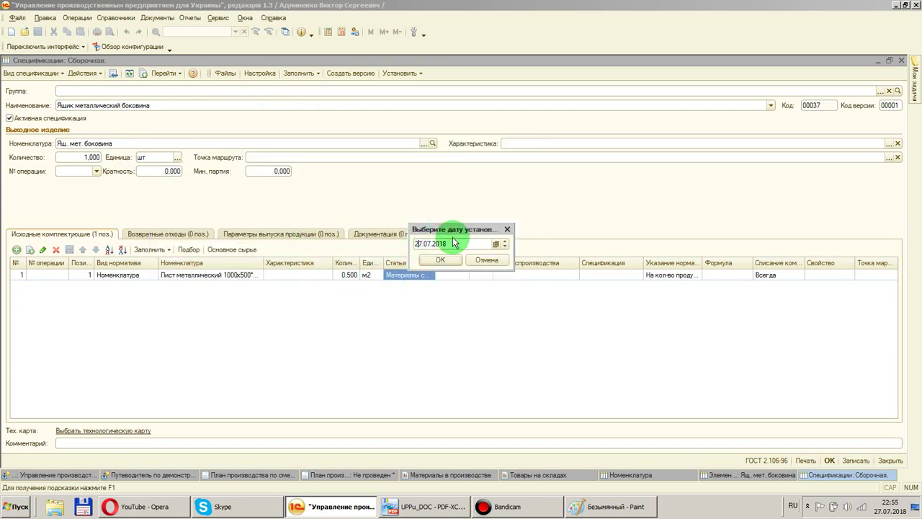
{"action": "left_click_drag", "start_coordinate": [512, 243], "coordinate": [653, 242]}
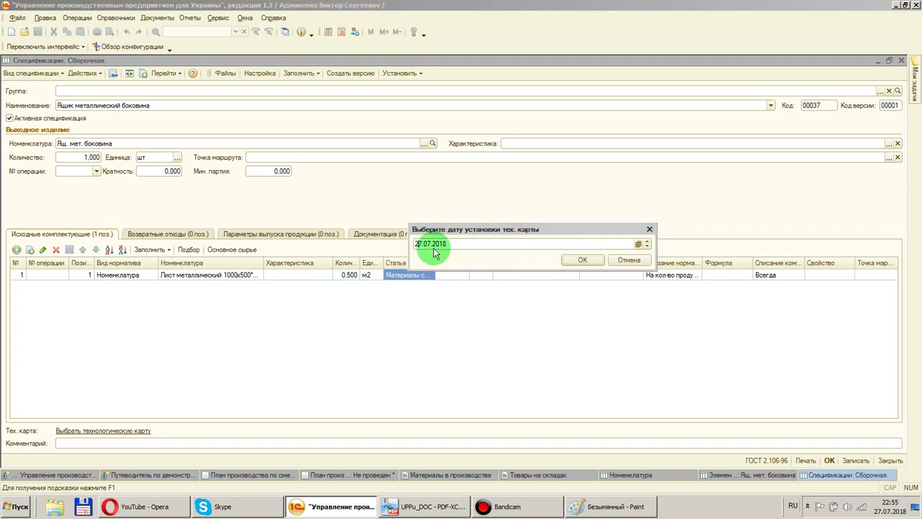
{"action": "left_click", "coordinate": [638, 244]}
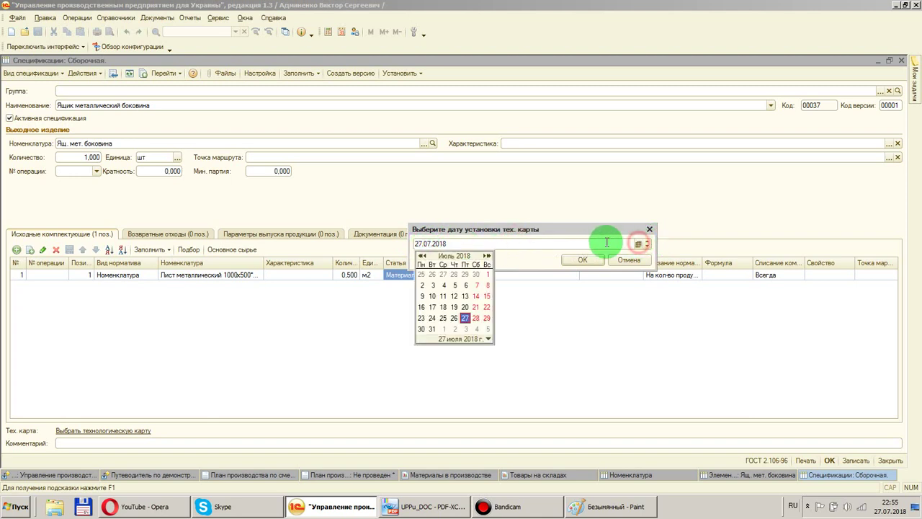
{"action": "left_click", "coordinate": [487, 274]}
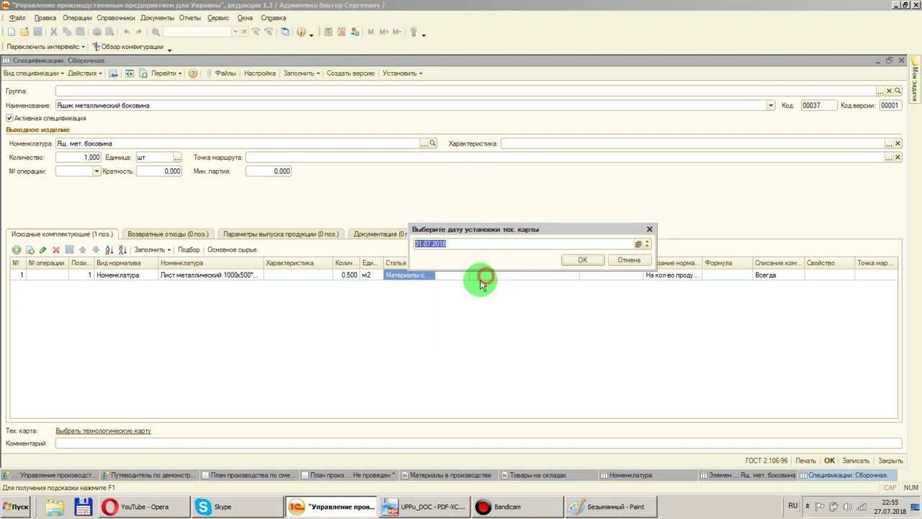
{"action": "left_click", "coordinate": [582, 259]}
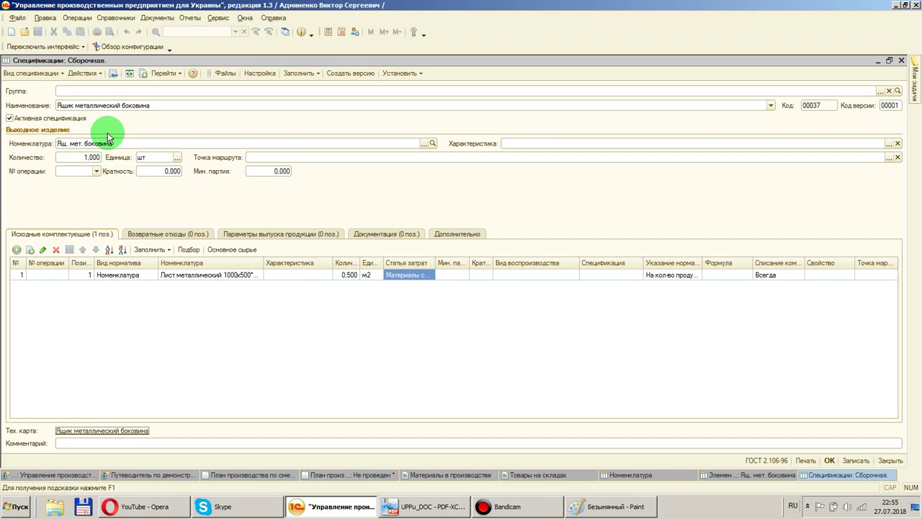
Assign operation number 005 to both the metal sheet component row and the specification's output product
{"action": "double_click", "coordinate": [52, 275]}
{"action": "left_click", "coordinate": [64, 275]}
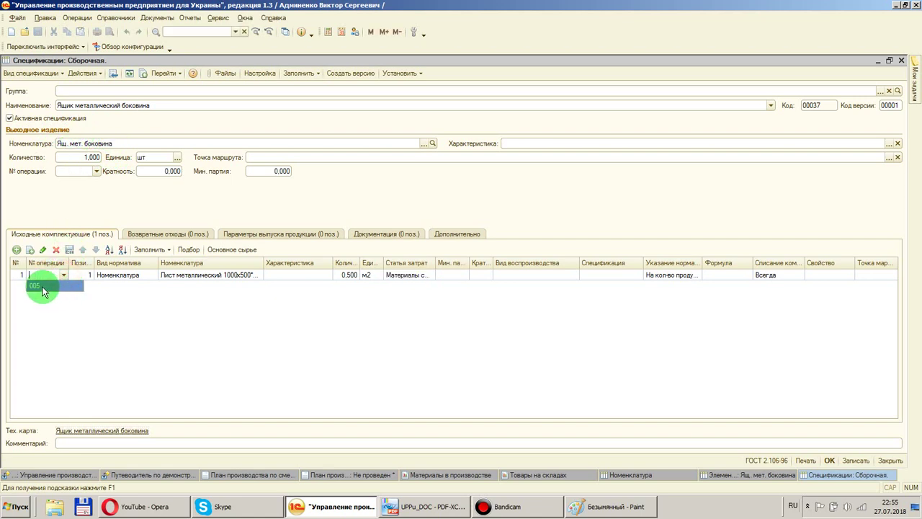
{"action": "left_click", "coordinate": [36, 285]}
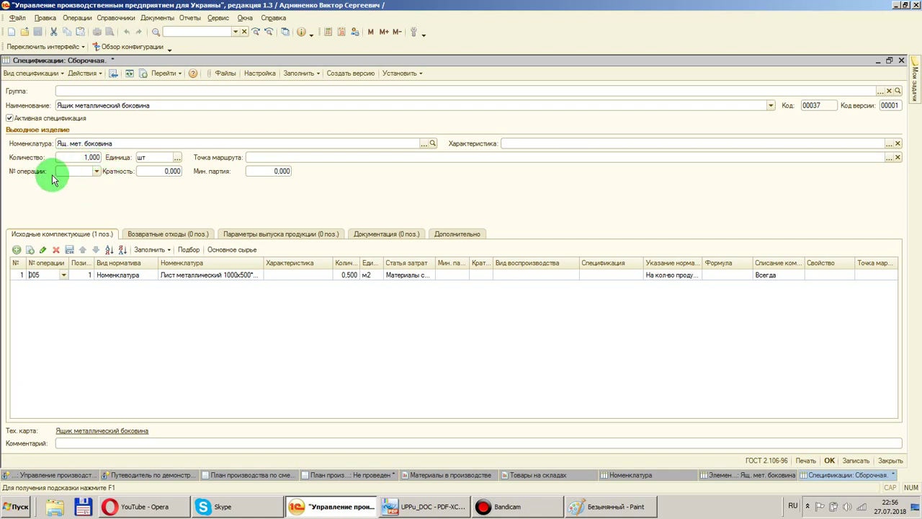
{"action": "left_click", "coordinate": [95, 172]}
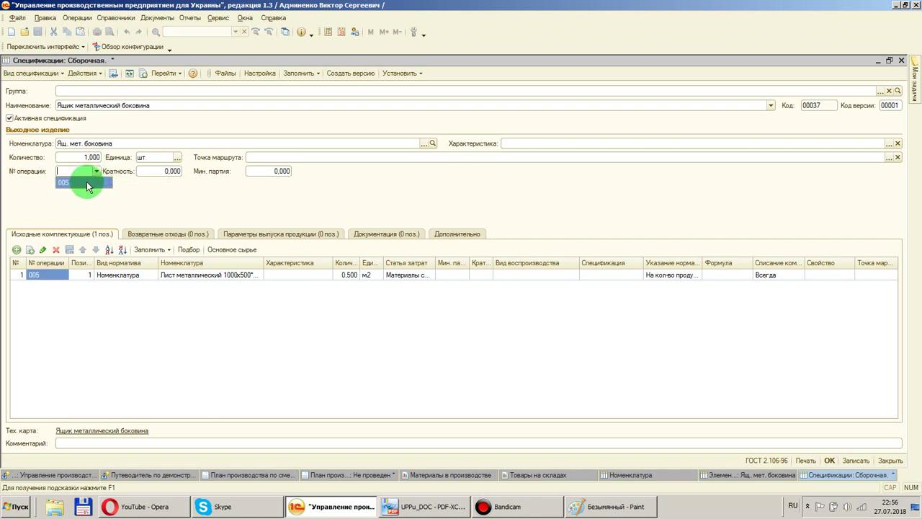
{"action": "left_click", "coordinate": [86, 181]}
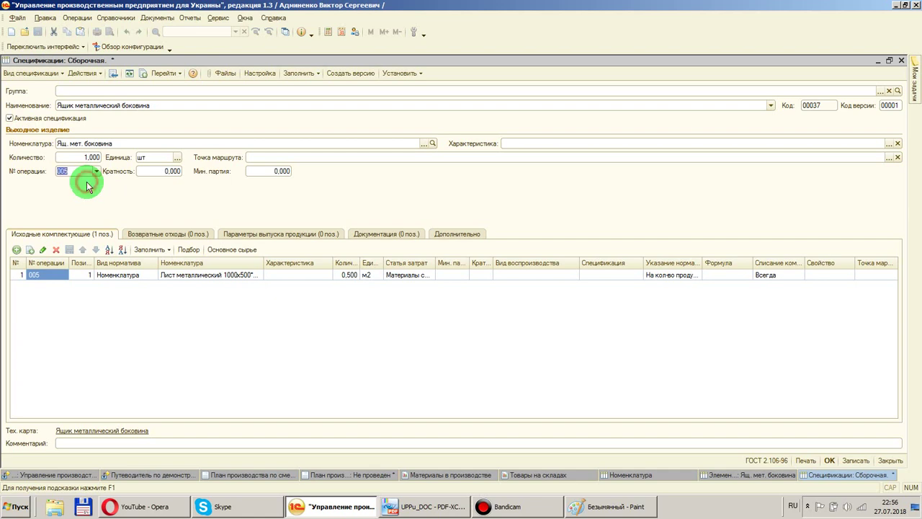
Save and close the side panel's specification and close the Ящ. мет. боковина item record
{"action": "left_click", "coordinate": [92, 142]}
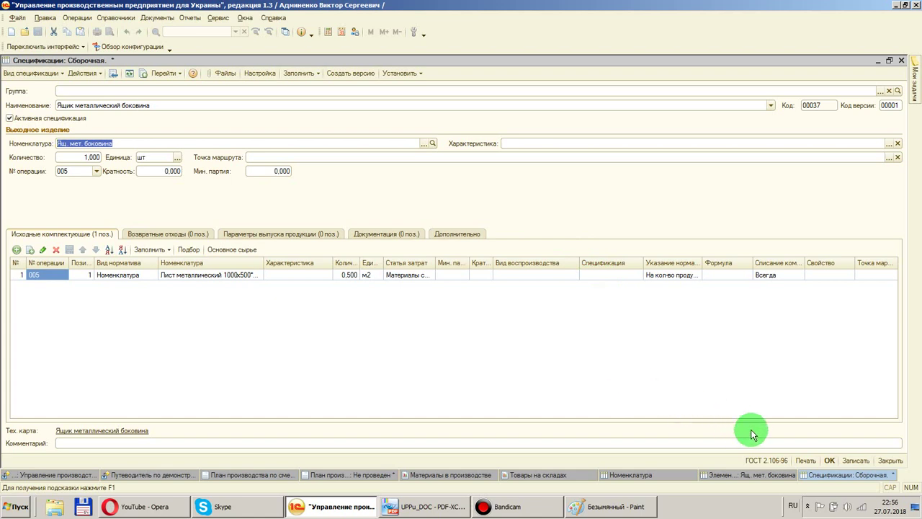
{"action": "left_click", "coordinate": [831, 461]}
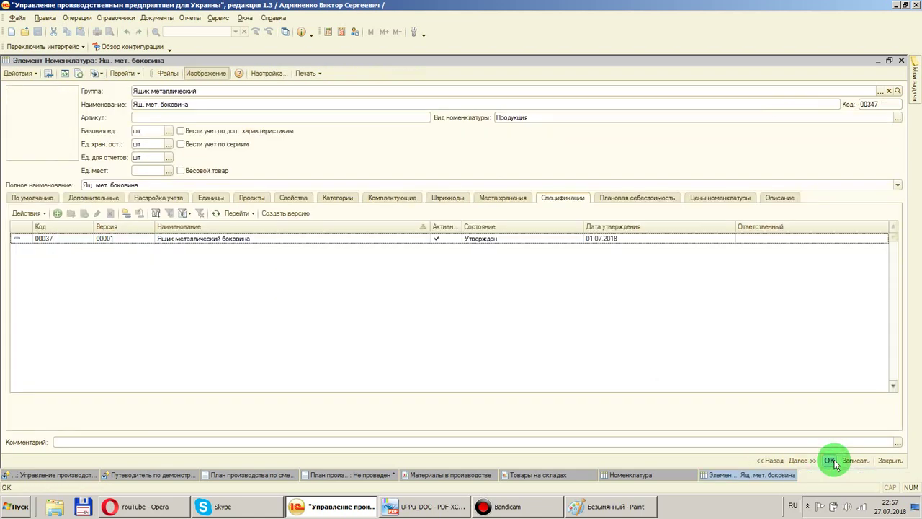
{"action": "left_click", "coordinate": [901, 61]}
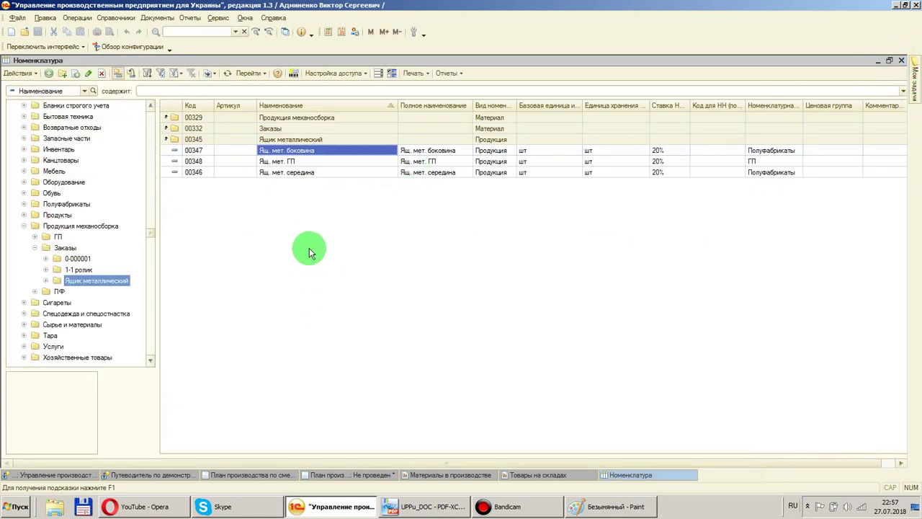
Open the item Ящ. мет. середина from the nomenclature and create a new specification for it
{"action": "left_click", "coordinate": [292, 177]}
{"action": "double_click", "coordinate": [291, 176]}
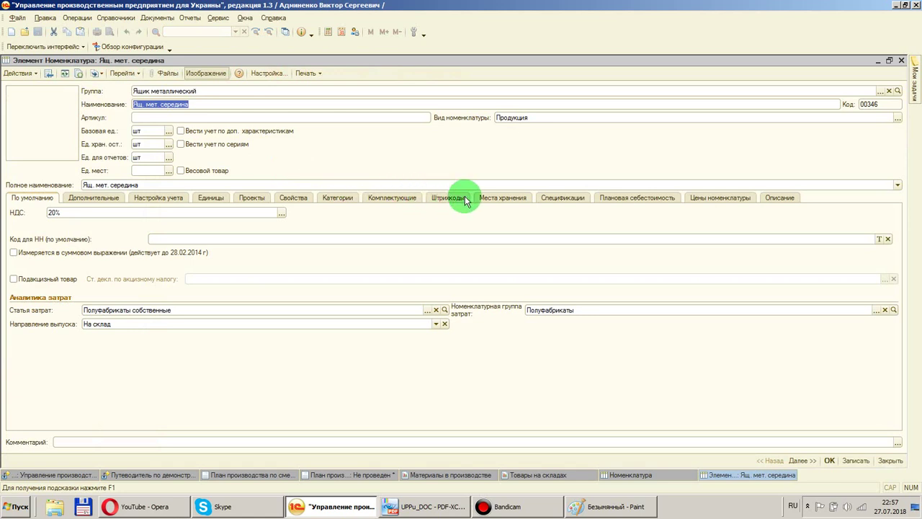
{"action": "left_click", "coordinate": [558, 199]}
{"action": "left_click", "coordinate": [58, 214]}
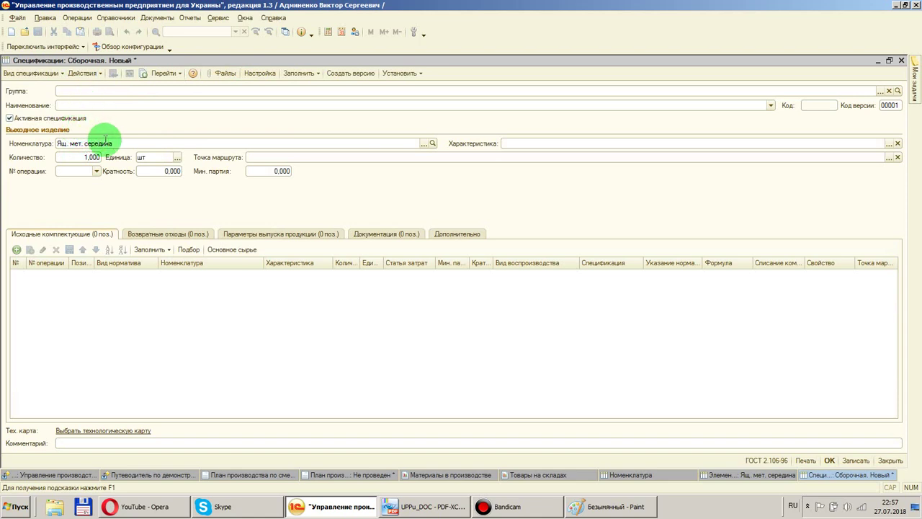
Name the specification Ящ. мет. середина by copying the product name, and add a row to its source components
{"action": "left_click_drag", "start_coordinate": [115, 140], "coordinate": [26, 144]}
{"action": "key", "text": "ctrl+c"}
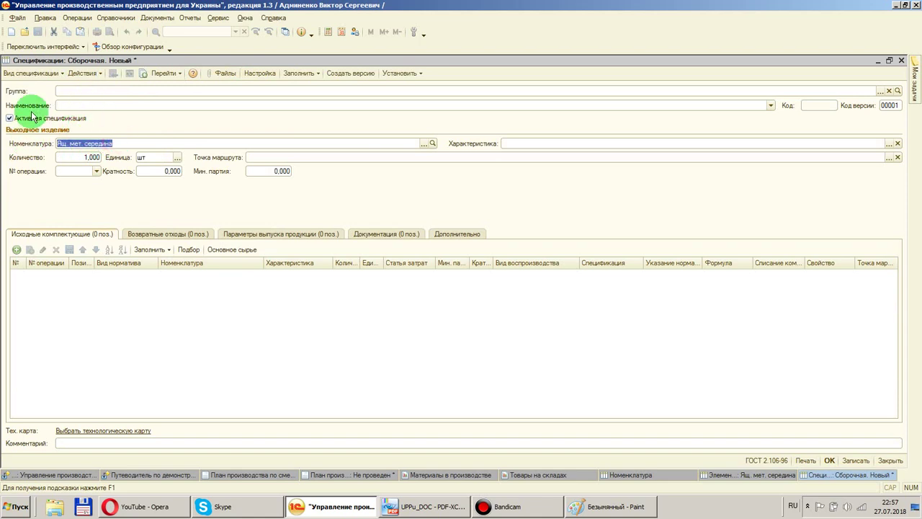
{"action": "left_click", "coordinate": [68, 105]}
{"action": "key", "text": "ctrl+v"}
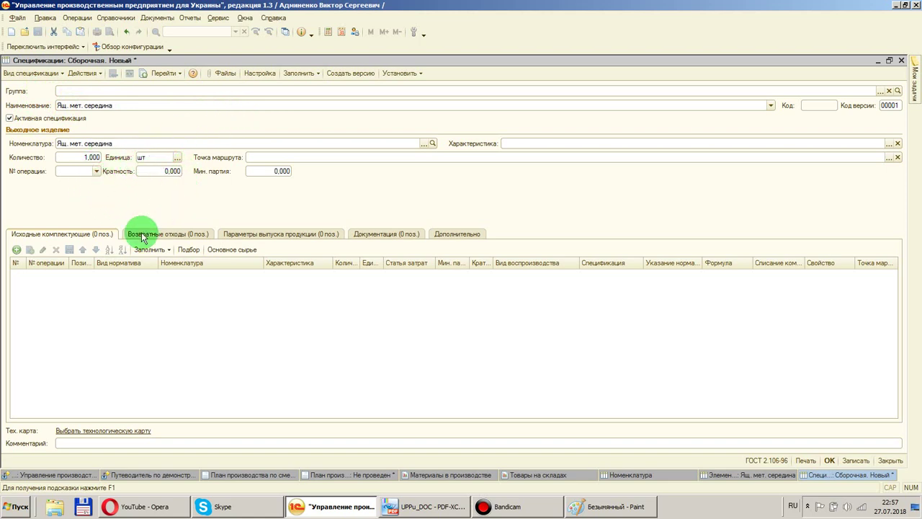
{"action": "left_click", "coordinate": [16, 249]}
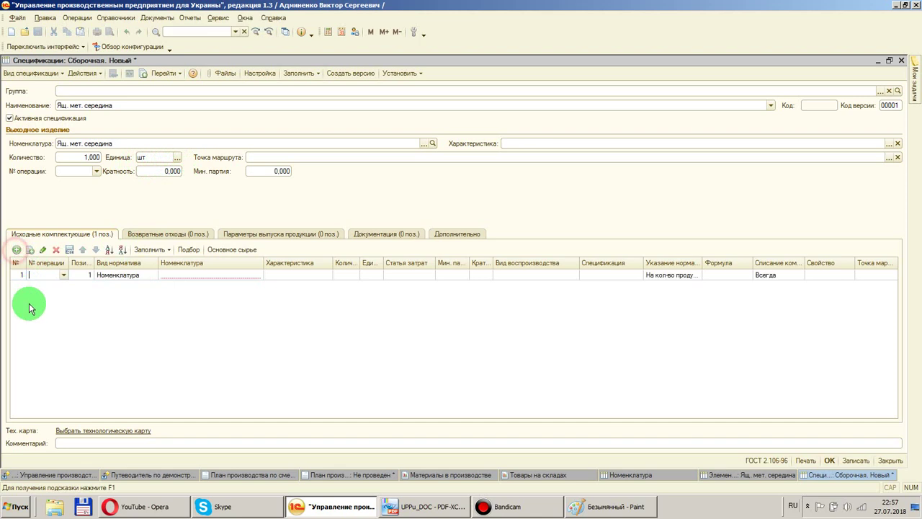
{"action": "left_click", "coordinate": [219, 274]}
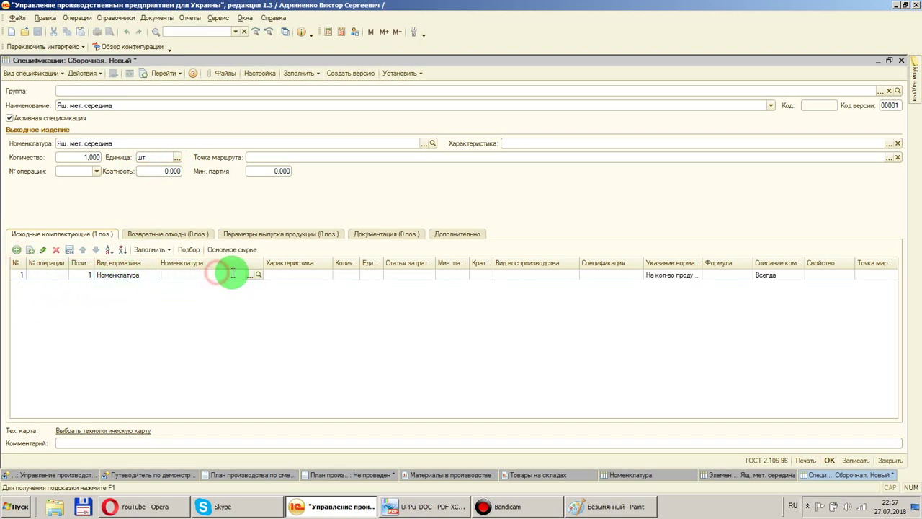
{"action": "left_click", "coordinate": [249, 275]}
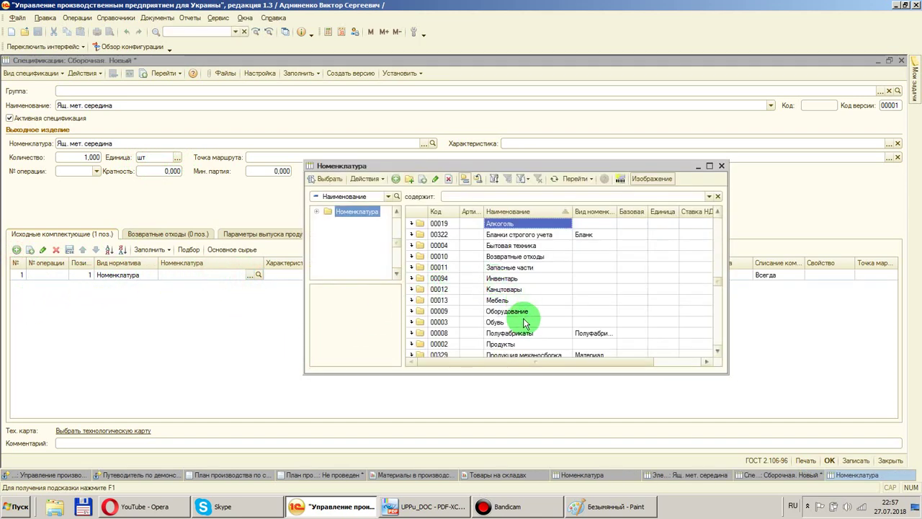
{"action": "left_click", "coordinate": [493, 403]}
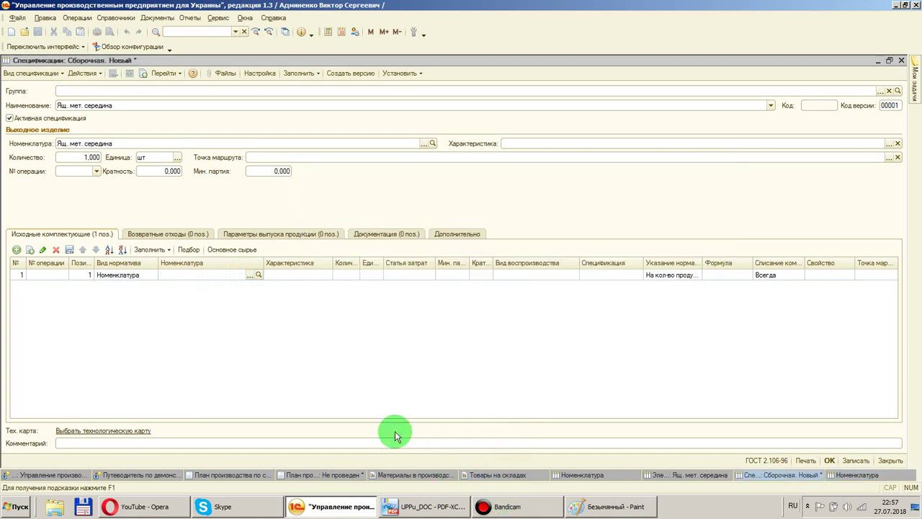
{"action": "left_click", "coordinate": [249, 275]}
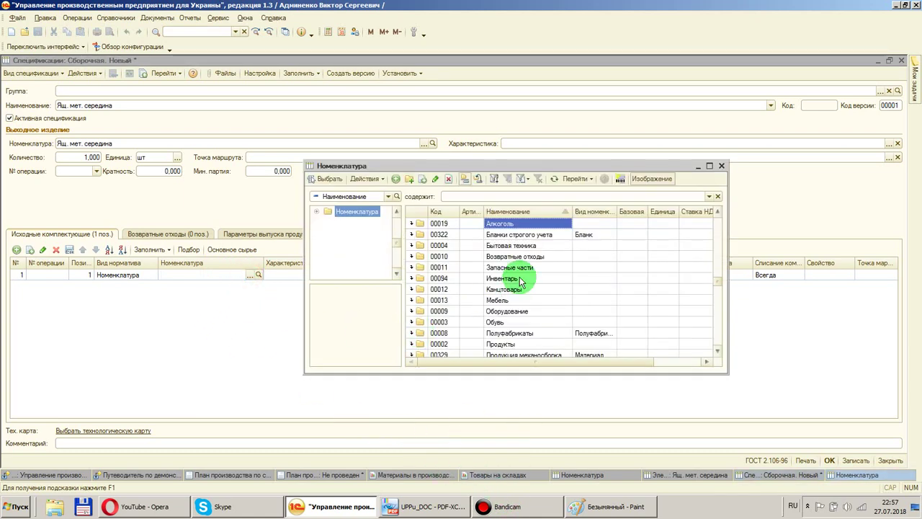
{"action": "left_click", "coordinate": [496, 299]}
{"action": "scroll", "coordinate": [496, 305], "scroll_direction": "down", "scroll_amount": 3}
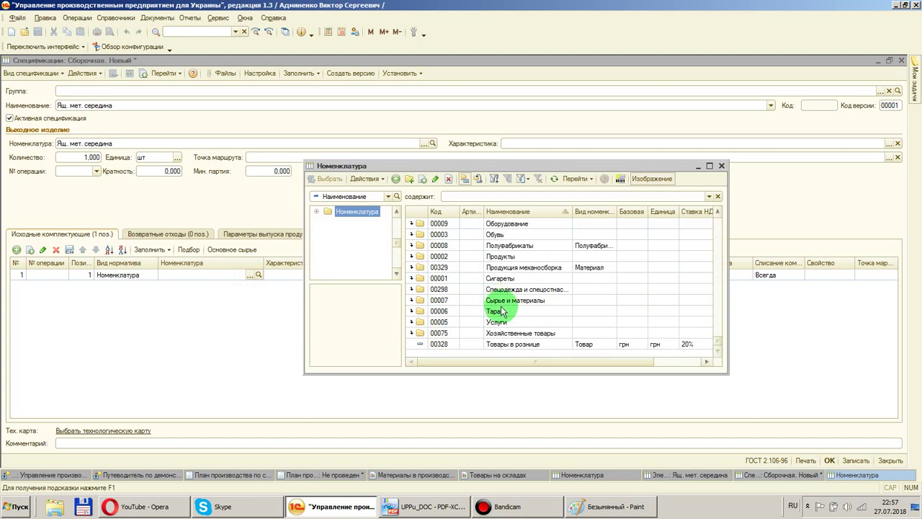
{"action": "scroll", "coordinate": [509, 322], "scroll_direction": "up", "scroll_amount": 1}
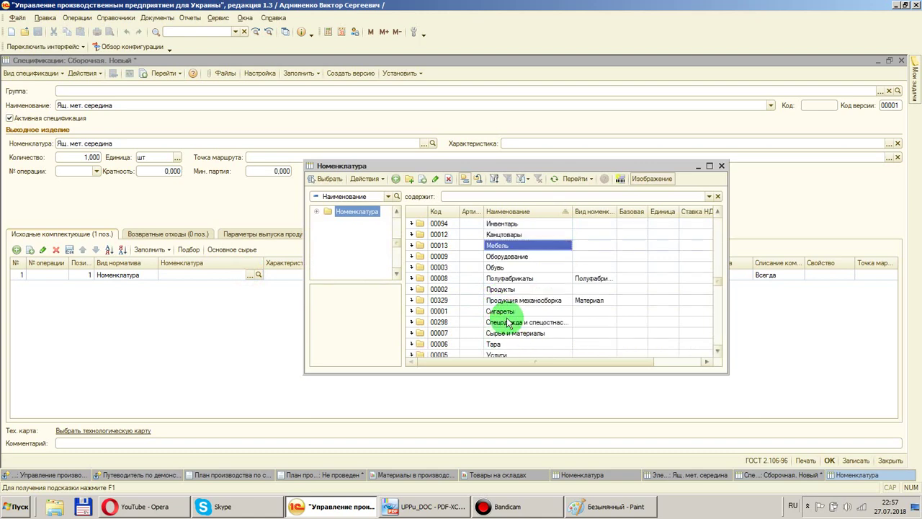
{"action": "scroll", "coordinate": [509, 323], "scroll_direction": "up", "scroll_amount": 1}
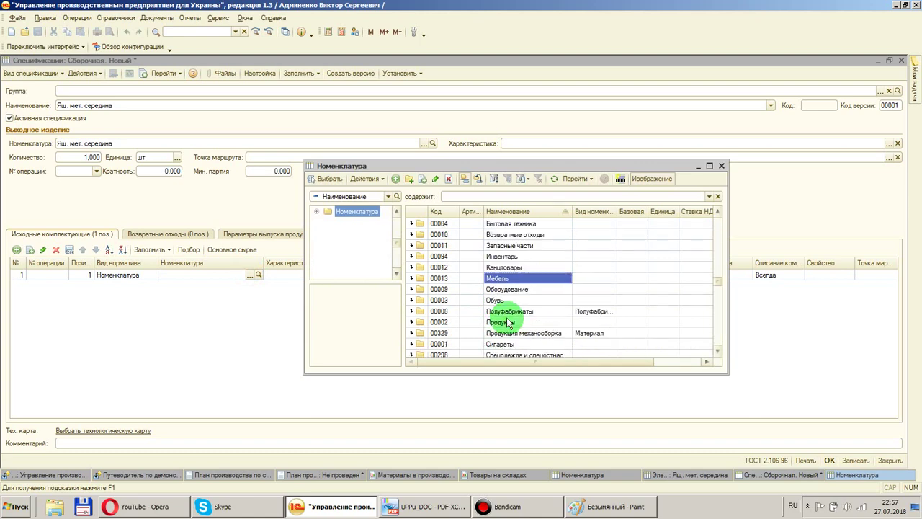
{"action": "left_click", "coordinate": [722, 166]}
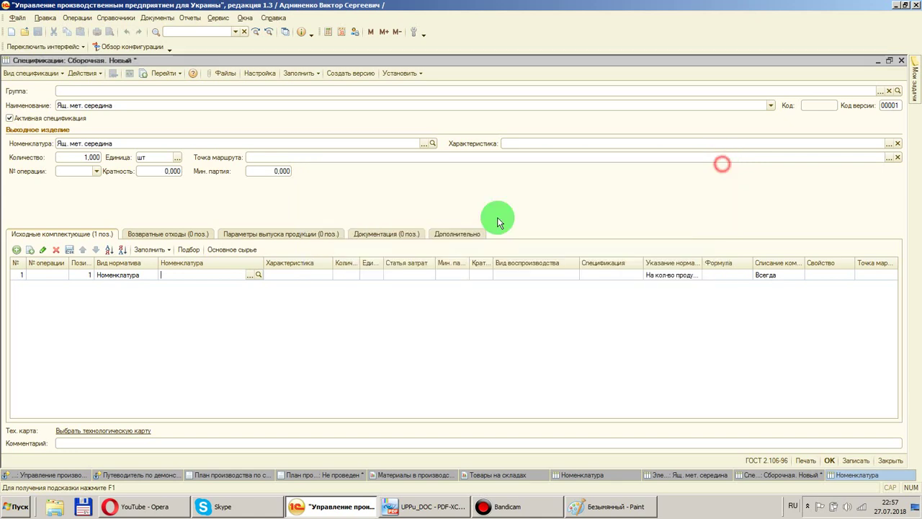
Enter Лист металлический 1000х500*1,5 as the nomenclature of component row 1
{"action": "left_click", "coordinate": [184, 275]}
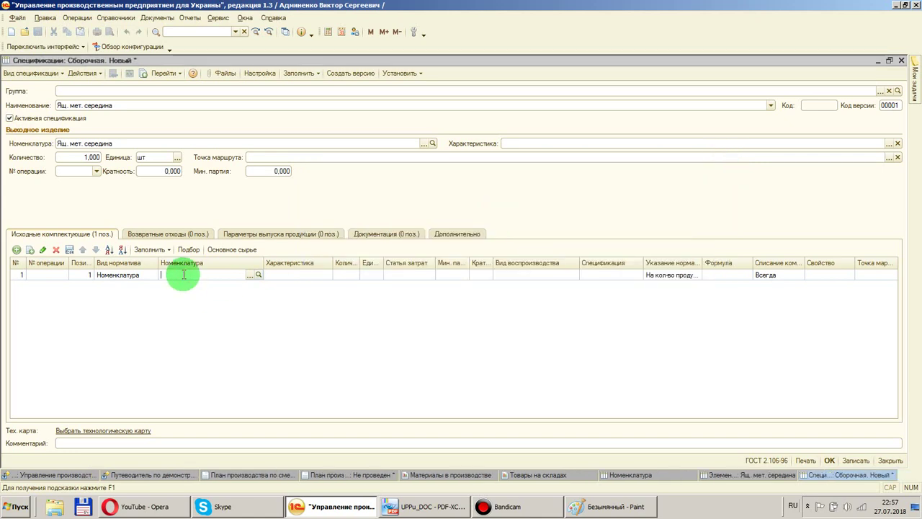
{"action": "type", "text": "лический 1000х500*1,5"}
{"action": "key", "text": "End"}
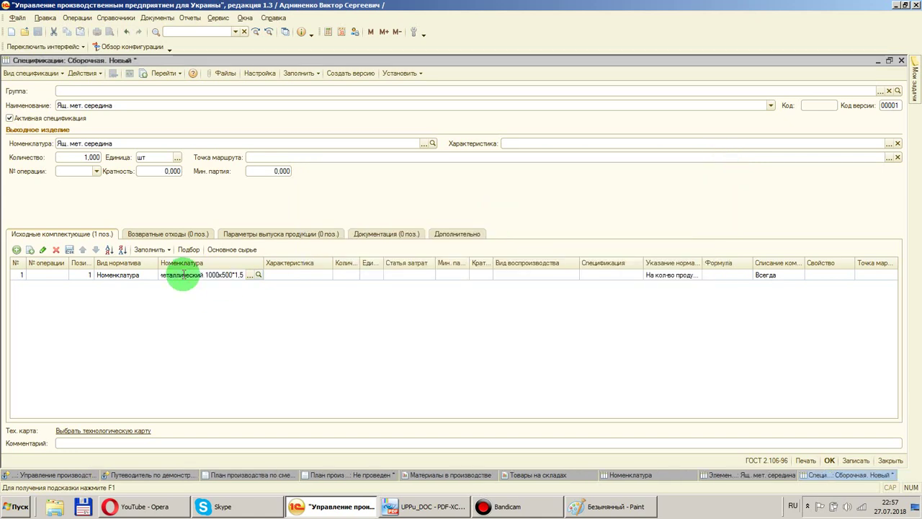
{"action": "key", "text": "Return"}
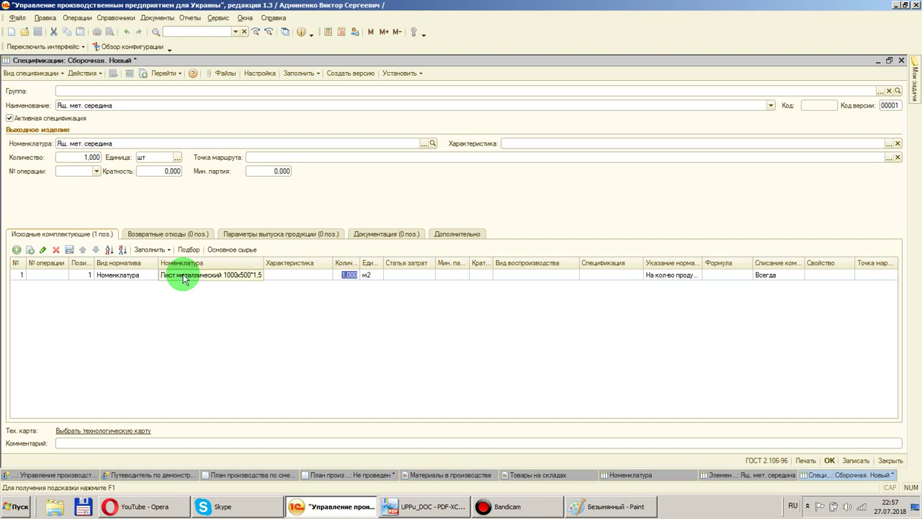
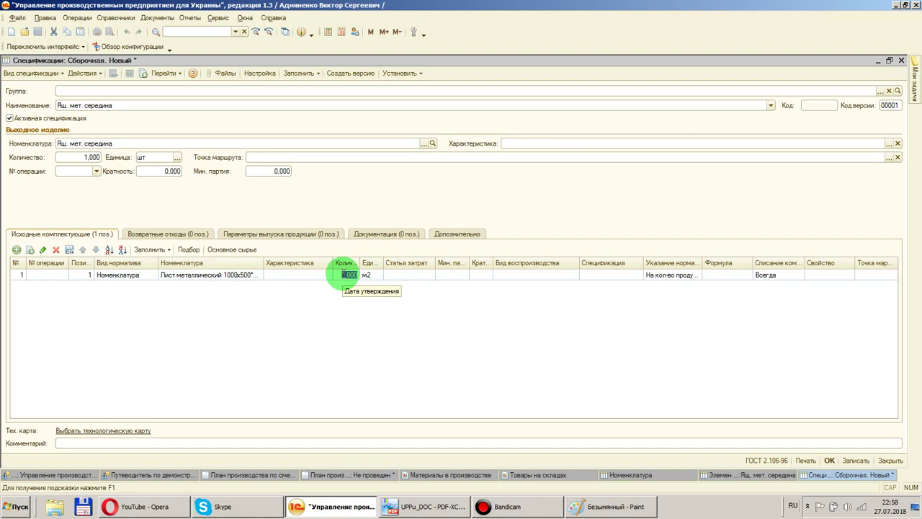
Set component row 1's quantity to 1,500 and its reproduction type (Вид воспроизводства) to Производство
{"action": "left_click", "coordinate": [345, 274]}
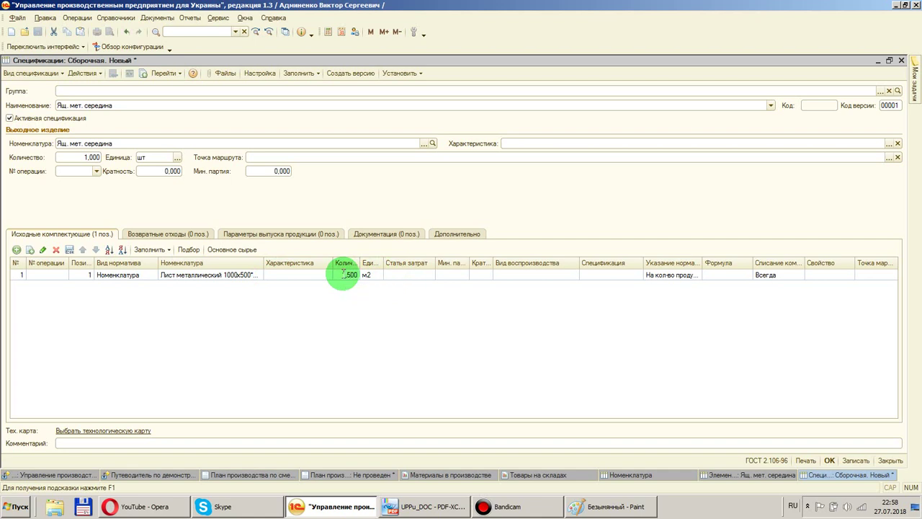
{"action": "key", "text": "Return"}
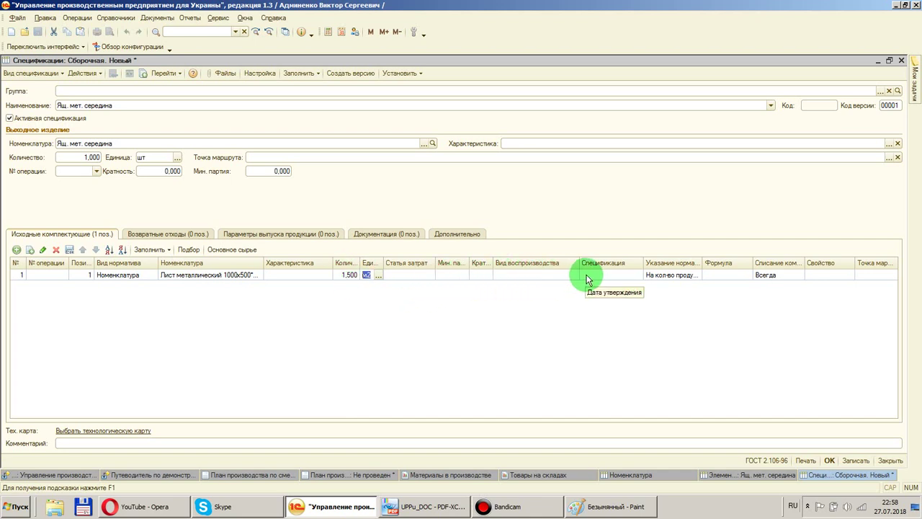
{"action": "left_click", "coordinate": [536, 275]}
{"action": "left_click", "coordinate": [574, 276]}
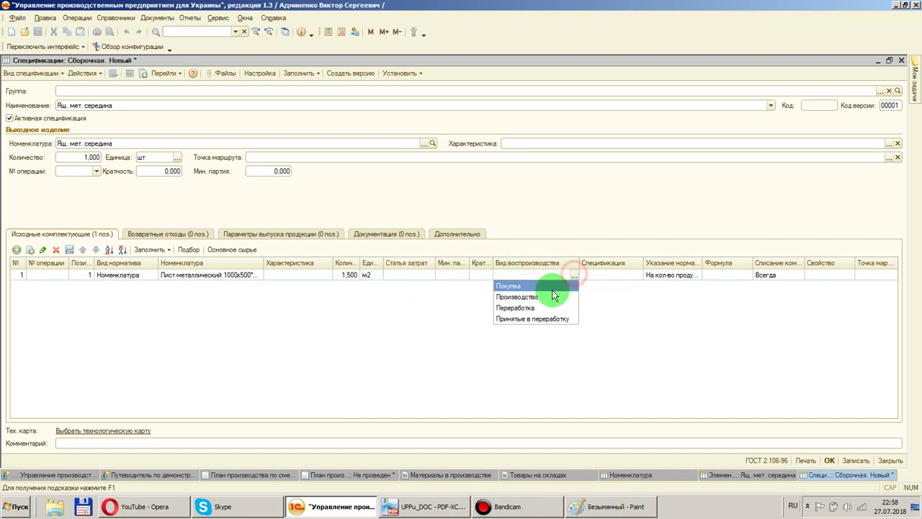
{"action": "left_click", "coordinate": [553, 297]}
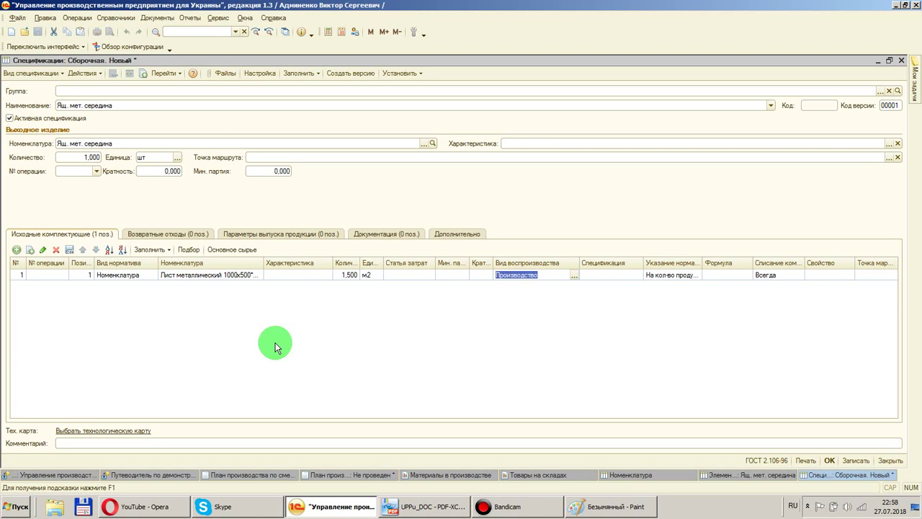
Save the new specification Ящ. мет. середина without closing it, so that a technological card can be assigned
{"action": "left_click", "coordinate": [113, 431]}
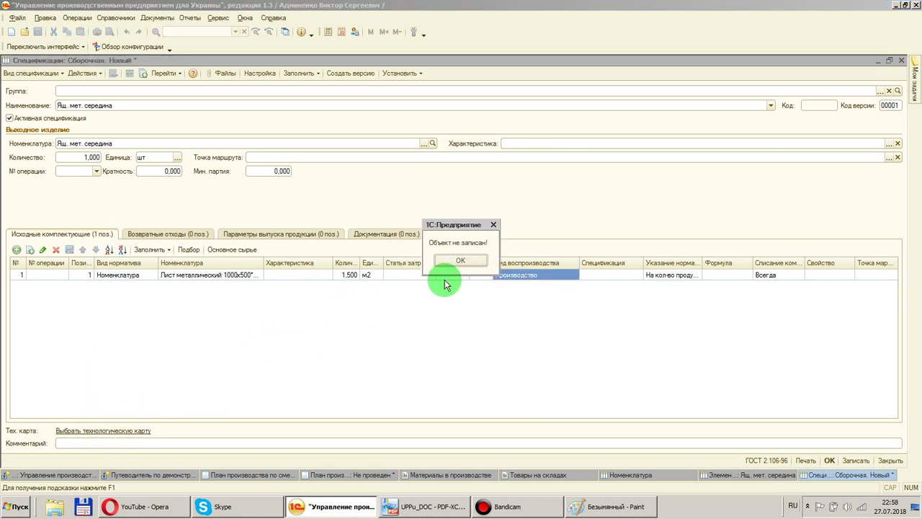
{"action": "left_click", "coordinate": [476, 261]}
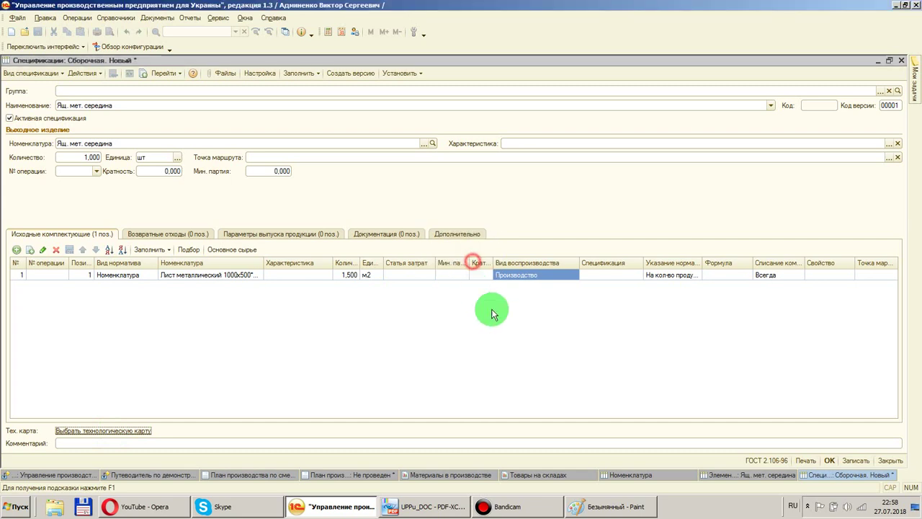
{"action": "left_click", "coordinate": [857, 462]}
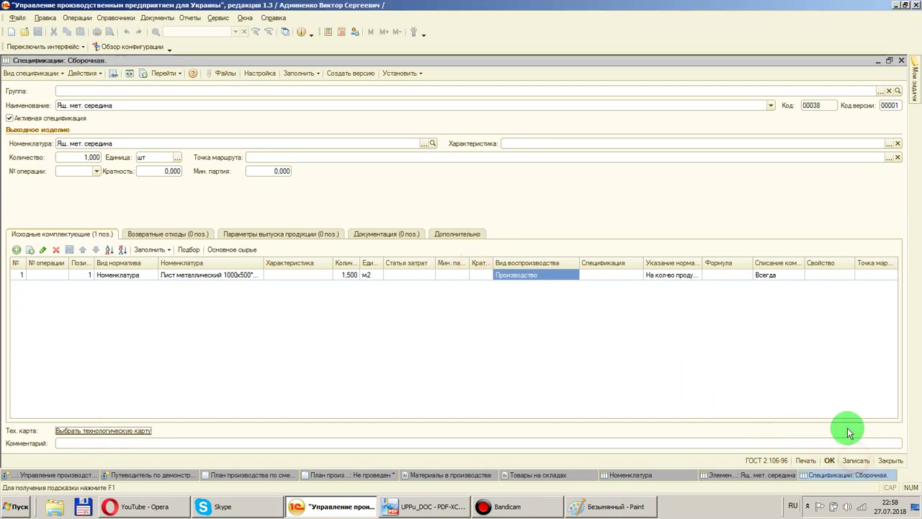
Create a technological card named Ящ. мет. середина in the folder Ящик металлический, with Цех № 1 as its department
{"action": "left_click", "coordinate": [101, 431]}
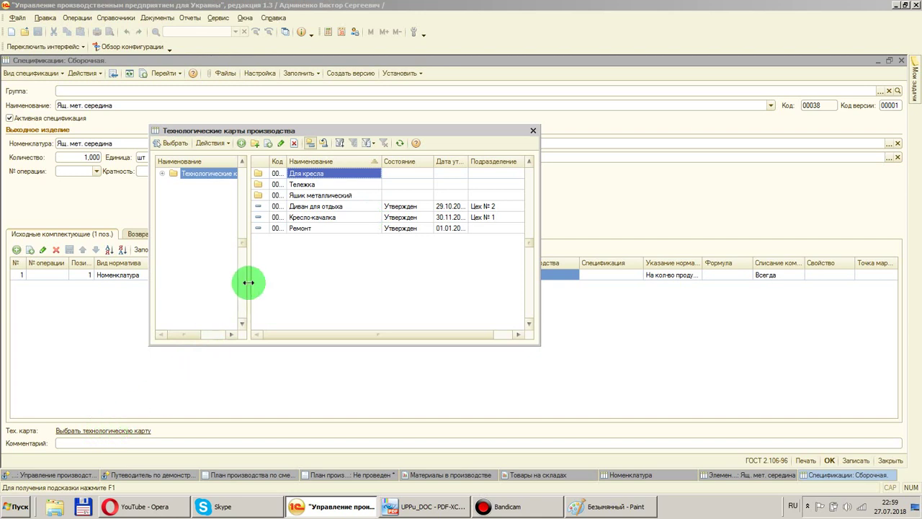
{"action": "double_click", "coordinate": [310, 195]}
{"action": "left_click", "coordinate": [241, 142]}
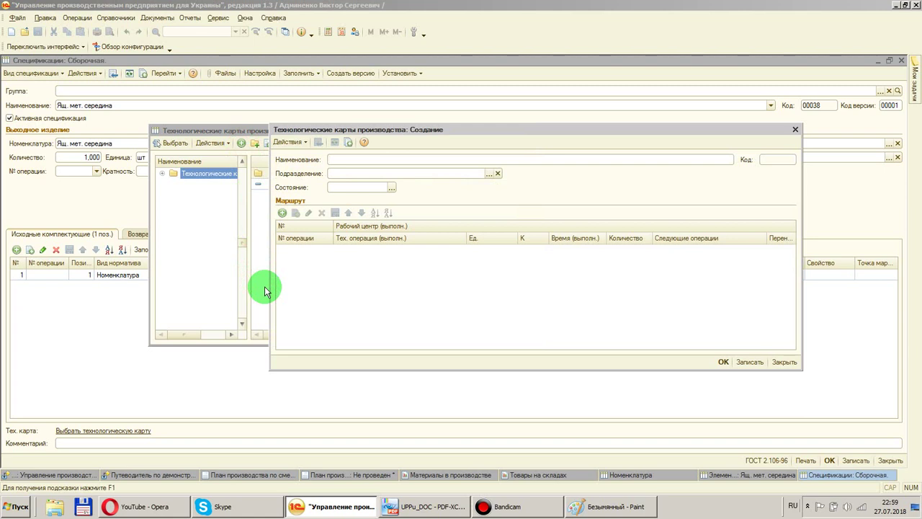
{"action": "type", "text": "Ящ. мет. середина"}
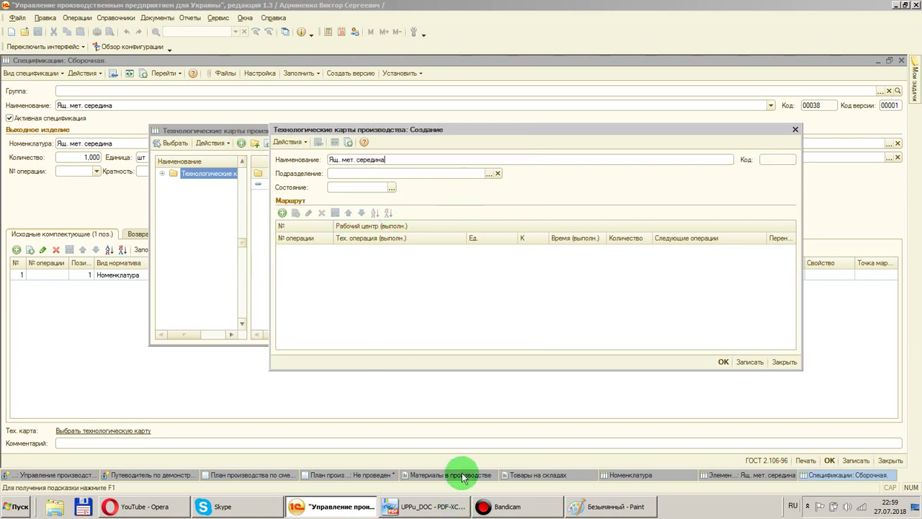
{"action": "left_click", "coordinate": [490, 174]}
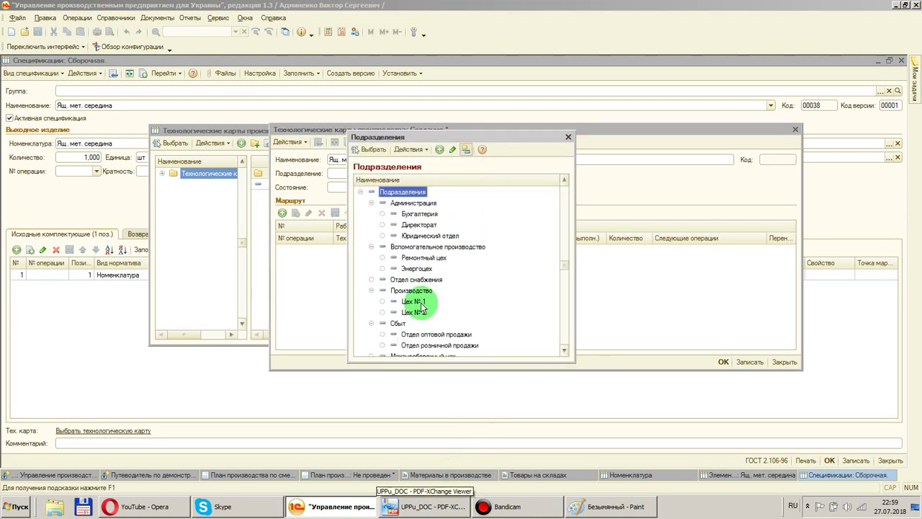
{"action": "double_click", "coordinate": [415, 302]}
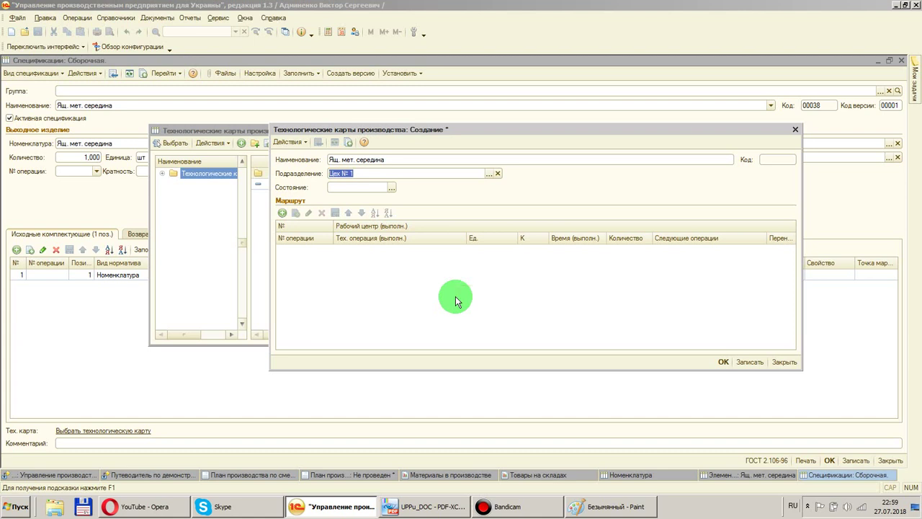
Set the technological card's state to Утвержден with approval date 01.07.2018
{"action": "left_click", "coordinate": [391, 187]}
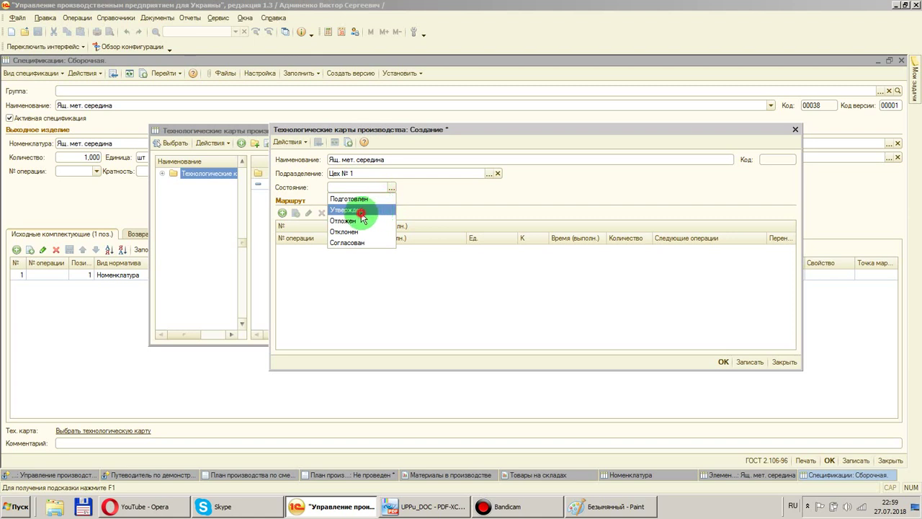
{"action": "left_click", "coordinate": [360, 215]}
{"action": "left_click", "coordinate": [498, 187]}
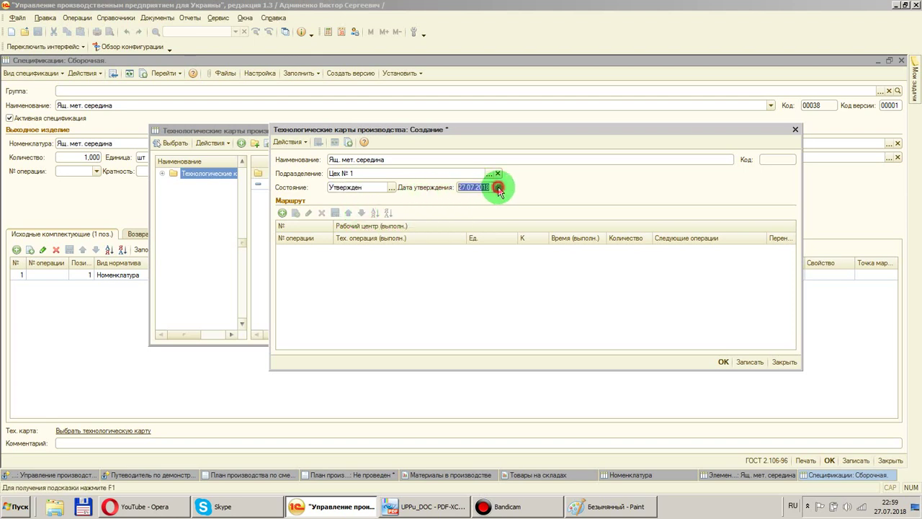
{"action": "left_click", "coordinate": [531, 216]}
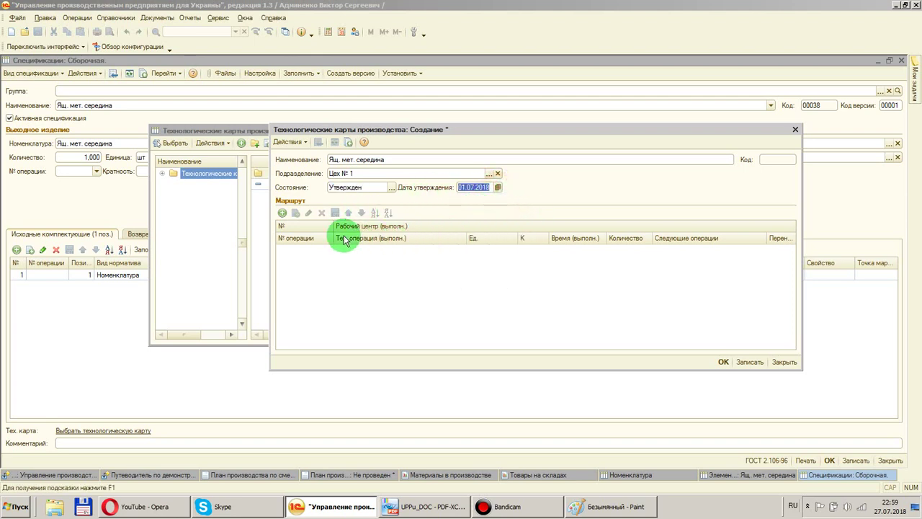
Add a route row with operation number 005 and the work center Гильотинные ножницы
{"action": "left_click", "coordinate": [283, 214]}
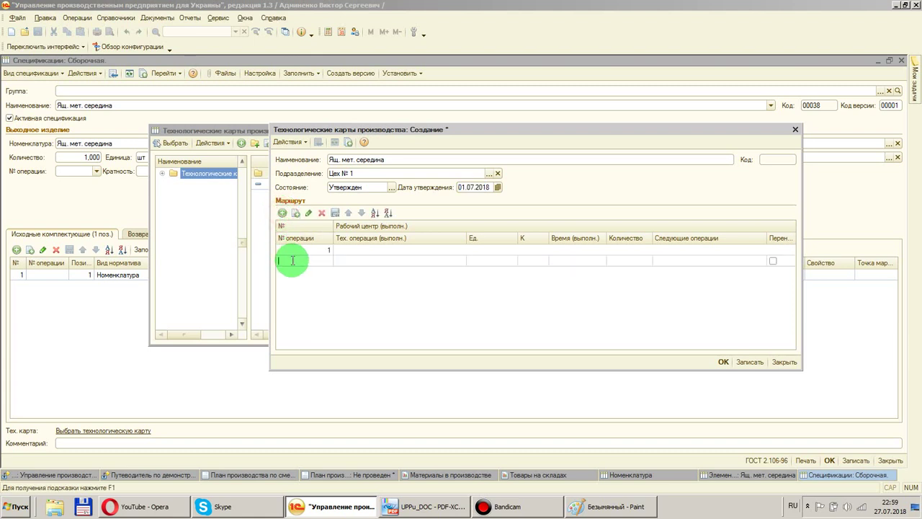
{"action": "type", "text": "005"}
{"action": "left_click", "coordinate": [409, 249]}
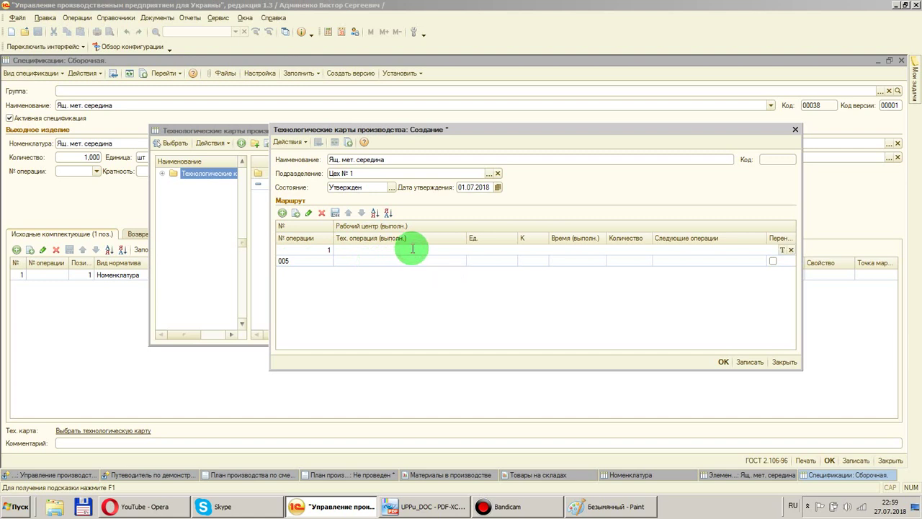
{"action": "left_click", "coordinate": [782, 249]}
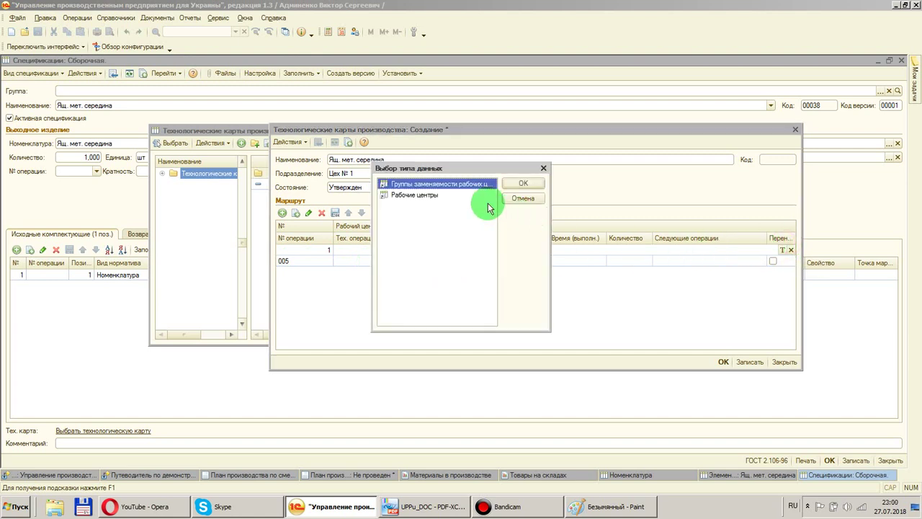
{"action": "double_click", "coordinate": [416, 195]}
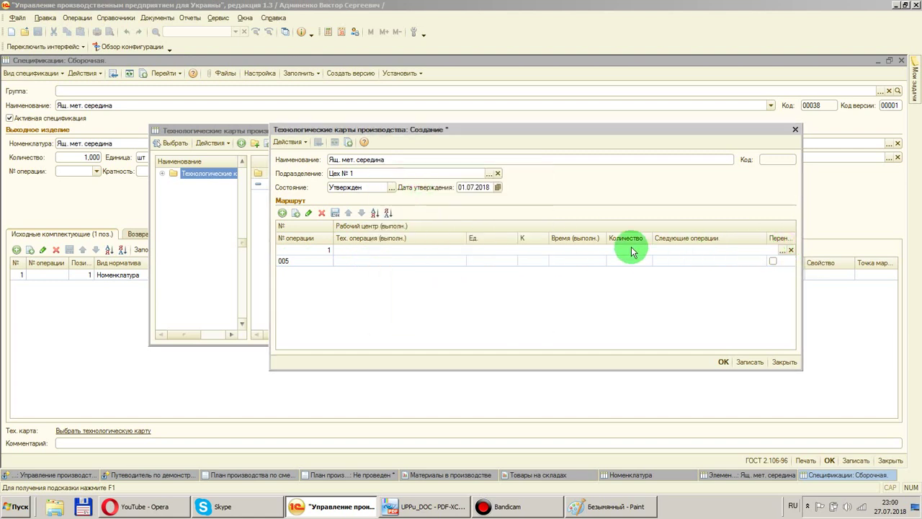
{"action": "left_click", "coordinate": [783, 249]}
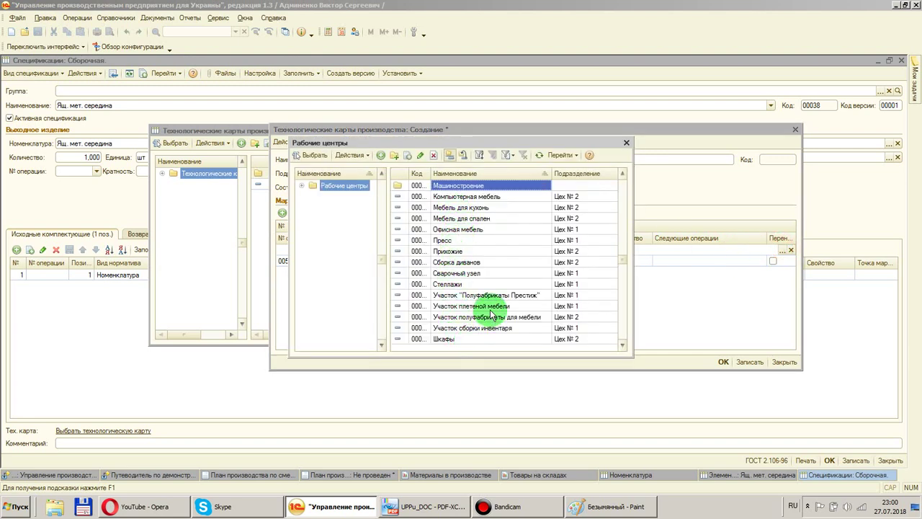
{"action": "left_click", "coordinate": [449, 296]}
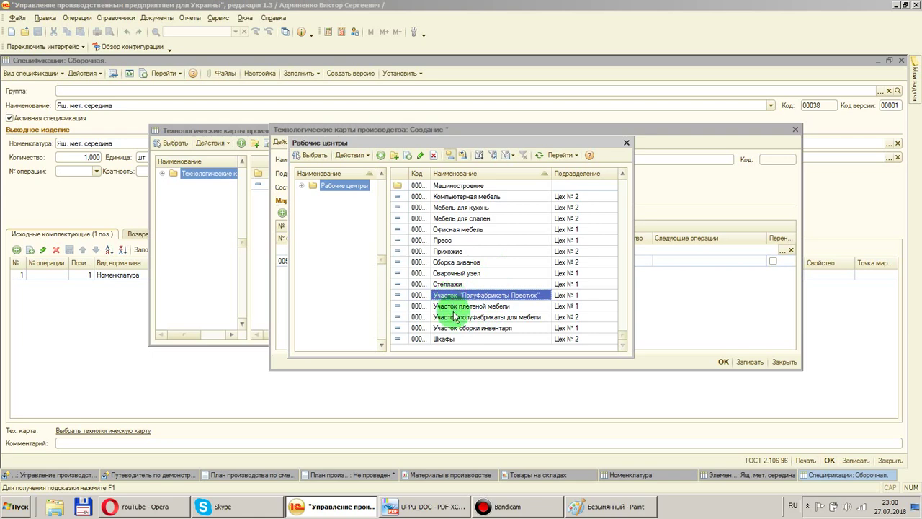
{"action": "left_click", "coordinate": [455, 317]}
{"action": "left_click", "coordinate": [455, 329]}
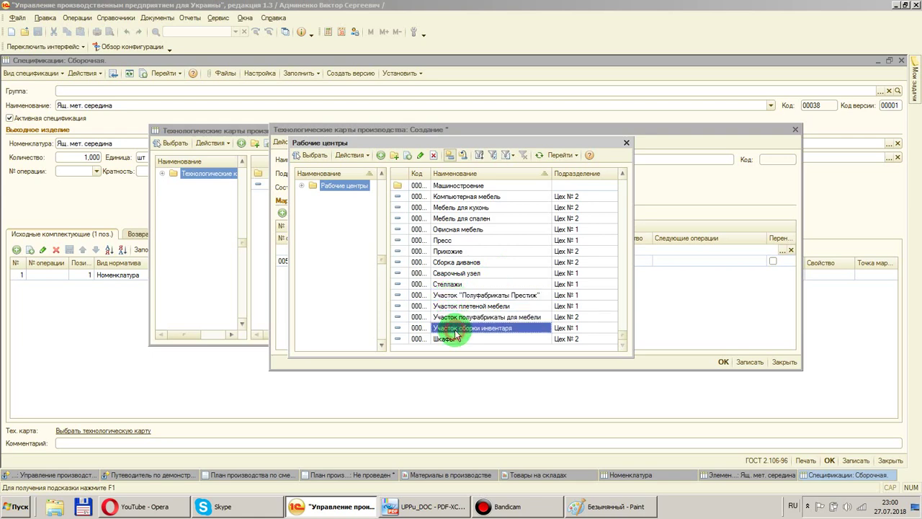
{"action": "scroll", "coordinate": [465, 180], "scroll_direction": "down", "scroll_amount": 5}
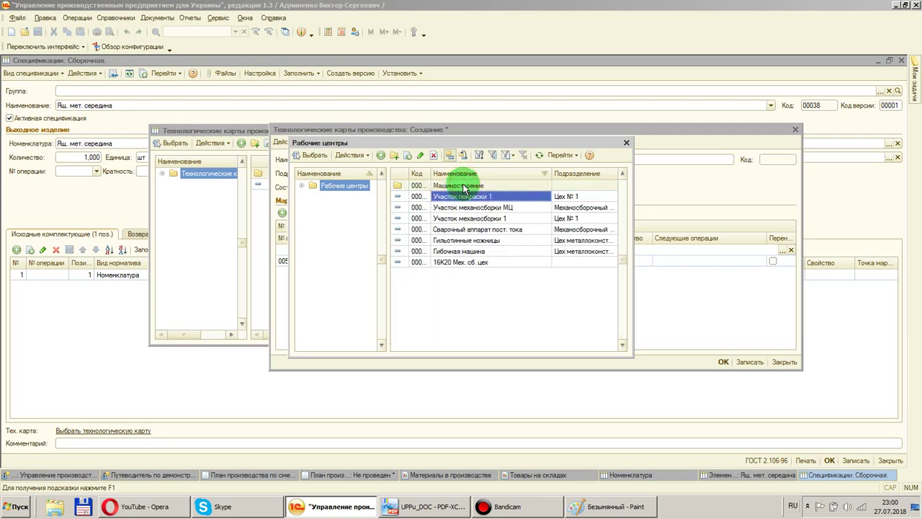
{"action": "double_click", "coordinate": [454, 243]}
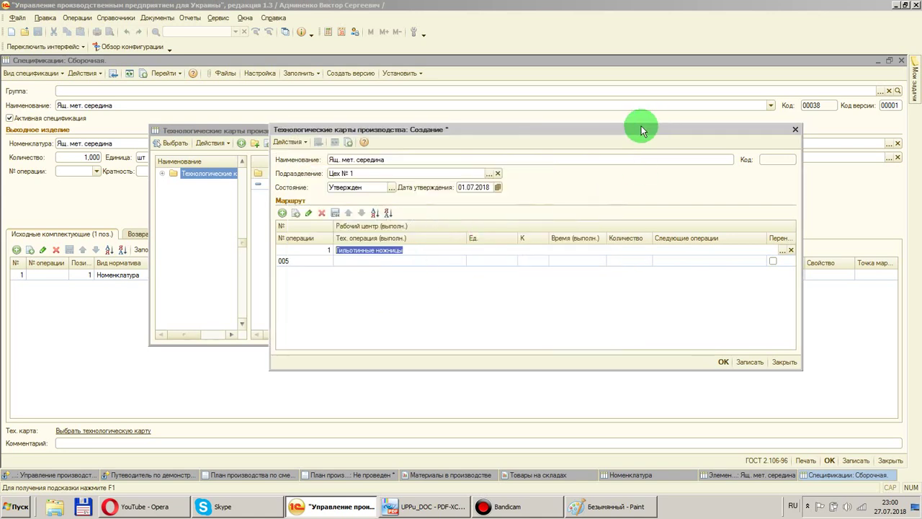
Change the technological card's department to Цех металлоконструкций
{"action": "left_click_drag", "start_coordinate": [635, 131], "coordinate": [648, 168]}
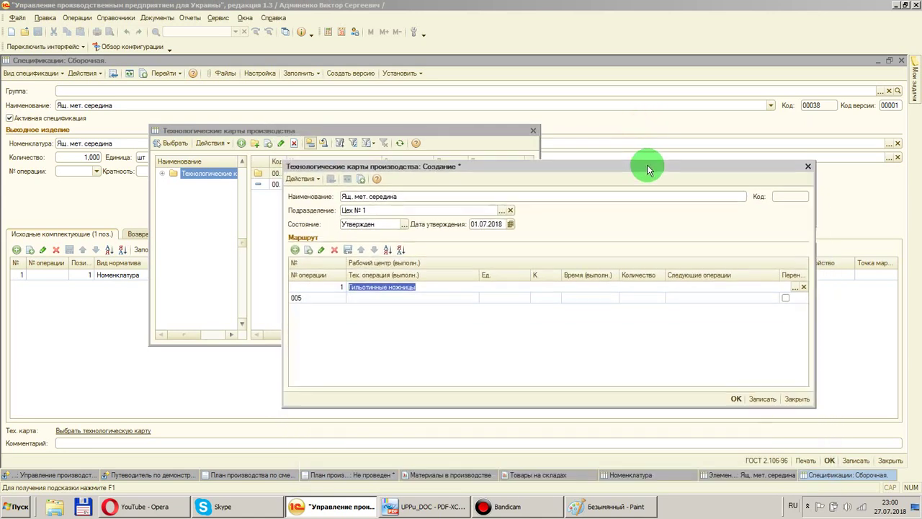
{"action": "left_click", "coordinate": [503, 209]}
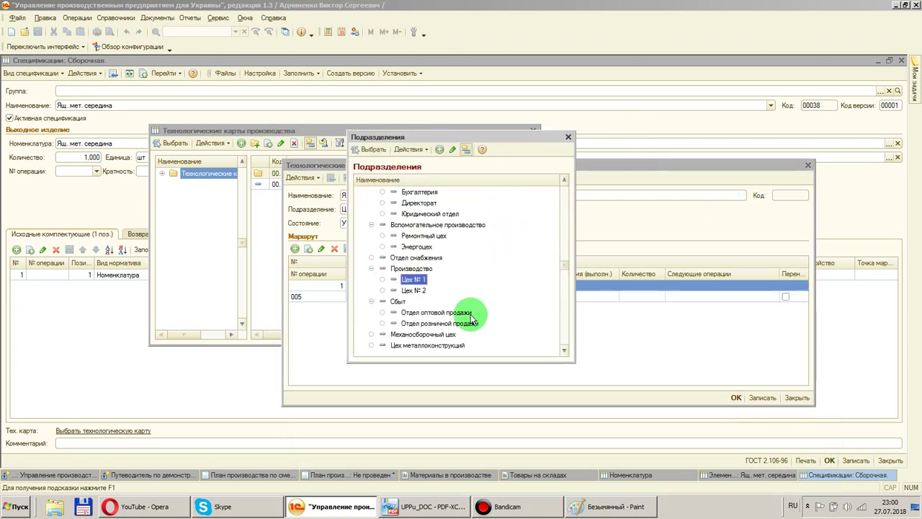
{"action": "double_click", "coordinate": [428, 345]}
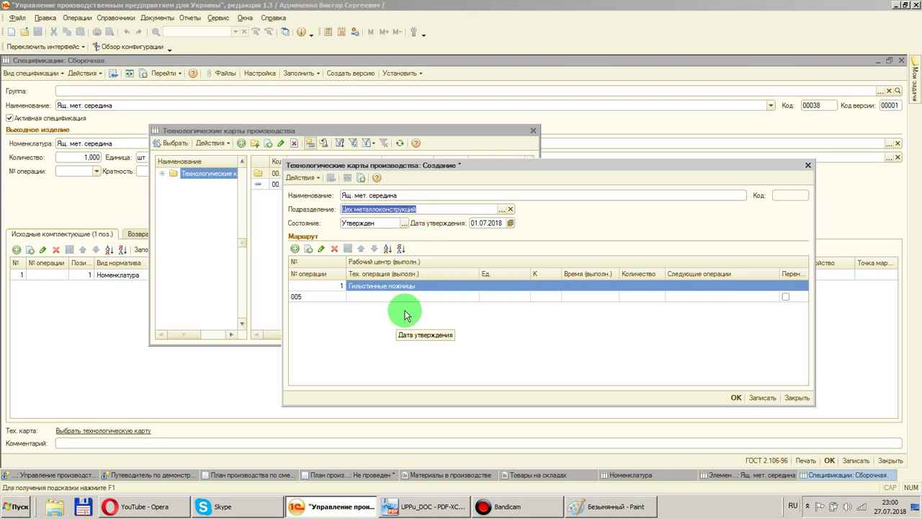
Assign the technological operation Обрезка to route operation 005
{"action": "double_click", "coordinate": [382, 297]}
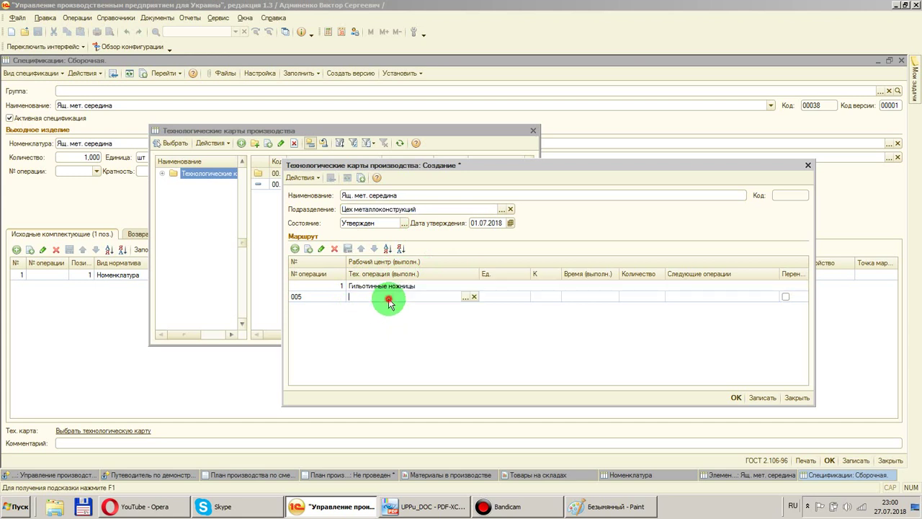
{"action": "left_click", "coordinate": [465, 297]}
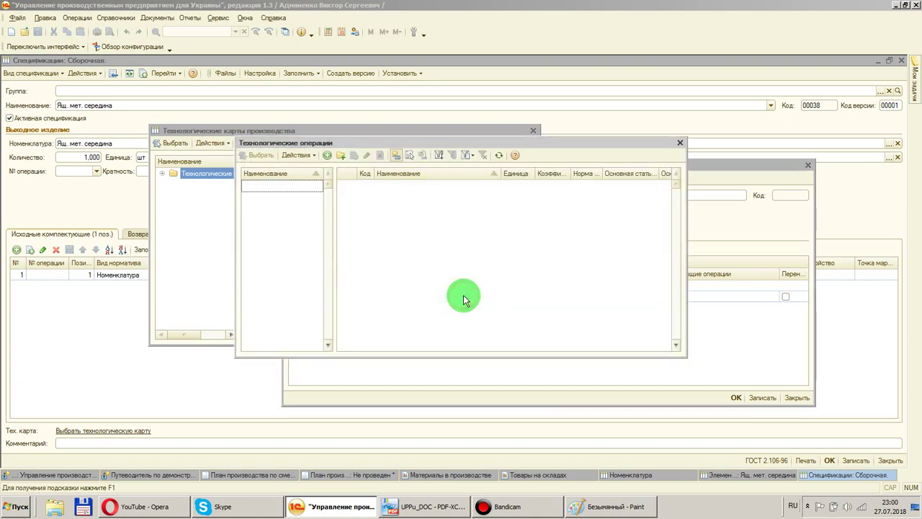
{"action": "double_click", "coordinate": [398, 186]}
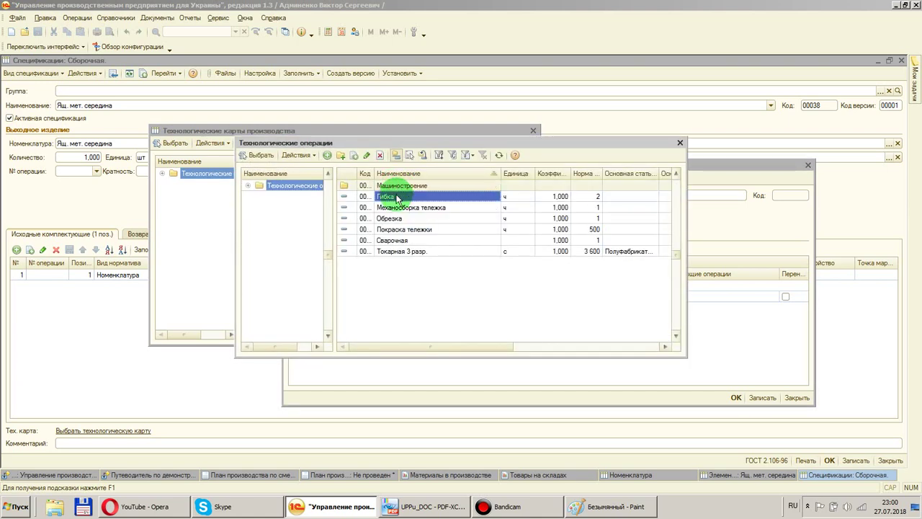
{"action": "double_click", "coordinate": [399, 197]}
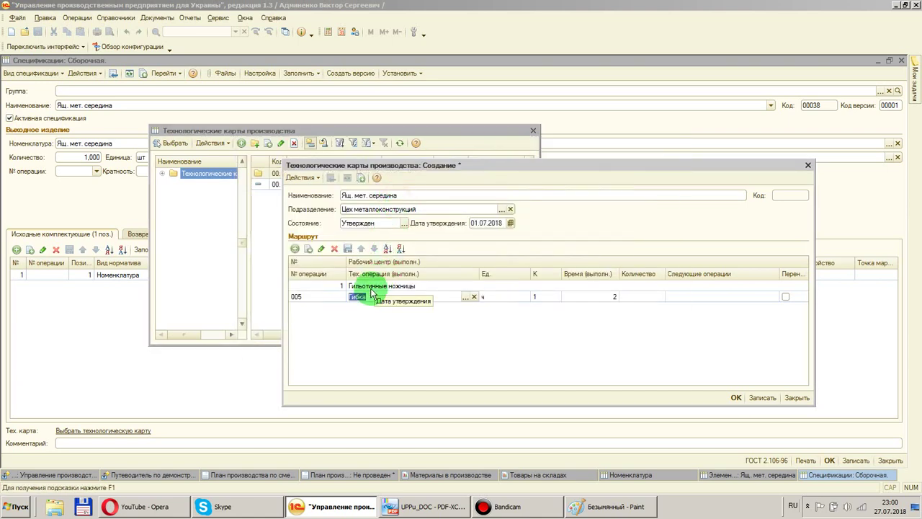
{"action": "left_click", "coordinate": [465, 296]}
{"action": "double_click", "coordinate": [404, 219]}
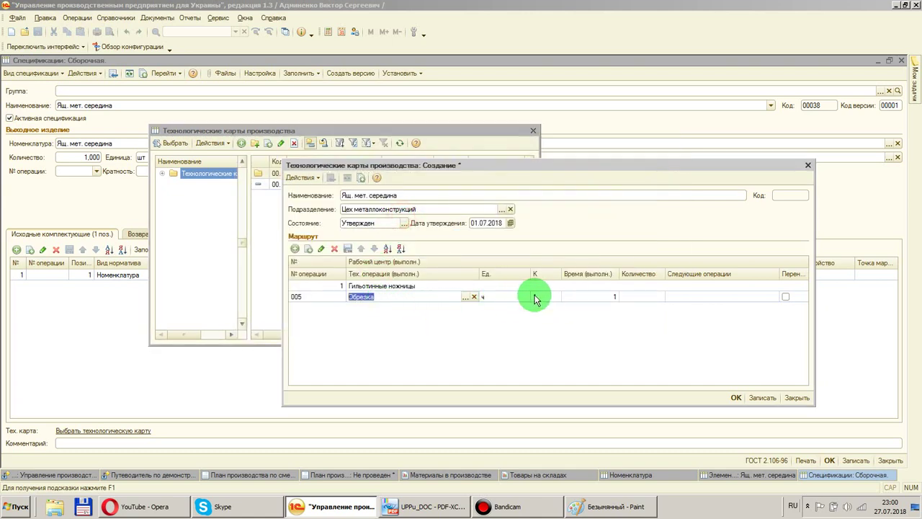
Set the execution time of the Обрезка operation to 3 600
{"action": "left_click", "coordinate": [612, 297]}
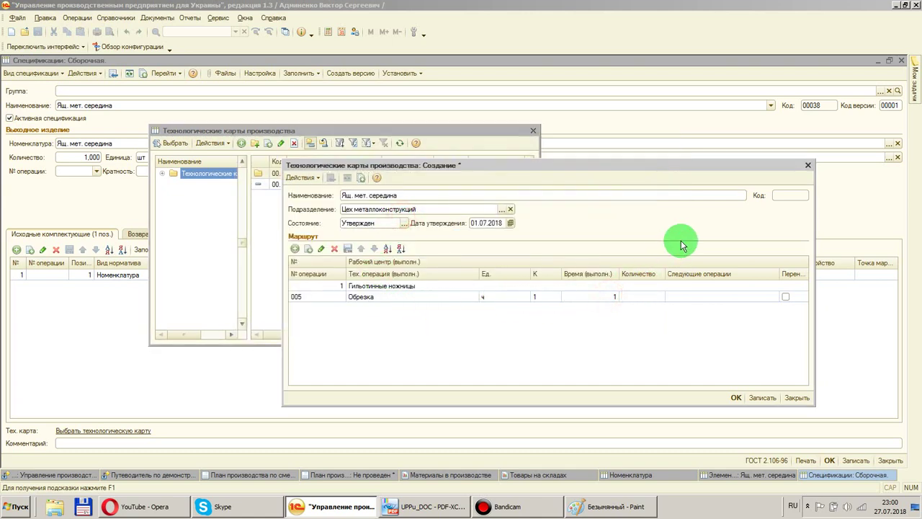
{"action": "left_click", "coordinate": [612, 297]}
{"action": "type", "text": "3 "}
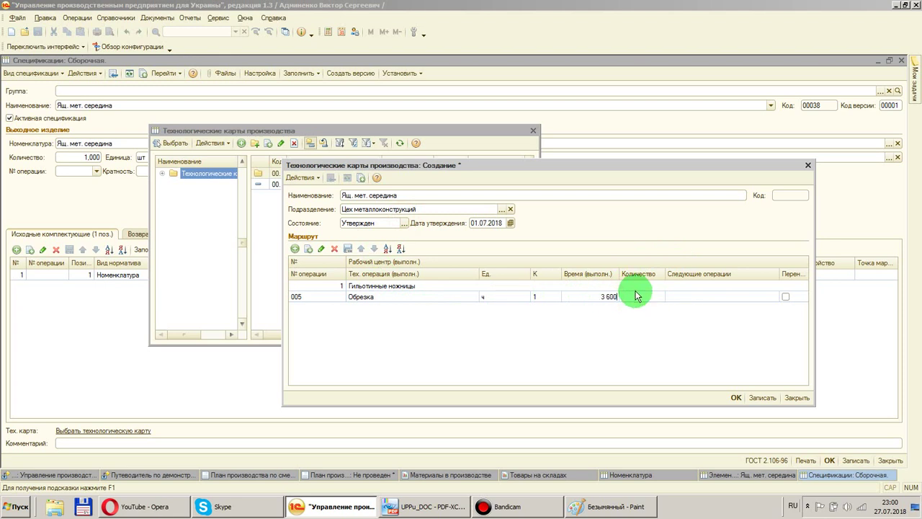
Complete the Обрезка operation's execution time as 3 600 and set its quantity to 1
{"action": "type", "text": "600"}
{"action": "left_click", "coordinate": [637, 296]}
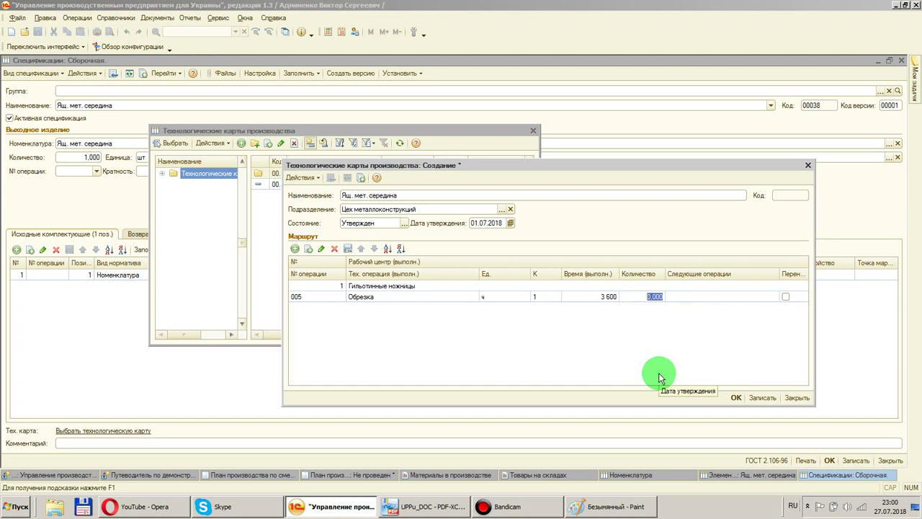
{"action": "type", "text": "1"}
{"action": "left_click", "coordinate": [737, 295]}
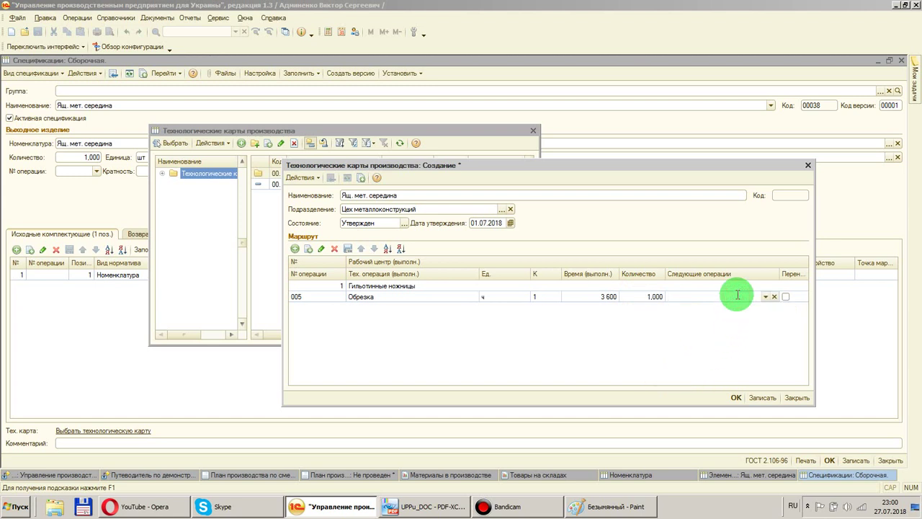
{"action": "left_click", "coordinate": [744, 284]}
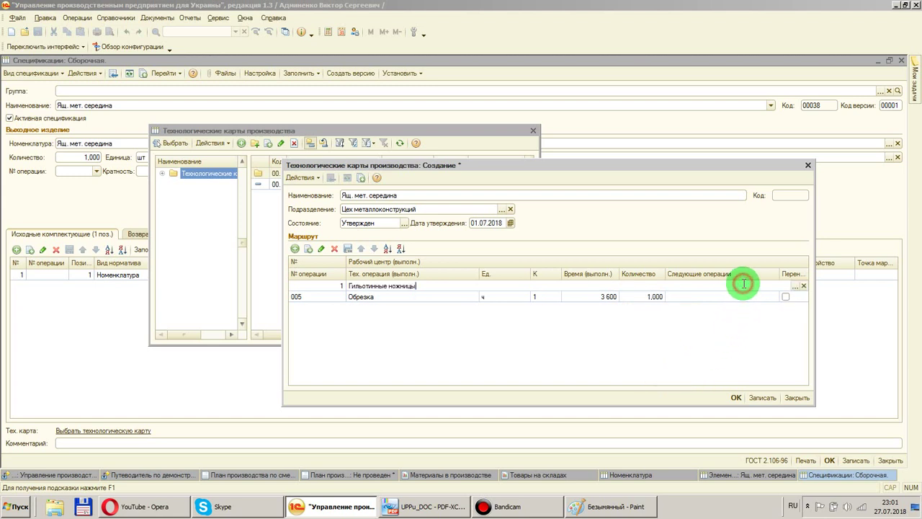
{"action": "left_click", "coordinate": [721, 297]}
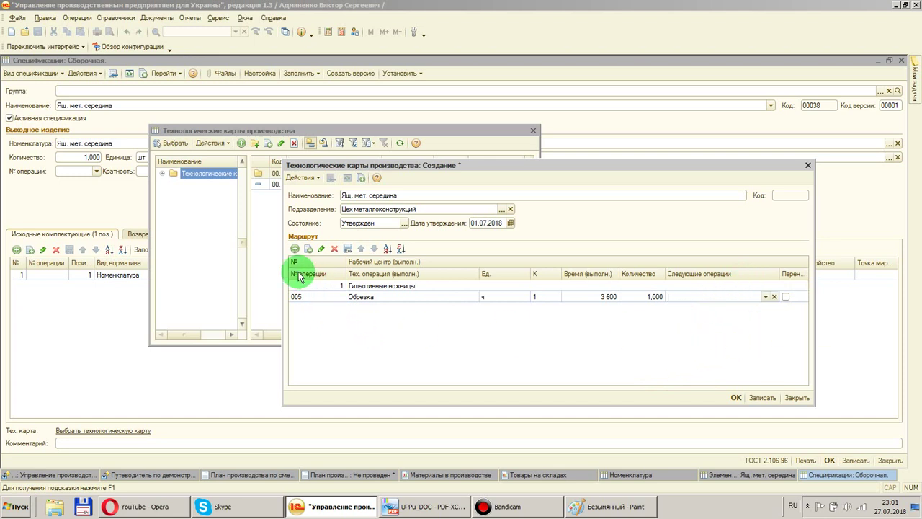
{"action": "left_click", "coordinate": [766, 296]}
{"action": "left_click", "coordinate": [751, 314]}
{"action": "double_click", "coordinate": [690, 296]}
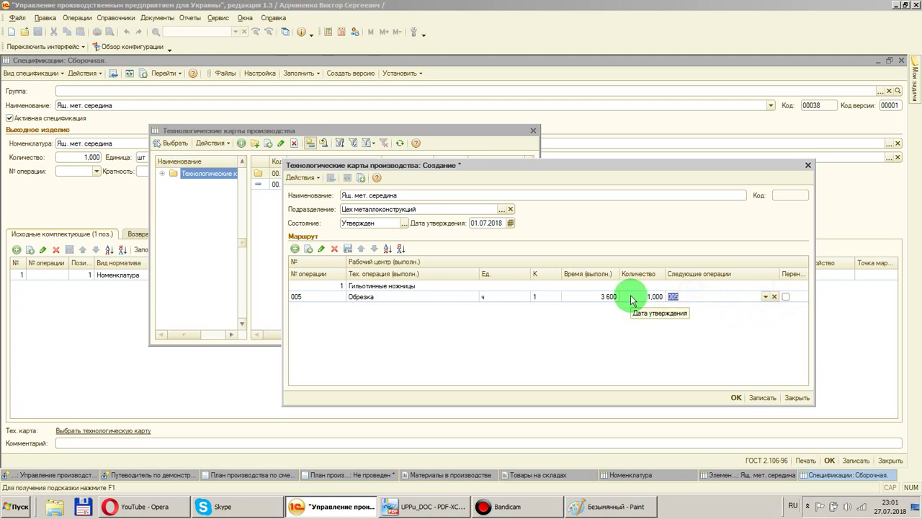
{"action": "key", "text": "BackSpace"}
Add a second route row with operation number 010 and the work center Гибочная машина from the Машиностроение group
{"action": "left_click", "coordinate": [294, 249]}
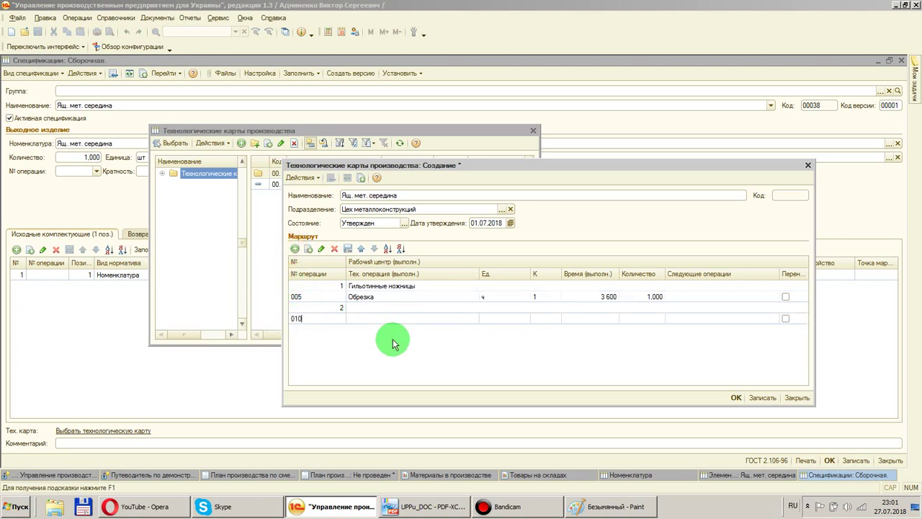
{"action": "left_click", "coordinate": [450, 308]}
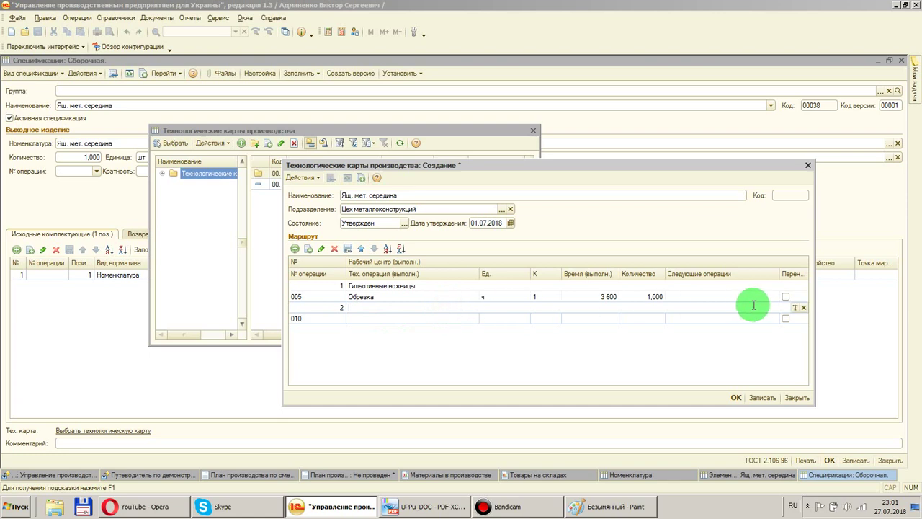
{"action": "left_click", "coordinate": [795, 307]}
{"action": "left_click", "coordinate": [421, 196]}
{"action": "left_click", "coordinate": [422, 195]}
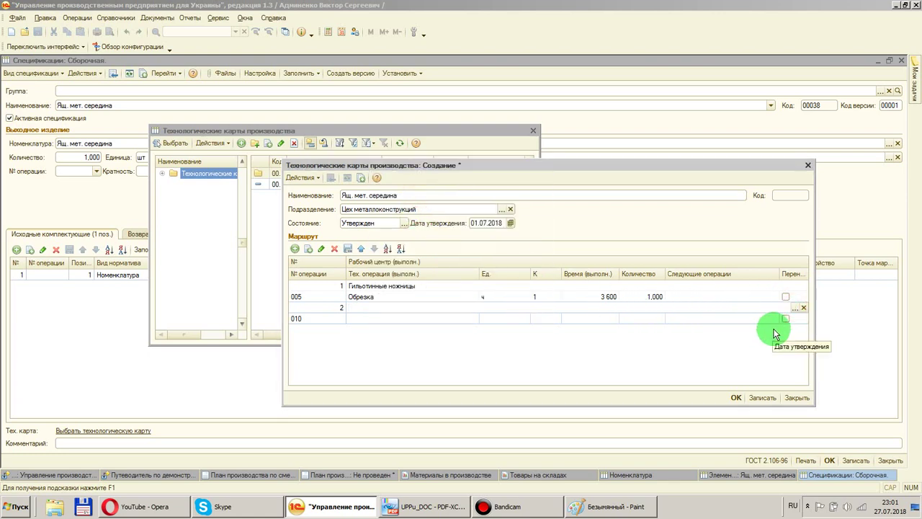
{"action": "left_click", "coordinate": [796, 308]}
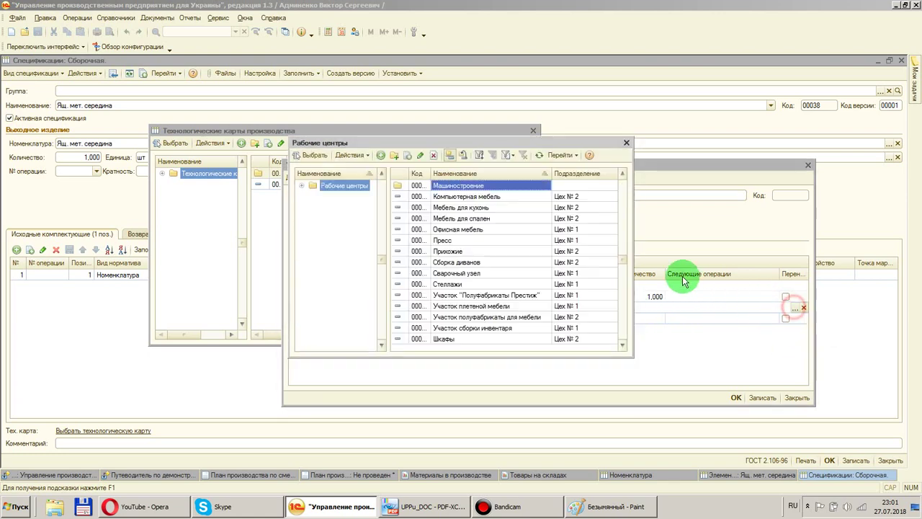
{"action": "double_click", "coordinate": [458, 185]}
{"action": "double_click", "coordinate": [461, 207]}
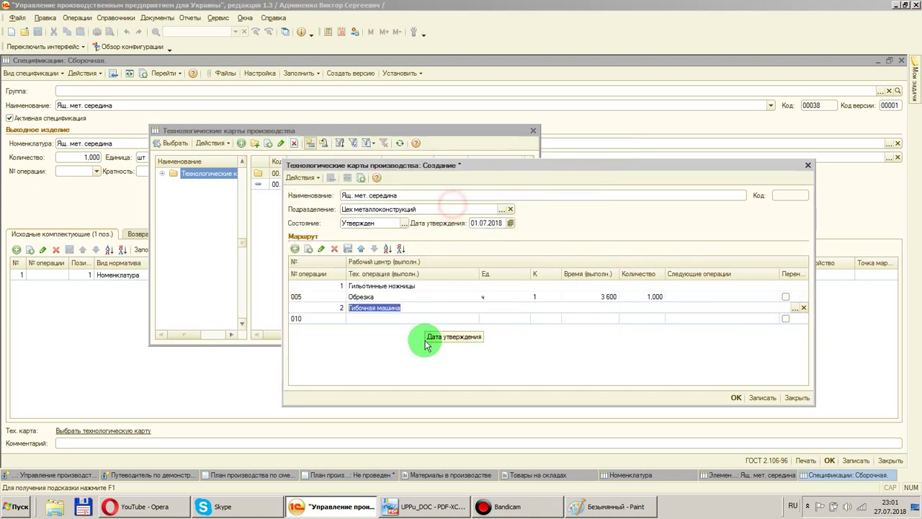
Assign the technological operation Гибка from the Машиностроение group to route operation 010
{"action": "left_click", "coordinate": [381, 318]}
{"action": "left_click", "coordinate": [465, 318]}
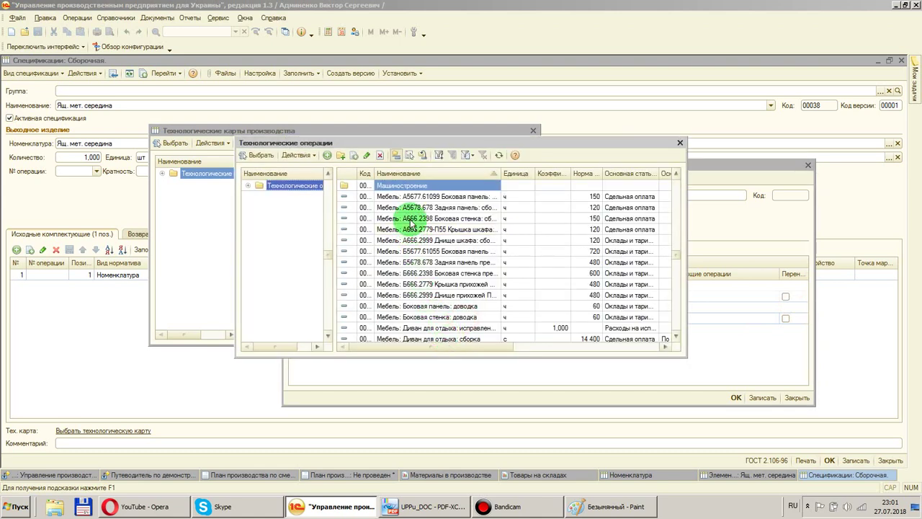
{"action": "double_click", "coordinate": [403, 185]}
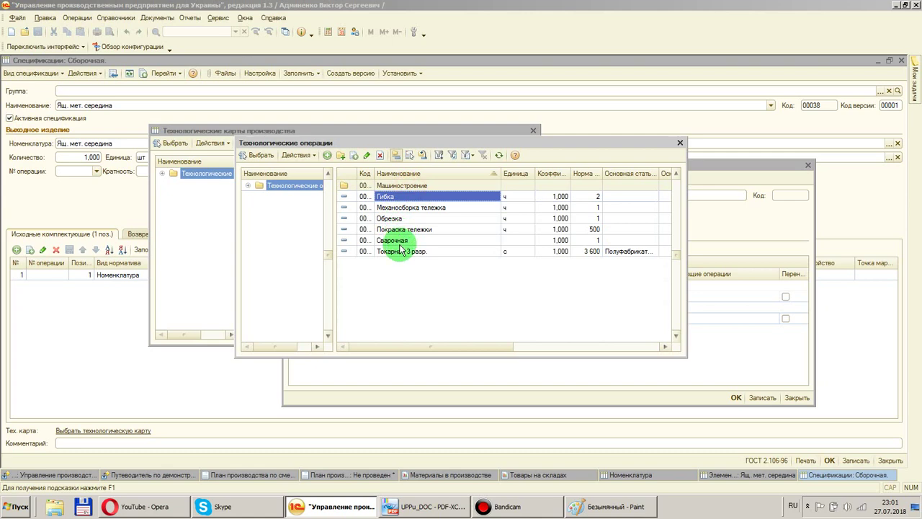
{"action": "double_click", "coordinate": [395, 197]}
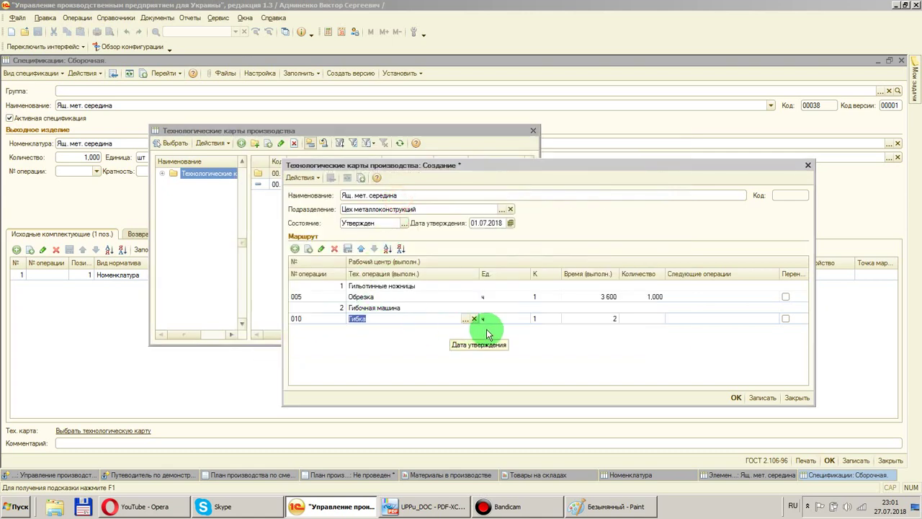
Set the Гибка operation's execution time to 7 200 and its quantity to 1
{"action": "left_click", "coordinate": [607, 319]}
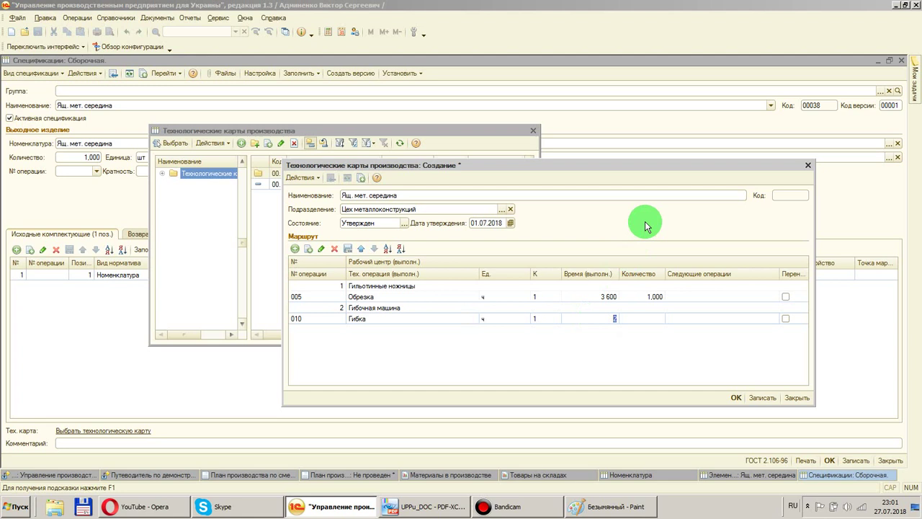
{"action": "type", "text": "7200"}
{"action": "key", "text": "Return"}
{"action": "left_click", "coordinate": [652, 318]}
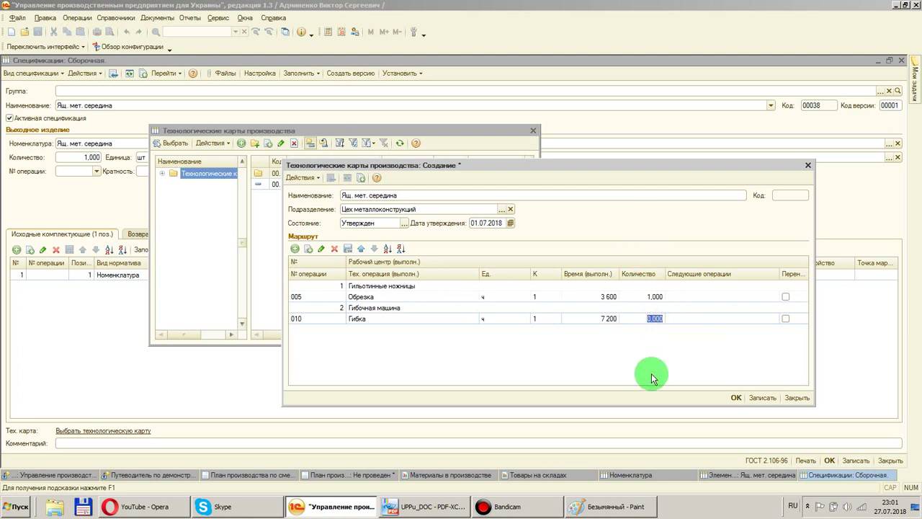
{"action": "type", "text": "1"}
{"action": "key", "text": "Return"}
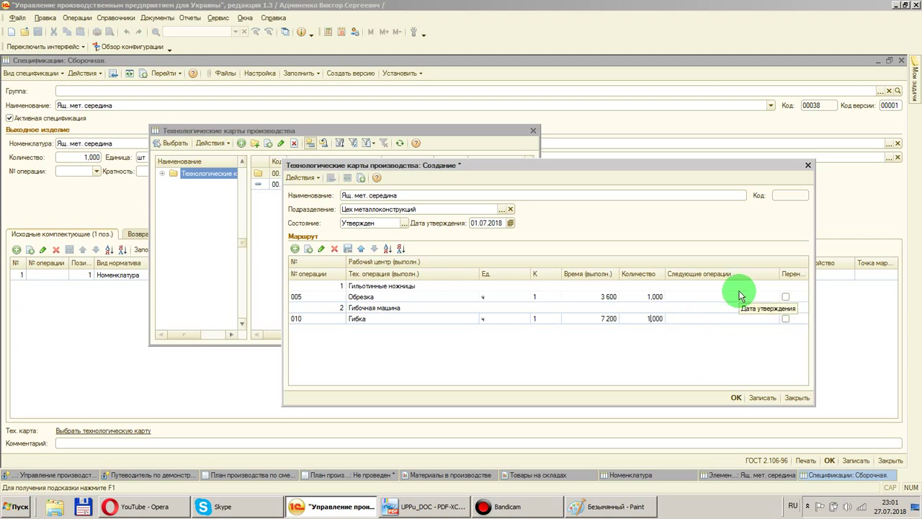
Set 010 as the next operation following route operation 005 (Обрезка)
{"action": "left_click", "coordinate": [789, 296]}
{"action": "left_click", "coordinate": [739, 299]}
{"action": "left_click", "coordinate": [767, 297]}
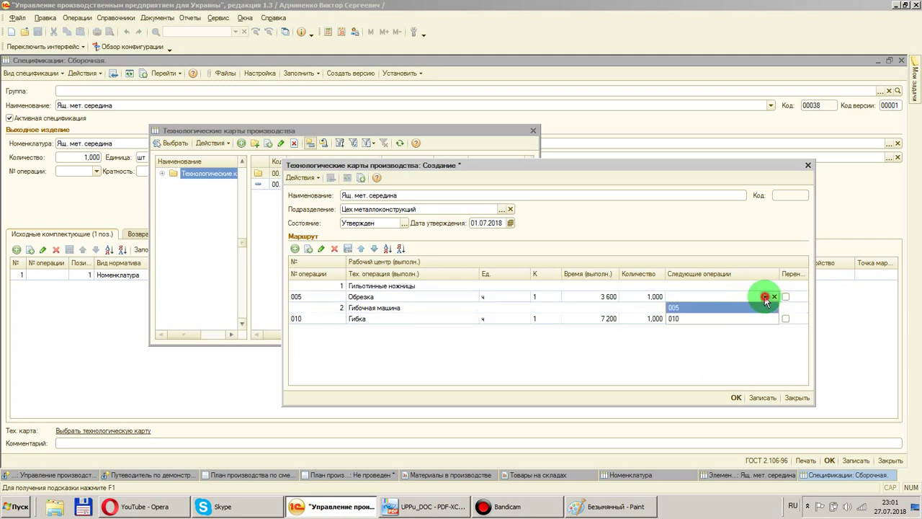
{"action": "left_click", "coordinate": [697, 317]}
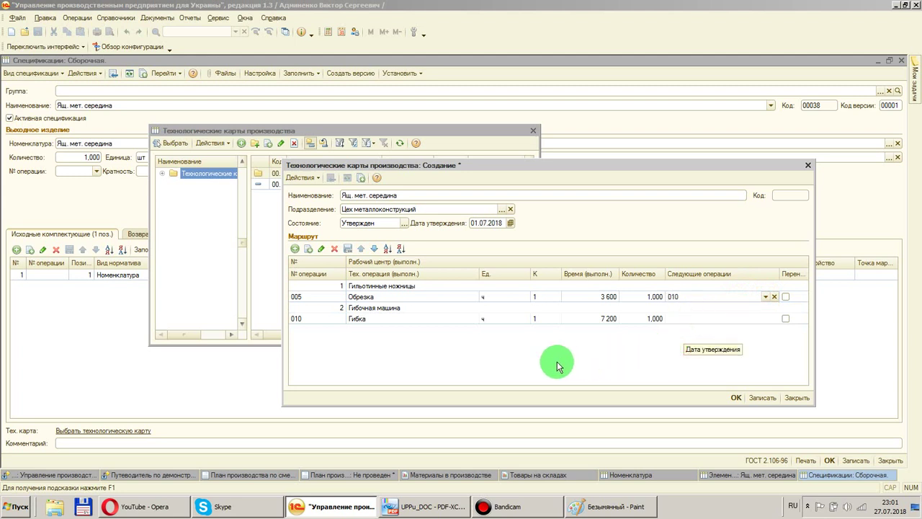
{"action": "left_click", "coordinate": [375, 362]}
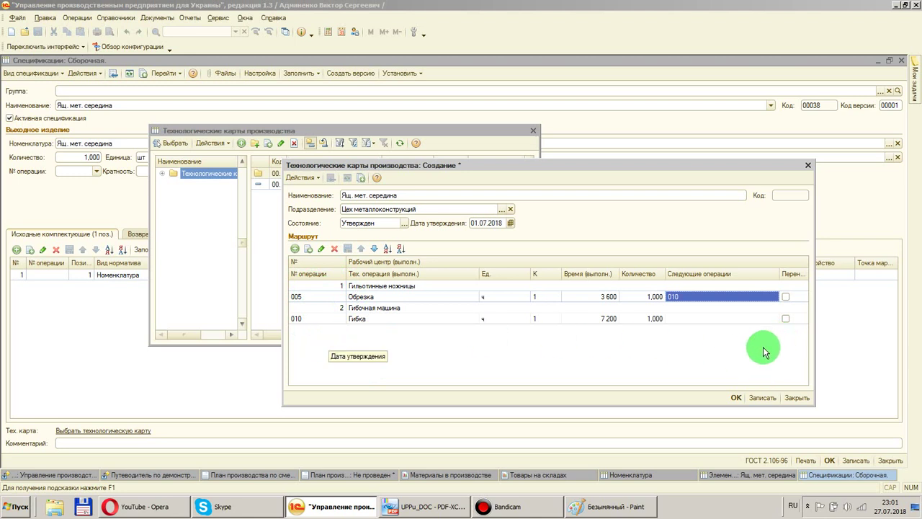
Save the technological card and assign it to the Ящ. мет. середина specification with the effective date 01.07.2018
{"action": "left_click", "coordinate": [736, 399]}
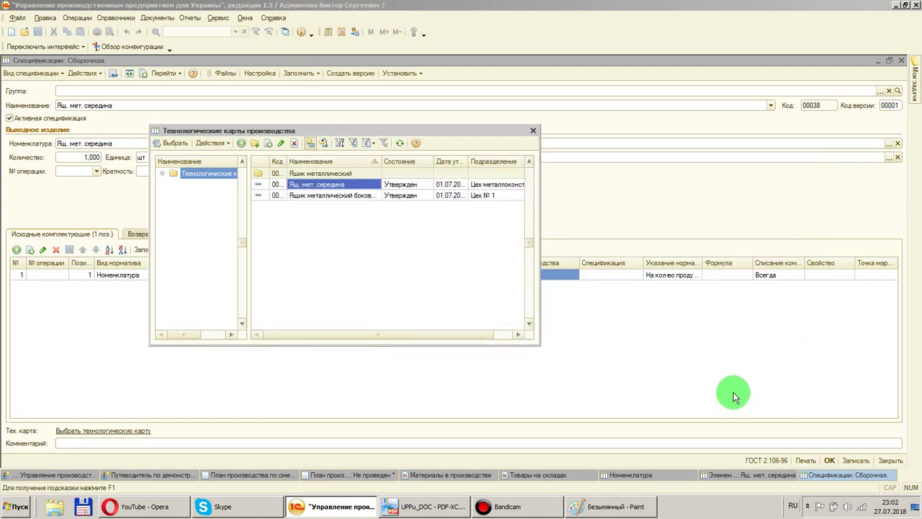
{"action": "double_click", "coordinate": [337, 186]}
{"action": "left_click", "coordinate": [495, 244]}
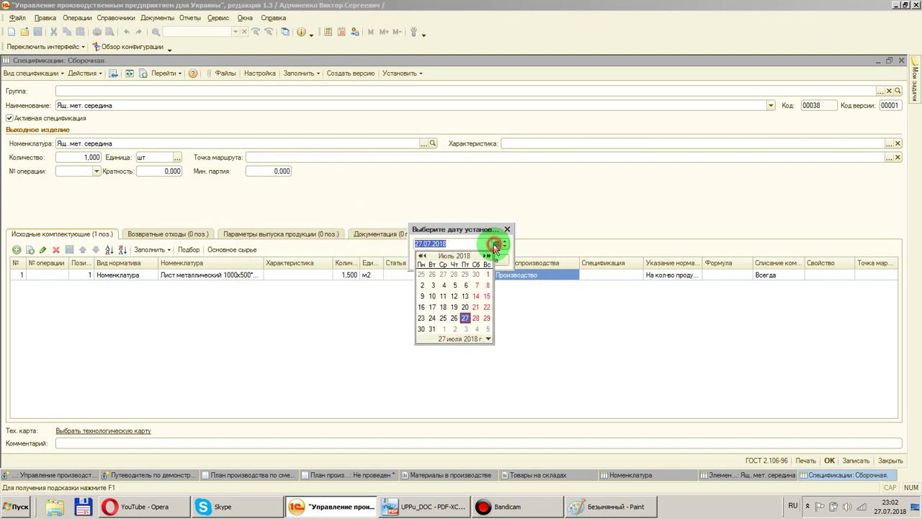
{"action": "left_click", "coordinate": [487, 275]}
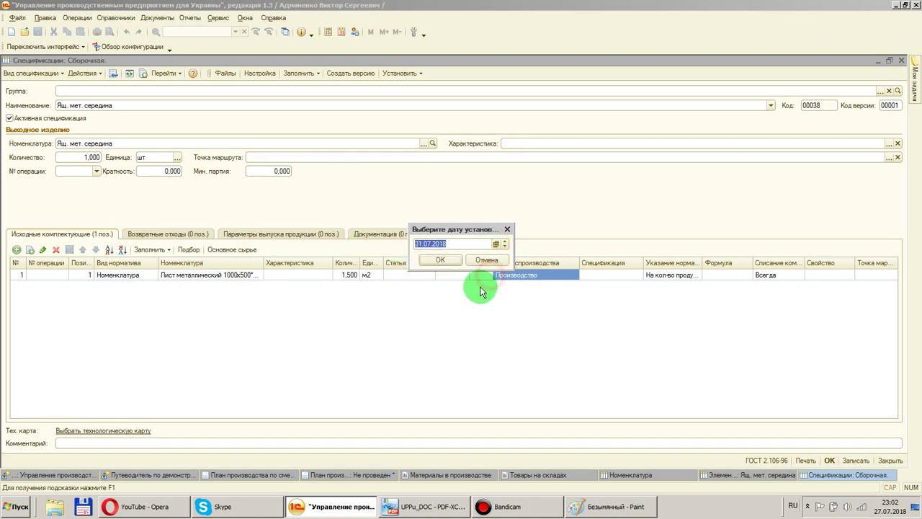
{"action": "left_click", "coordinate": [441, 260]}
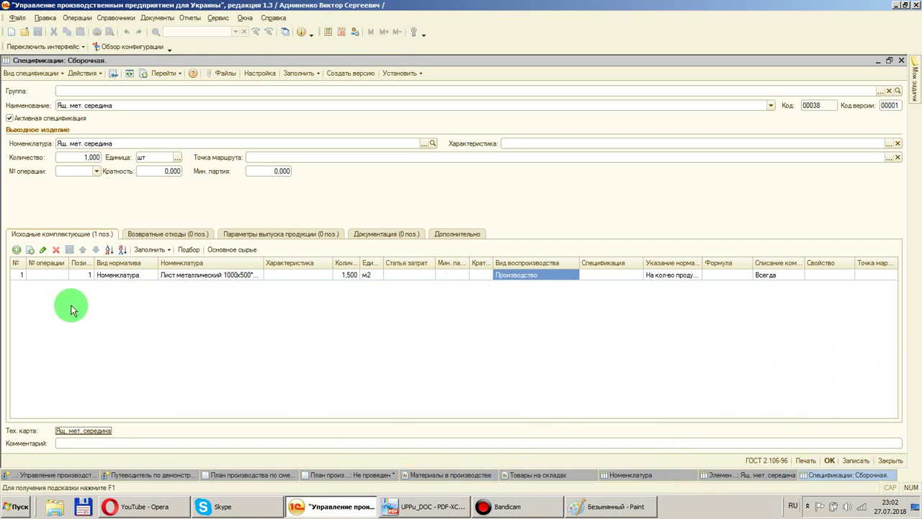
Assign operation number 005 to the Лист металлический component and operation number 010 to the output product
{"action": "left_click", "coordinate": [41, 276]}
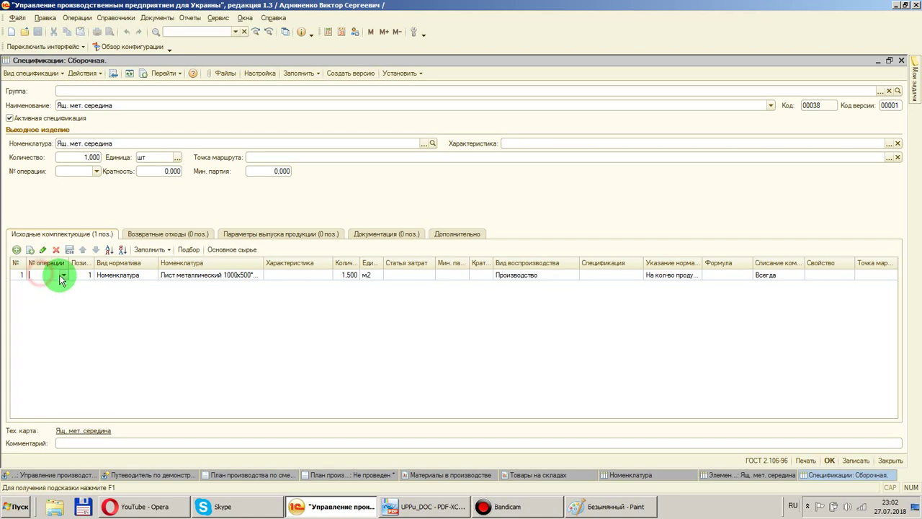
{"action": "left_click", "coordinate": [63, 275]}
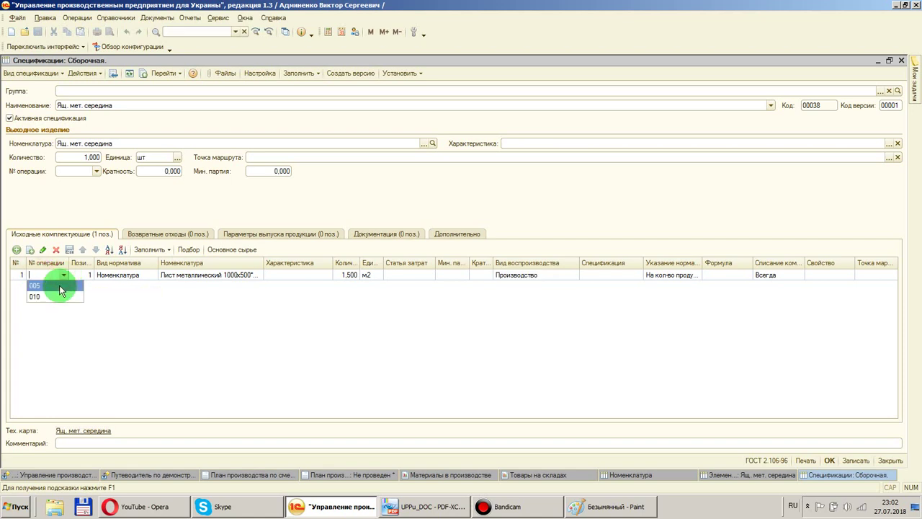
{"action": "left_click", "coordinate": [61, 286]}
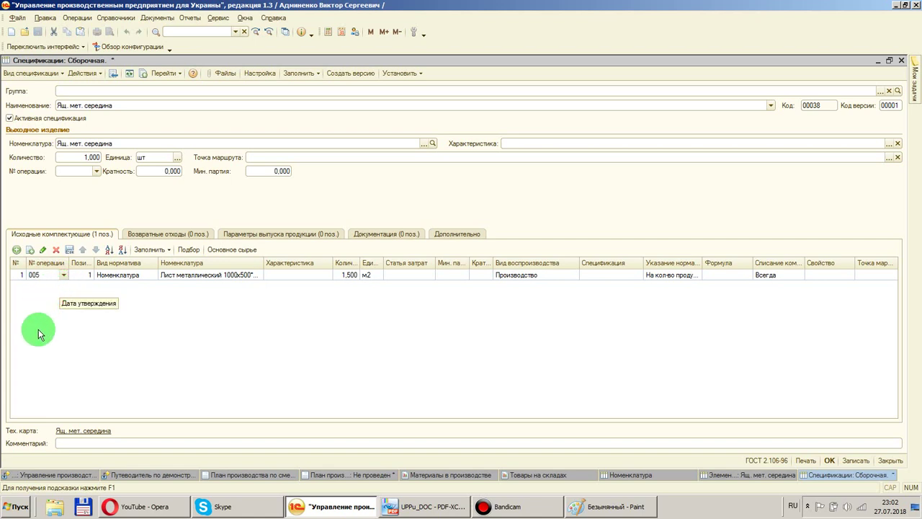
{"action": "left_click", "coordinate": [97, 175]}
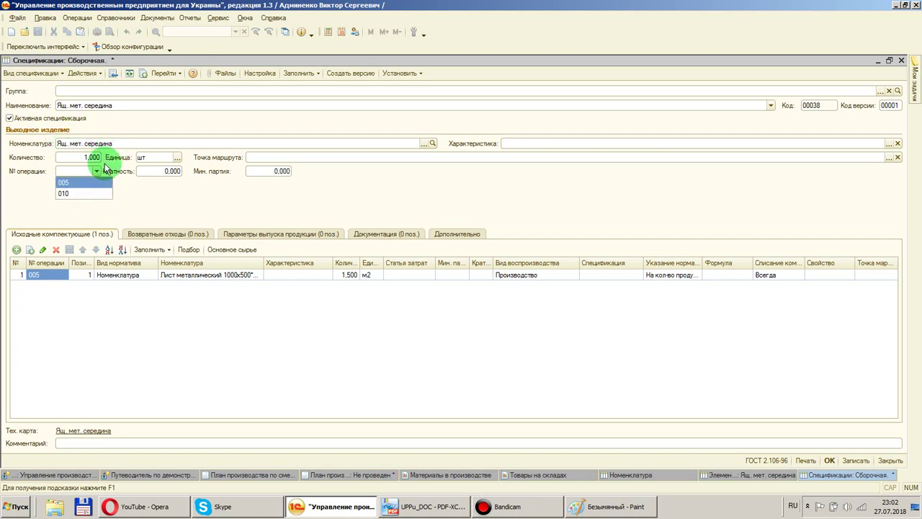
{"action": "left_click", "coordinate": [75, 194]}
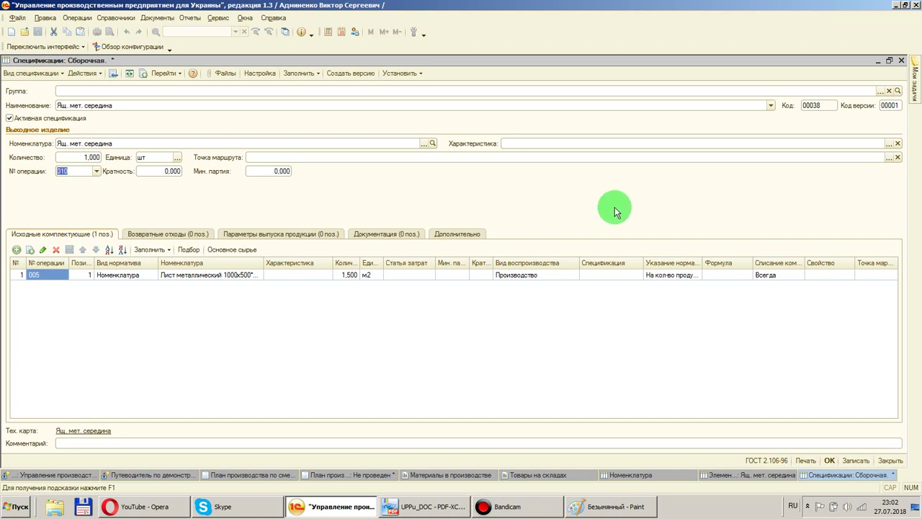
Save the specification and close the item card of Ящ. мет. середина
{"action": "left_click", "coordinate": [829, 461]}
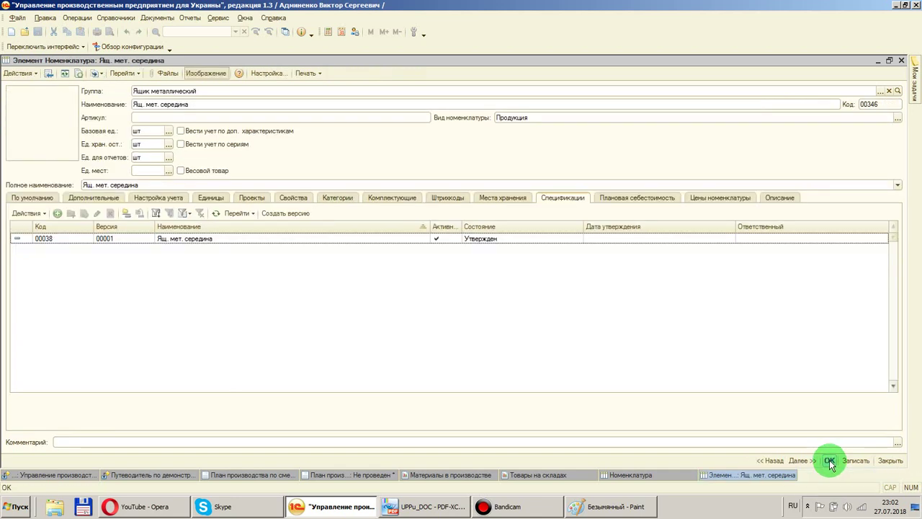
{"action": "left_click", "coordinate": [902, 61]}
{"action": "left_click", "coordinate": [157, 17]}
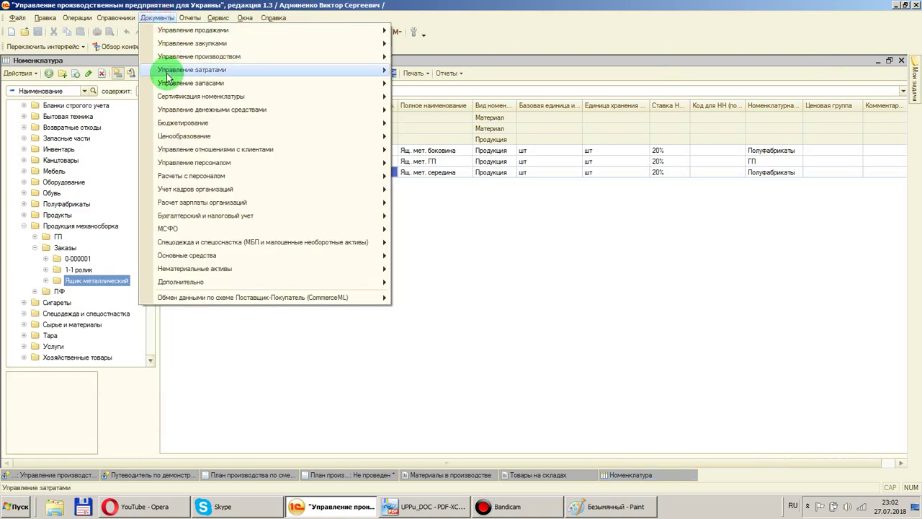
{"action": "left_click", "coordinate": [235, 58]}
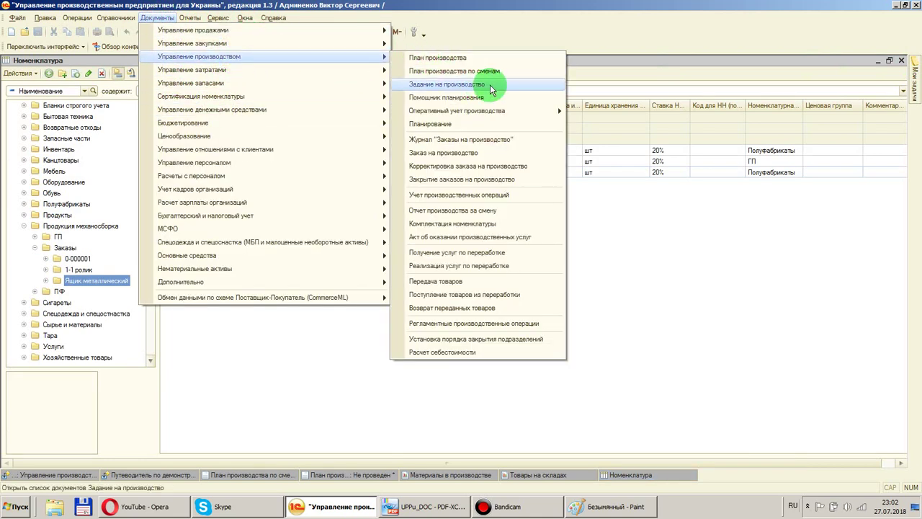
{"action": "left_click", "coordinate": [116, 18]}
{"action": "left_click", "coordinate": [117, 19]}
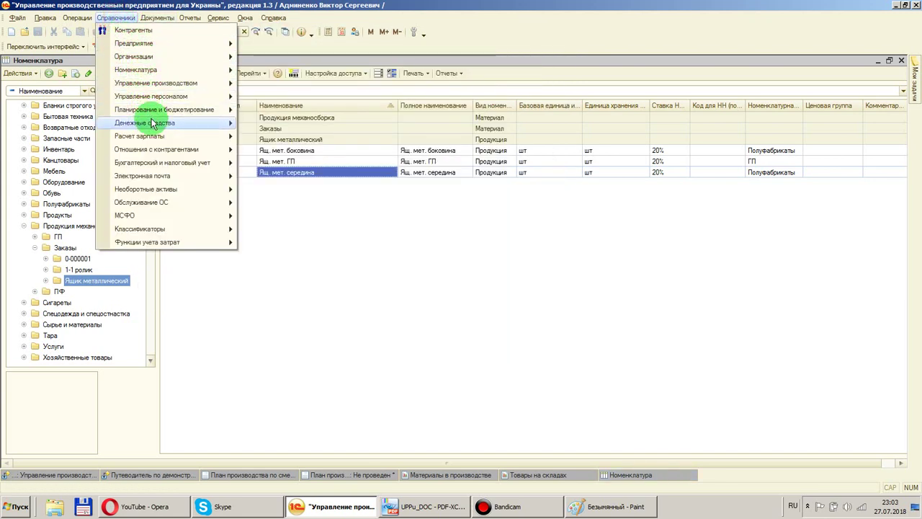
{"action": "mouse_move", "coordinate": [138, 58]}
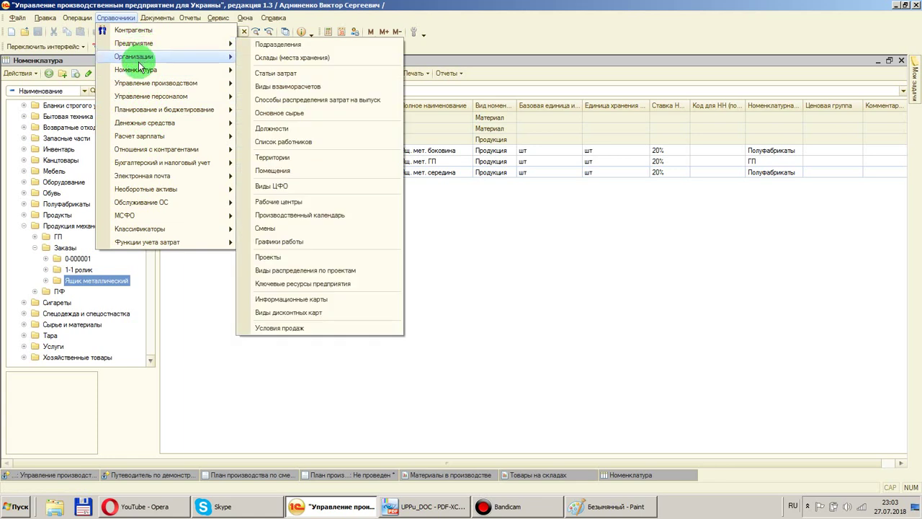
{"action": "mouse_move", "coordinate": [209, 83]}
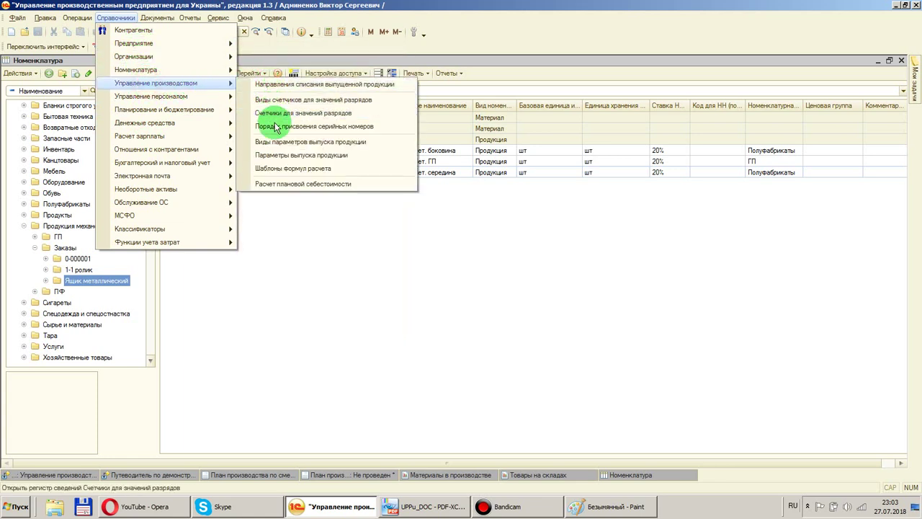
{"action": "mouse_move", "coordinate": [193, 117]}
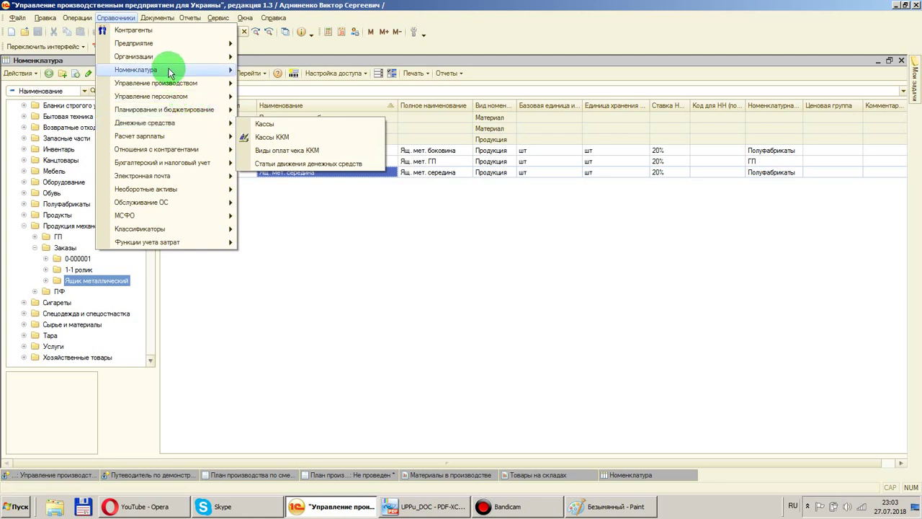
Open the Ящик металлический боковина technological card from the Ящик металлический folder, review its route and close it
{"action": "mouse_move", "coordinate": [171, 48]}
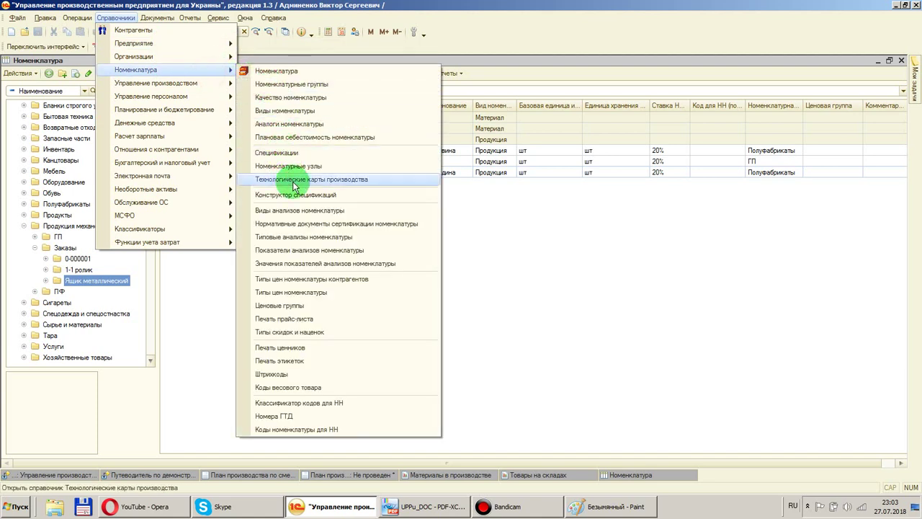
{"action": "left_click", "coordinate": [294, 186]}
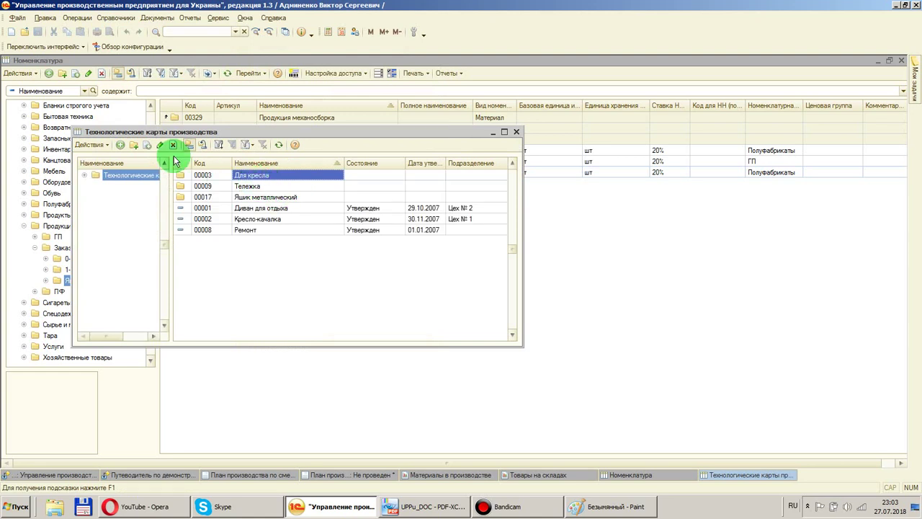
{"action": "double_click", "coordinate": [268, 197]}
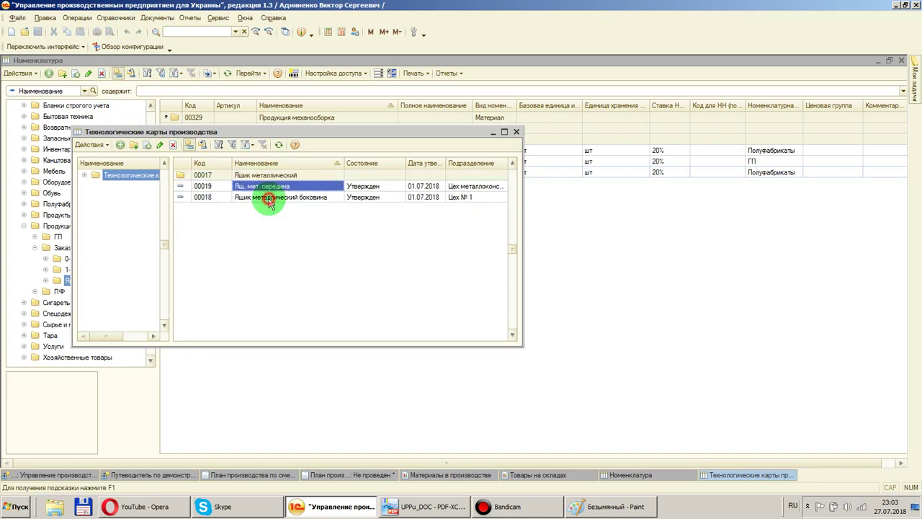
{"action": "double_click", "coordinate": [281, 199]}
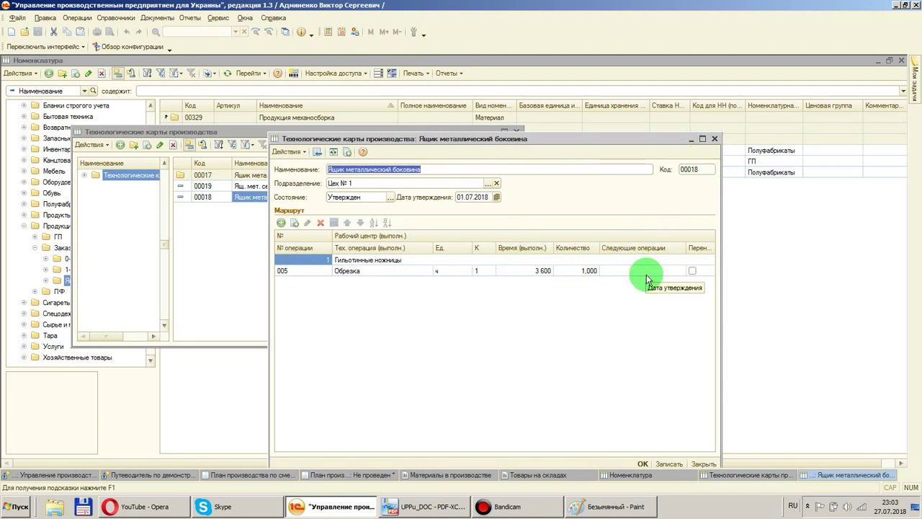
{"action": "left_click", "coordinate": [715, 142]}
{"action": "key", "text": "Escape"}
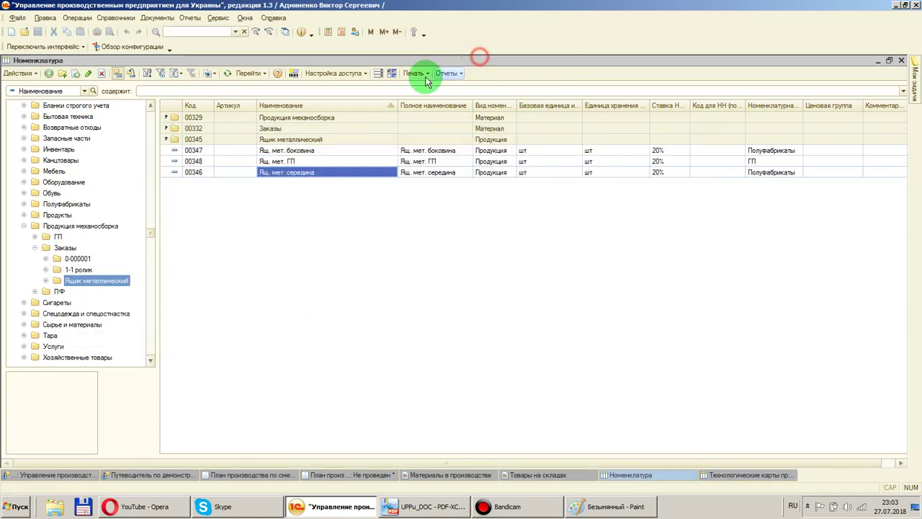
In the specification of Ящ. мет. боковина, set the reproduction type of the Лист металлический component to Производство
{"action": "left_click", "coordinate": [300, 154]}
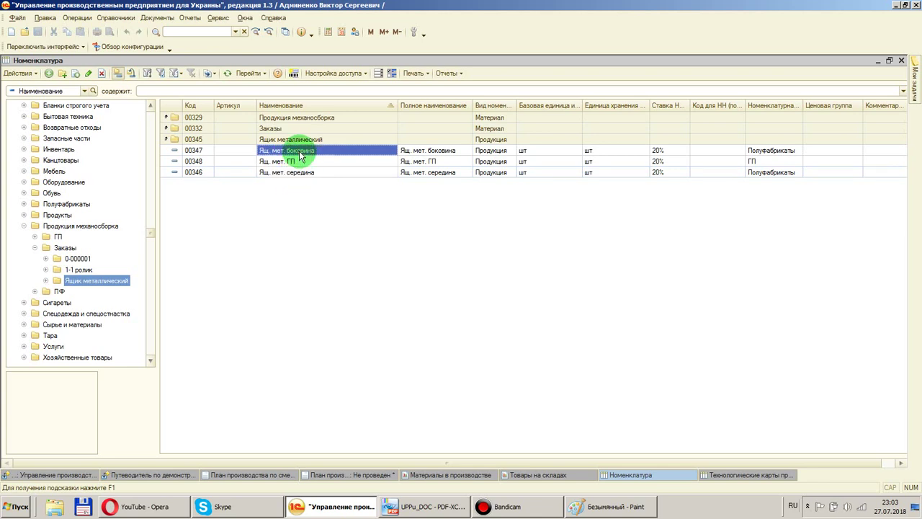
{"action": "double_click", "coordinate": [300, 154]}
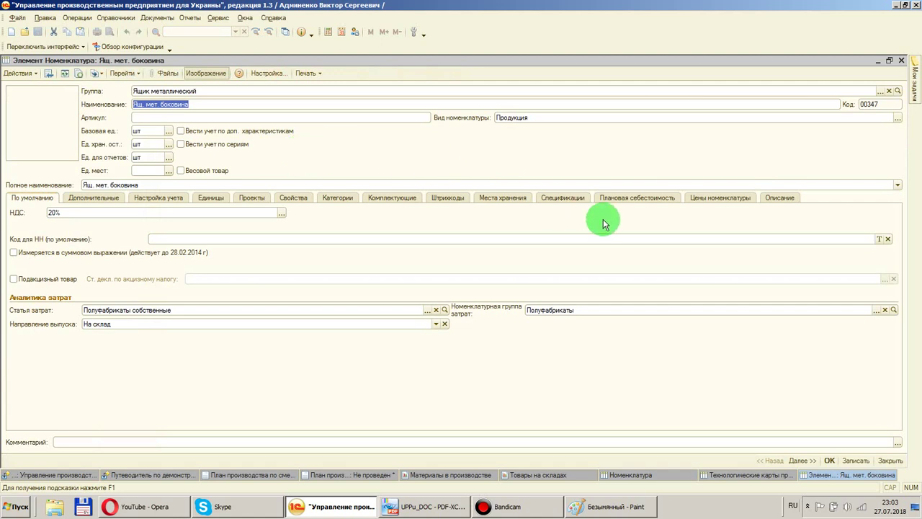
{"action": "left_click", "coordinate": [567, 197]}
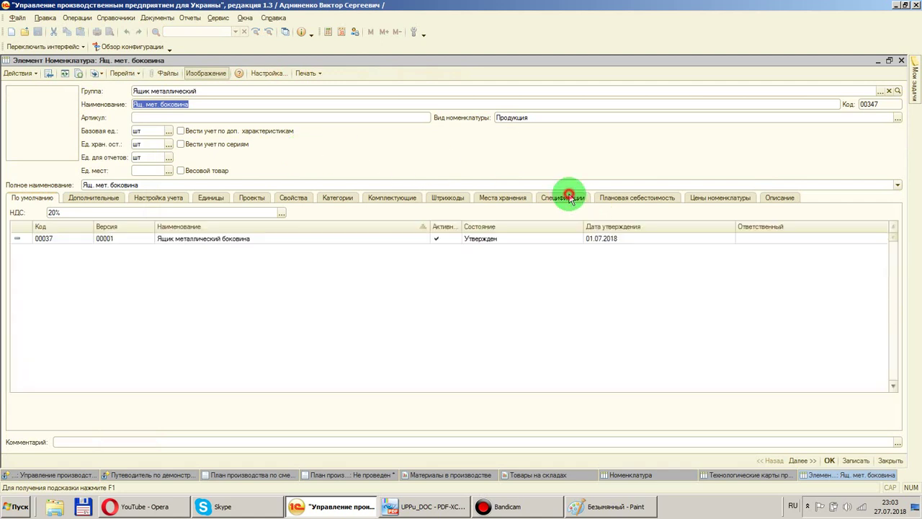
{"action": "double_click", "coordinate": [258, 238]}
{"action": "left_click", "coordinate": [533, 271]}
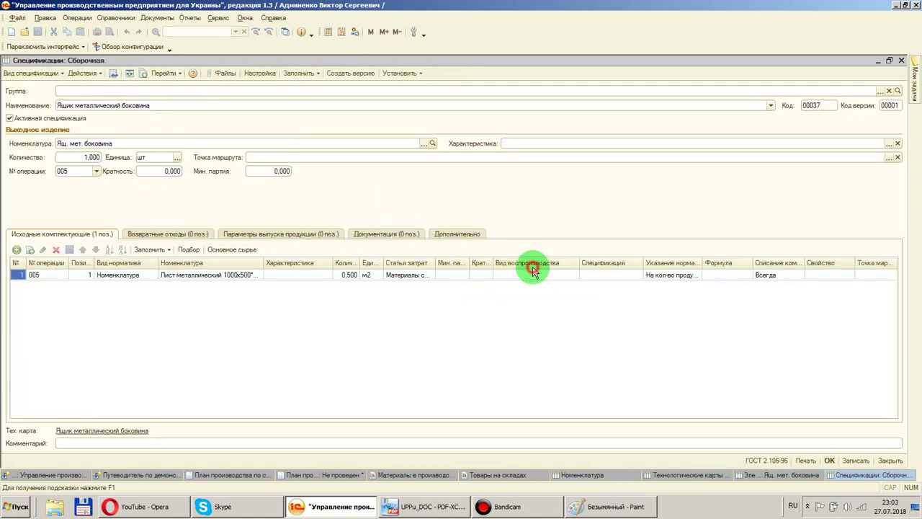
{"action": "left_click", "coordinate": [534, 272]}
{"action": "left_click", "coordinate": [574, 275]}
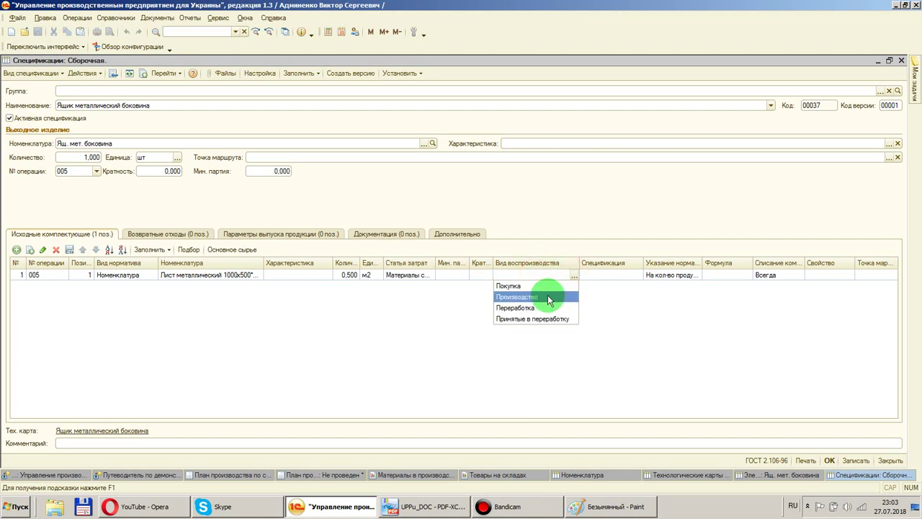
{"action": "left_click", "coordinate": [547, 297]}
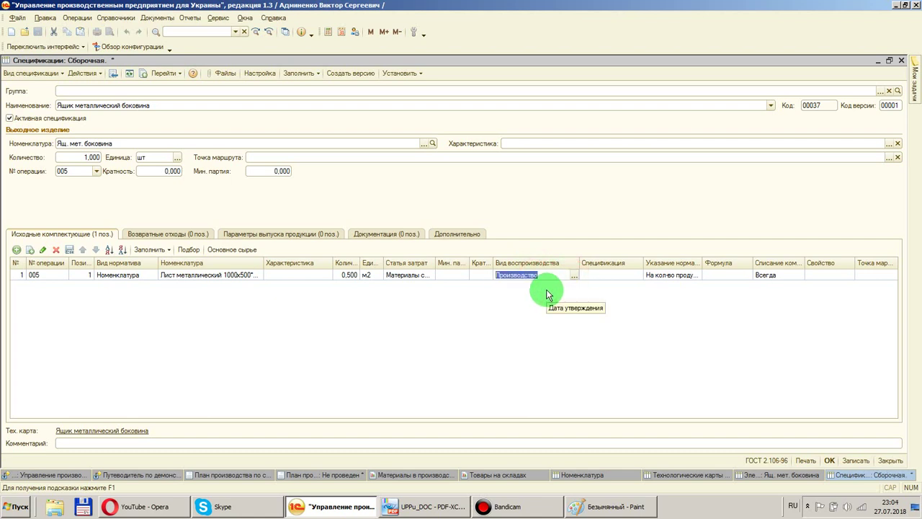
{"action": "left_click", "coordinate": [462, 330]}
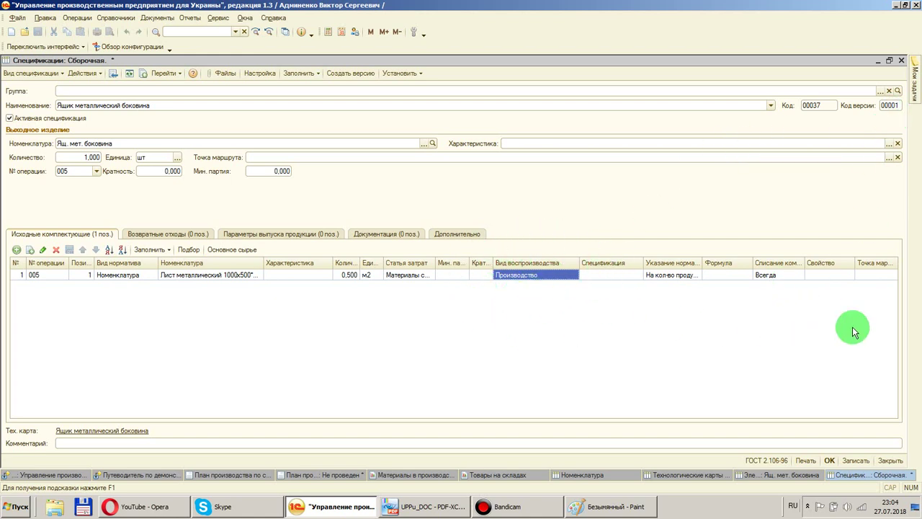
Save the side panel specification and close both it and the item card of Ящ. мет. боковина
{"action": "left_click", "coordinate": [855, 461]}
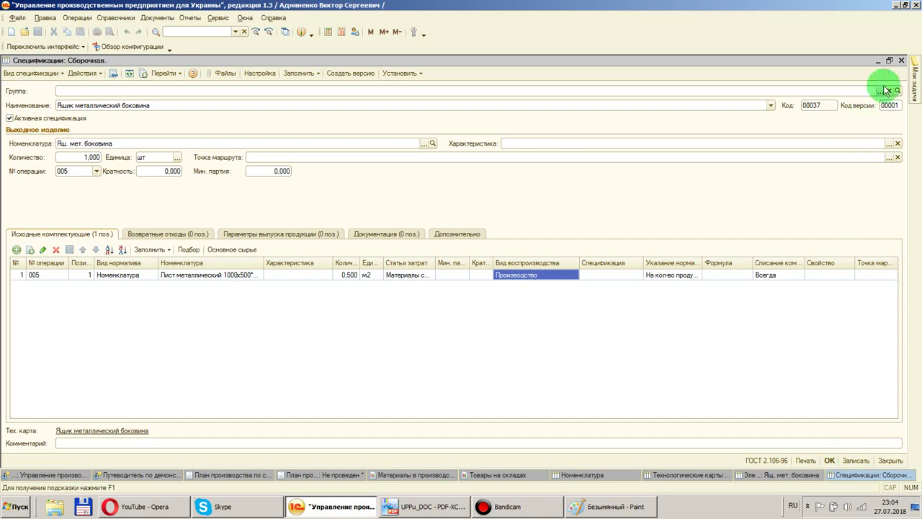
{"action": "left_click", "coordinate": [901, 62]}
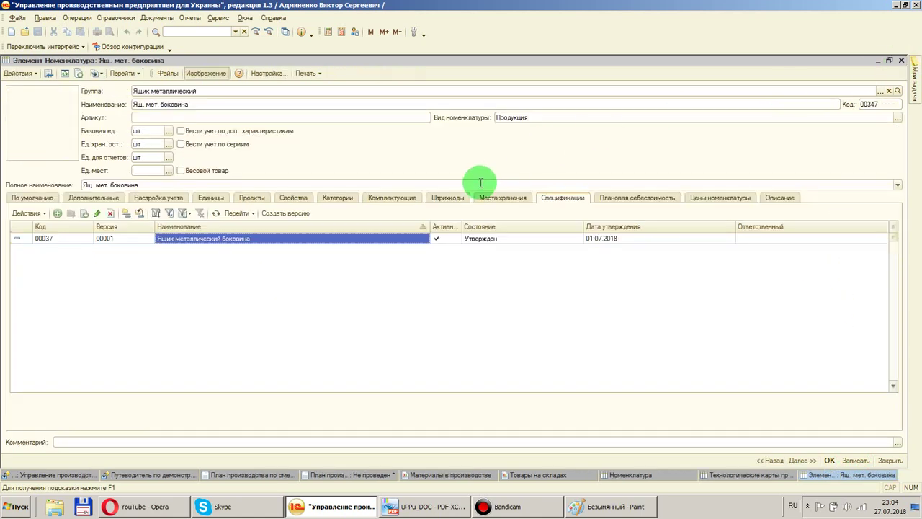
{"action": "left_click", "coordinate": [900, 61]}
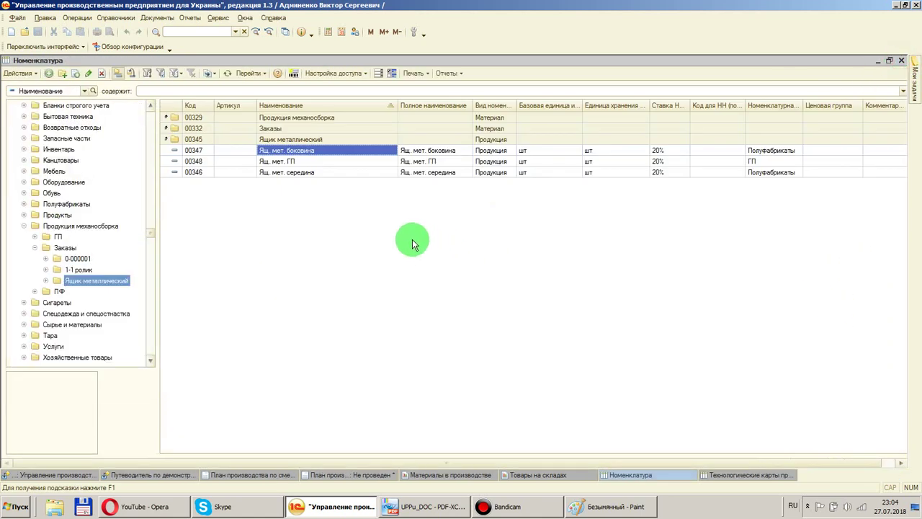
Create a new assembly specification for the item Ящ. мет. ГП and name it Ящ. мет. ГП
{"action": "left_click", "coordinate": [281, 163]}
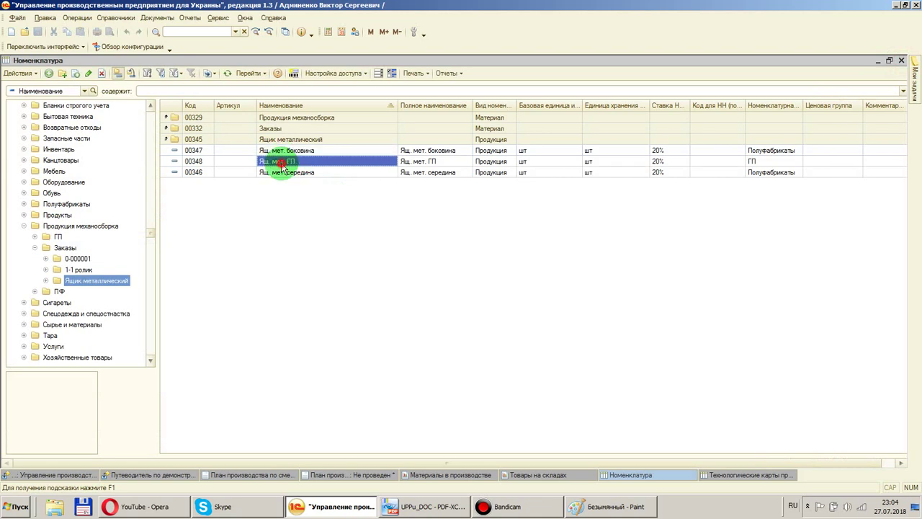
{"action": "double_click", "coordinate": [281, 163]}
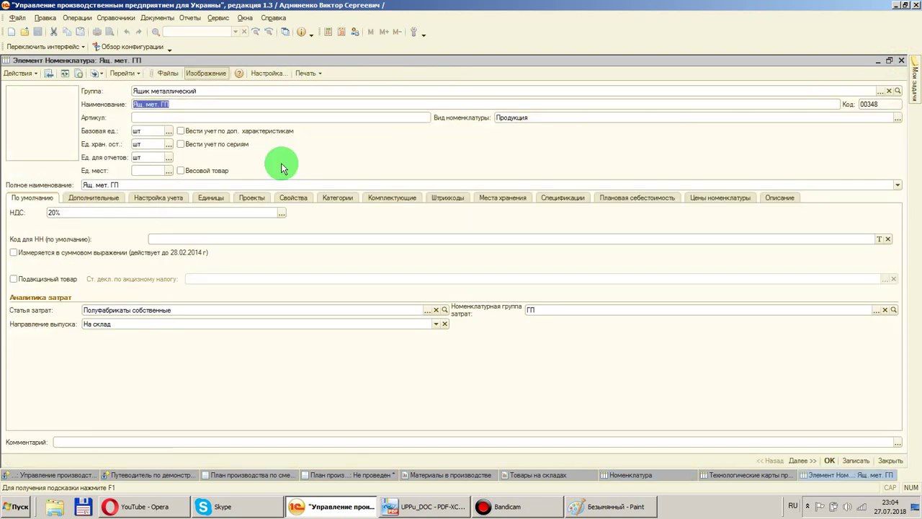
{"action": "left_click", "coordinate": [545, 200]}
{"action": "left_click", "coordinate": [58, 214]}
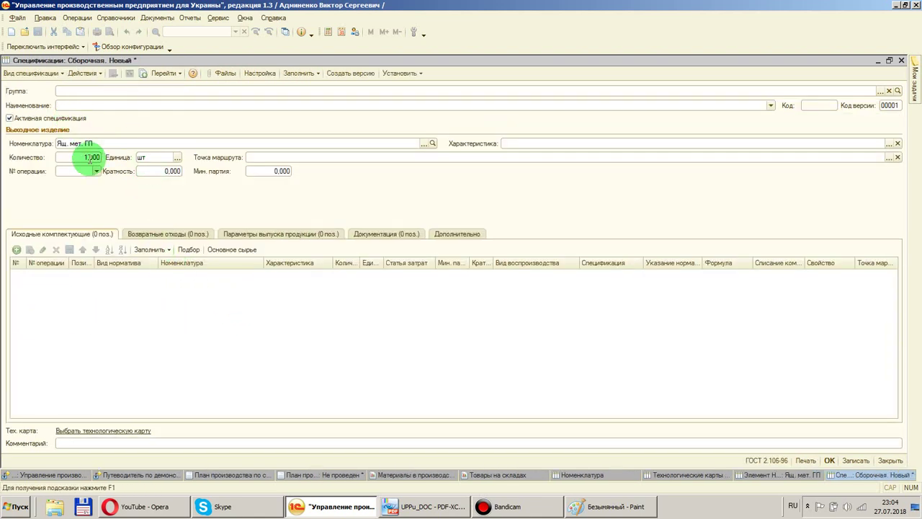
{"action": "left_click", "coordinate": [103, 144]}
{"action": "key", "text": "ctrl+c"}
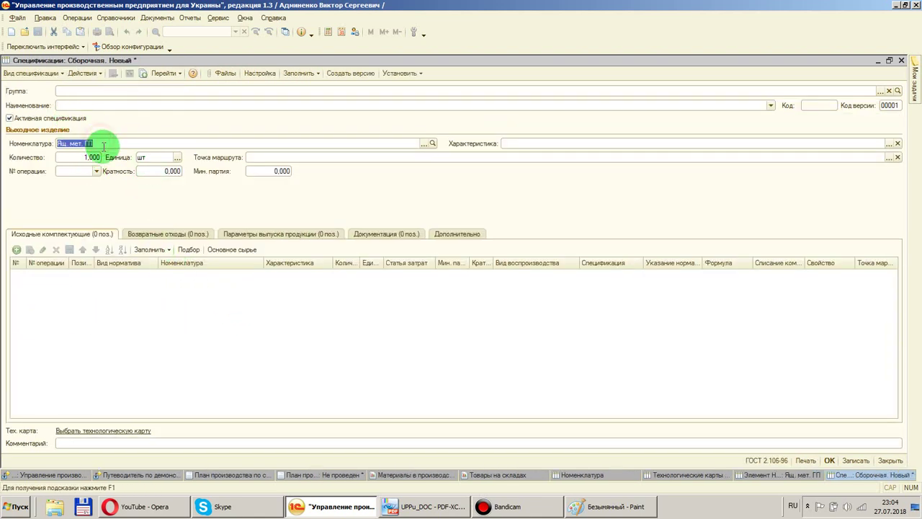
{"action": "left_click", "coordinate": [83, 106]}
{"action": "key", "text": "ctrl+v"}
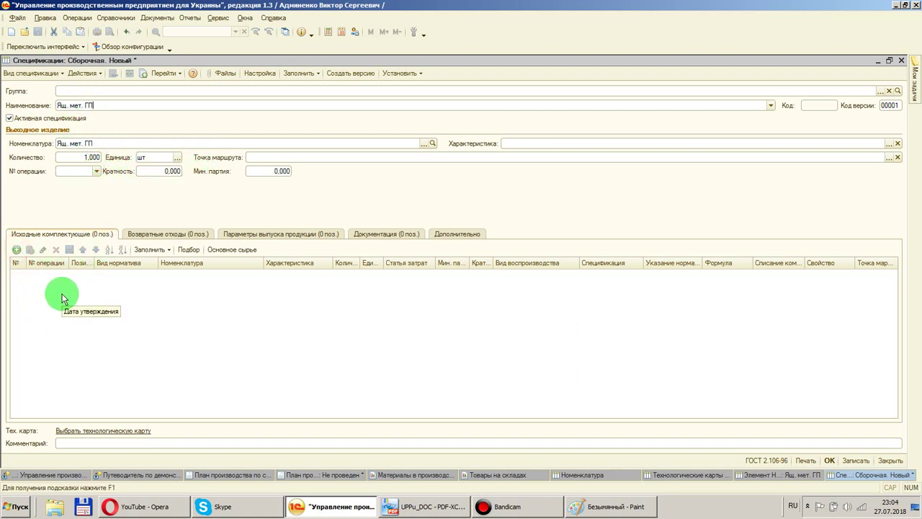
Add a new row to the source components of the Ящ. мет. ГП specification
{"action": "left_click", "coordinate": [16, 250]}
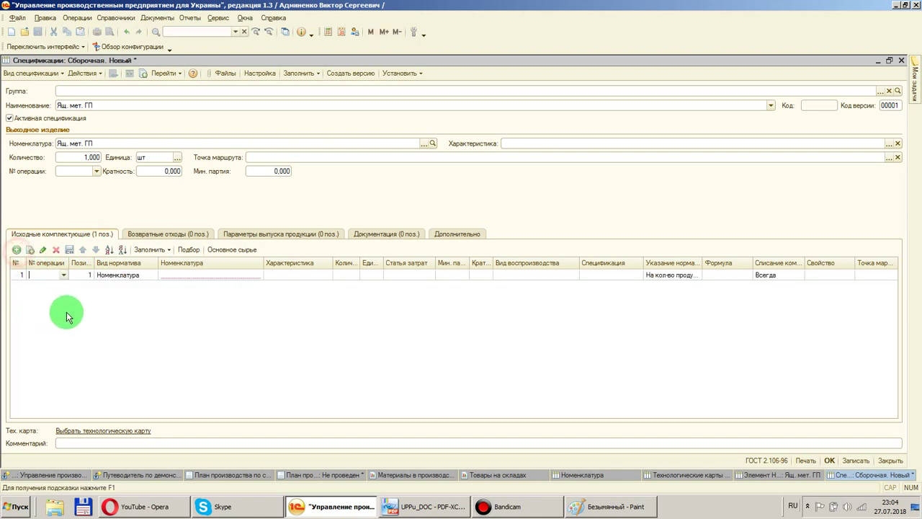
{"action": "left_click", "coordinate": [238, 275]}
{"action": "left_click", "coordinate": [249, 275]}
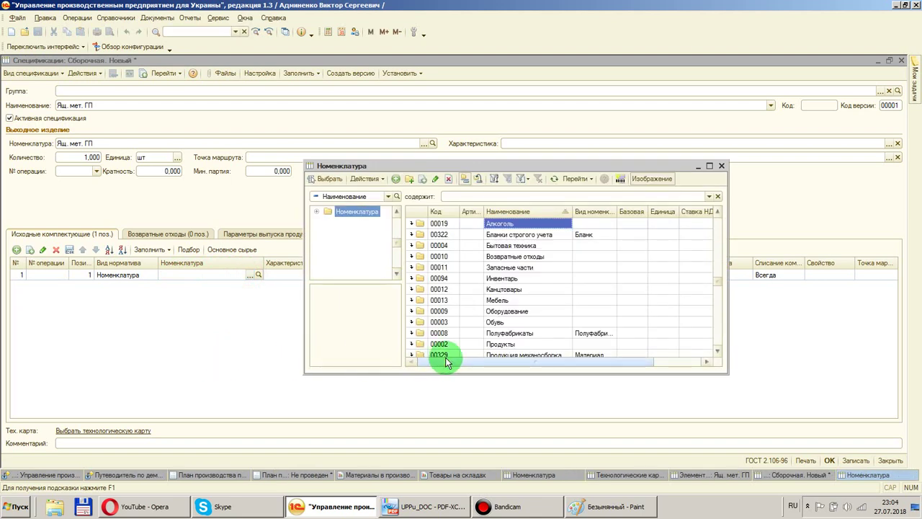
{"action": "left_click", "coordinate": [513, 322]}
{"action": "left_click", "coordinate": [519, 333]}
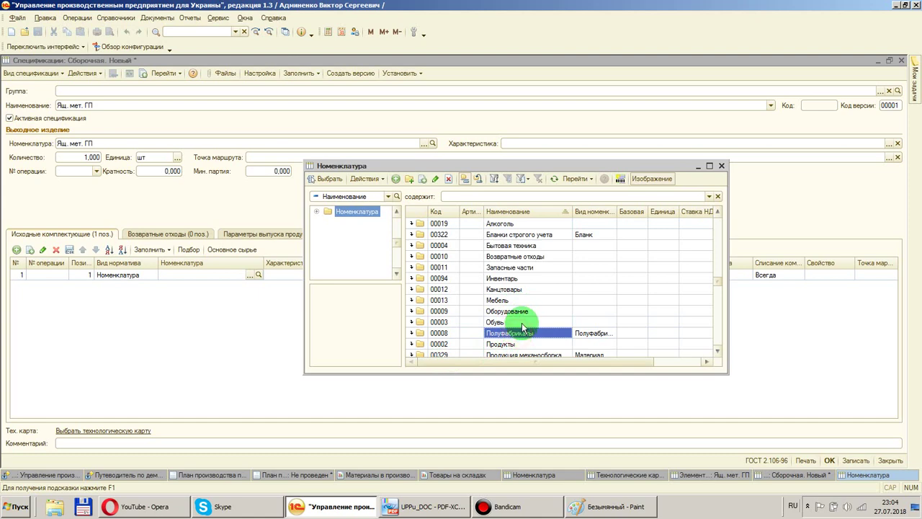
{"action": "scroll", "coordinate": [523, 327], "scroll_direction": "down", "scroll_amount": 3}
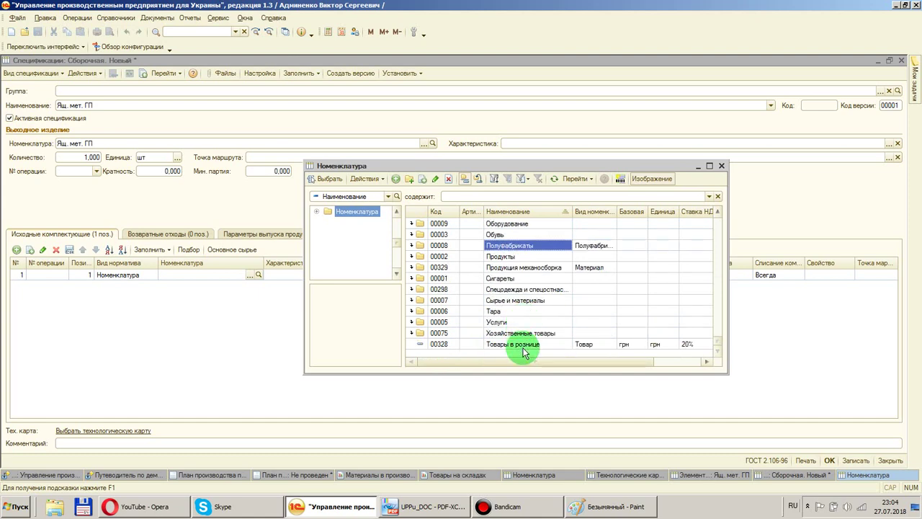
{"action": "left_click", "coordinate": [722, 166]}
Find the item by "ящ" and choose Ящ. мет. боковина as the first source component
{"action": "left_click", "coordinate": [193, 275]}
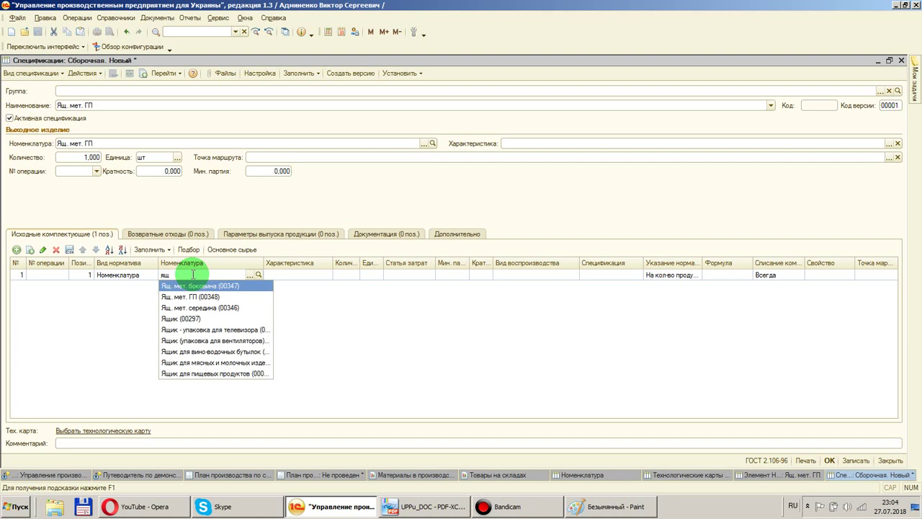
{"action": "left_click", "coordinate": [192, 275]}
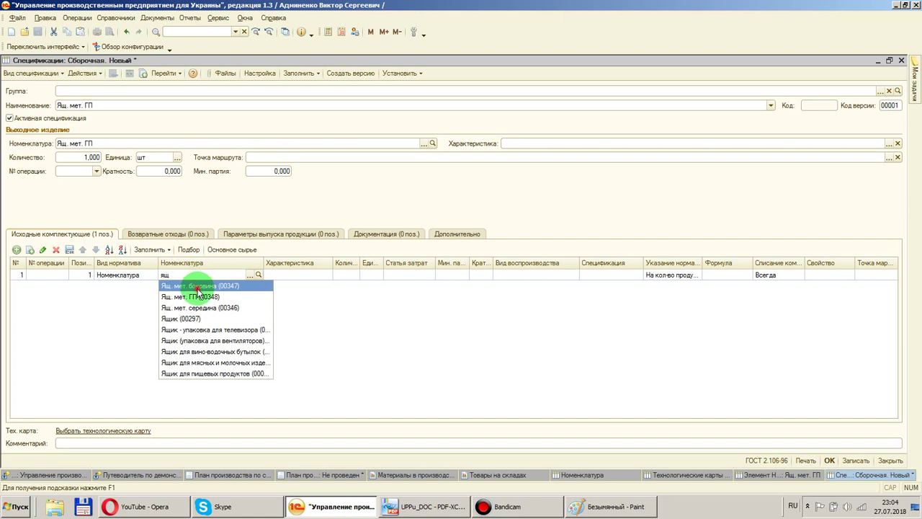
{"action": "left_click", "coordinate": [196, 286]}
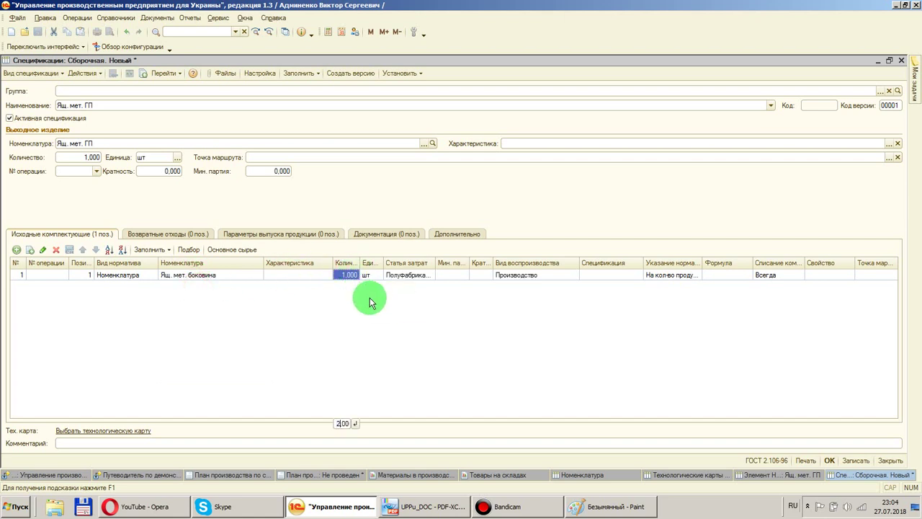
Set the quantity of the Ящ. мет. боковина component to 2
{"action": "type", "text": "2"}
{"action": "key", "text": "Return"}
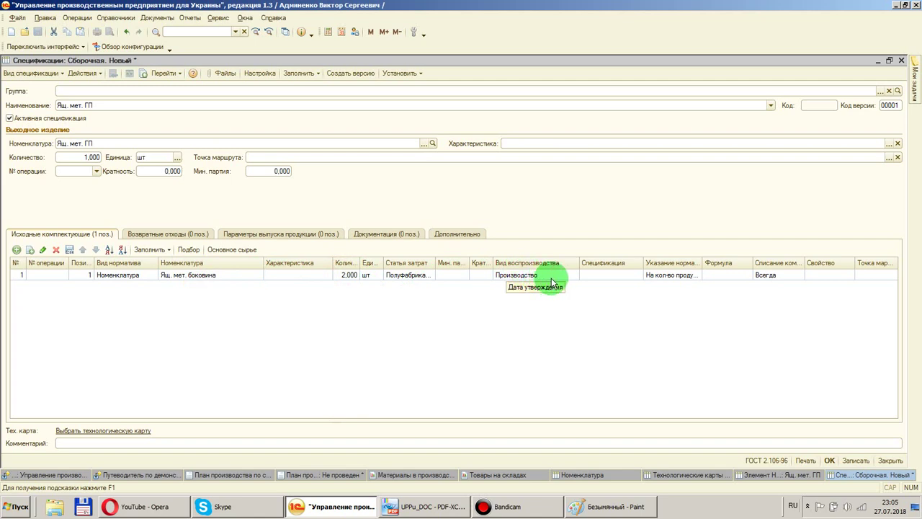
{"action": "left_click", "coordinate": [540, 313]}
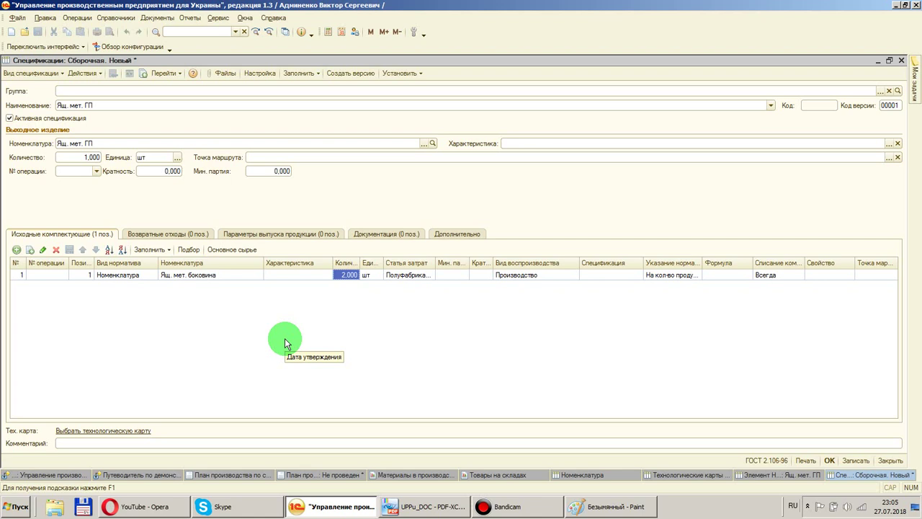
Add Ящ. мет. середина as the second source component of the specification
{"action": "left_click", "coordinate": [17, 251]}
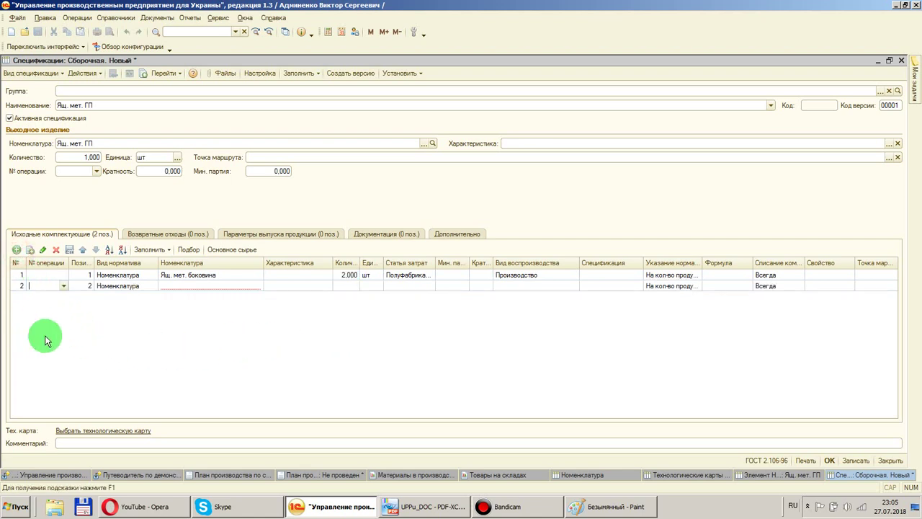
{"action": "left_click", "coordinate": [223, 286]}
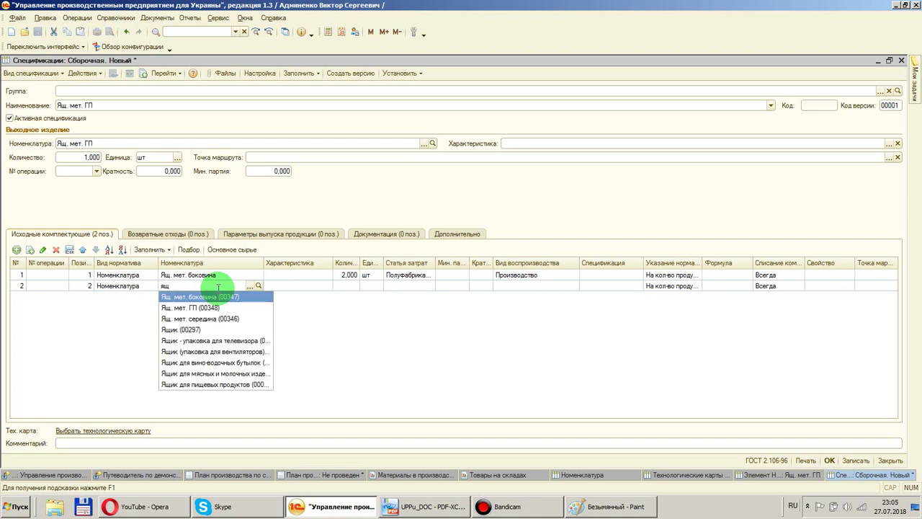
{"action": "left_click", "coordinate": [209, 322]}
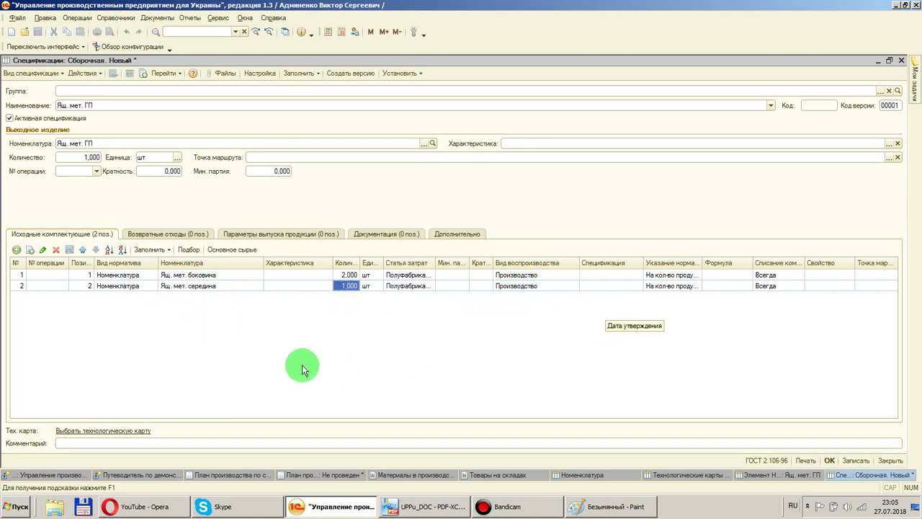
{"action": "left_click", "coordinate": [264, 340]}
Save the new Ящ. мет. ГП specification and open the selection of a production process card for it
{"action": "left_click", "coordinate": [123, 431]}
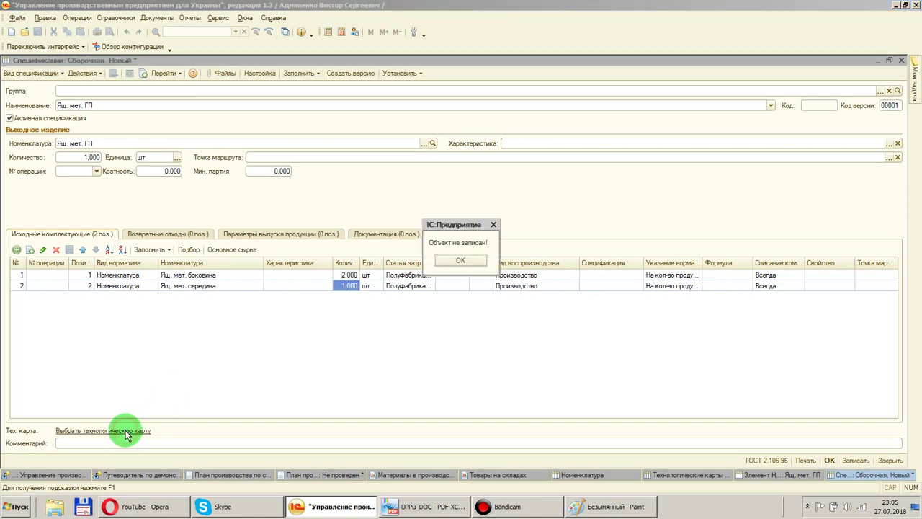
{"action": "left_click", "coordinate": [458, 261]}
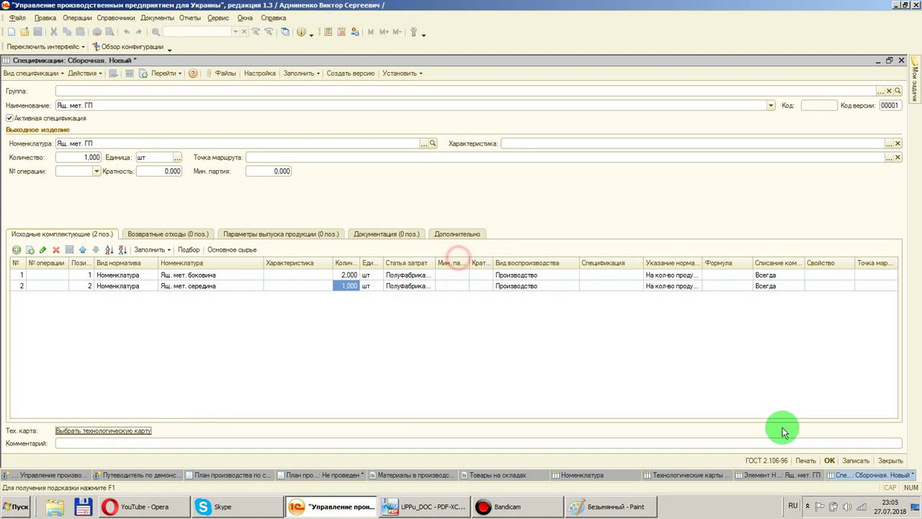
{"action": "left_click", "coordinate": [850, 460]}
{"action": "left_click", "coordinate": [117, 430]}
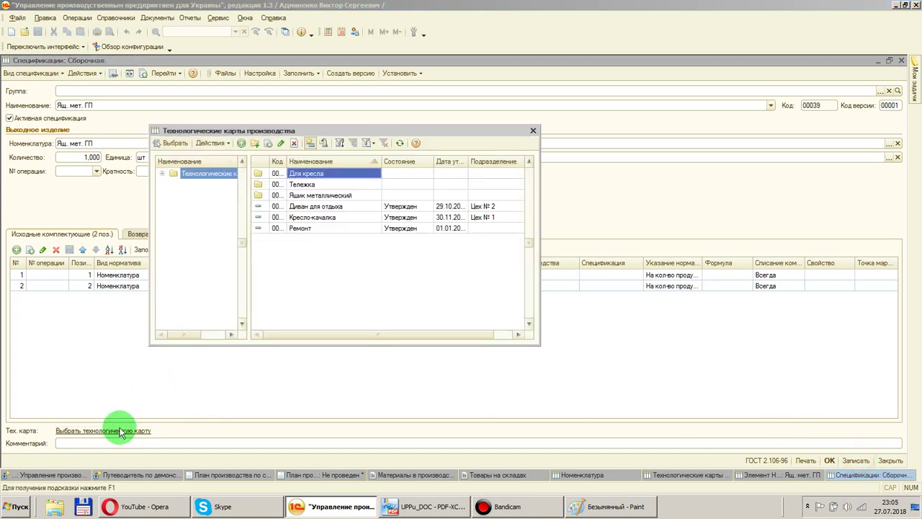
In the Ящик металлический folder, create process card Ящ. мет. ГП for Цех № 1 with state Утвержден and approval date 01.07.2018
{"action": "double_click", "coordinate": [314, 196]}
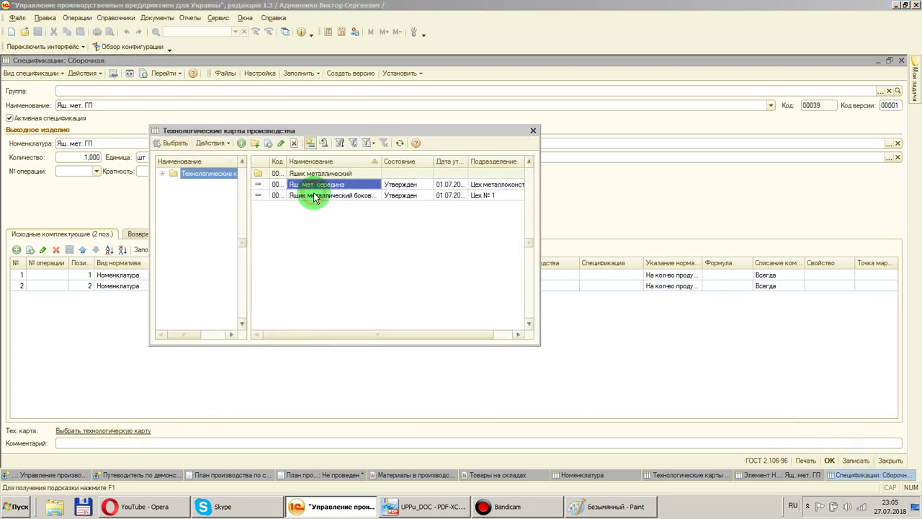
{"action": "left_click", "coordinate": [241, 142]}
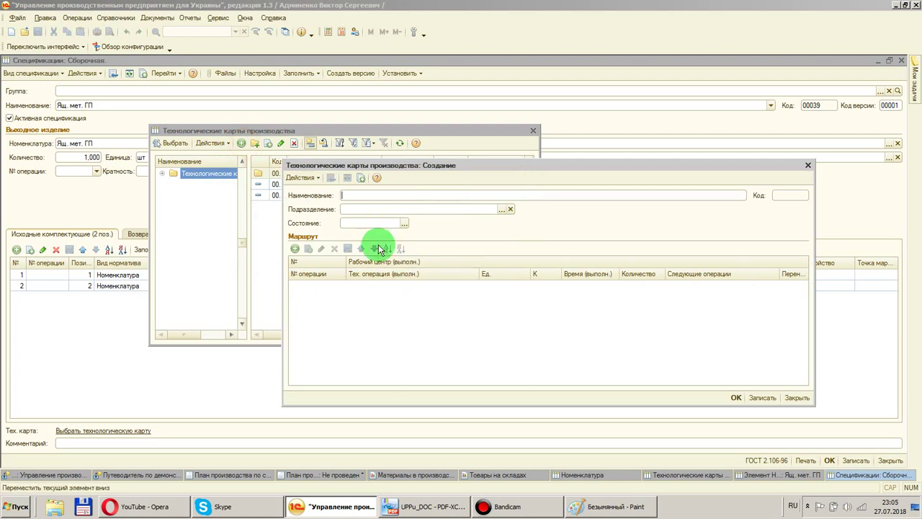
{"action": "left_click", "coordinate": [502, 209]}
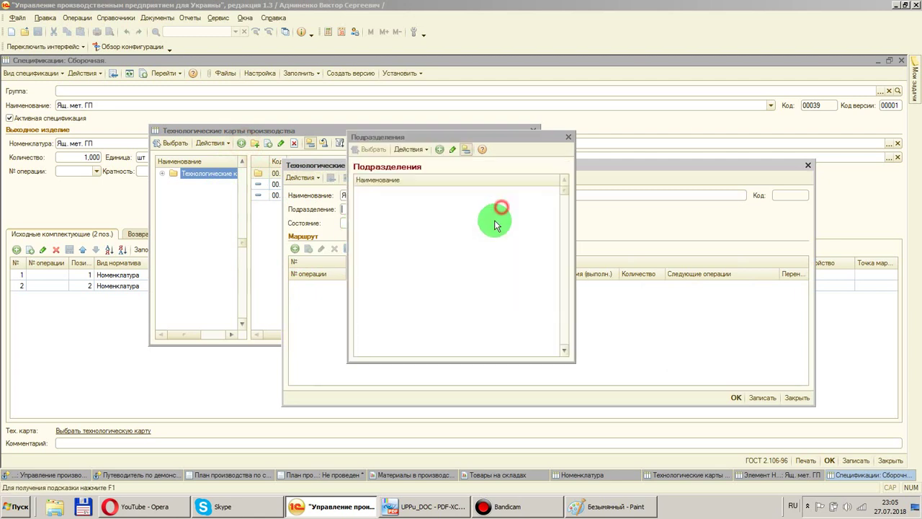
{"action": "double_click", "coordinate": [413, 301]}
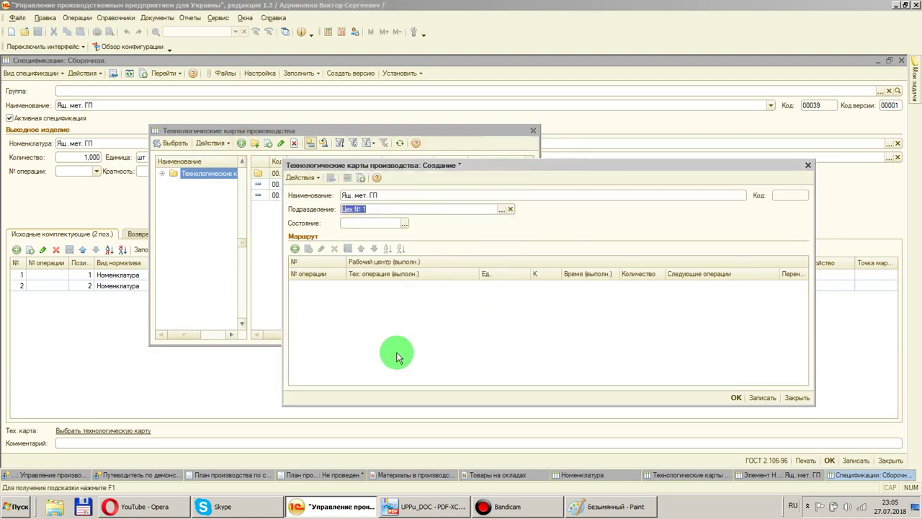
{"action": "left_click", "coordinate": [404, 224]}
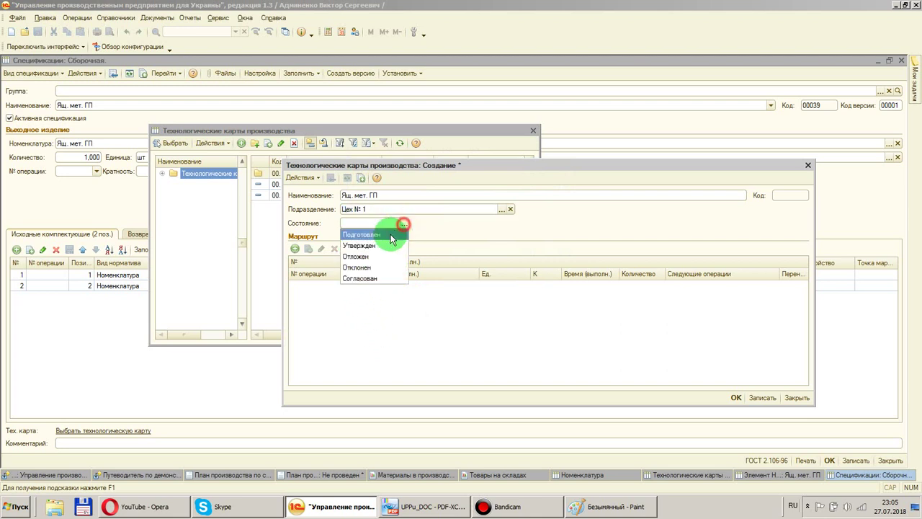
{"action": "left_click", "coordinate": [371, 248]}
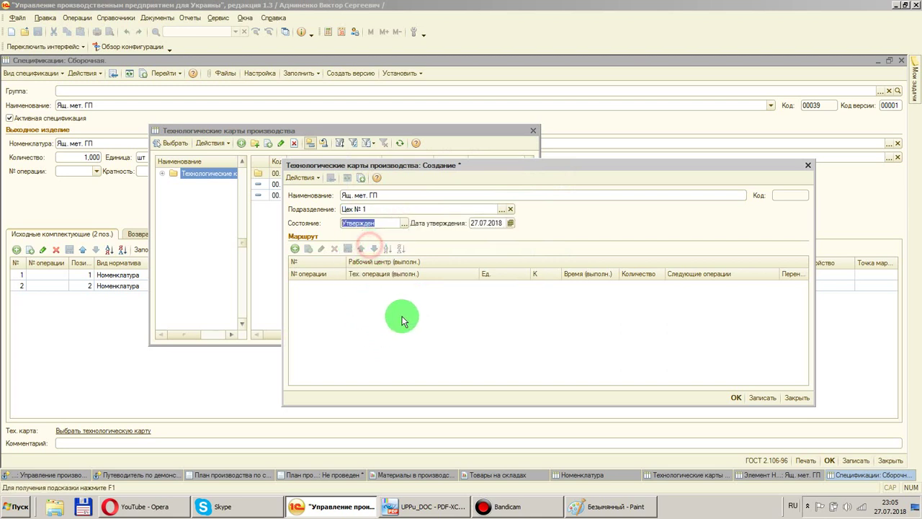
{"action": "left_click", "coordinate": [511, 222]}
{"action": "left_click", "coordinate": [544, 252]}
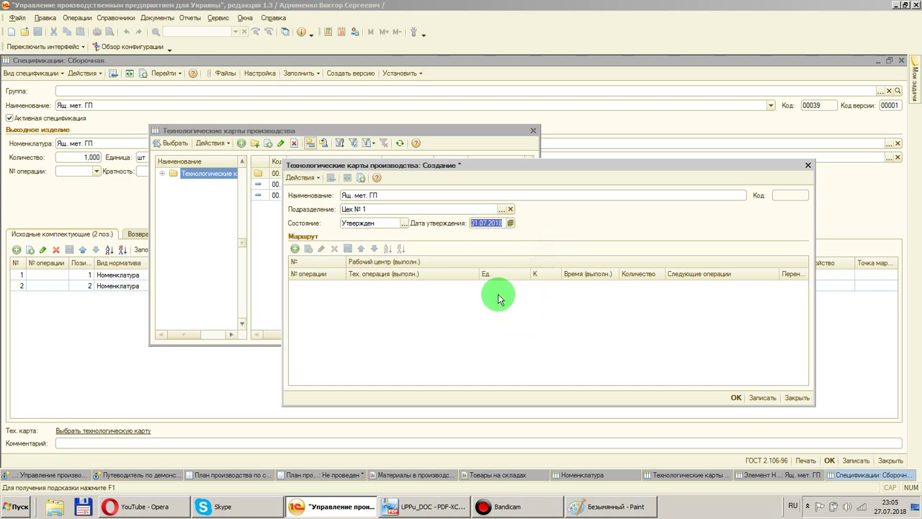
Add the first route row with the work centre Сварочный аппарат пост. тока from the Машиностроение group
{"action": "left_click", "coordinate": [295, 248]}
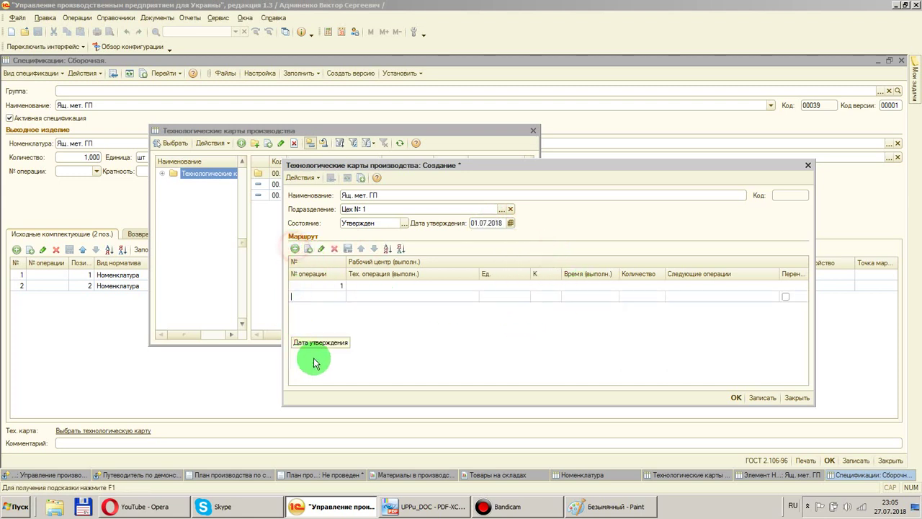
{"action": "left_click", "coordinate": [793, 287]}
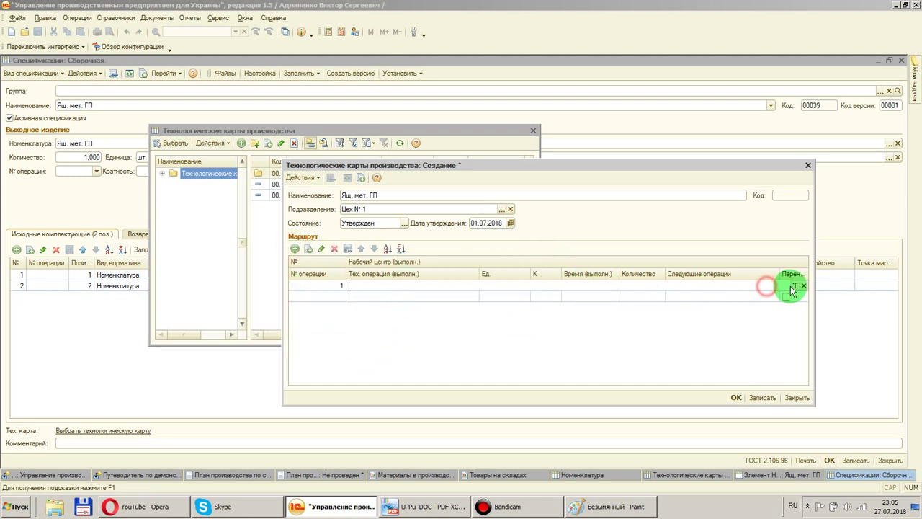
{"action": "left_click", "coordinate": [795, 286]}
{"action": "double_click", "coordinate": [422, 181]}
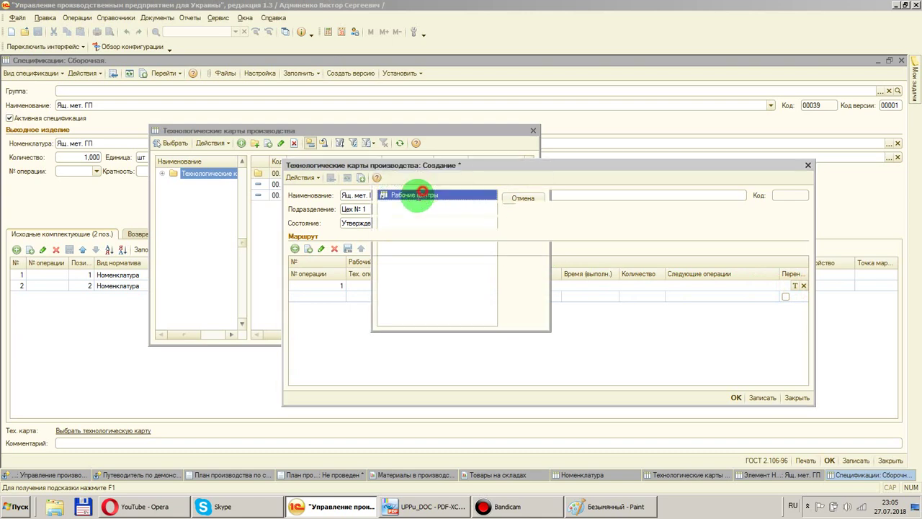
{"action": "left_click", "coordinate": [795, 286]}
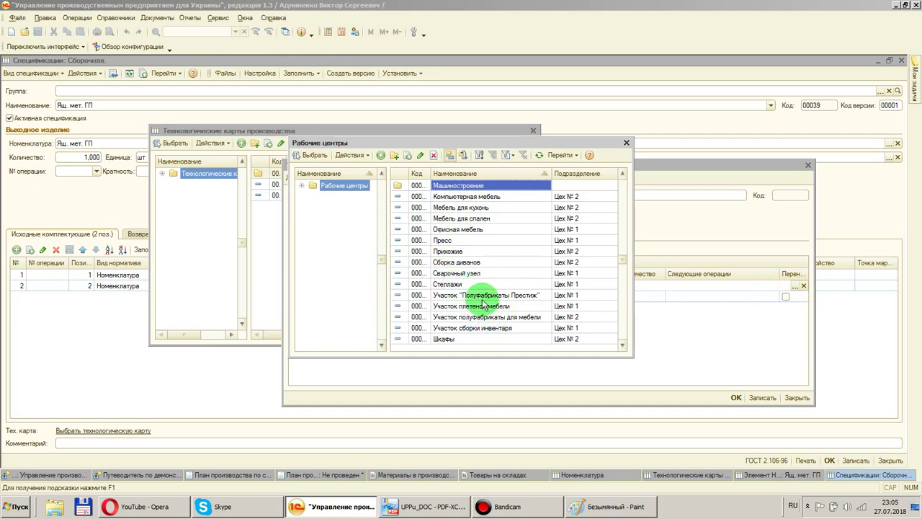
{"action": "left_click", "coordinate": [443, 240]}
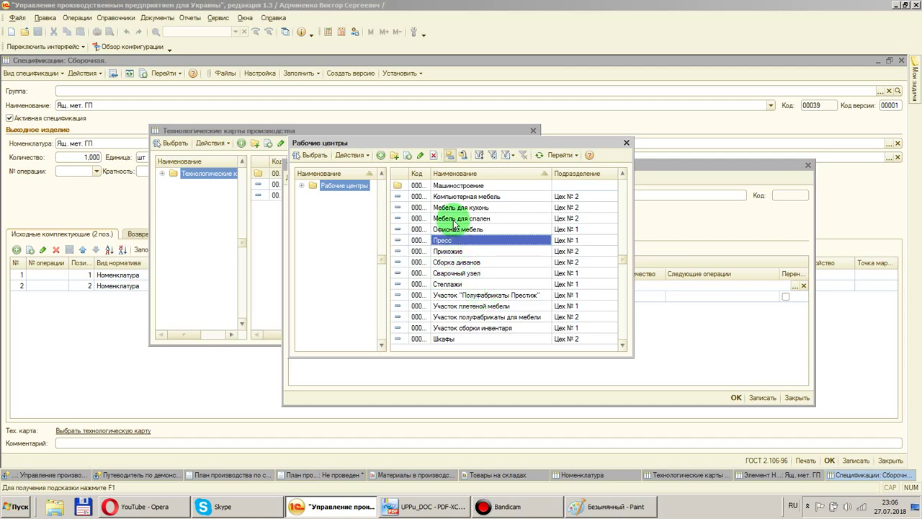
{"action": "double_click", "coordinate": [458, 186]}
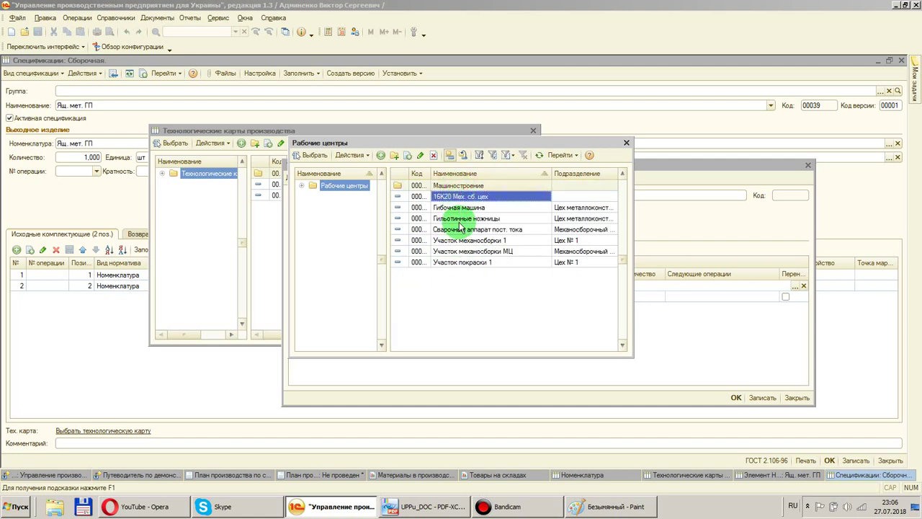
{"action": "double_click", "coordinate": [462, 232]}
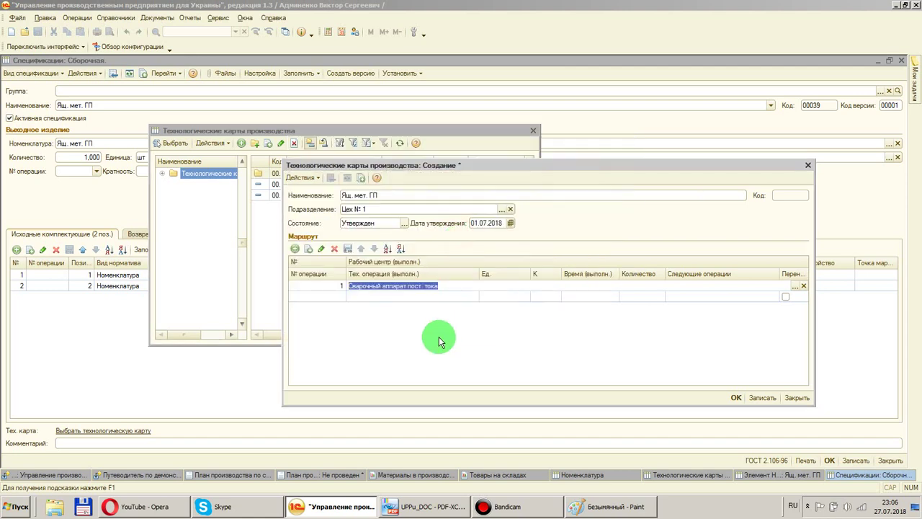
Assign the Сварочная operation from the Машиностроение group to the first route row and number it 005
{"action": "left_click", "coordinate": [436, 297]}
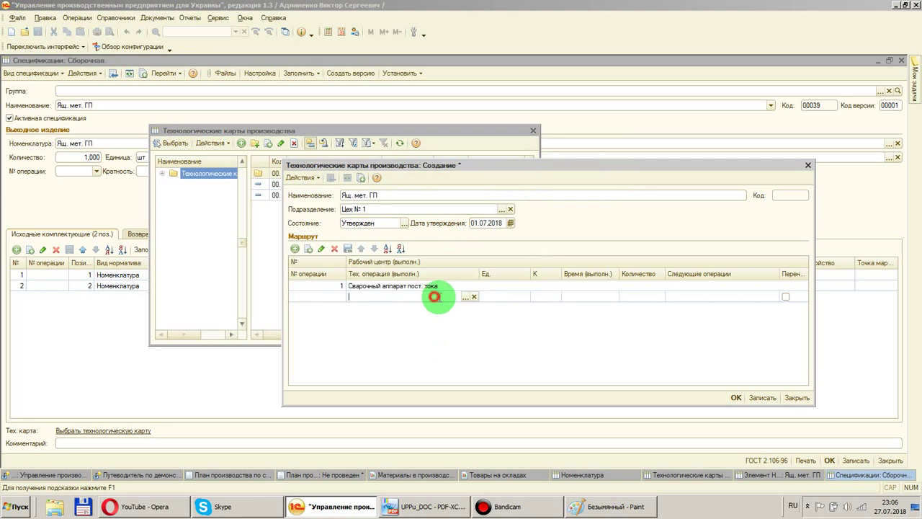
{"action": "left_click", "coordinate": [464, 295]}
{"action": "double_click", "coordinate": [418, 188]}
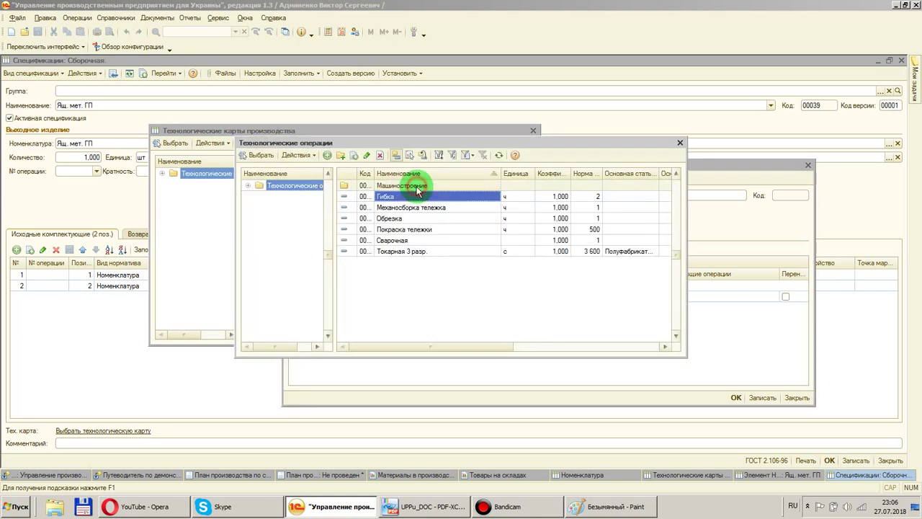
{"action": "double_click", "coordinate": [394, 242]}
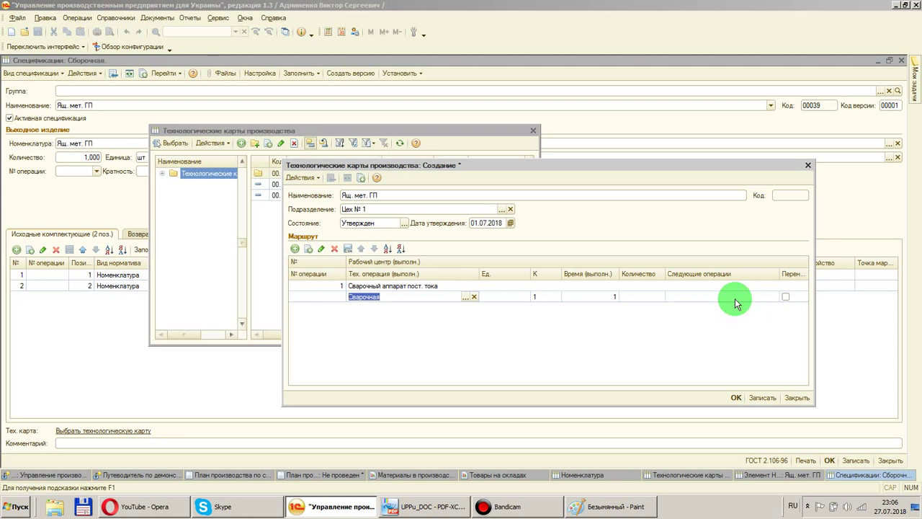
{"action": "left_click", "coordinate": [296, 298]}
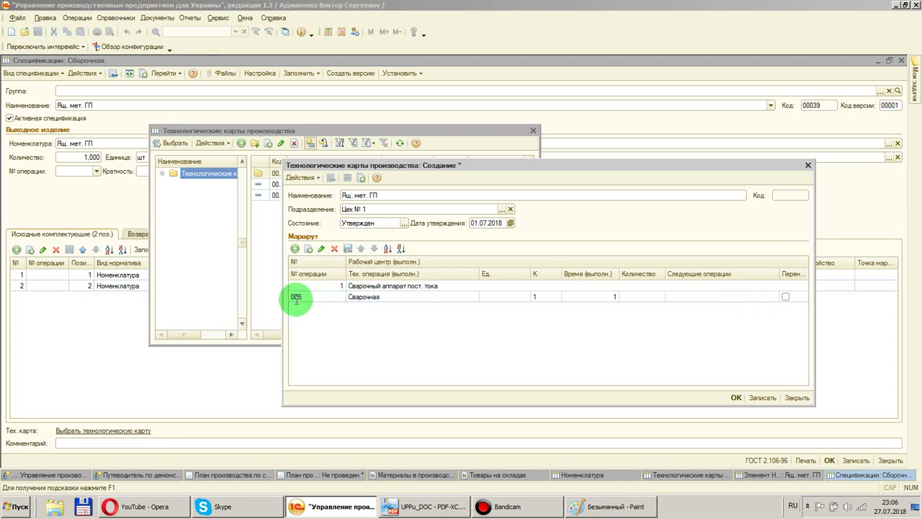
{"action": "key", "text": "Tab"}
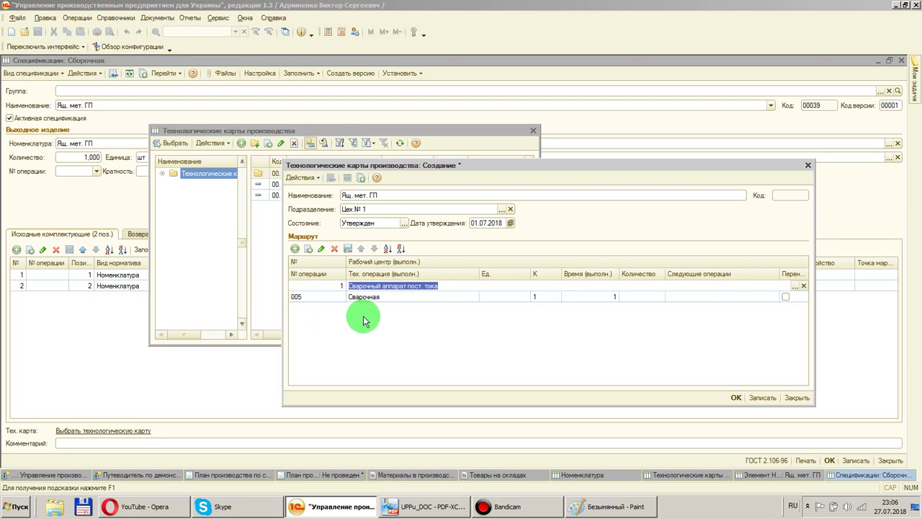
Add a second route row with work centre Участок покраски 1 and operation Покраска тележки, both from the Машиностроение group
{"action": "left_click", "coordinate": [294, 249]}
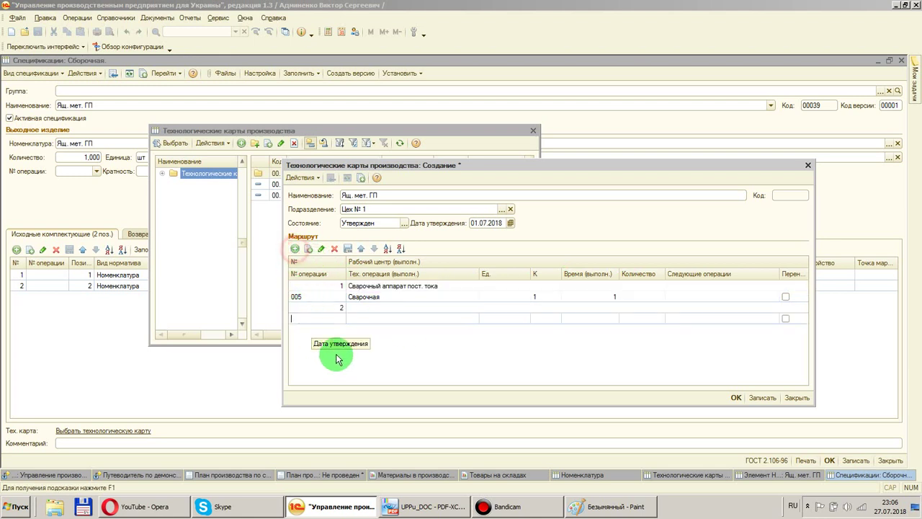
{"action": "left_click", "coordinate": [482, 307]}
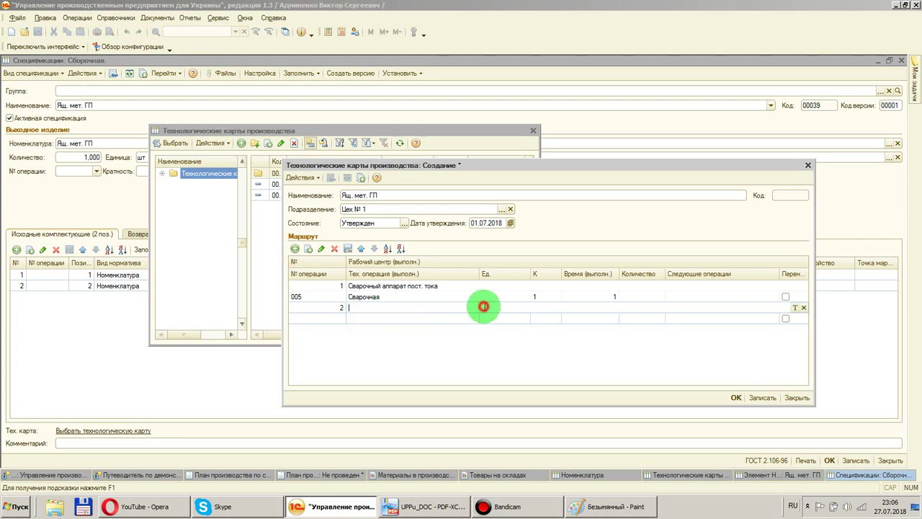
{"action": "left_click", "coordinate": [797, 308]}
{"action": "double_click", "coordinate": [415, 196]}
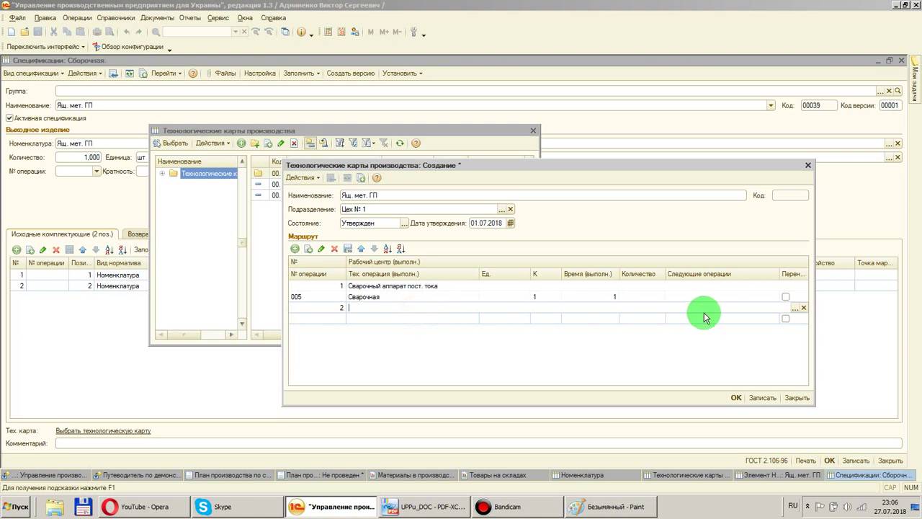
{"action": "left_click", "coordinate": [795, 308]}
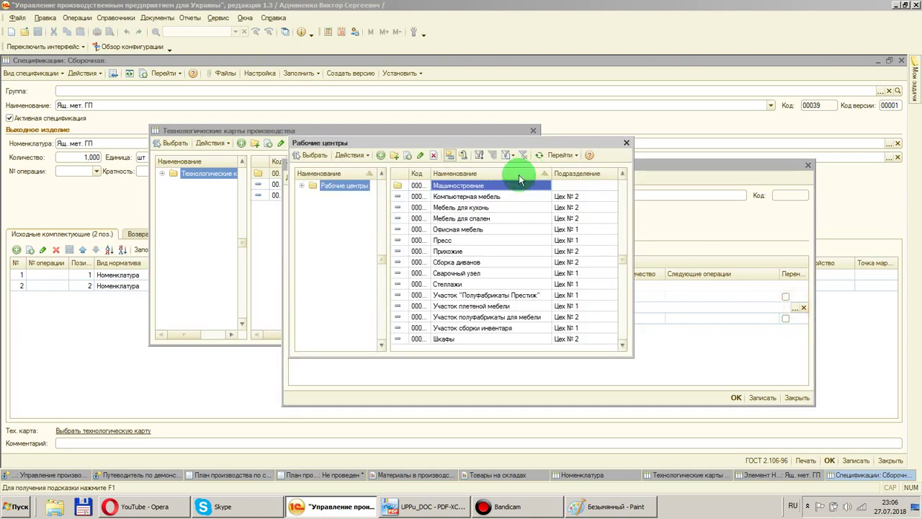
{"action": "double_click", "coordinate": [463, 186]}
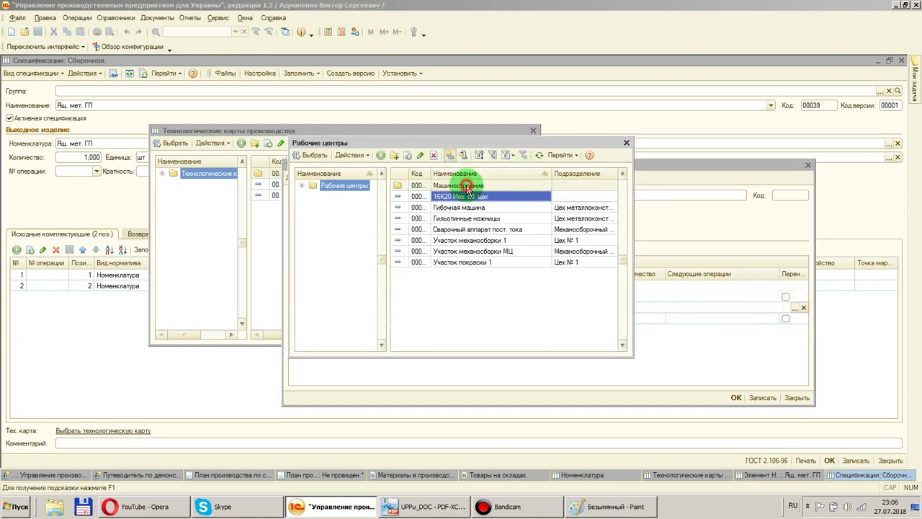
{"action": "double_click", "coordinate": [472, 264]}
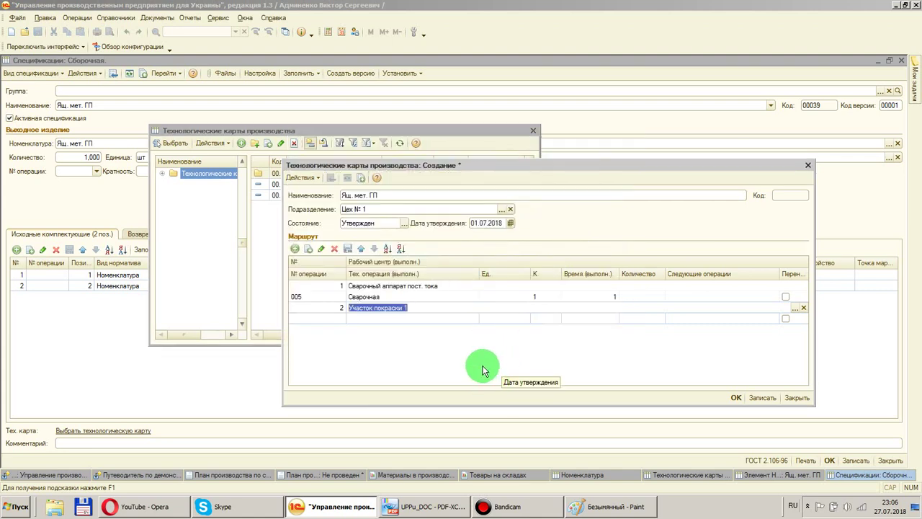
{"action": "double_click", "coordinate": [459, 318]}
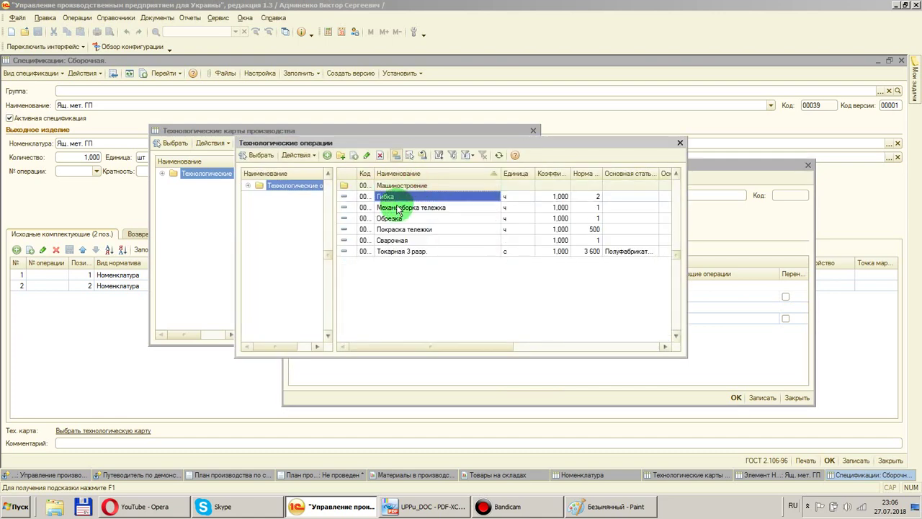
{"action": "double_click", "coordinate": [395, 229]}
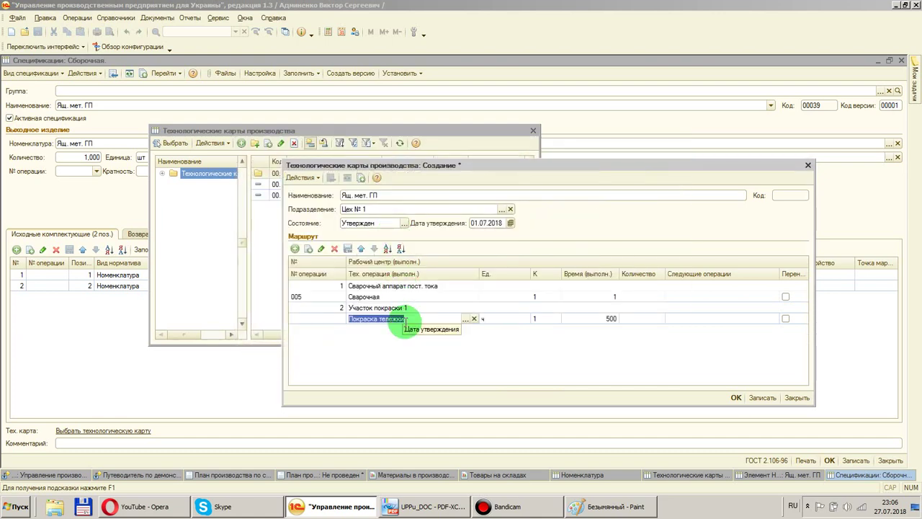
Reselect the Покраска тележки operation in the second route row and set the Сварочная operation's time to 1 000
{"action": "left_click", "coordinate": [464, 318]}
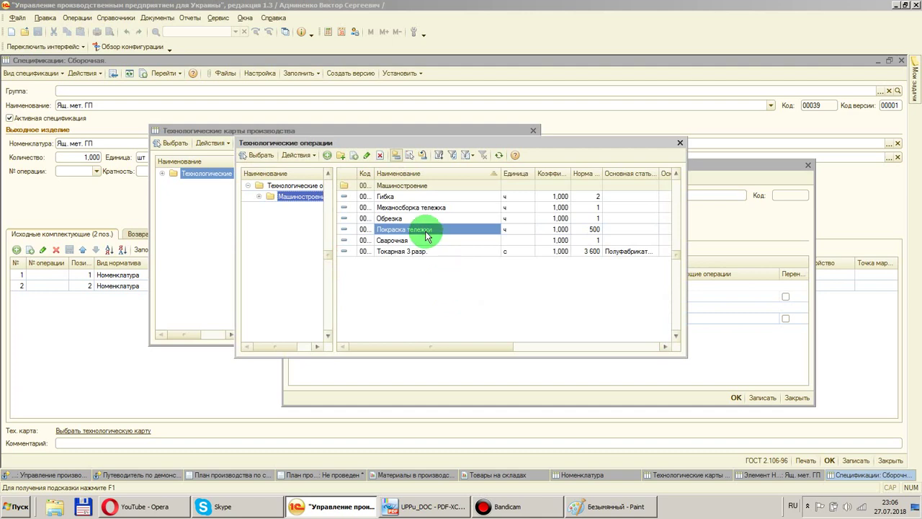
{"action": "double_click", "coordinate": [377, 231]}
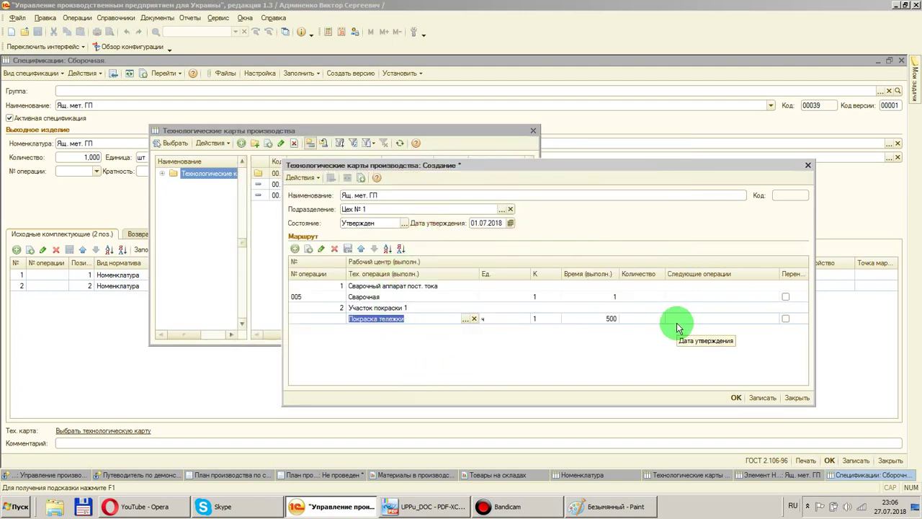
{"action": "double_click", "coordinate": [599, 296]}
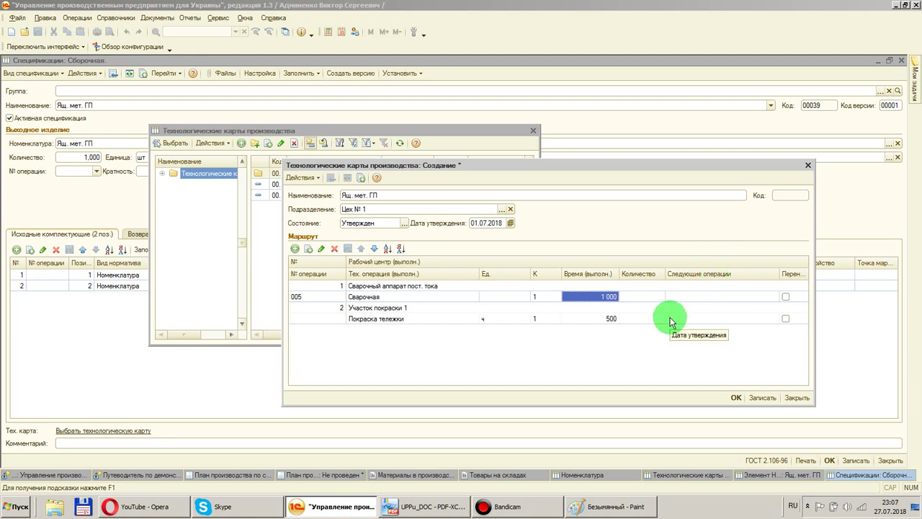
Add operation 005 to the following operations of the Сварочная route row
{"action": "double_click", "coordinate": [748, 296]}
{"action": "left_click", "coordinate": [765, 296]}
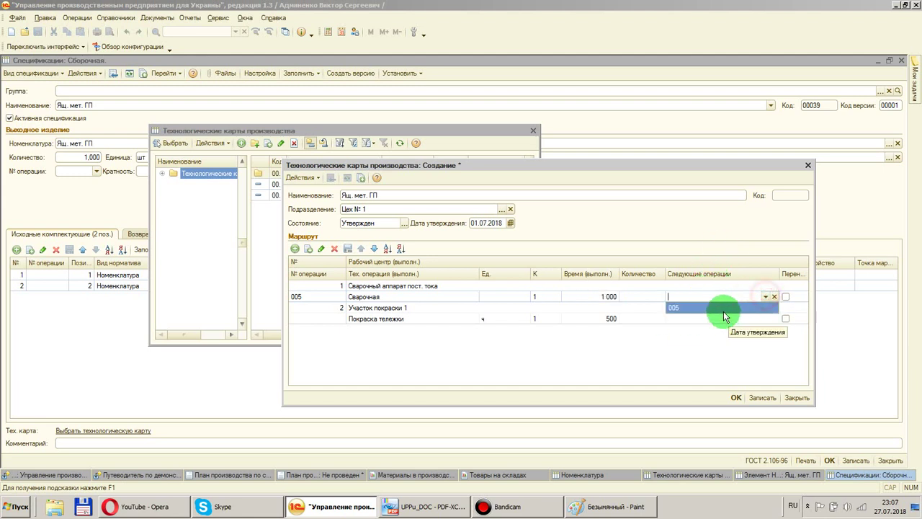
{"action": "left_click", "coordinate": [724, 308]}
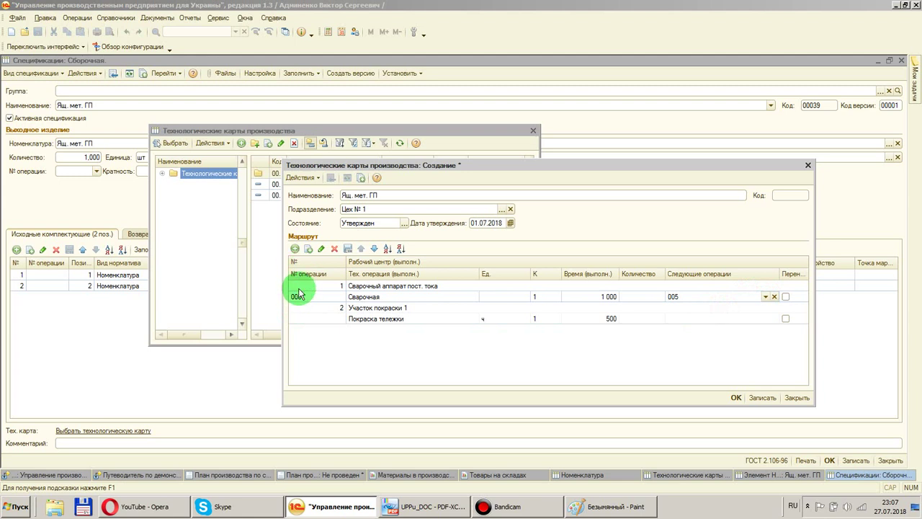
Number the Покраска тележки operation 010, add 010 to the Сварочная row's following operations, and save the process card
{"action": "double_click", "coordinate": [300, 318]}
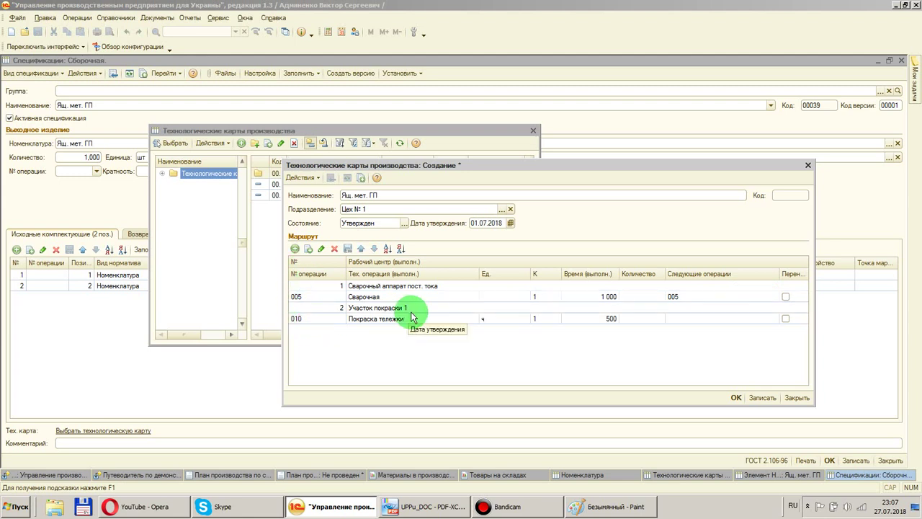
{"action": "left_click", "coordinate": [768, 297]}
{"action": "left_click", "coordinate": [767, 297]}
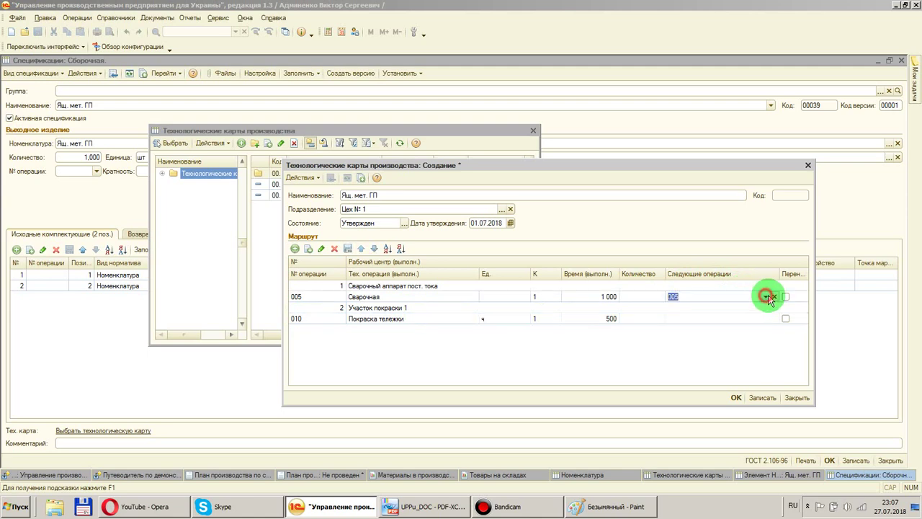
{"action": "left_click", "coordinate": [765, 296]}
{"action": "left_click", "coordinate": [716, 317]}
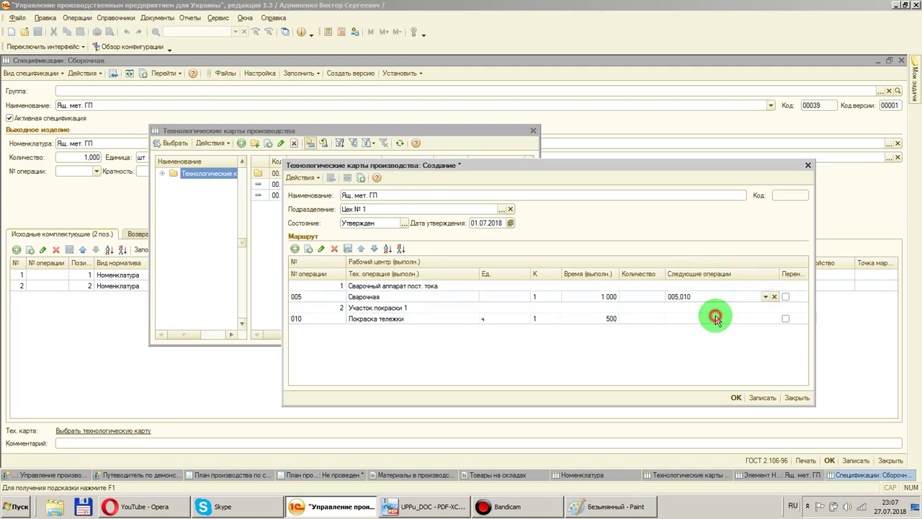
{"action": "left_click", "coordinate": [736, 397]}
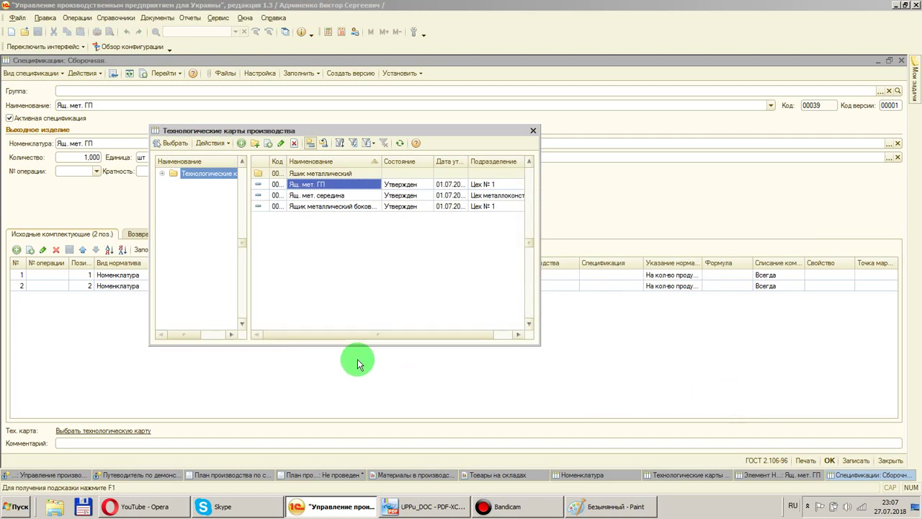
Assign the Ящ. мет. ГП process card to the specification with the setting date 01.07.2018
{"action": "double_click", "coordinate": [318, 189]}
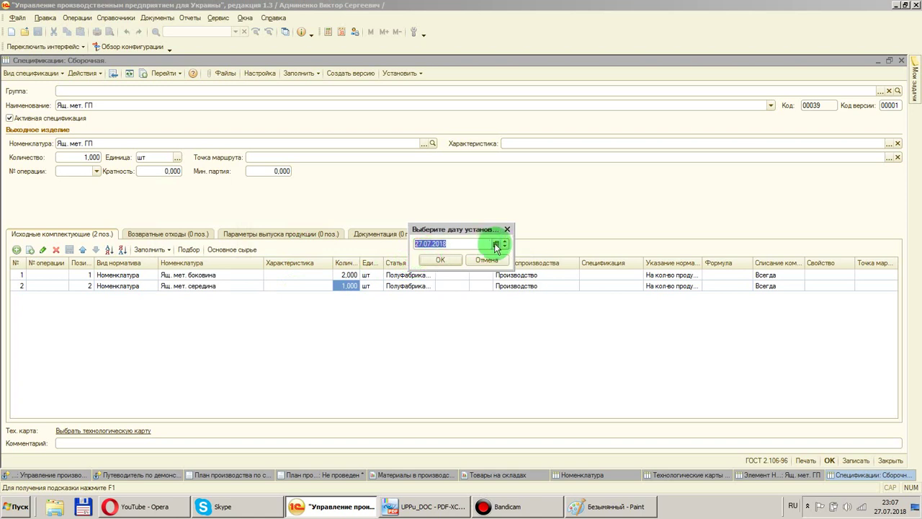
{"action": "left_click", "coordinate": [496, 245]}
{"action": "left_click", "coordinate": [465, 318]}
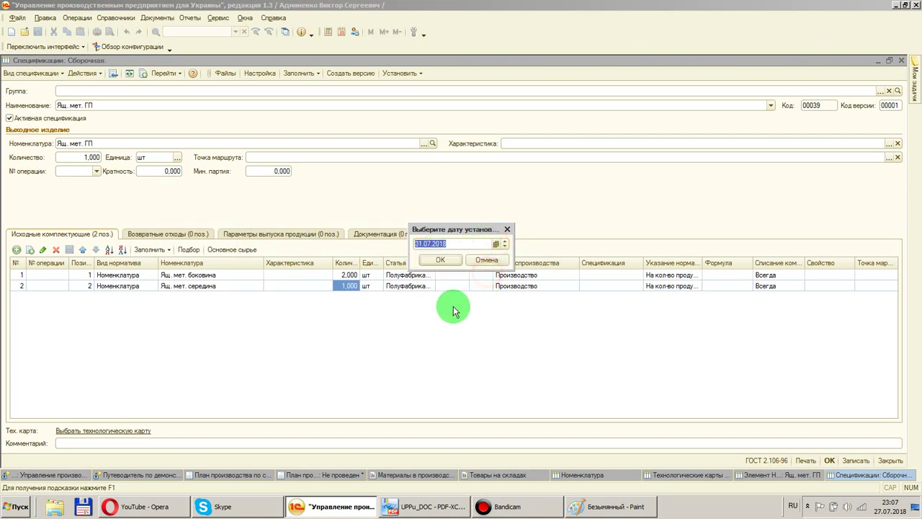
{"action": "left_click", "coordinate": [495, 259]}
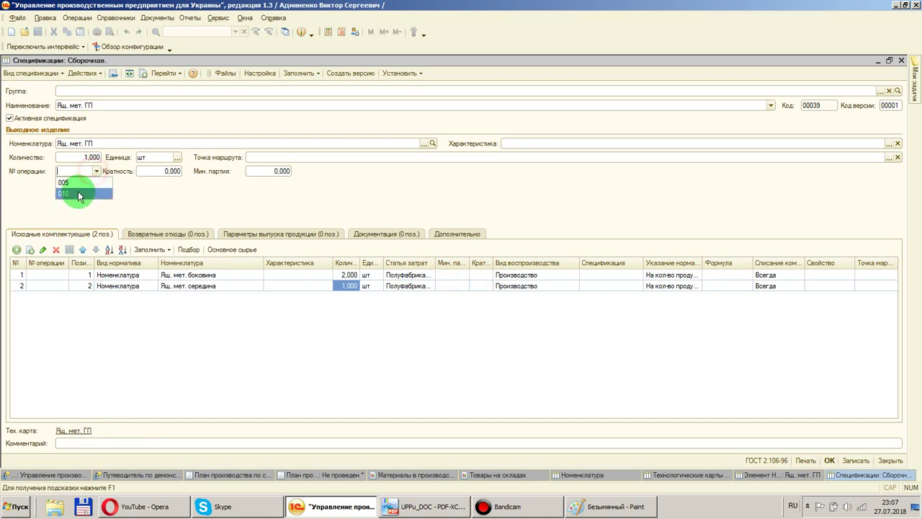
Set the output product's operation number to 010 and both components' operation numbers to 005, then save and close the specification and item
{"action": "left_click", "coordinate": [74, 193]}
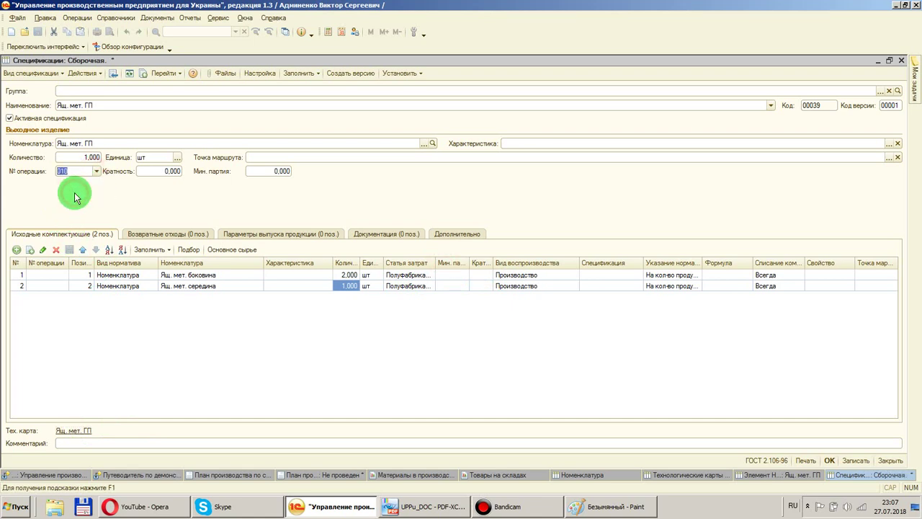
{"action": "double_click", "coordinate": [45, 275]}
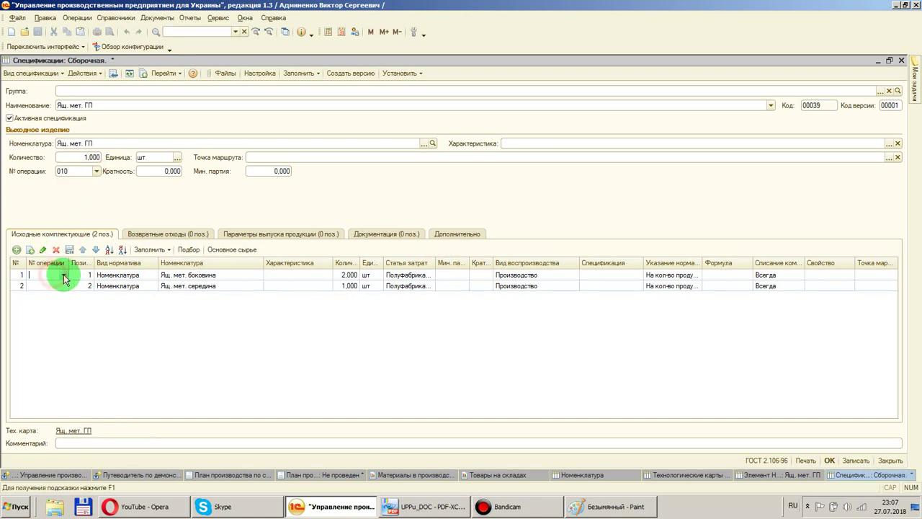
{"action": "left_click", "coordinate": [63, 274]}
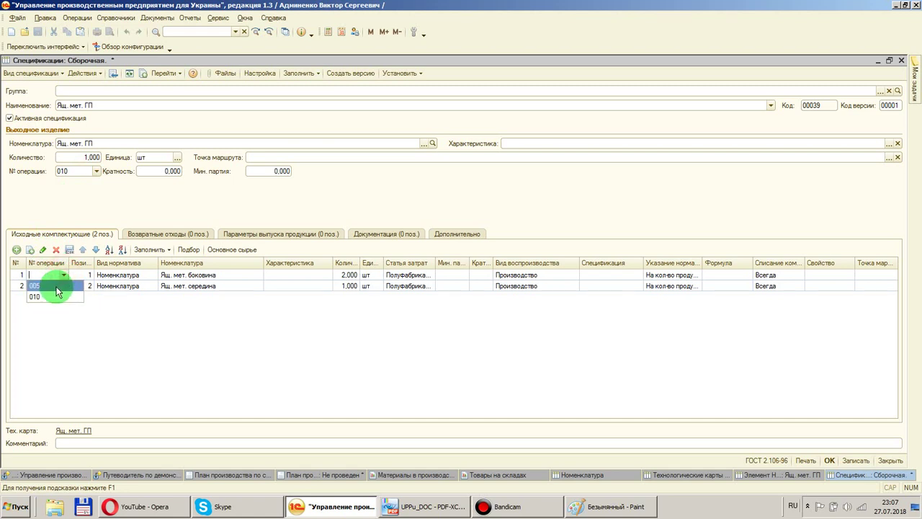
{"action": "left_click", "coordinate": [48, 286]}
{"action": "left_click", "coordinate": [44, 287]}
{"action": "left_click", "coordinate": [63, 286]}
{"action": "left_click", "coordinate": [45, 299]}
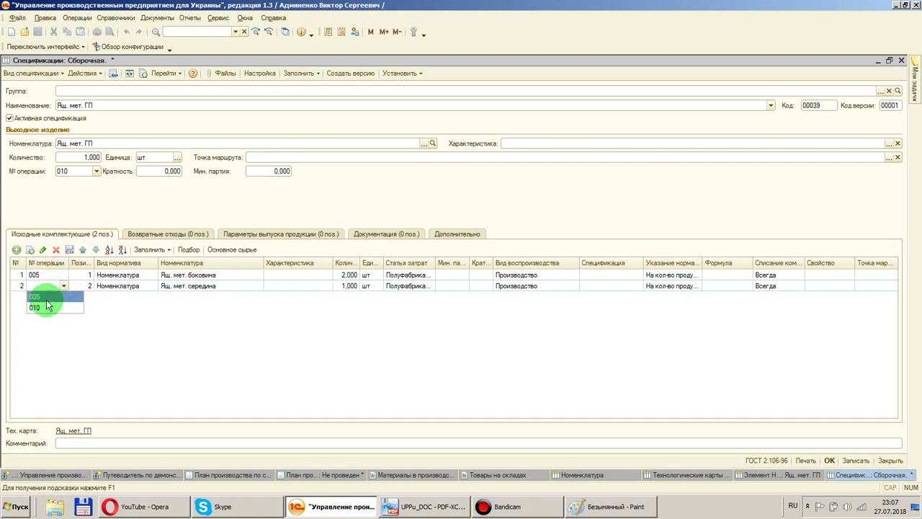
{"action": "left_click", "coordinate": [830, 460]}
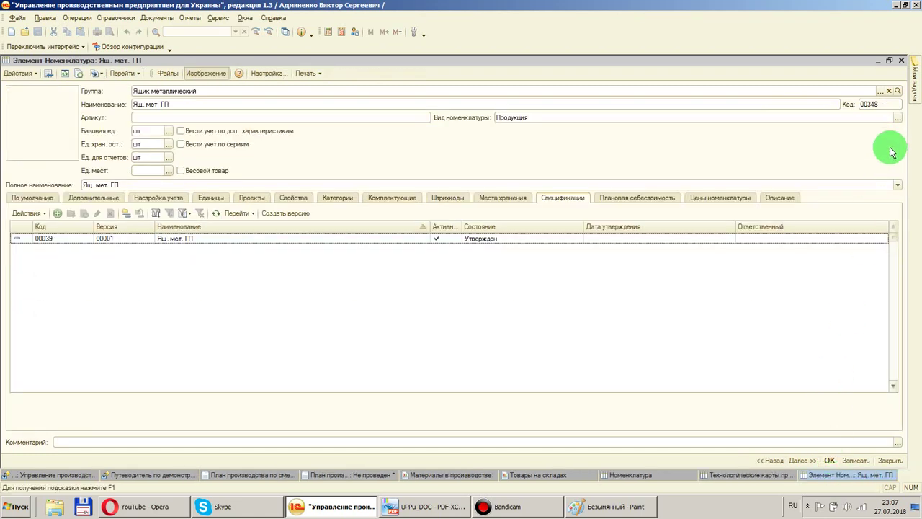
{"action": "left_click", "coordinate": [830, 460]}
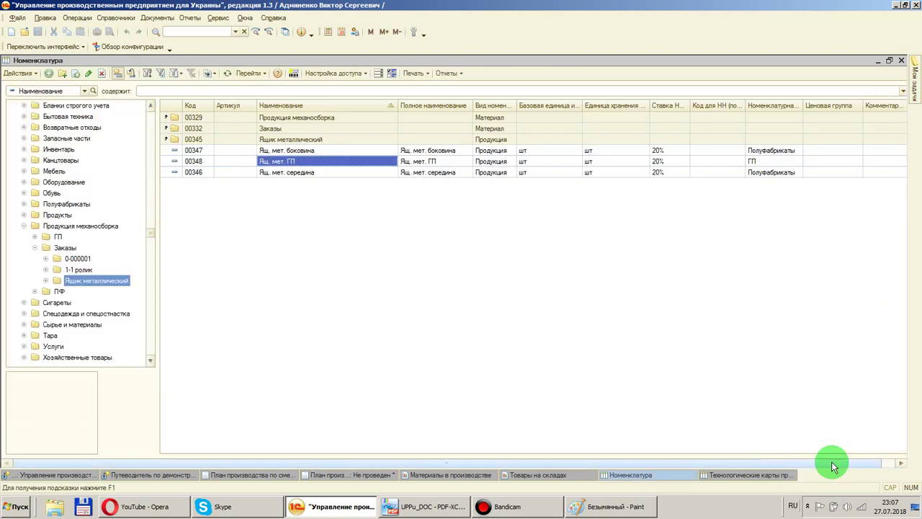
{"action": "left_click", "coordinate": [300, 151]}
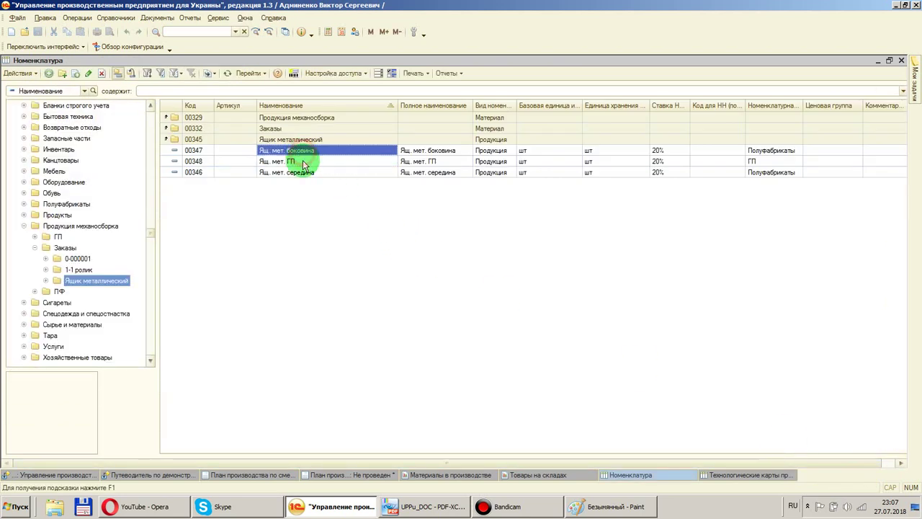
{"action": "left_click", "coordinate": [299, 173]}
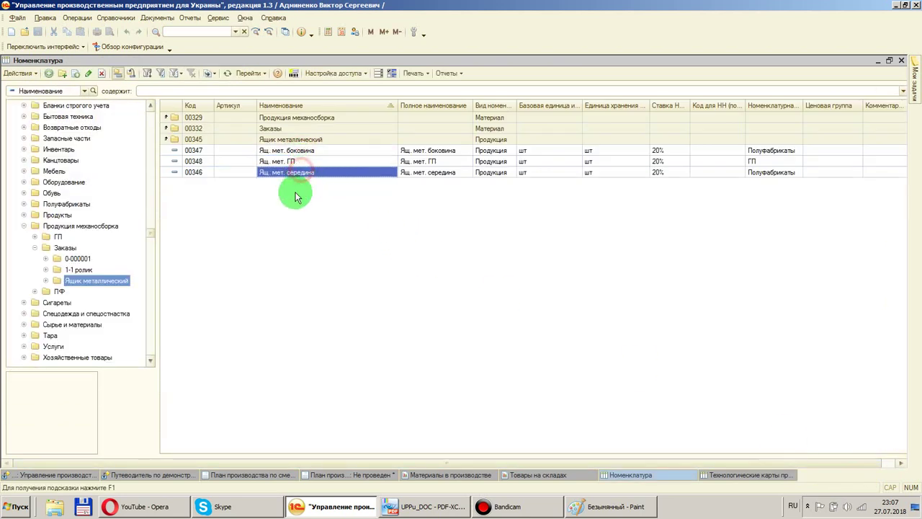
{"action": "left_click", "coordinate": [238, 151]}
{"action": "left_click", "coordinate": [240, 174]}
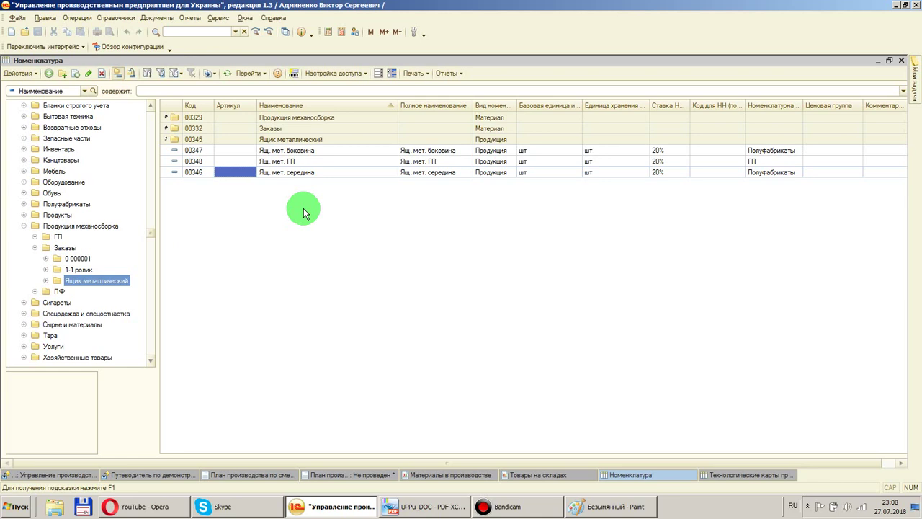
Open the Основной (пятидневка) schedule from the enterprise's Графики работы directory
{"action": "left_click", "coordinate": [118, 19]}
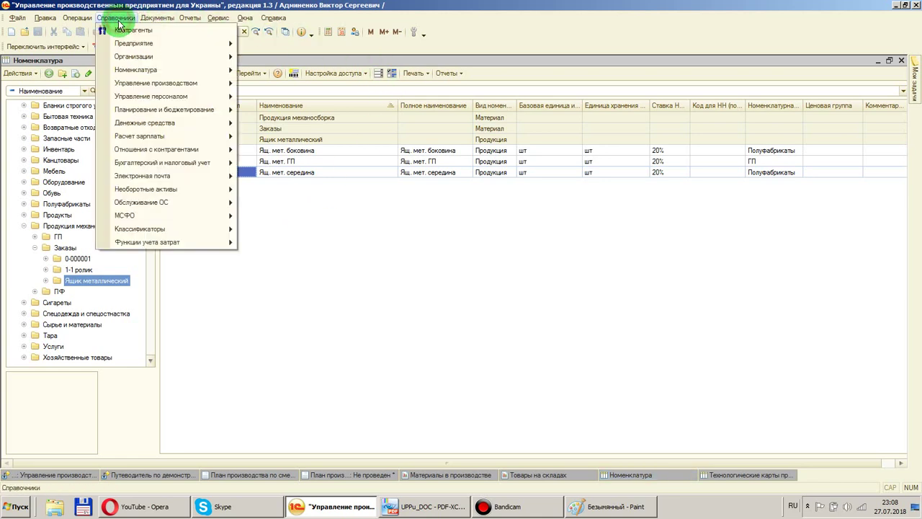
{"action": "mouse_move", "coordinate": [136, 46]}
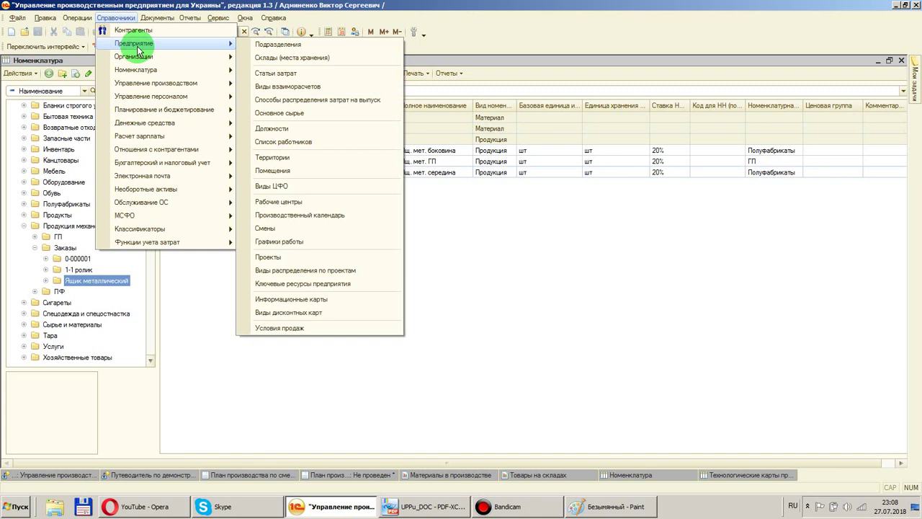
{"action": "left_click", "coordinate": [286, 243]}
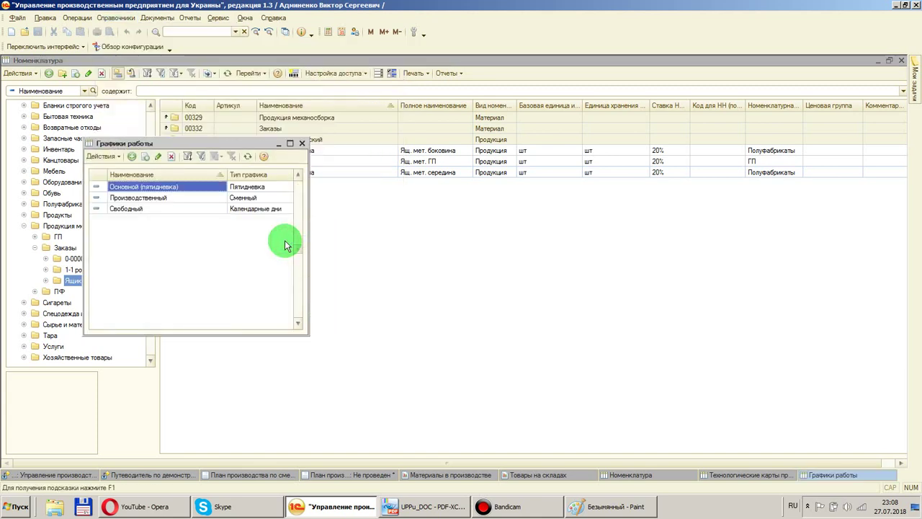
{"action": "left_click", "coordinate": [181, 199]}
{"action": "left_click", "coordinate": [180, 208]}
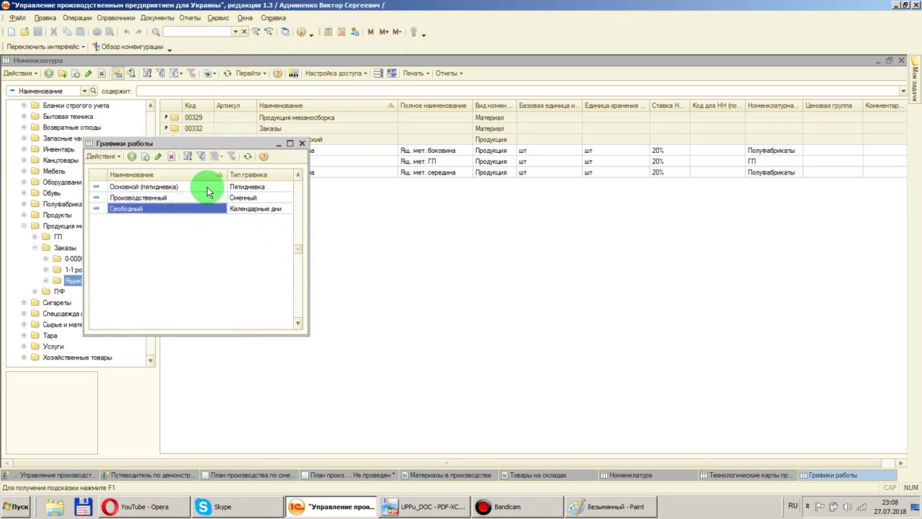
{"action": "double_click", "coordinate": [208, 188]}
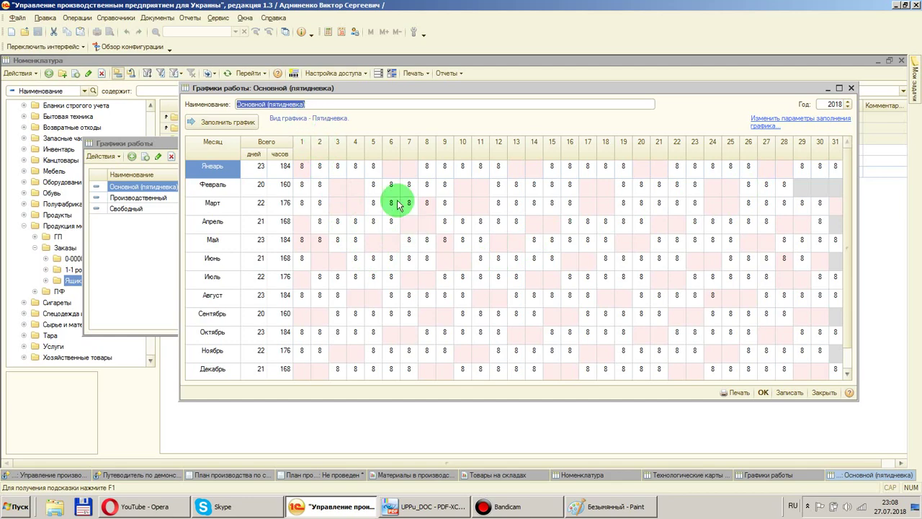
{"action": "left_click_drag", "start_coordinate": [472, 87], "coordinate": [446, 88]}
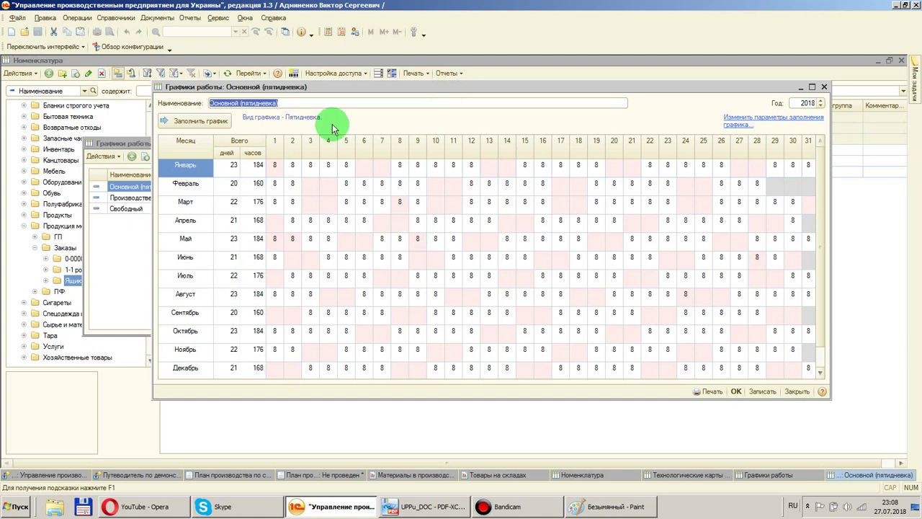
{"action": "left_click_drag", "start_coordinate": [372, 87], "coordinate": [419, 227]}
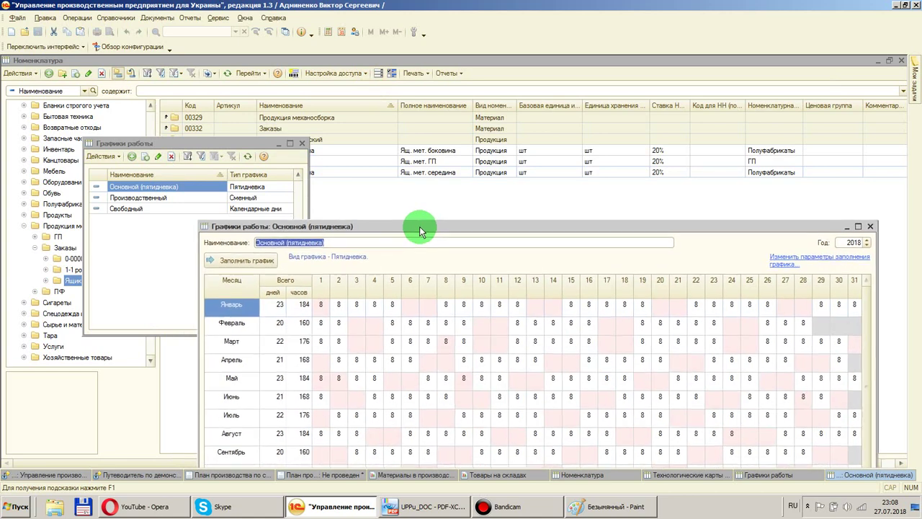
{"action": "left_click", "coordinate": [267, 187]}
{"action": "left_click_drag", "start_coordinate": [415, 228], "coordinate": [356, 78]}
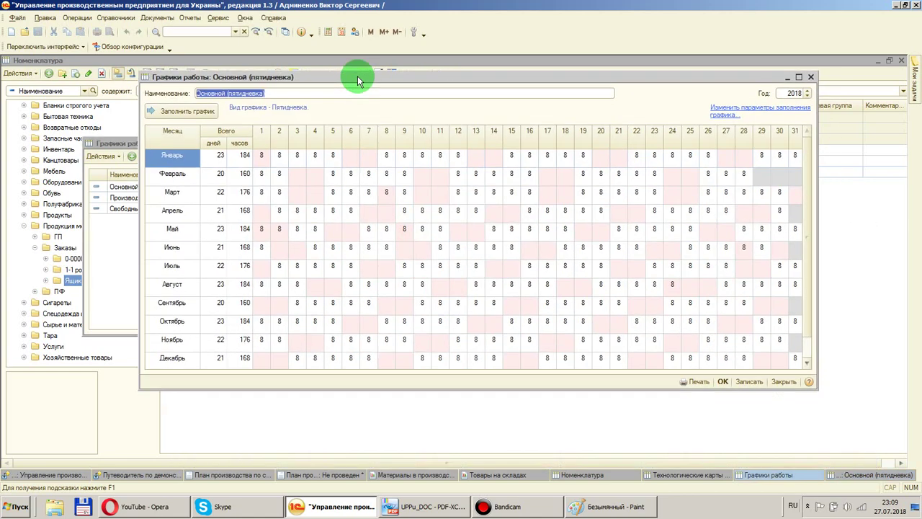
{"action": "double_click", "coordinate": [794, 93]}
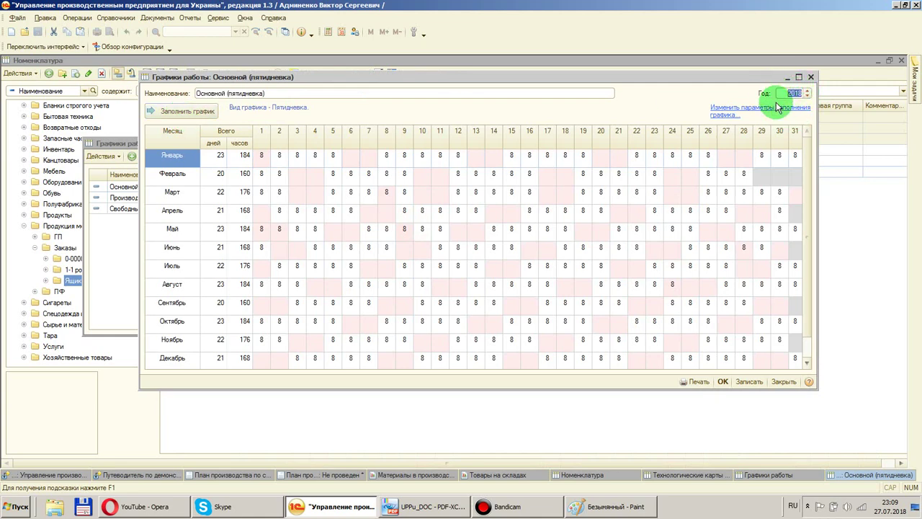
{"action": "left_click", "coordinate": [164, 114]}
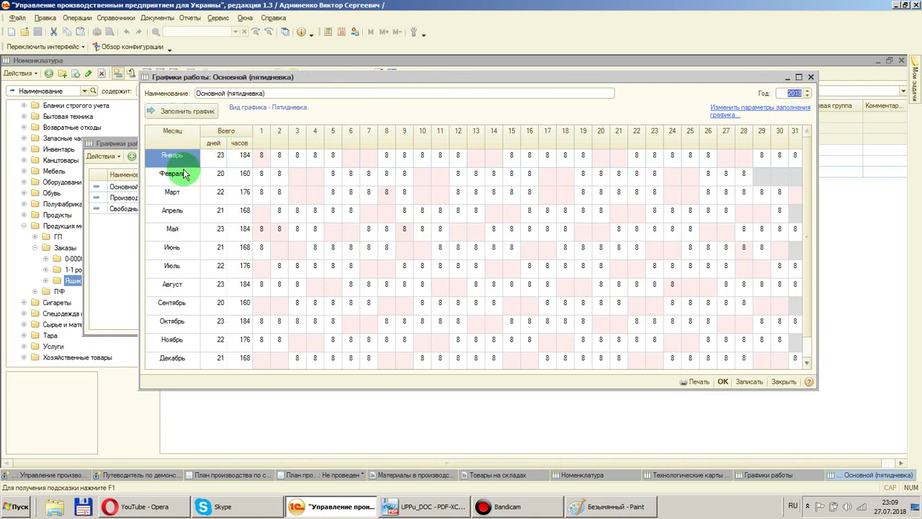
{"action": "double_click", "coordinate": [566, 155]}
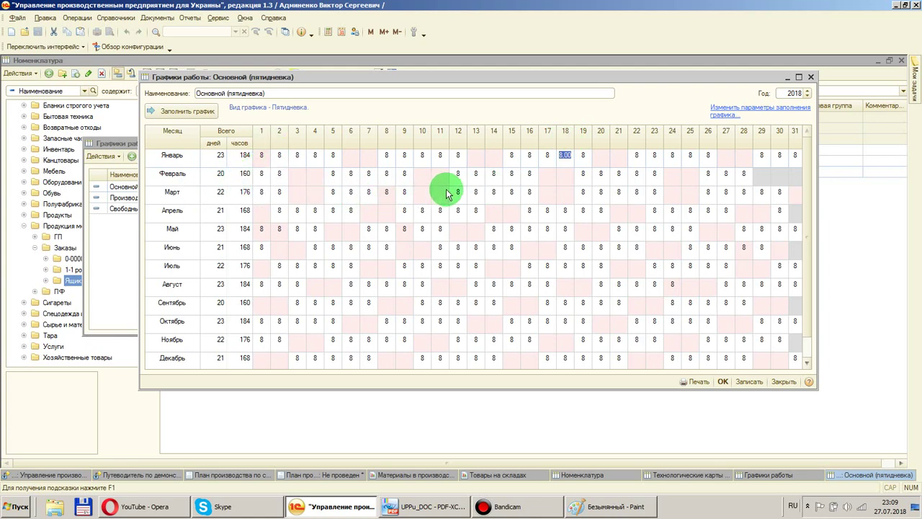
Set 8 March 2018 to 0 hours and 7 March to 7 hours in the Основной (пятидневка) schedule
{"action": "double_click", "coordinate": [386, 193]}
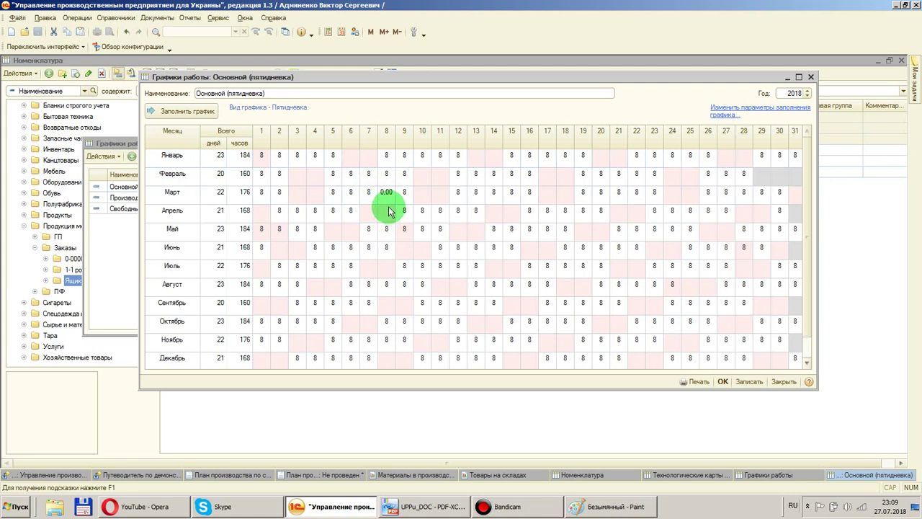
{"action": "key", "text": "Return"}
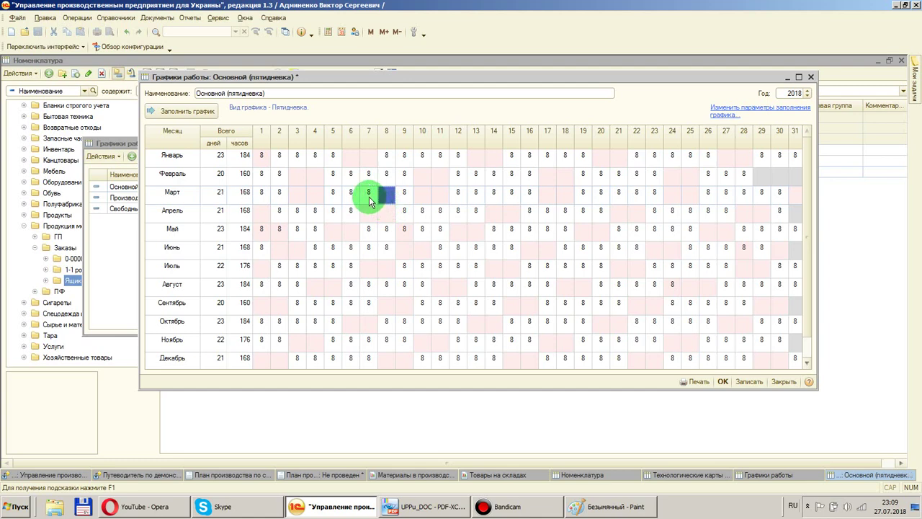
{"action": "double_click", "coordinate": [368, 193]}
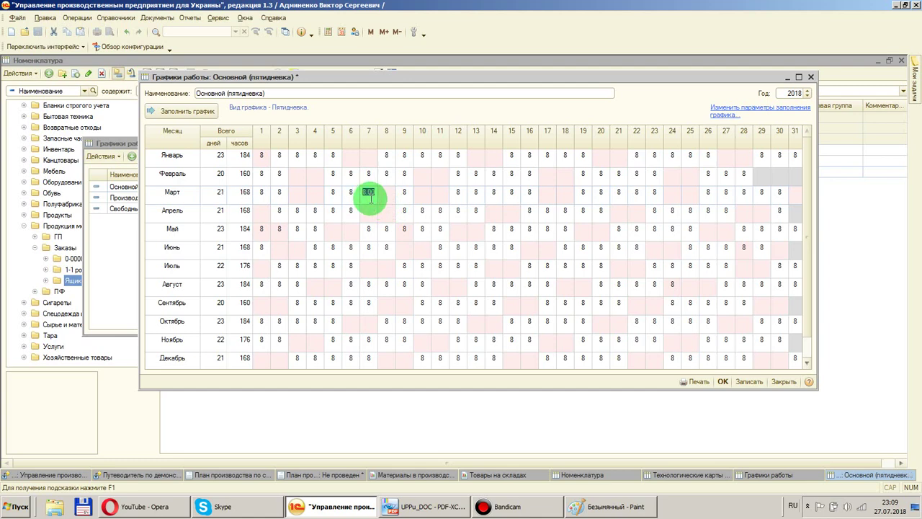
{"action": "key", "text": "Return"}
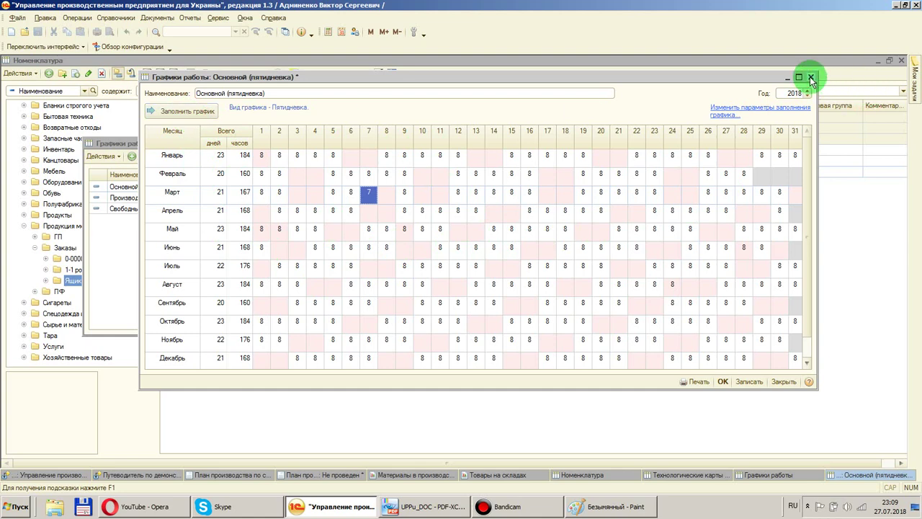
Open the Машиностроение group of the enterprise's Рабочие центры directory and review the Гильотинные ножницы card
{"action": "left_click", "coordinate": [120, 18]}
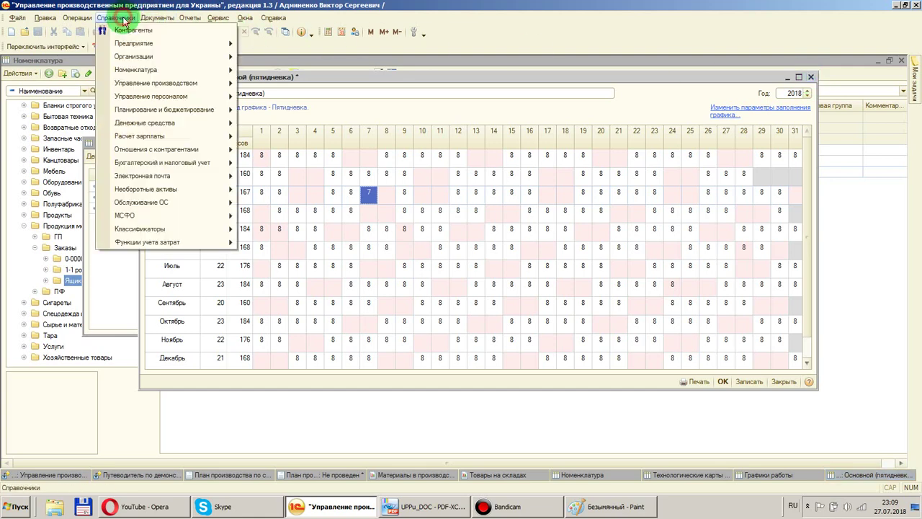
{"action": "mouse_move", "coordinate": [139, 44]}
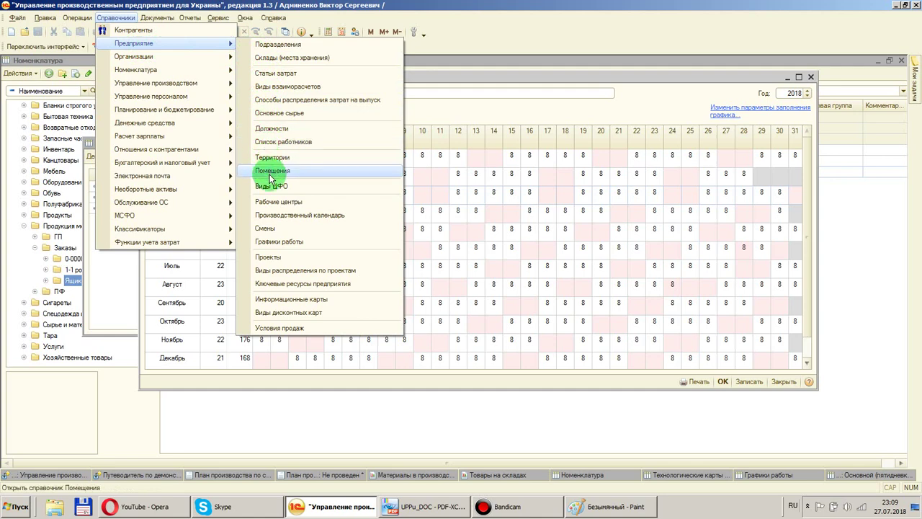
{"action": "left_click", "coordinate": [278, 202]}
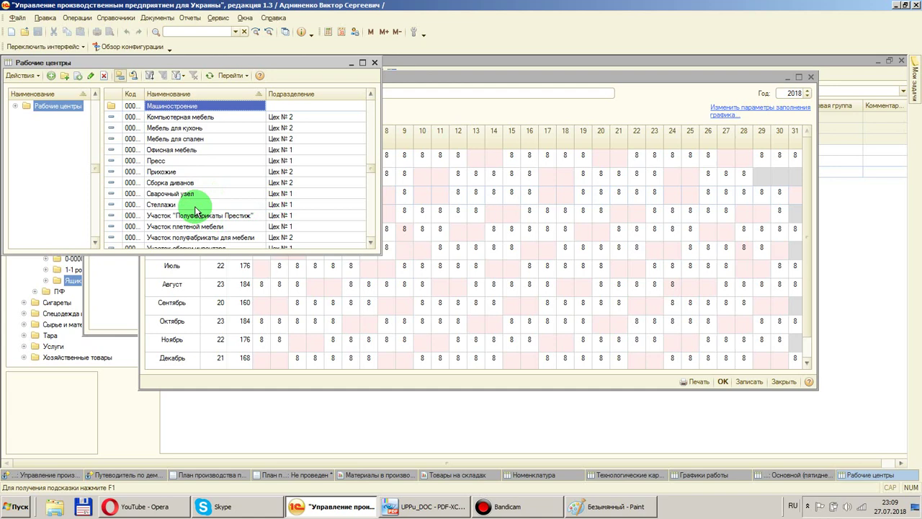
{"action": "double_click", "coordinate": [207, 107]}
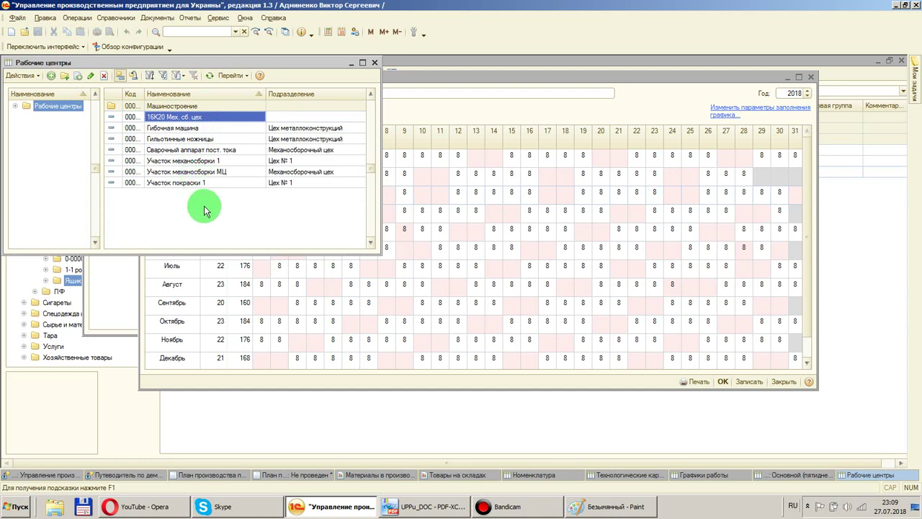
{"action": "double_click", "coordinate": [207, 140]}
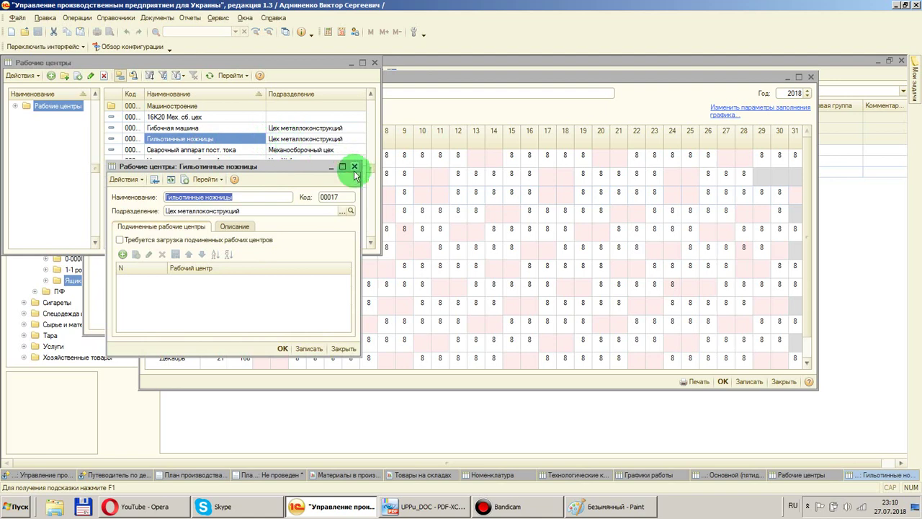
{"action": "left_click", "coordinate": [356, 168]}
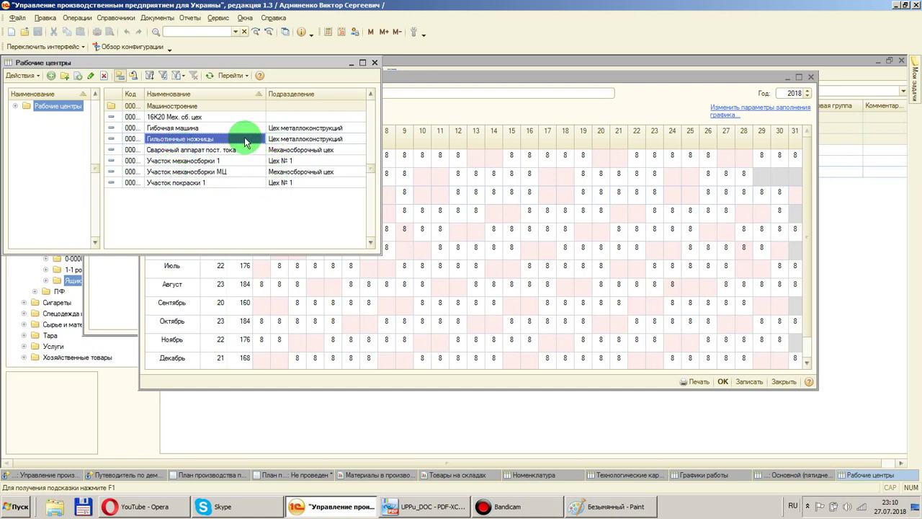
Create a copy of the Гильотинные ножницы work centre with the department Цех № 1 and save it
{"action": "left_click", "coordinate": [78, 75]}
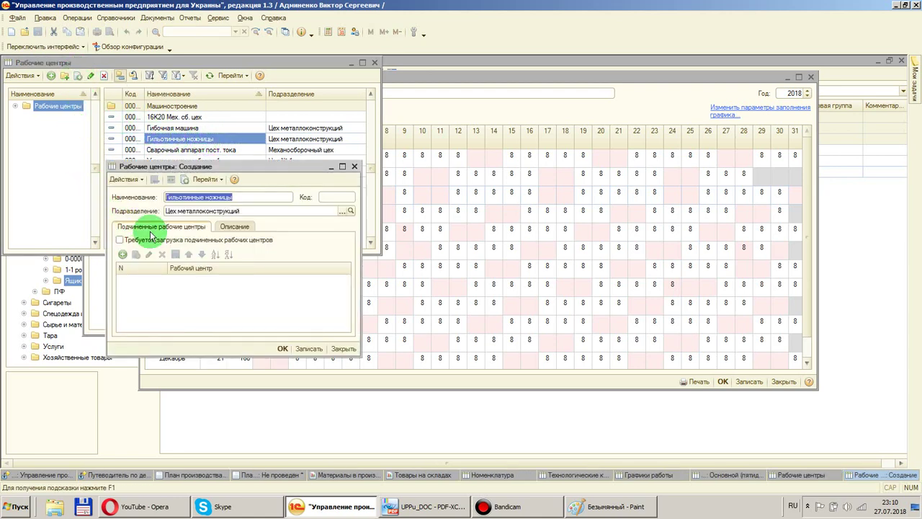
{"action": "left_click", "coordinate": [342, 211]}
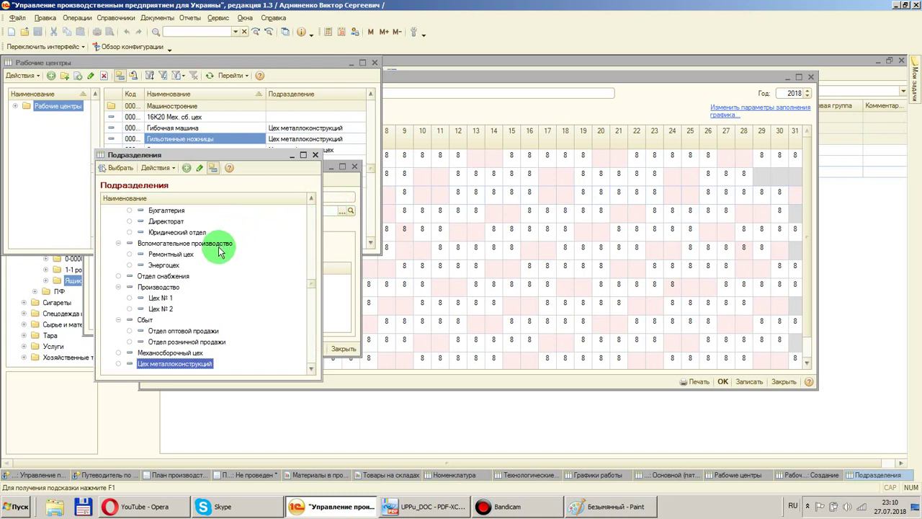
{"action": "double_click", "coordinate": [160, 298]}
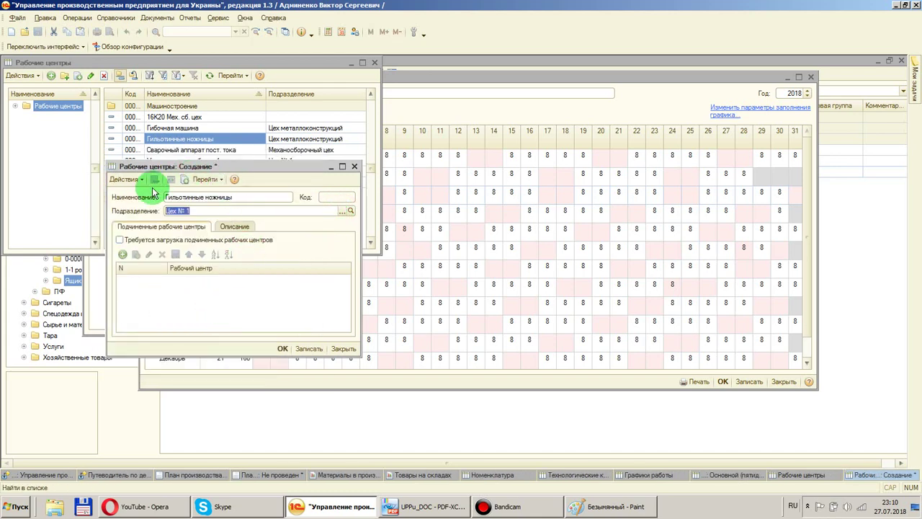
{"action": "left_click", "coordinate": [281, 349]}
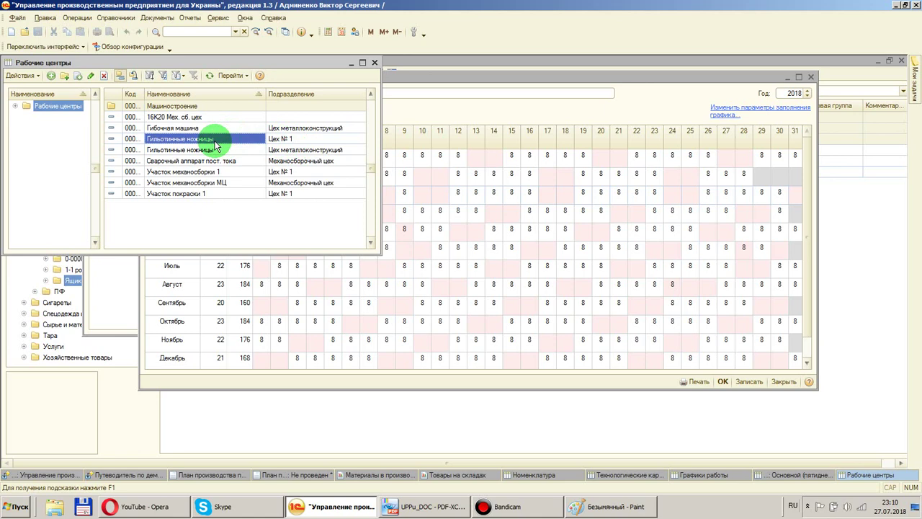
{"action": "left_click", "coordinate": [286, 139]}
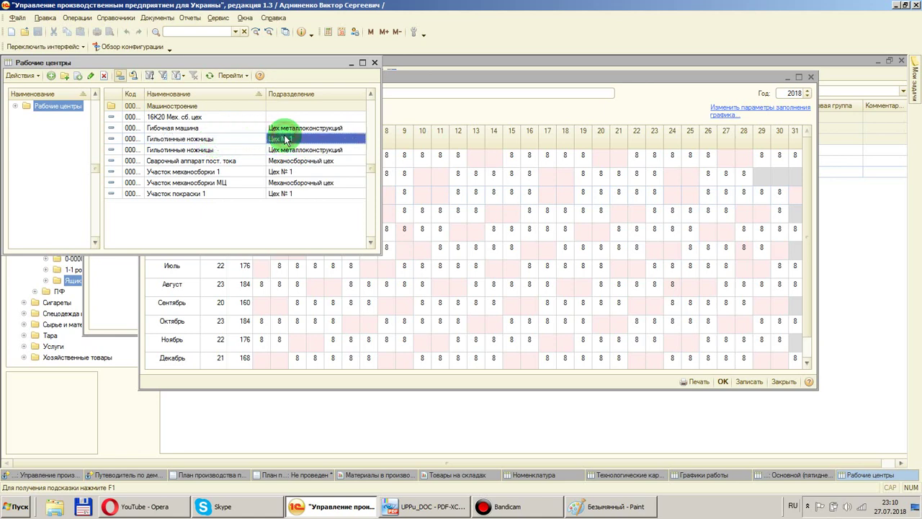
{"action": "left_click", "coordinate": [232, 139]}
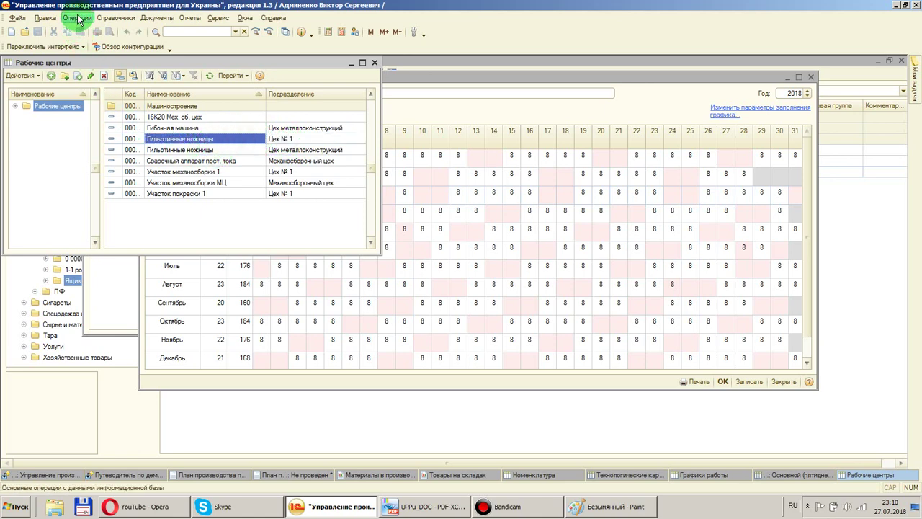
Open the Графики рабочих центров information register
{"action": "left_click", "coordinate": [78, 18]}
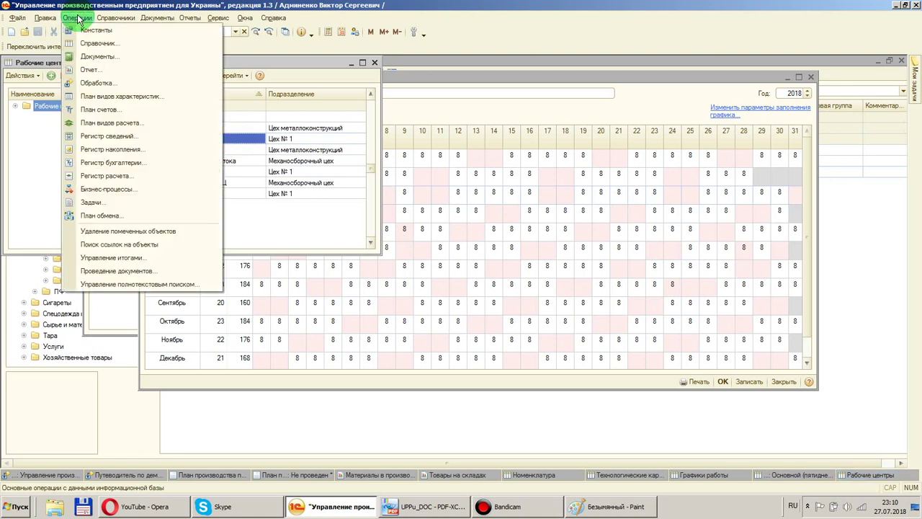
{"action": "left_click", "coordinate": [99, 138]}
{"action": "left_click", "coordinate": [422, 271]}
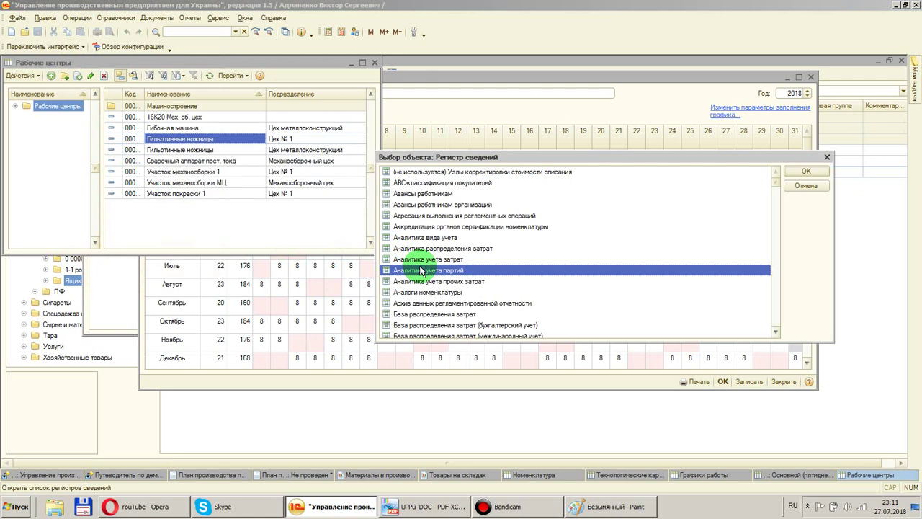
{"action": "type", "text": "г"}
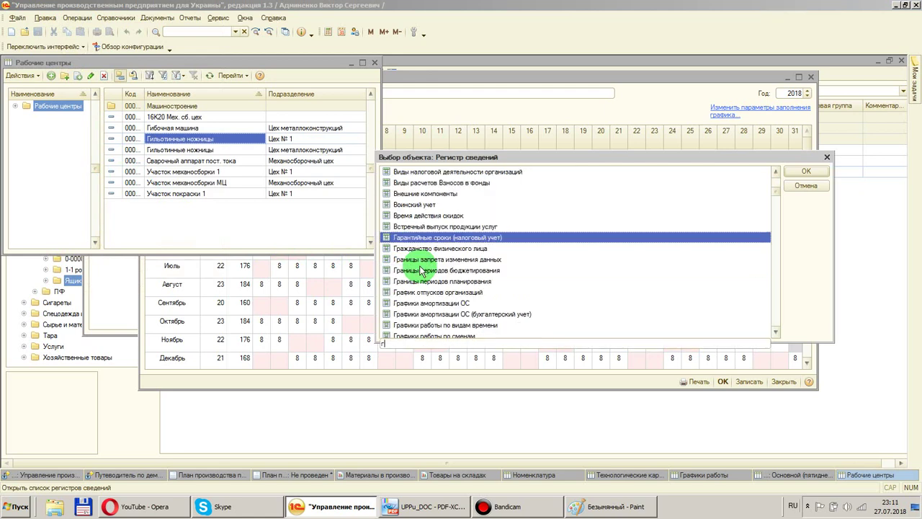
{"action": "type", "text": "раф"}
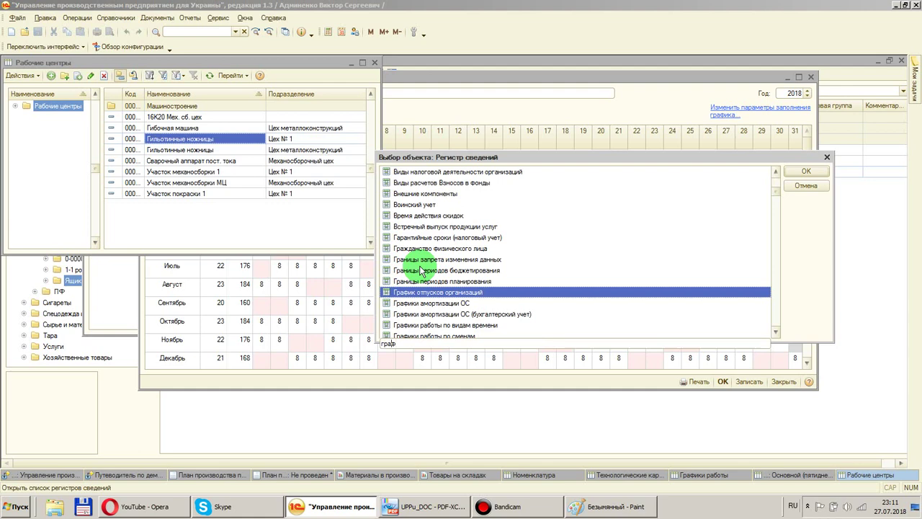
{"action": "key", "text": "Down"}
{"action": "key", "text": "Down"}
{"action": "key", "text": "Down"}
{"action": "key", "text": "Down"}
{"action": "key", "text": "Down"}
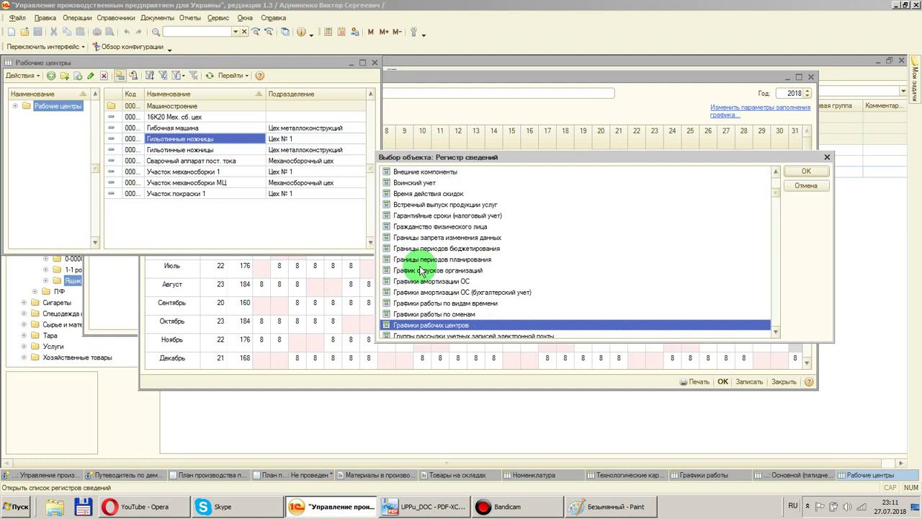
{"action": "left_click", "coordinate": [799, 175]}
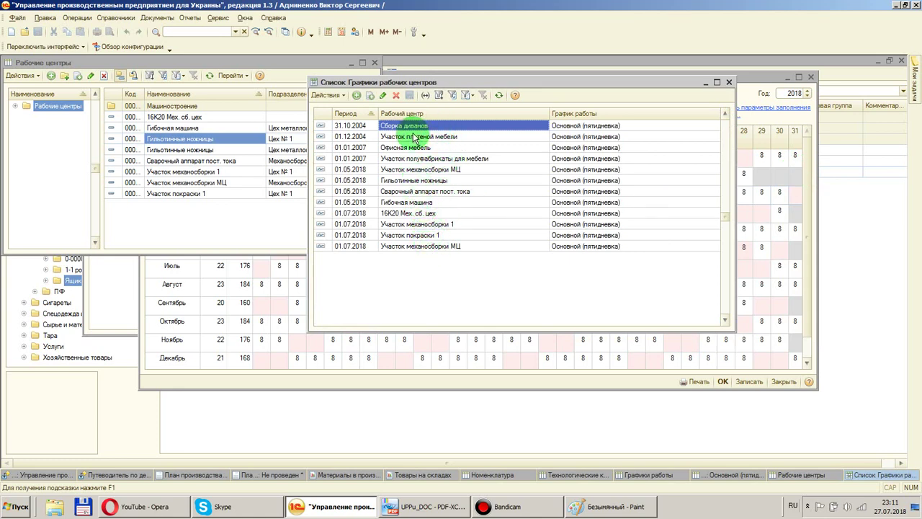
Check which department's Гильотинные ножницы work centre the existing 01.05.2018 schedule record refers to
{"action": "left_click", "coordinate": [415, 182]}
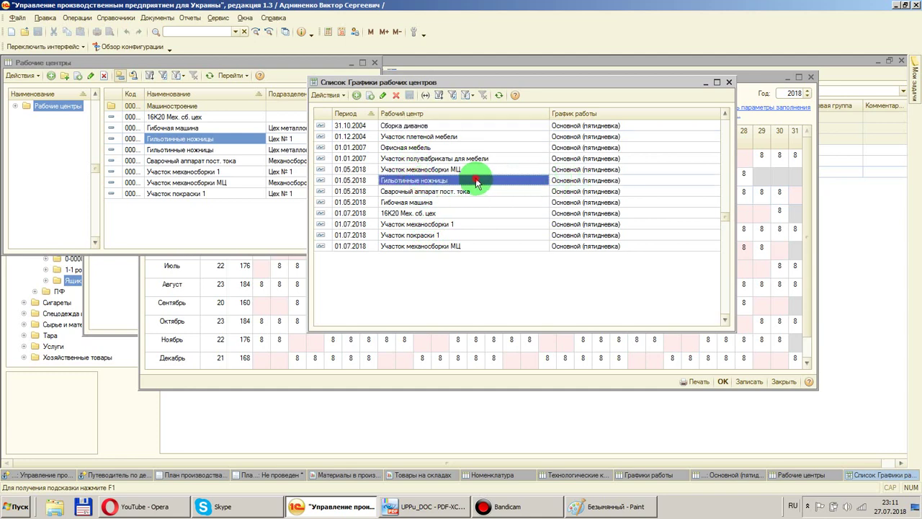
{"action": "double_click", "coordinate": [475, 178]}
{"action": "left_click", "coordinate": [536, 180]}
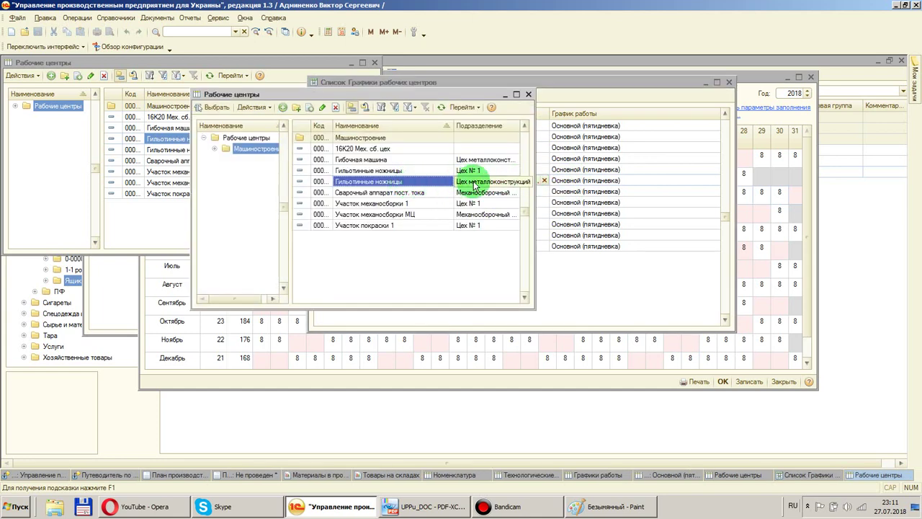
{"action": "left_click", "coordinate": [528, 93]}
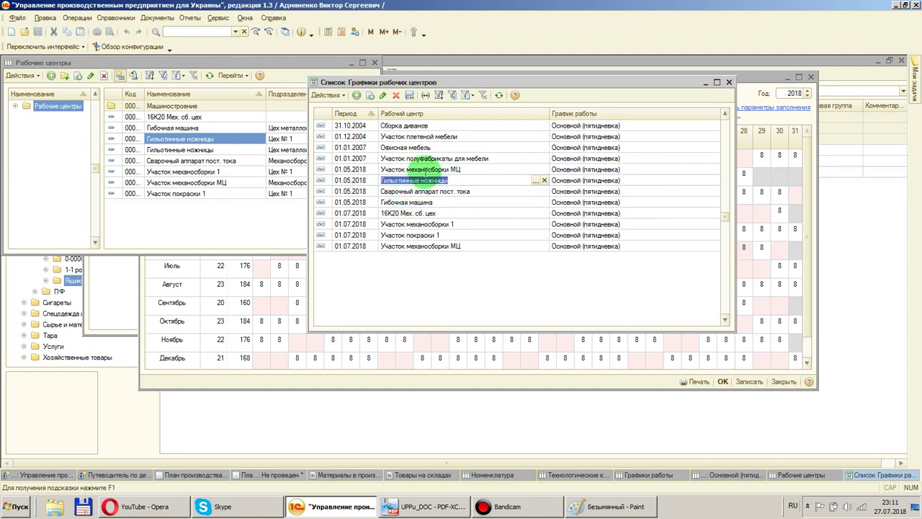
Copy the 01.05.2018 Гильотинные ножницы schedule record and open the work centre selection for the copy
{"action": "left_click", "coordinate": [369, 95]}
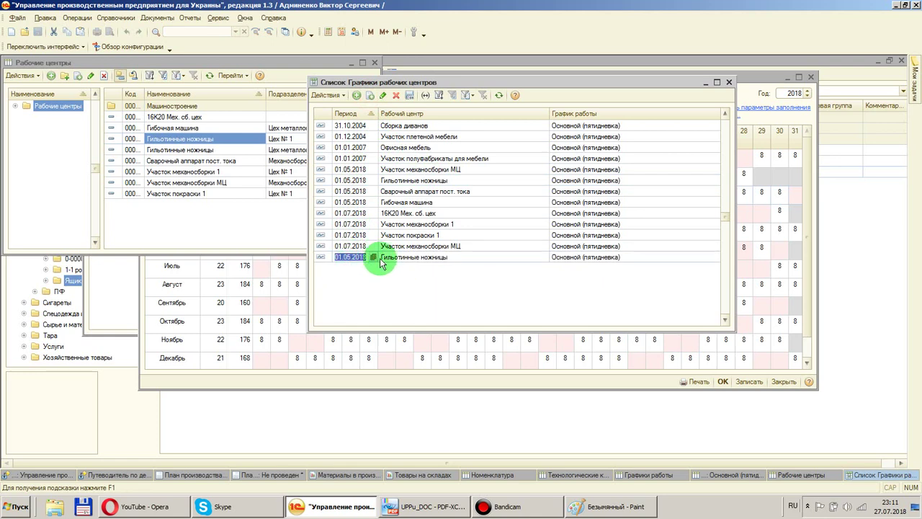
{"action": "left_click", "coordinate": [485, 258]}
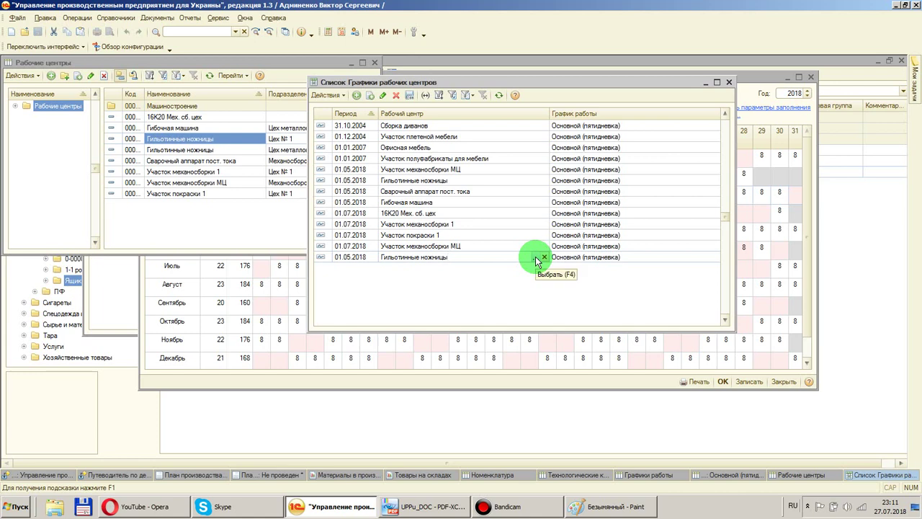
{"action": "left_click", "coordinate": [537, 258]}
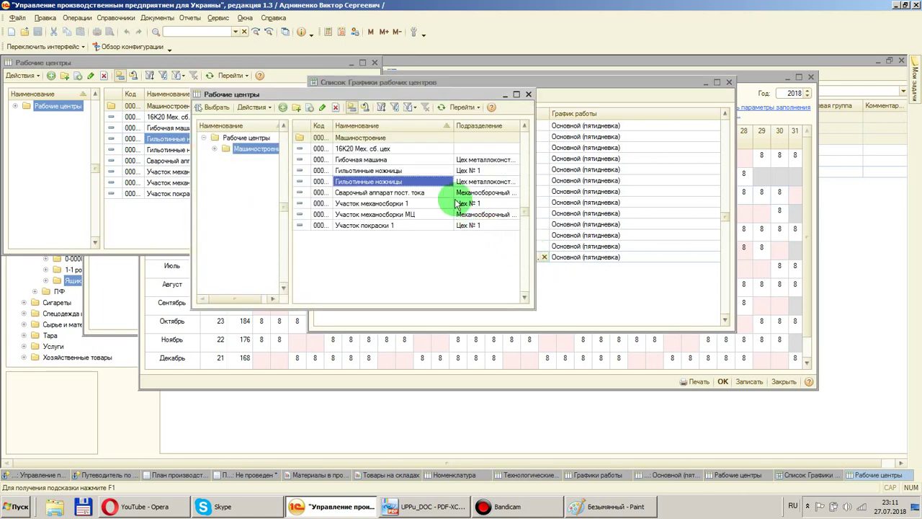
Rename the Гильотинные ножницы work centre of Цех № 1 to Гильотинные ножницы Цех1 and save it
{"action": "left_click", "coordinate": [414, 173]}
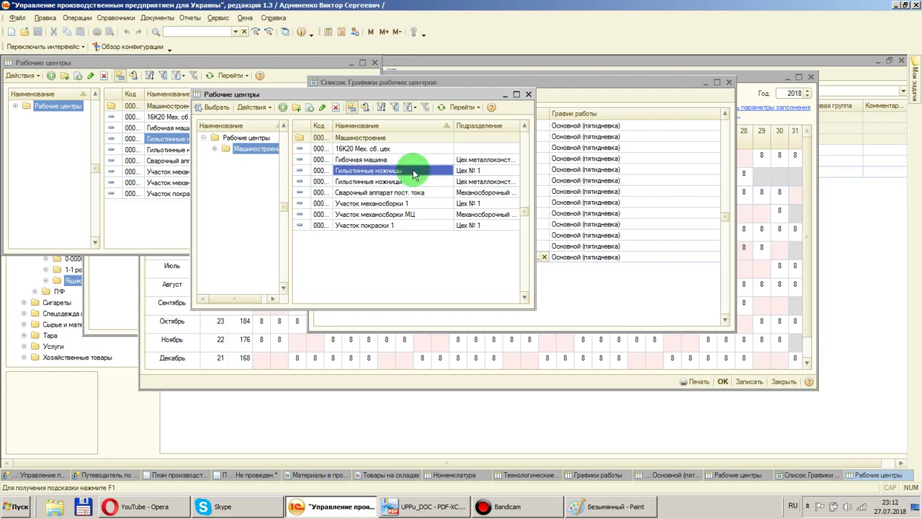
{"action": "left_click", "coordinate": [322, 108]}
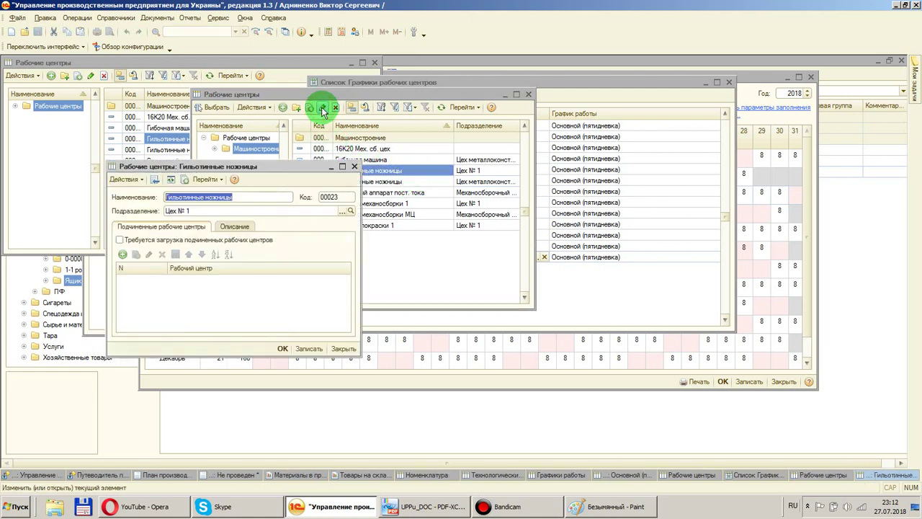
{"action": "left_click", "coordinate": [241, 197]}
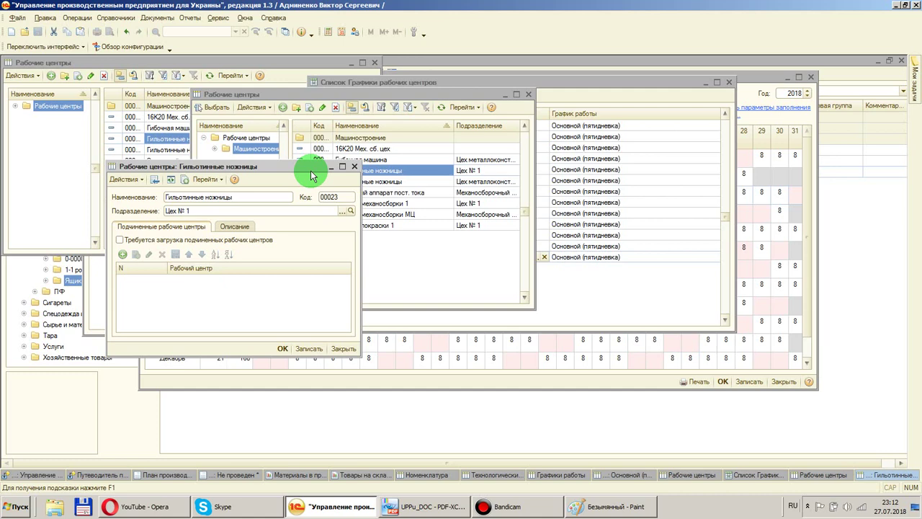
{"action": "type", "text": "Цех1"}
{"action": "left_click", "coordinate": [282, 350]}
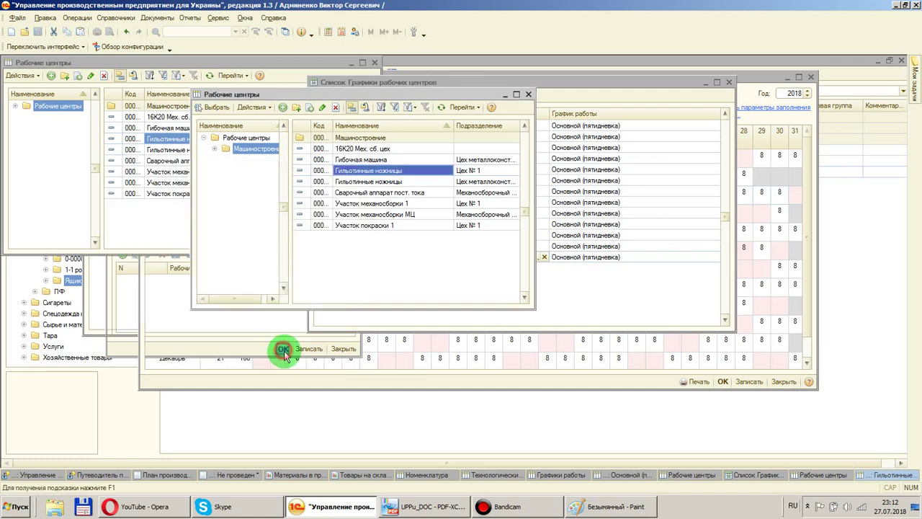
Assign Гильотинные ножницы Цех1 to the copied schedule record and save the record
{"action": "double_click", "coordinate": [416, 186]}
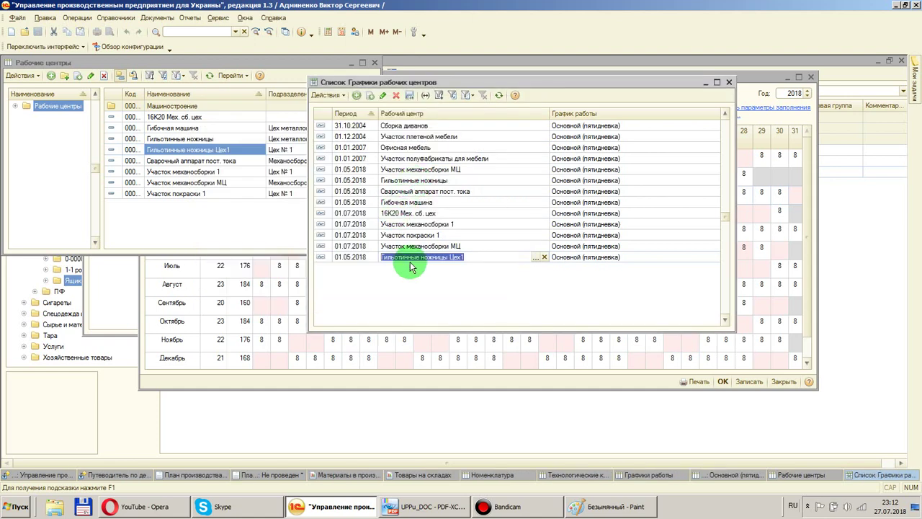
{"action": "left_click", "coordinate": [438, 283]}
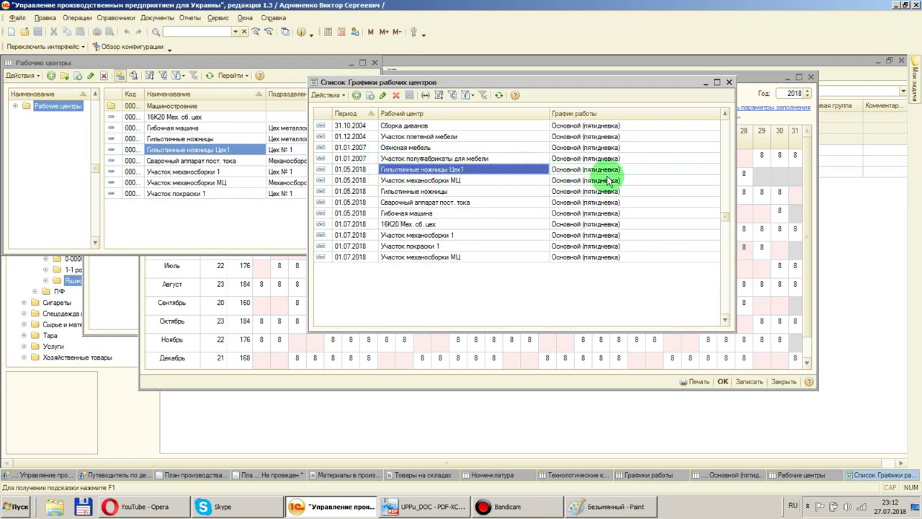
{"action": "left_click_drag", "start_coordinate": [611, 86], "coordinate": [625, 235]}
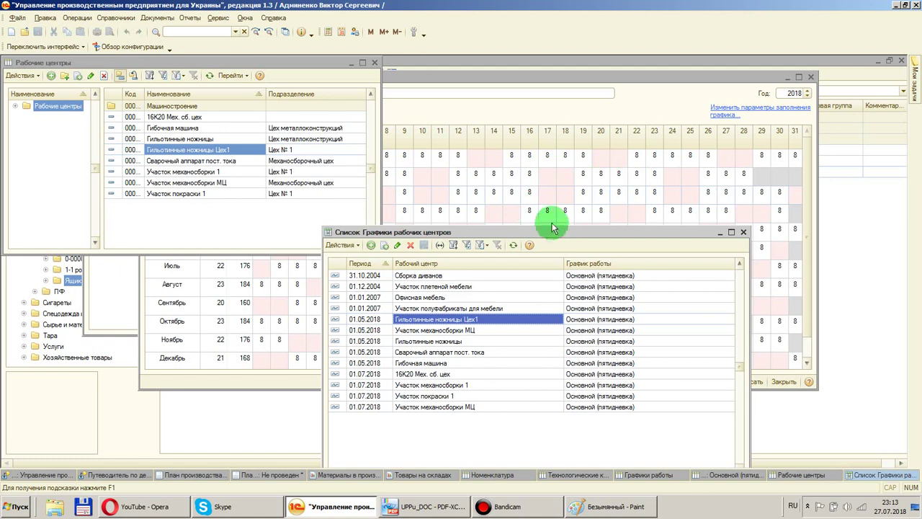
Arrange the Рабочие центры list and the Графики рабочих центров list side by side to compare work centres with their schedules
{"action": "left_click_drag", "start_coordinate": [556, 229], "coordinate": [577, 310]}
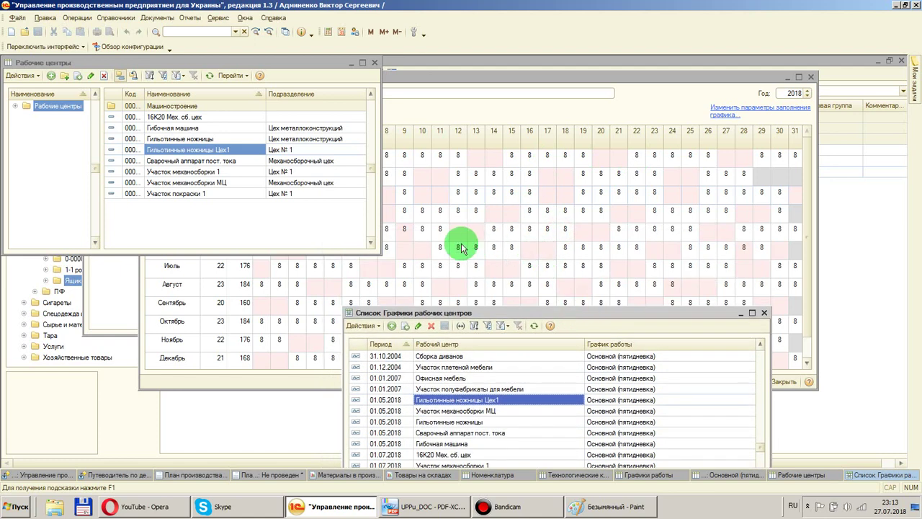
{"action": "left_click_drag", "start_coordinate": [311, 62], "coordinate": [303, 146]}
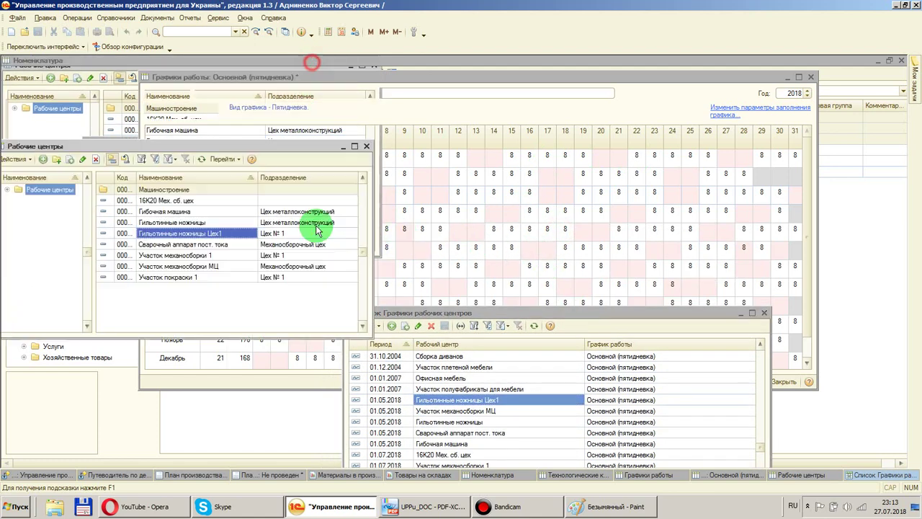
{"action": "left_click_drag", "start_coordinate": [318, 229], "coordinate": [379, 300]}
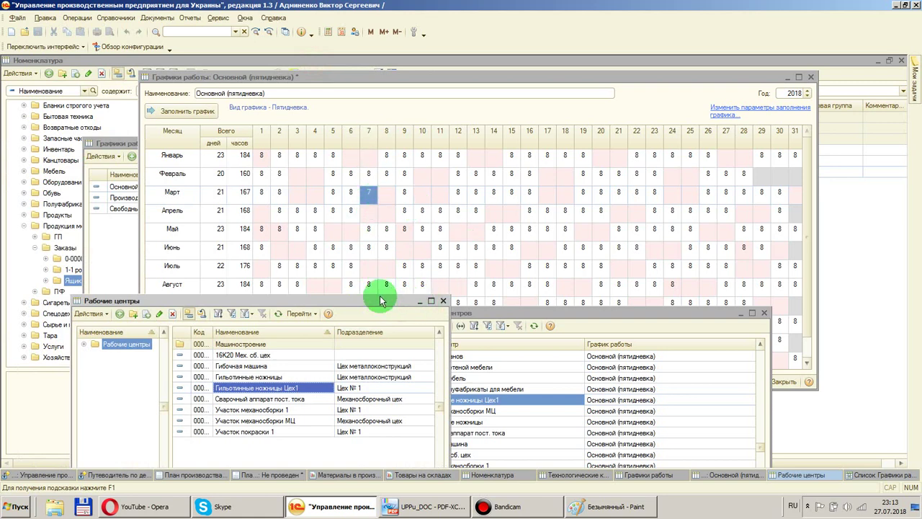
{"action": "left_click_drag", "start_coordinate": [383, 296], "coordinate": [376, 142]}
{"action": "left_click_drag", "start_coordinate": [546, 309], "coordinate": [644, 144]}
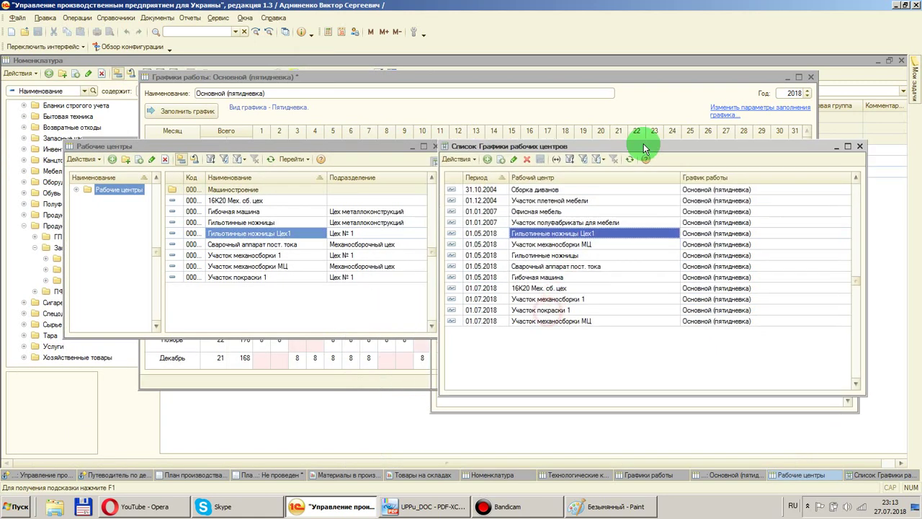
{"action": "left_click", "coordinate": [626, 184]}
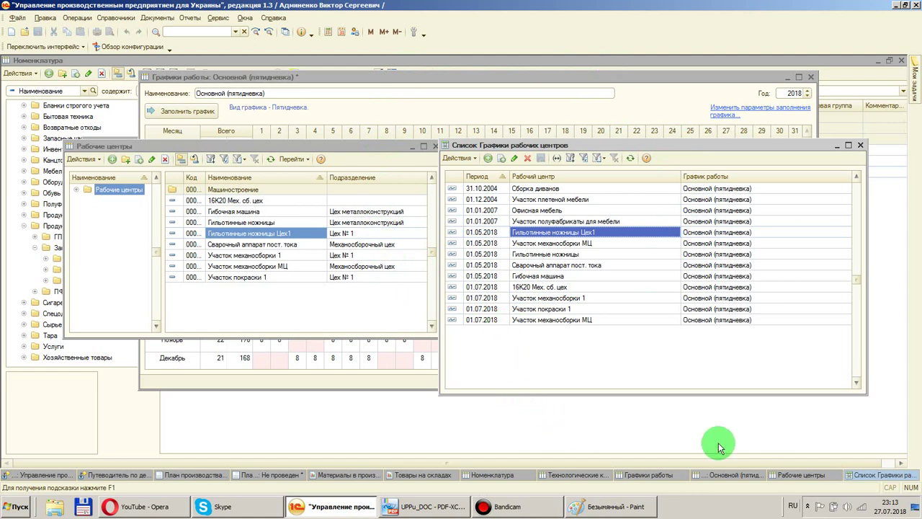
Open the Ящ. мет. ГП process card and set the next operation of the 005 Сварочная operation to 010
{"action": "left_click", "coordinate": [566, 477]}
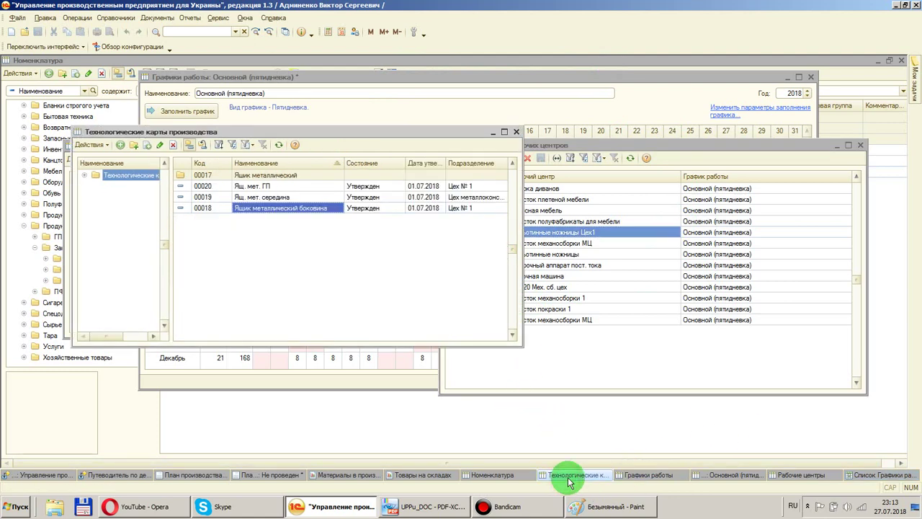
{"action": "left_click", "coordinate": [257, 188]}
{"action": "double_click", "coordinate": [257, 188]}
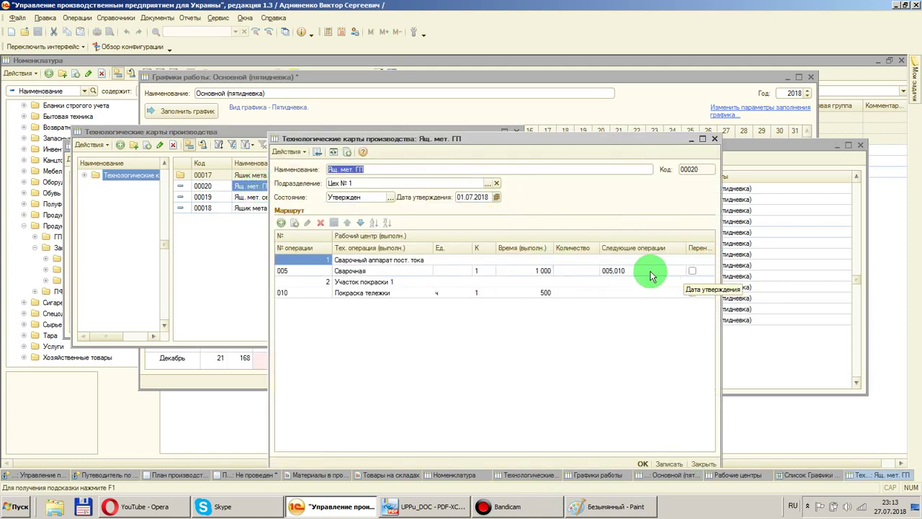
{"action": "left_click", "coordinate": [618, 272]}
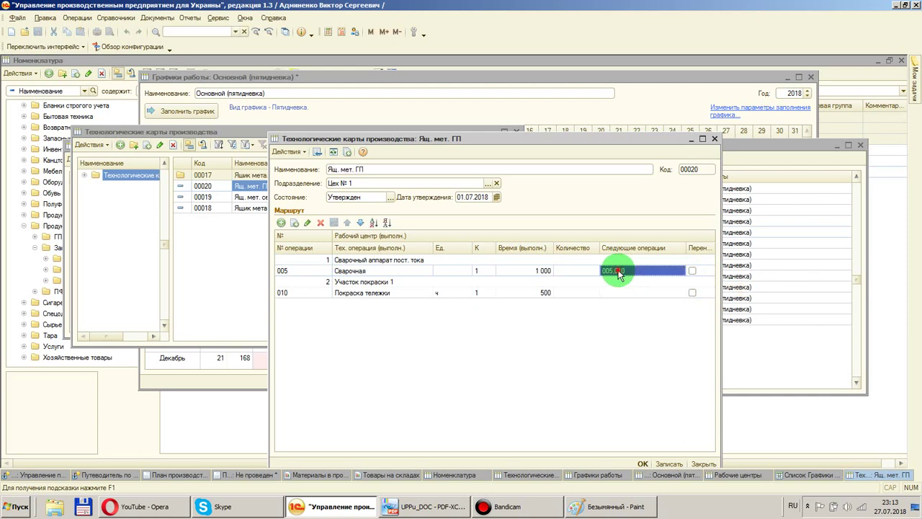
{"action": "left_click", "coordinate": [612, 271]}
{"action": "left_click", "coordinate": [614, 270]}
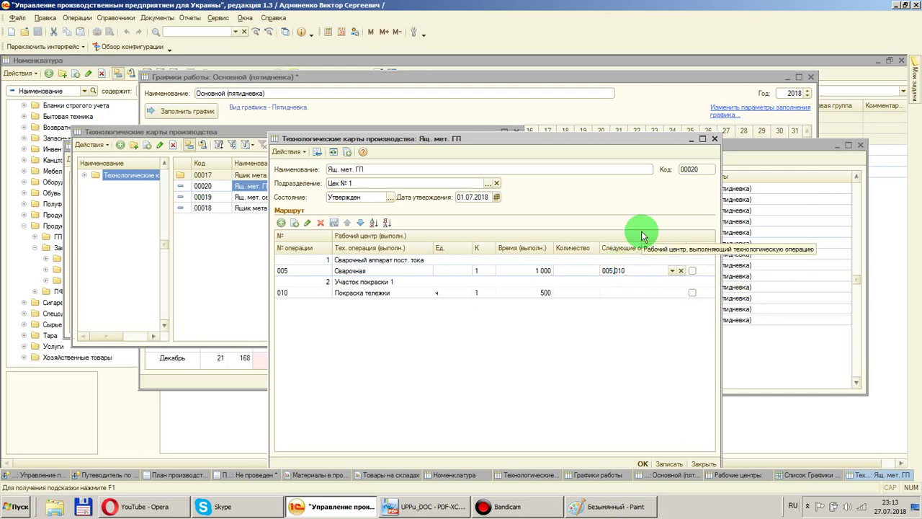
{"action": "key", "text": "BackSpace"}
{"action": "key", "text": "BackSpace"}
{"action": "key", "text": "BackSpace"}
{"action": "key", "text": "BackSpace"}
{"action": "key", "text": "Return"}
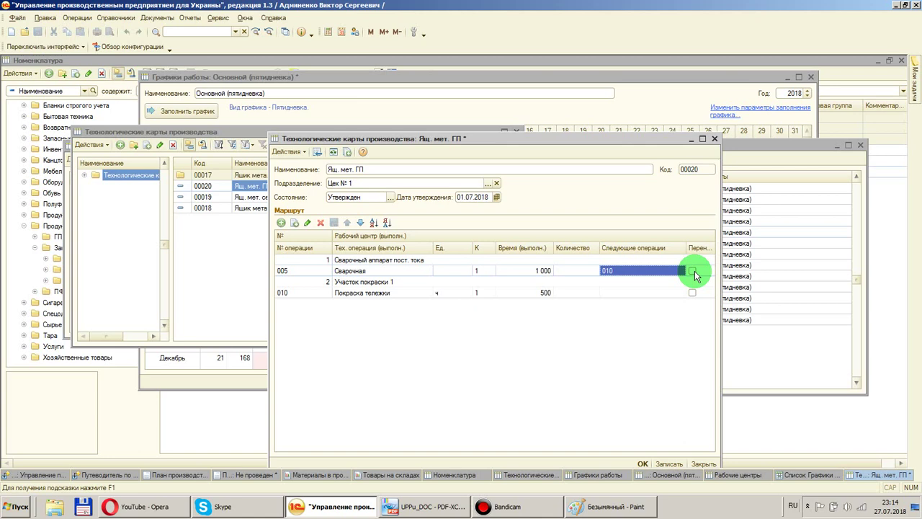
{"action": "left_click", "coordinate": [632, 274]}
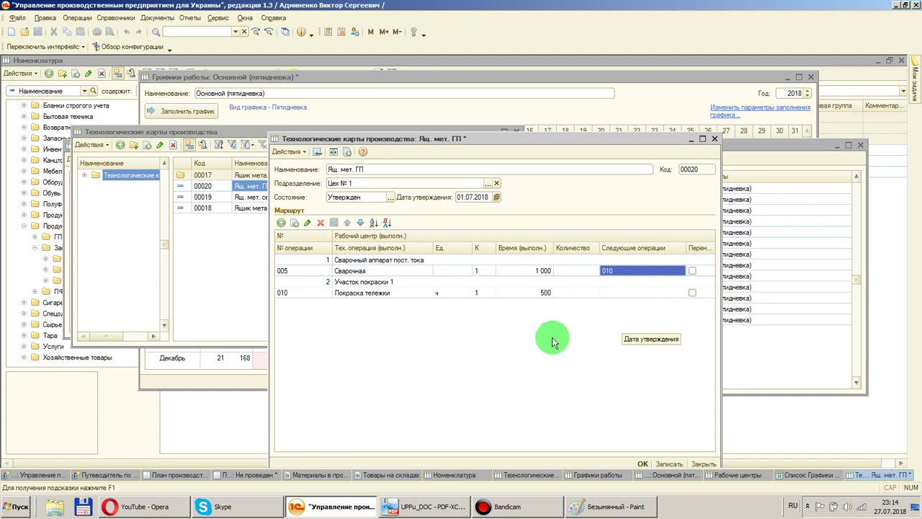
{"action": "left_click", "coordinate": [242, 135]}
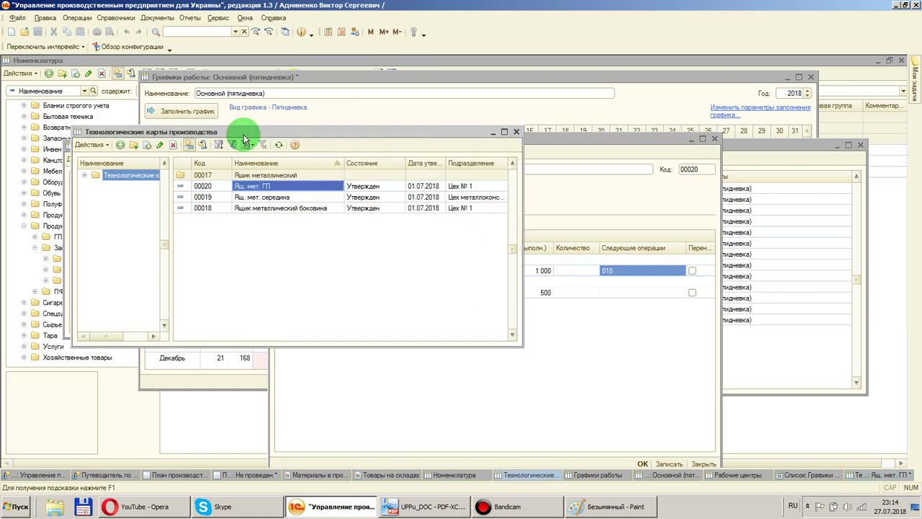
{"action": "left_click", "coordinate": [469, 59]}
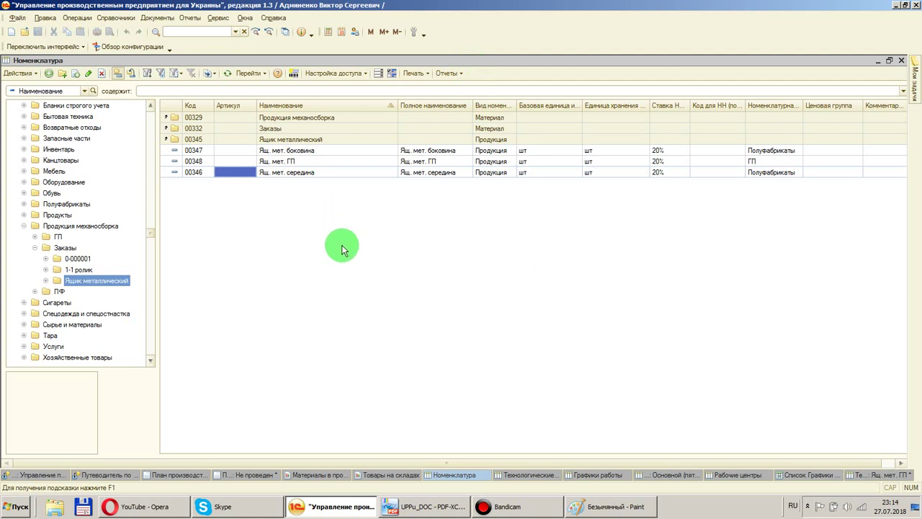
{"action": "left_click", "coordinate": [526, 510]}
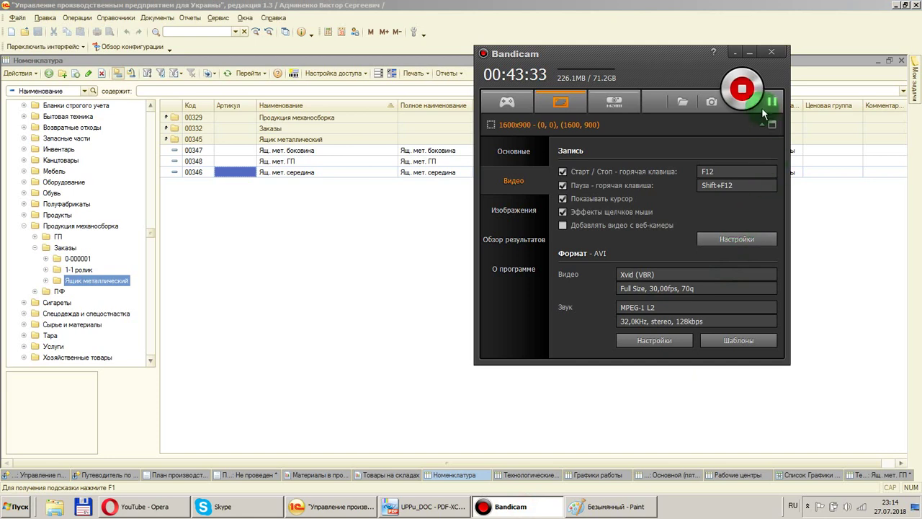
{"action": "left_click", "coordinate": [751, 53]}
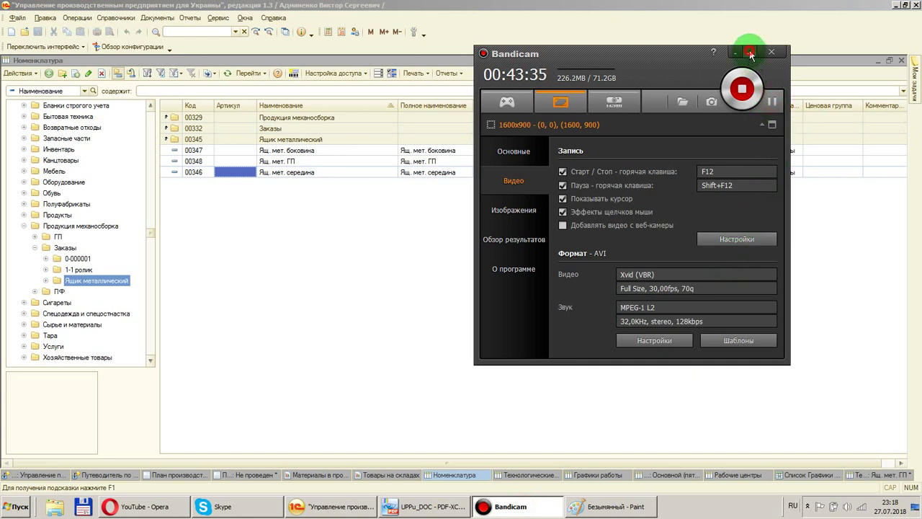
Open the production orders (Заказ на производство) list and create a new order
{"action": "left_click", "coordinate": [152, 21]}
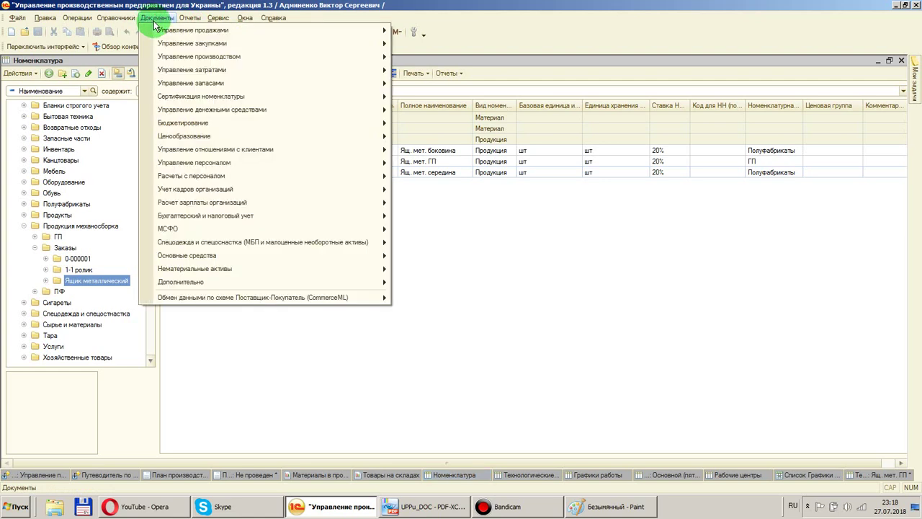
{"action": "mouse_move", "coordinate": [161, 32]}
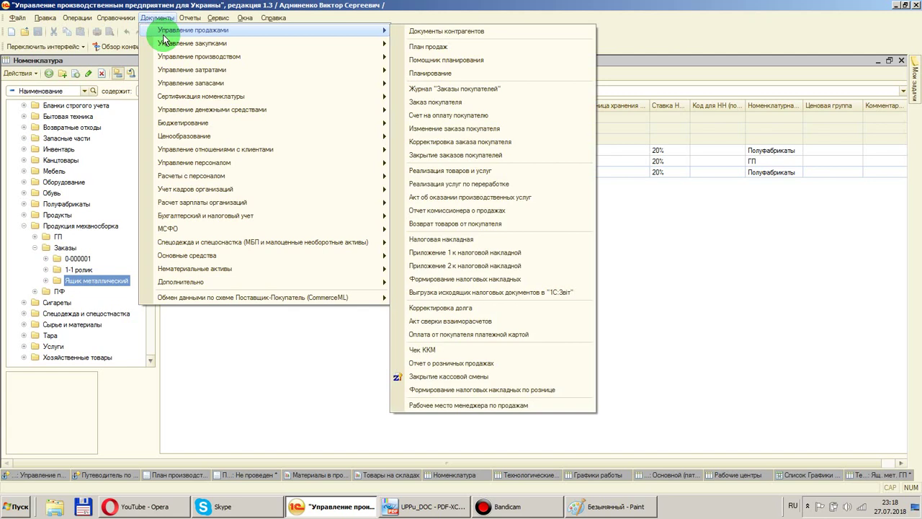
{"action": "mouse_move", "coordinate": [176, 58]}
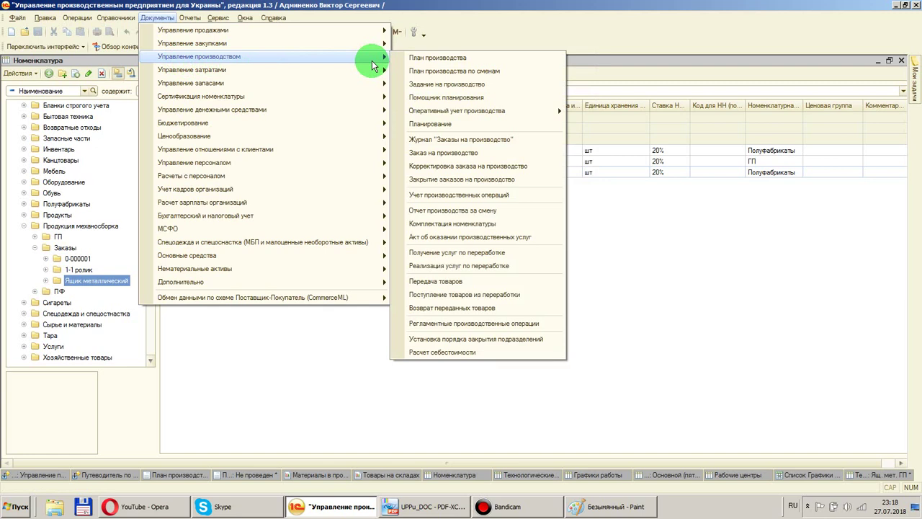
{"action": "left_click", "coordinate": [445, 154]}
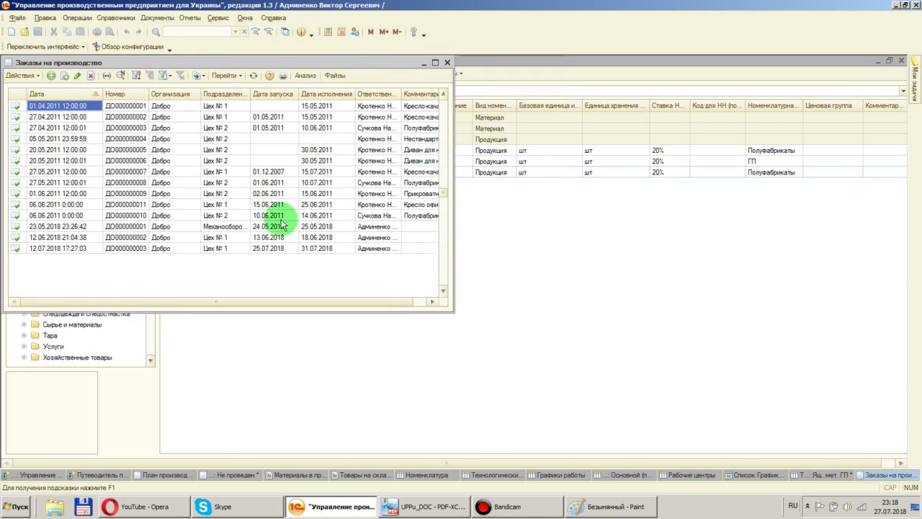
{"action": "left_click", "coordinate": [52, 78]}
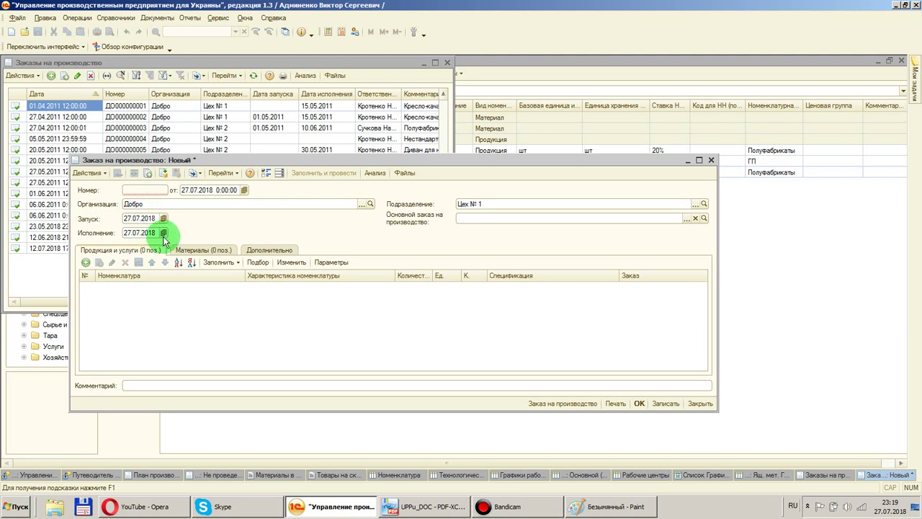
Set the new production order's launch date to 30.07.2018 and its completion date to 02.08.2018
{"action": "left_click", "coordinate": [163, 233]}
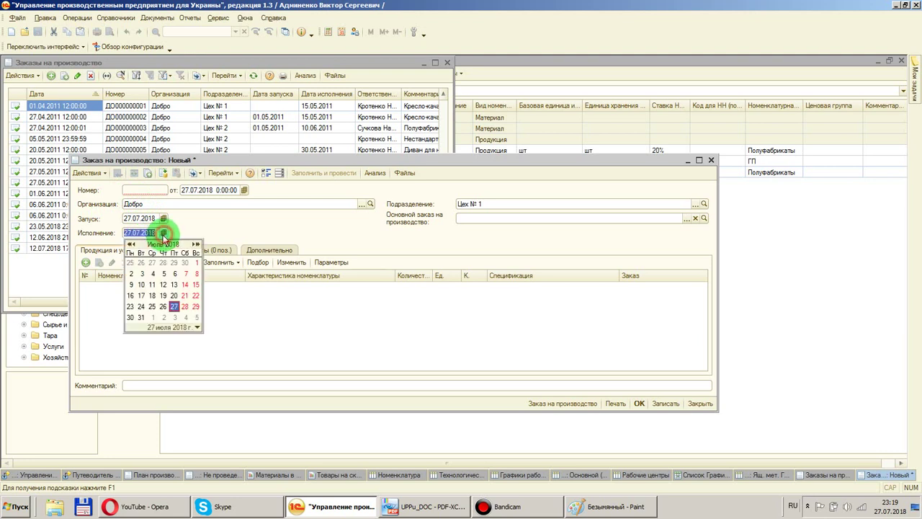
{"action": "left_click", "coordinate": [131, 319]}
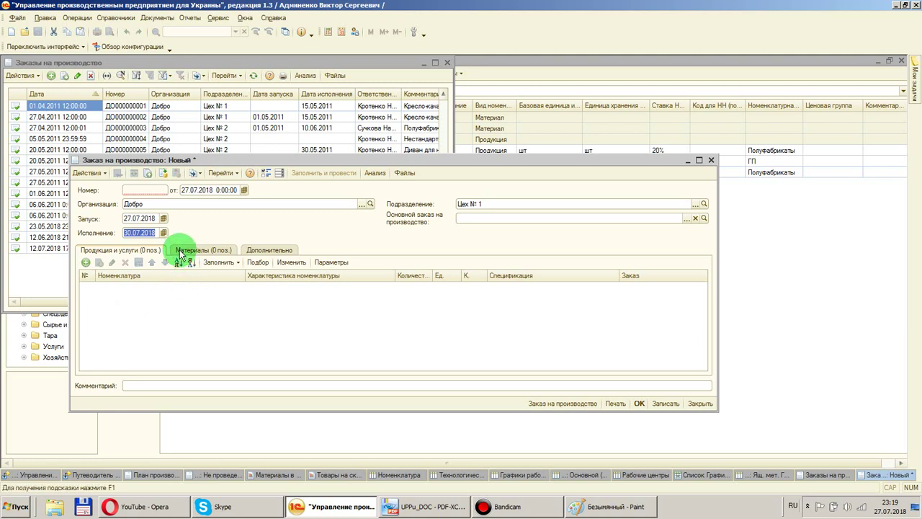
{"action": "left_click", "coordinate": [163, 233]}
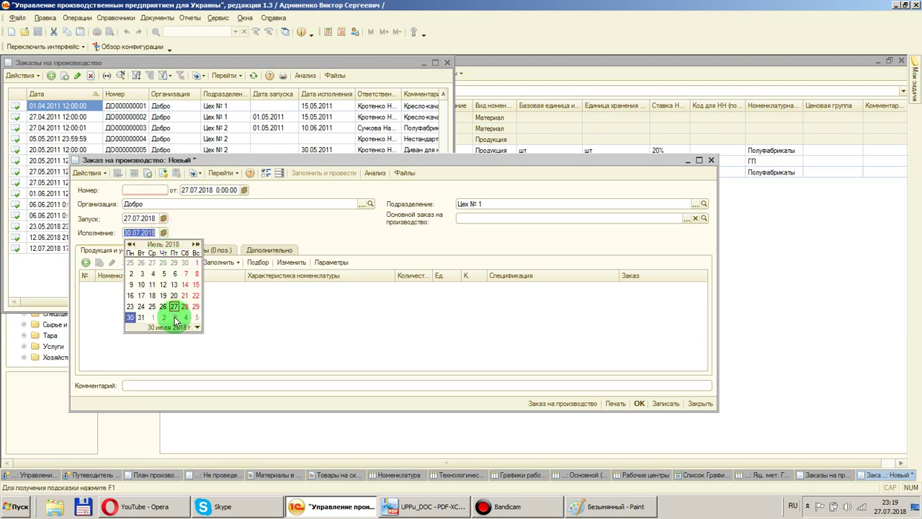
{"action": "left_click", "coordinate": [195, 245]}
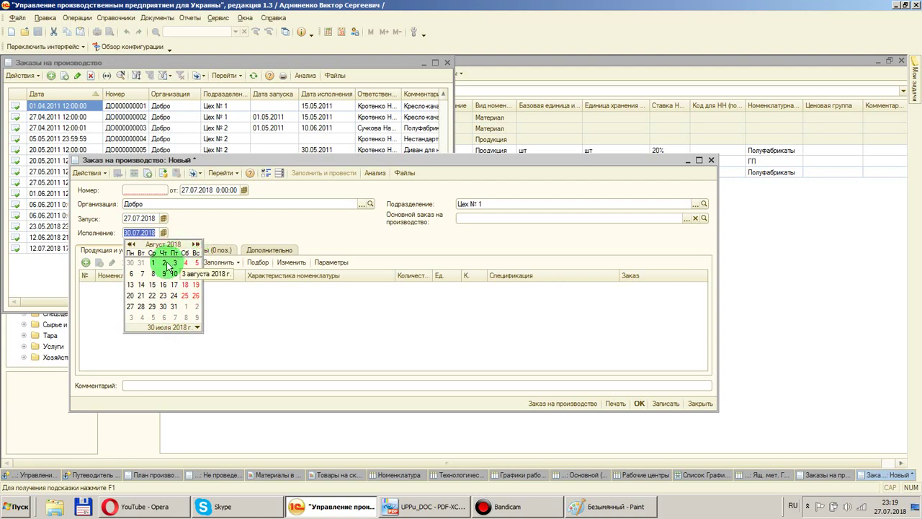
{"action": "left_click", "coordinate": [164, 262]}
{"action": "left_click", "coordinate": [164, 217]}
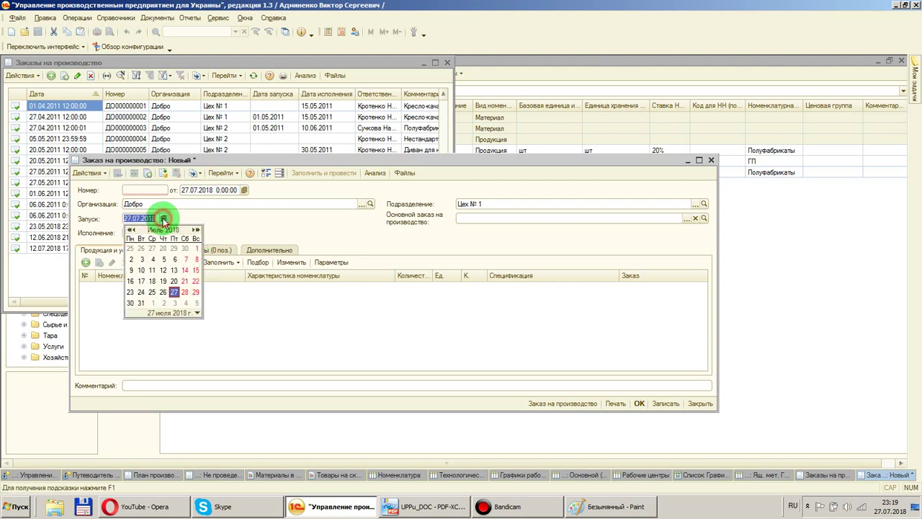
{"action": "left_click", "coordinate": [131, 303]}
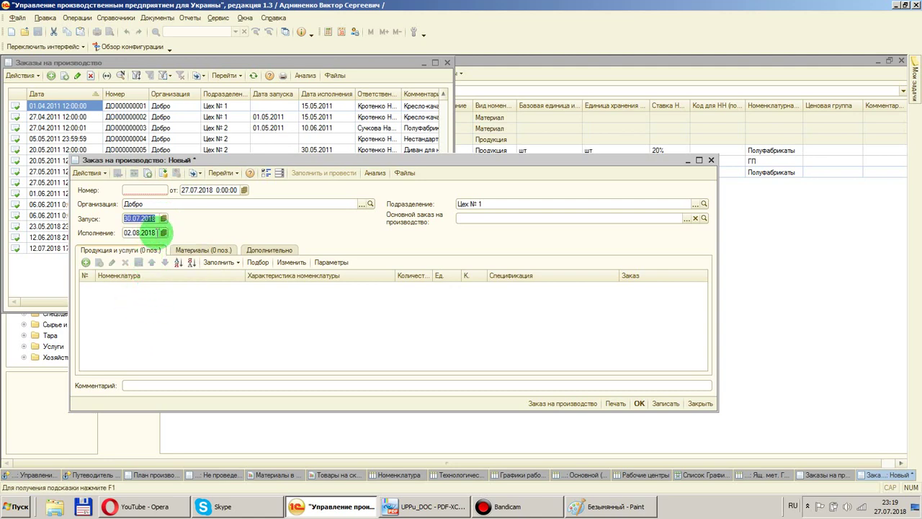
{"action": "left_click", "coordinate": [164, 219]}
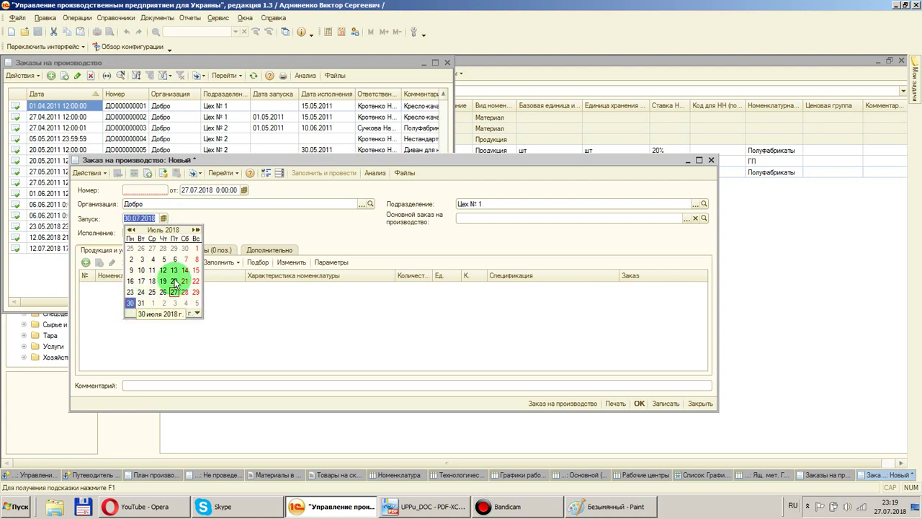
{"action": "left_click", "coordinate": [219, 228]}
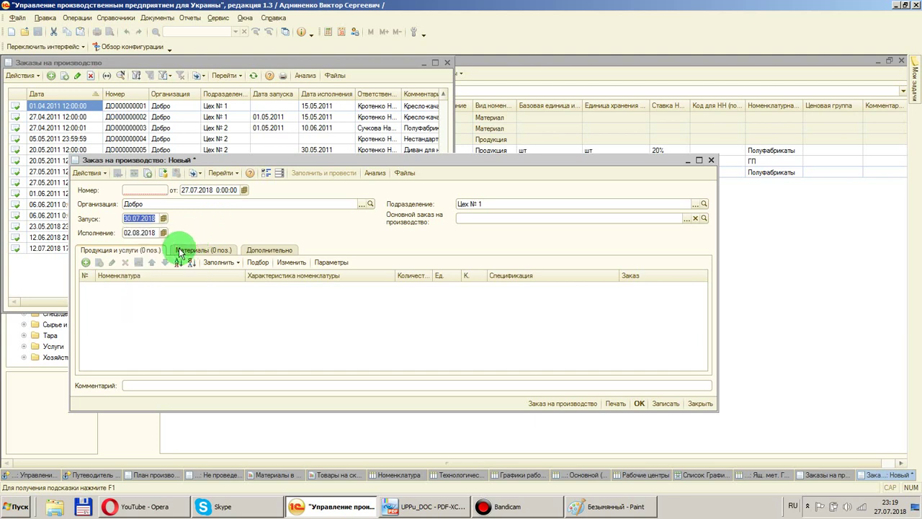
Add Ящ. мет. ГП with a quantity of 1 to the products of the new production order
{"action": "left_click", "coordinate": [273, 251]}
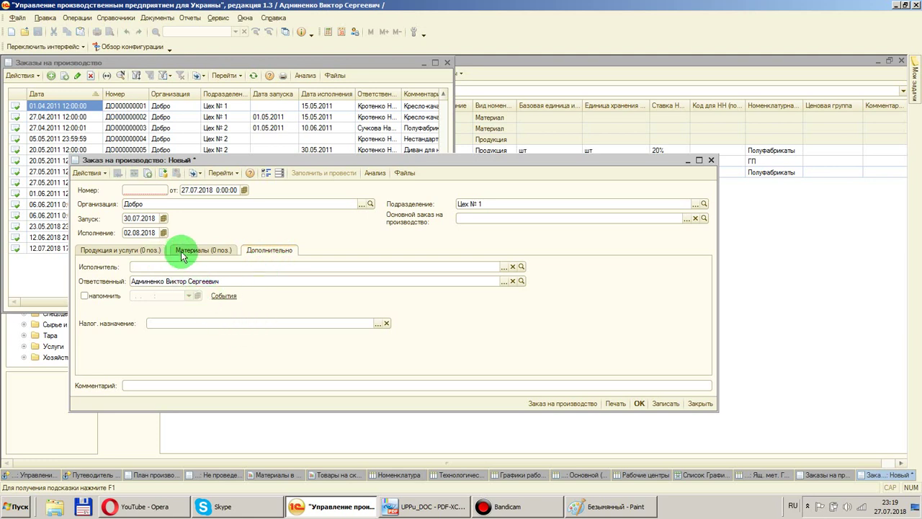
{"action": "left_click", "coordinate": [94, 252]}
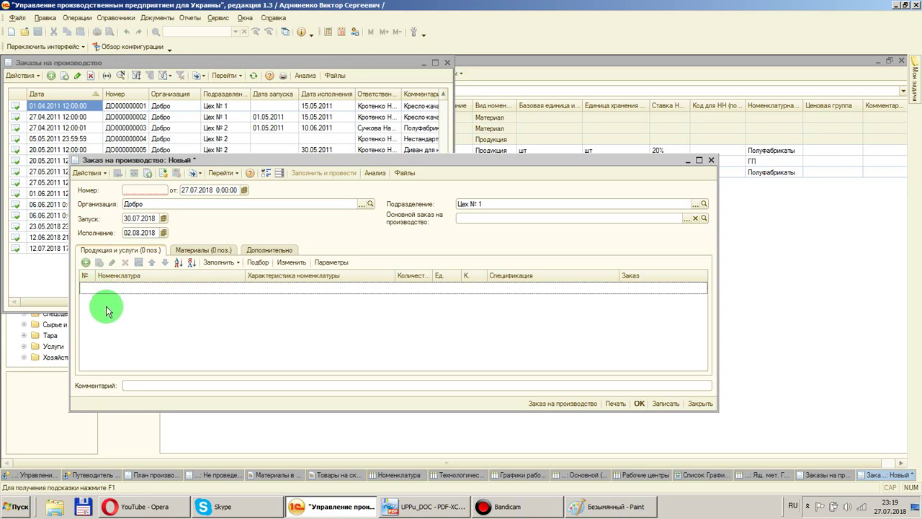
{"action": "left_click", "coordinate": [86, 262]}
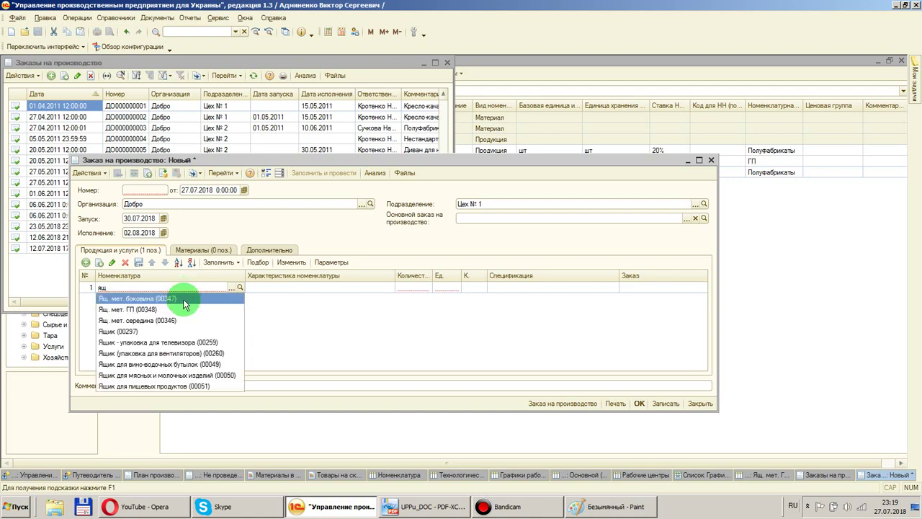
{"action": "left_click", "coordinate": [161, 310]}
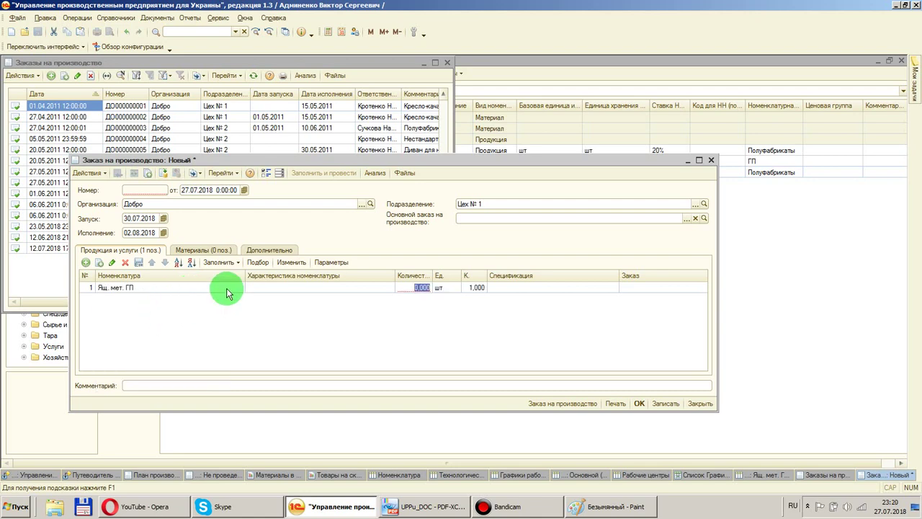
{"action": "type", "text": "1"}
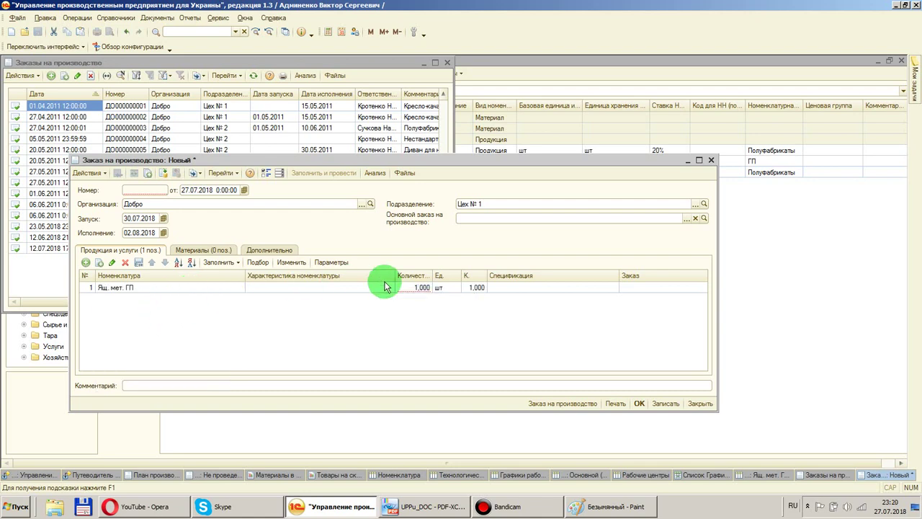
{"action": "left_click", "coordinate": [671, 292]}
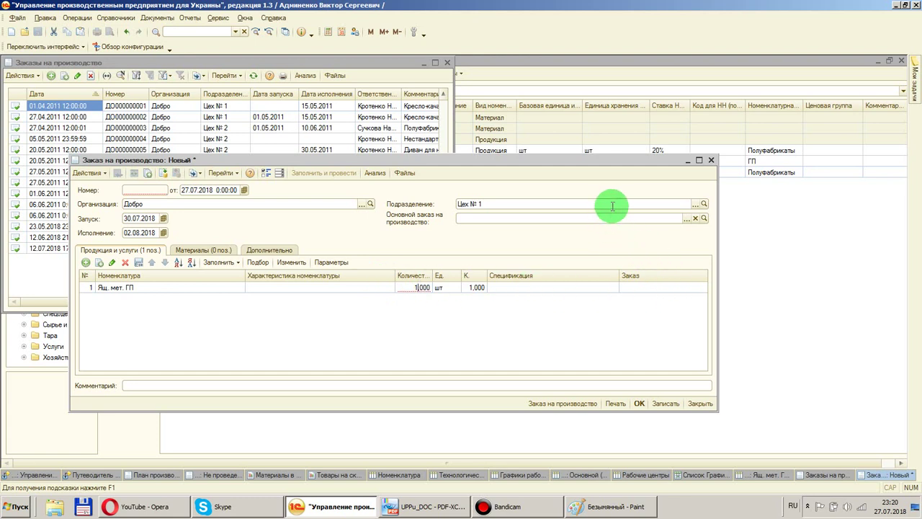
{"action": "left_click", "coordinate": [497, 204]}
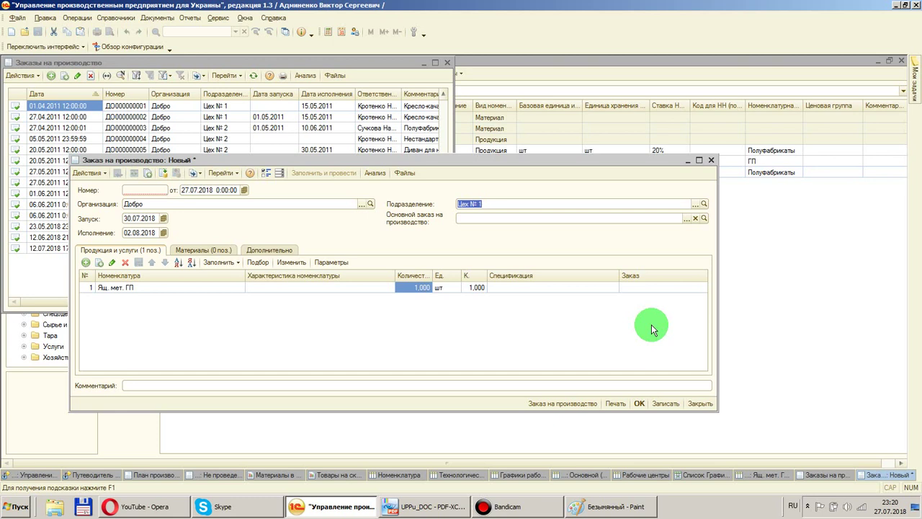
Check the materials of the new production order for Ящ. мет. ГП and post the order
{"action": "left_click", "coordinate": [210, 252]}
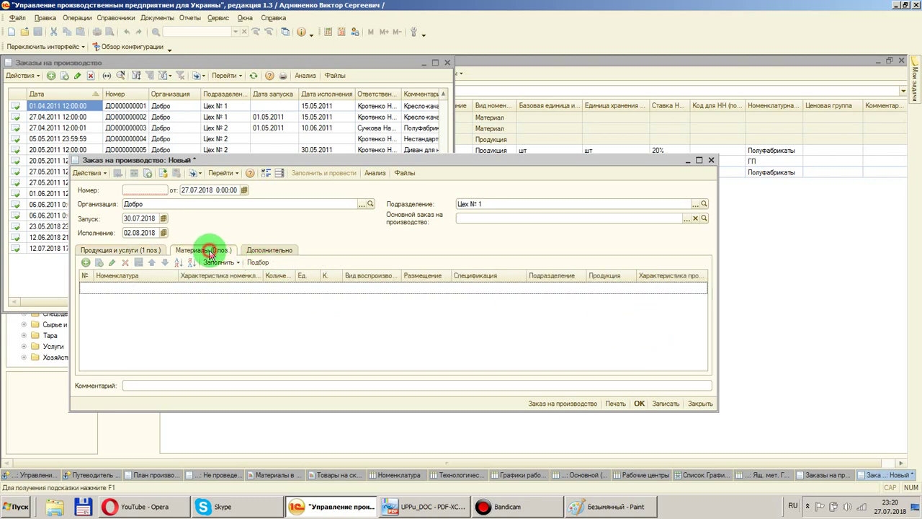
{"action": "left_click", "coordinate": [115, 252]}
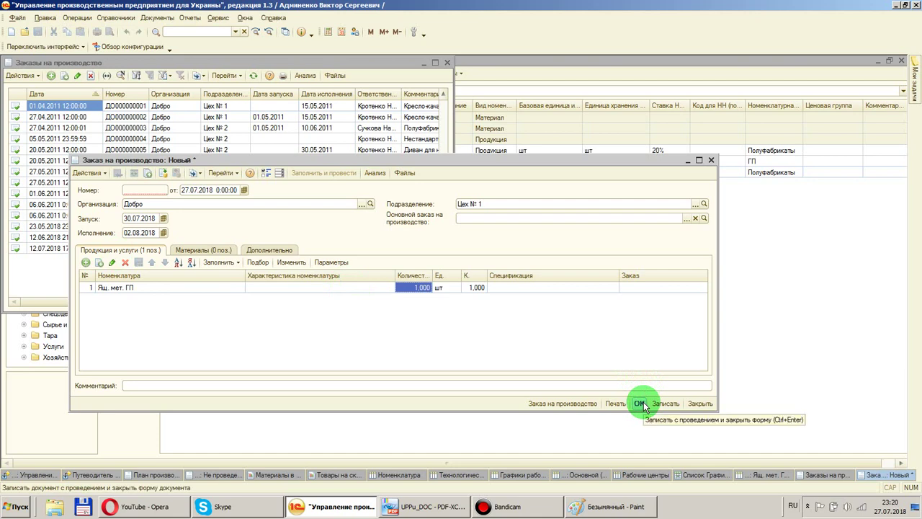
{"action": "left_click", "coordinate": [164, 176]}
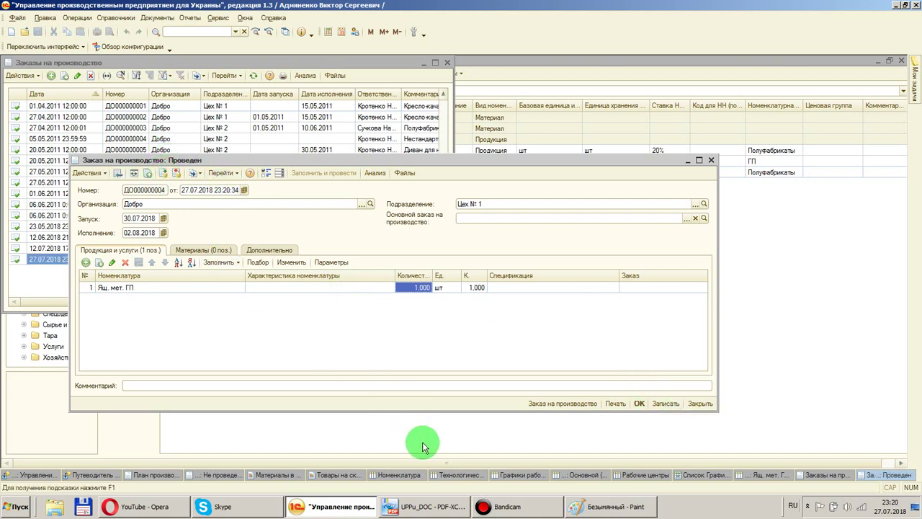
Change the work centre in the Ящик металлический боковина process card to Гильотинные ножницы Цех1 and save the card
{"action": "left_click", "coordinate": [461, 475]}
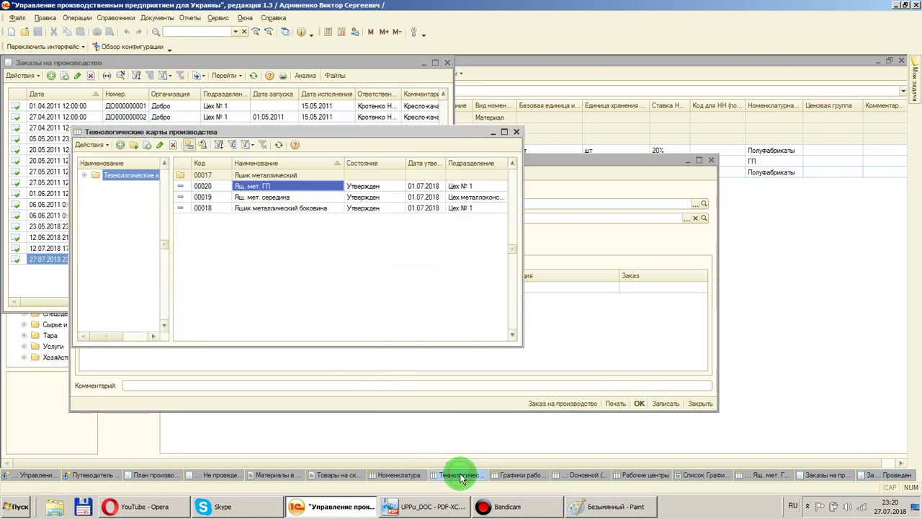
{"action": "double_click", "coordinate": [280, 208]}
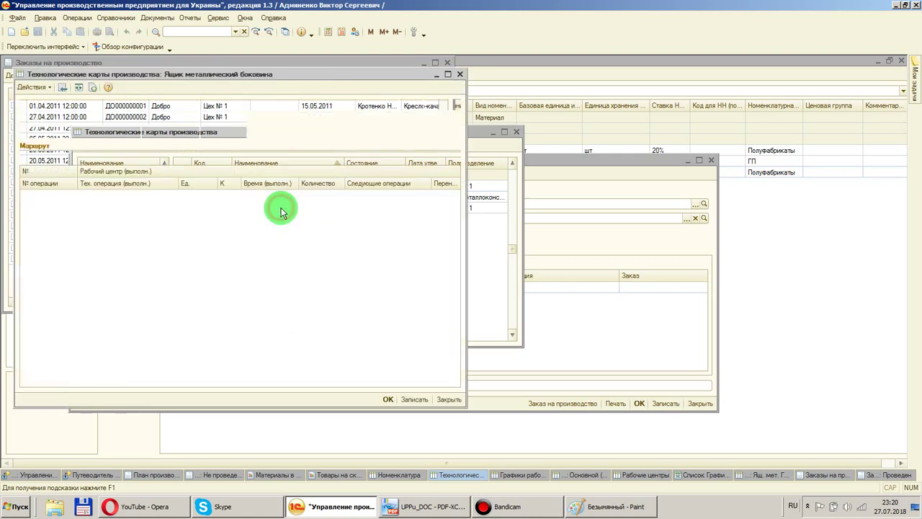
{"action": "left_click", "coordinate": [135, 195]}
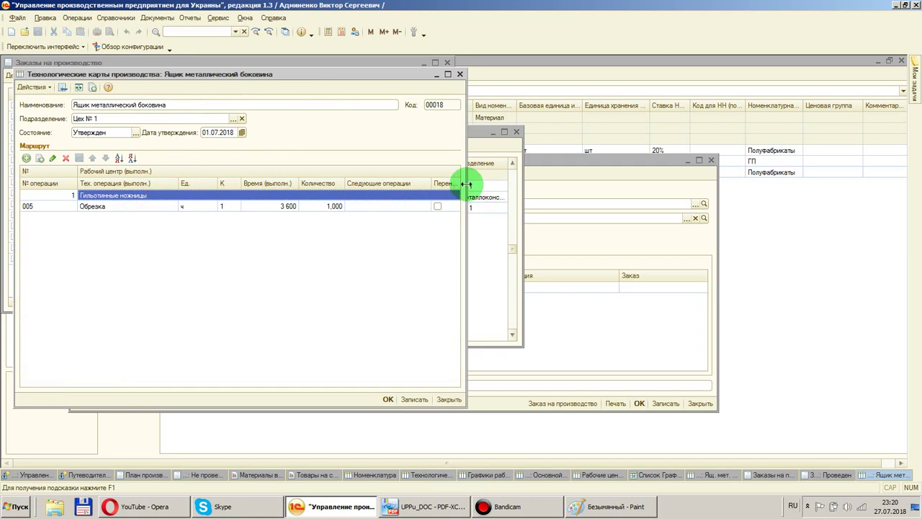
{"action": "left_click_drag", "start_coordinate": [466, 184], "coordinate": [708, 185]}
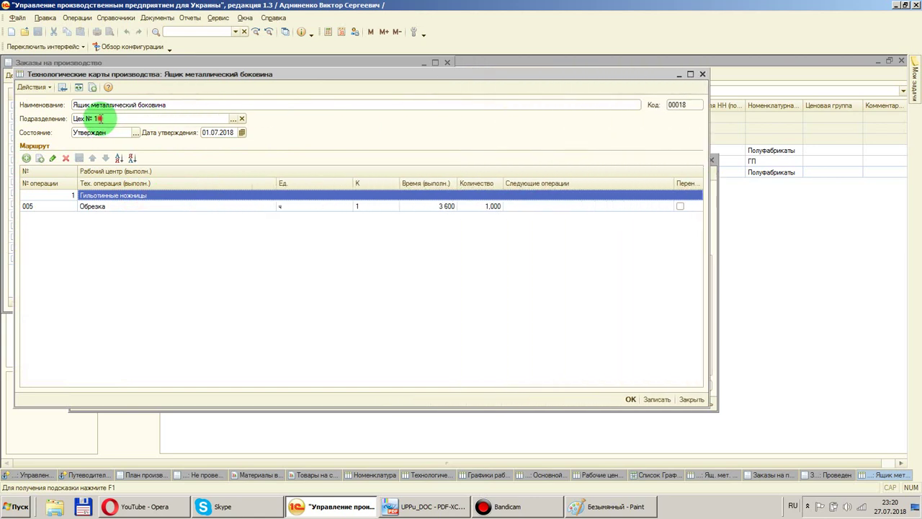
{"action": "left_click", "coordinate": [656, 196]}
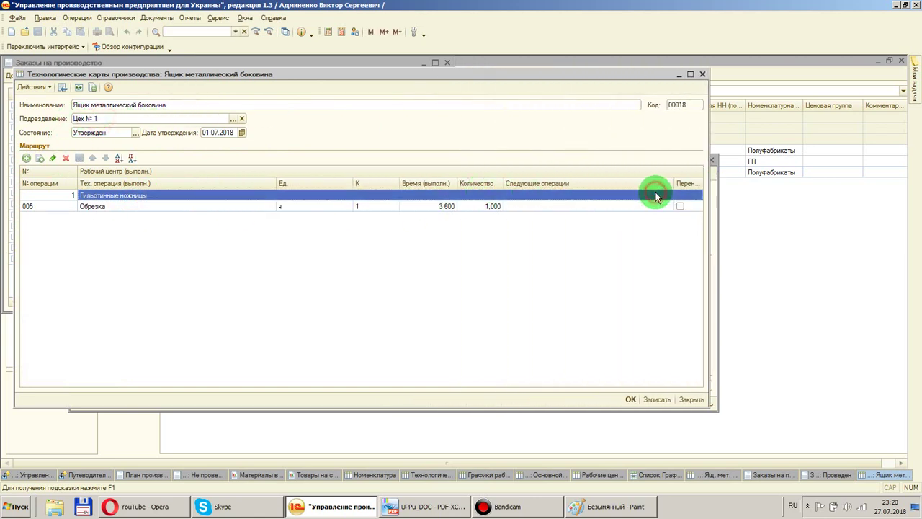
{"action": "mouse_move", "coordinate": [709, 189]}
{"action": "left_mouse_down"}
{"action": "mouse_move", "coordinate": [815, 192]}
{"action": "mouse_move", "coordinate": [710, 191]}
{"action": "left_mouse_up"}
{"action": "double_click", "coordinate": [425, 194]}
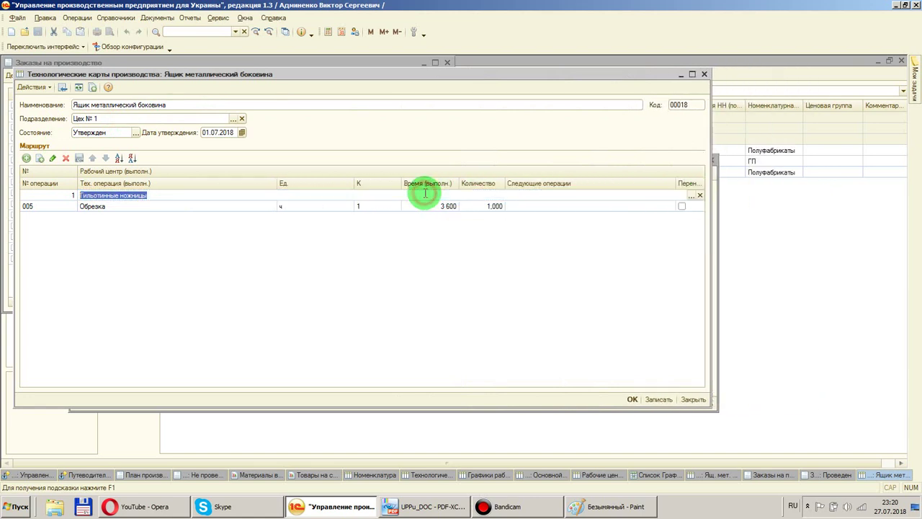
{"action": "left_click", "coordinate": [692, 196]}
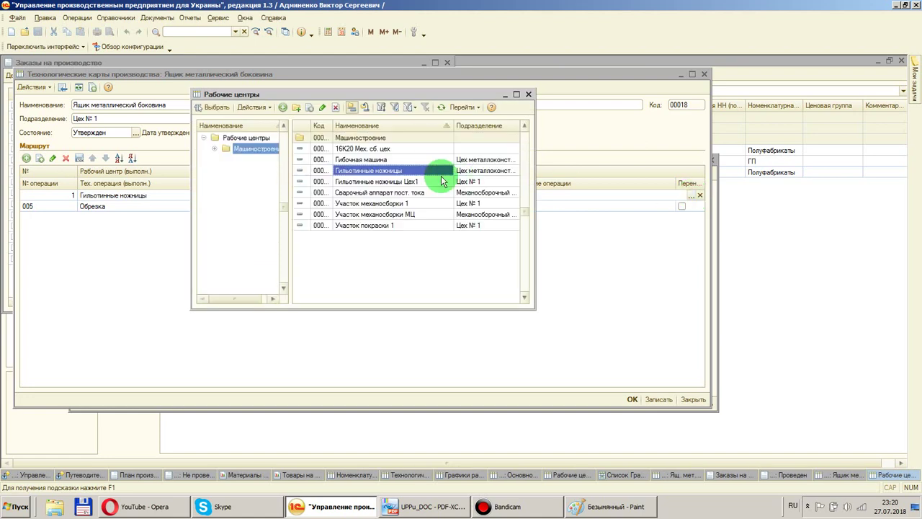
{"action": "double_click", "coordinate": [387, 181]}
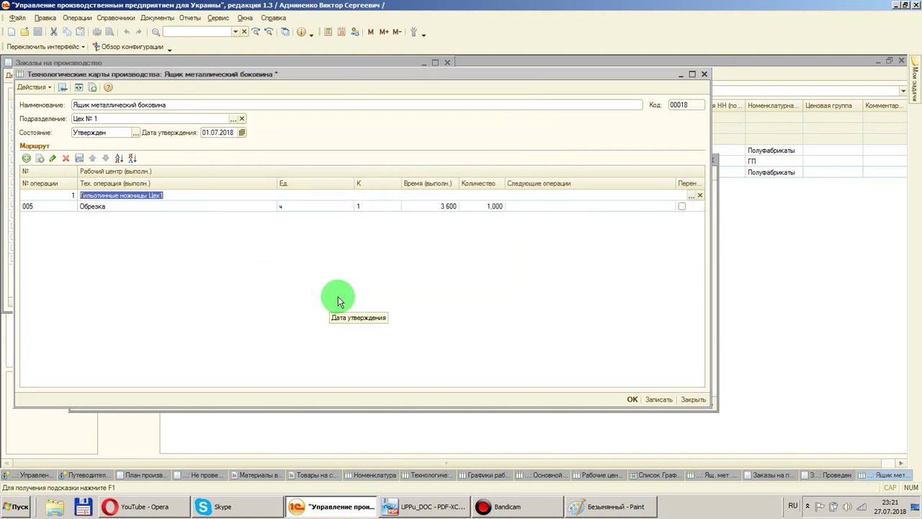
{"action": "left_click", "coordinate": [632, 399]}
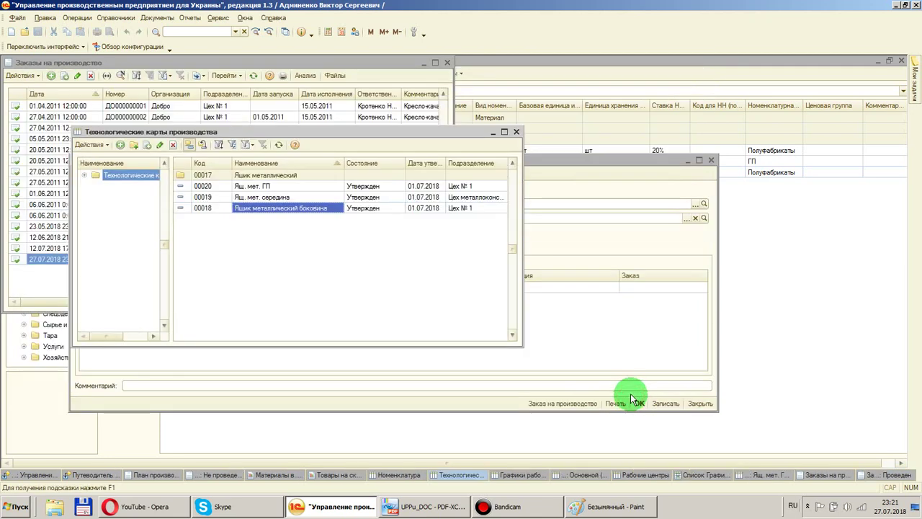
Review the department and route in the Ящ. мет. середина process card, close it and return to the posted production order
{"action": "double_click", "coordinate": [277, 198]}
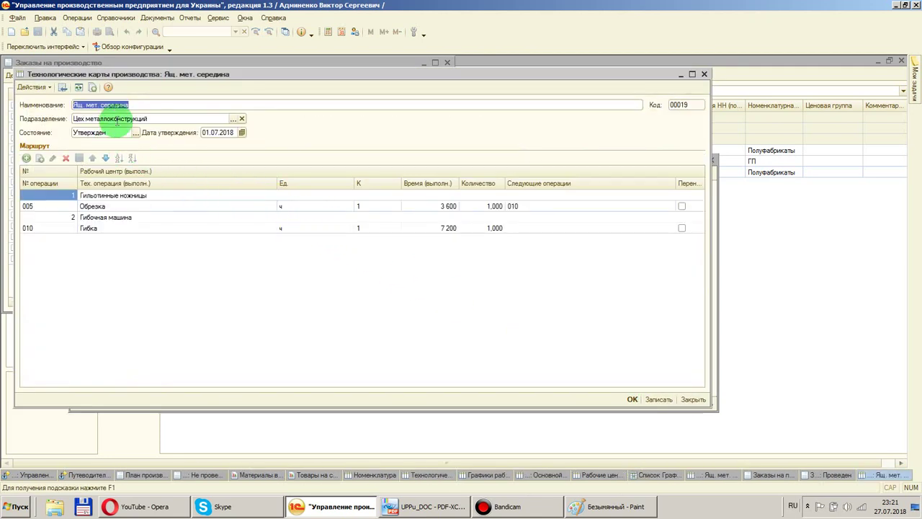
{"action": "left_click", "coordinate": [704, 75]}
{"action": "left_click", "coordinate": [725, 276]}
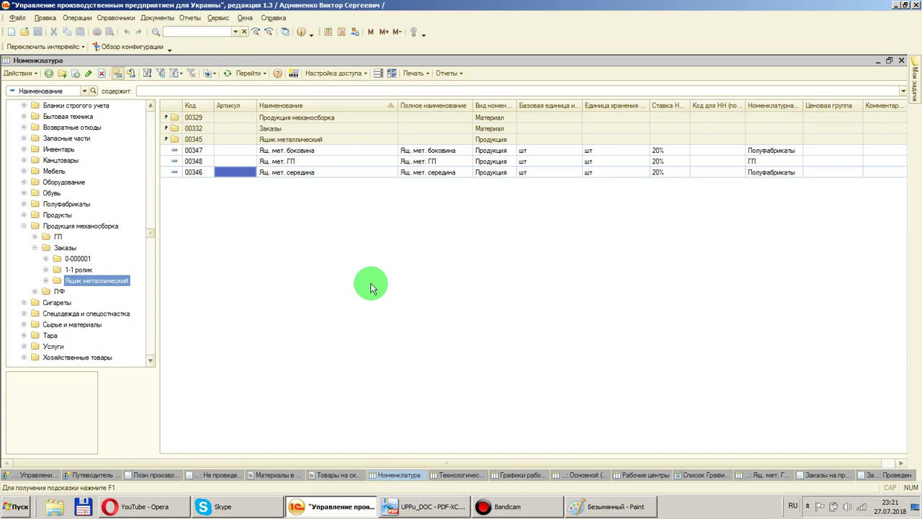
{"action": "left_click", "coordinate": [825, 474]}
{"action": "left_click", "coordinate": [878, 475]}
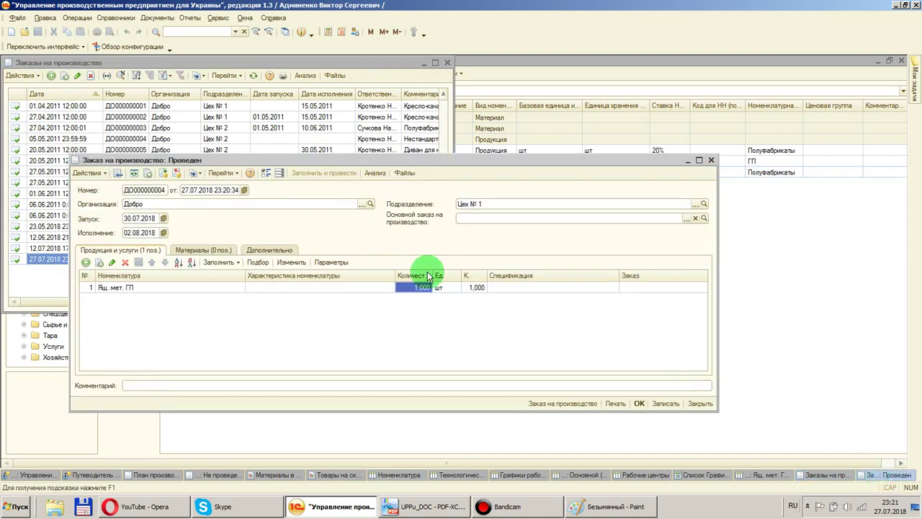
{"action": "left_click", "coordinate": [198, 180]}
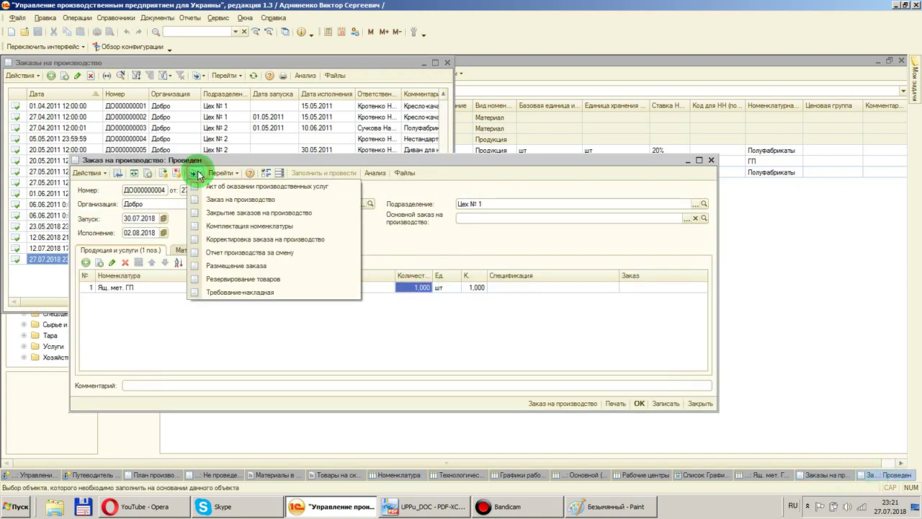
{"action": "left_click", "coordinate": [234, 204]}
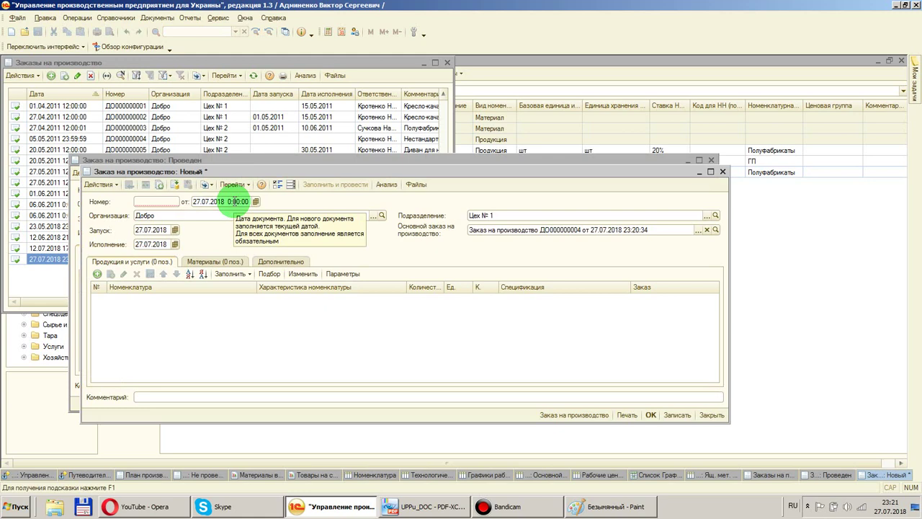
{"action": "left_click", "coordinate": [245, 275]}
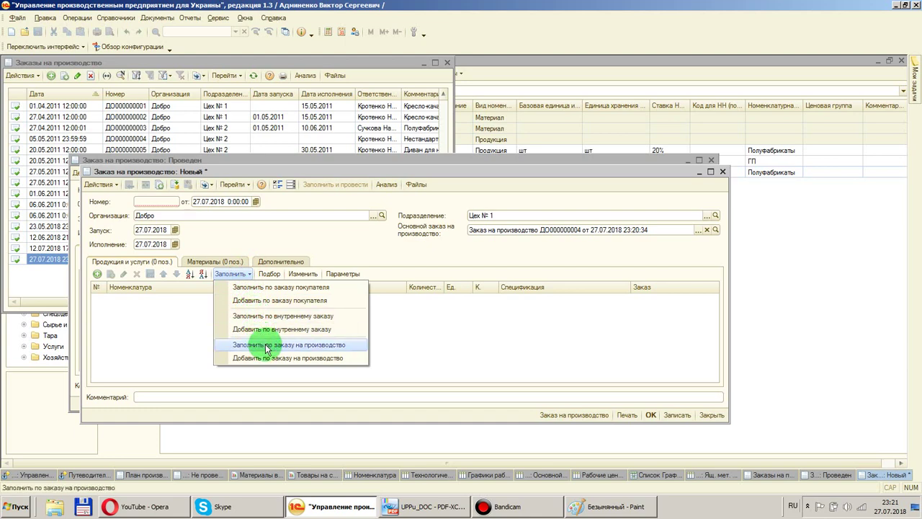
{"action": "left_click", "coordinate": [722, 172]}
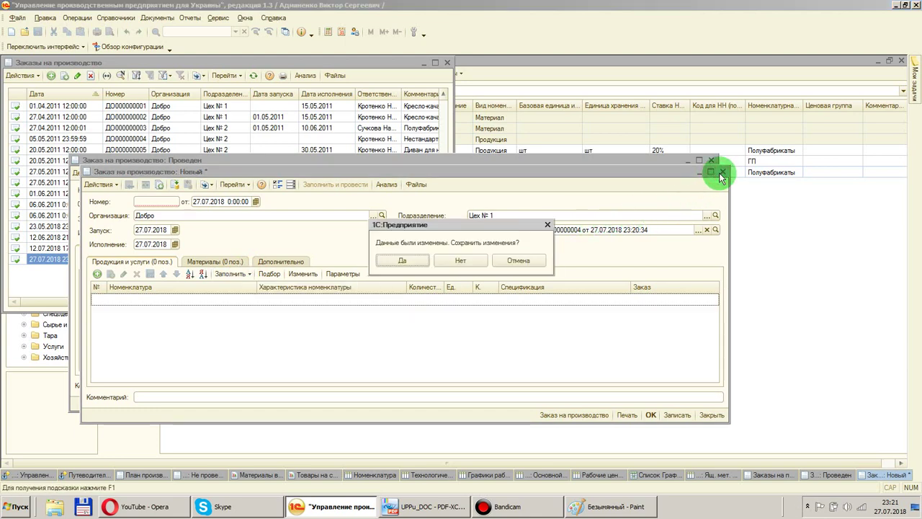
{"action": "left_click", "coordinate": [470, 260]}
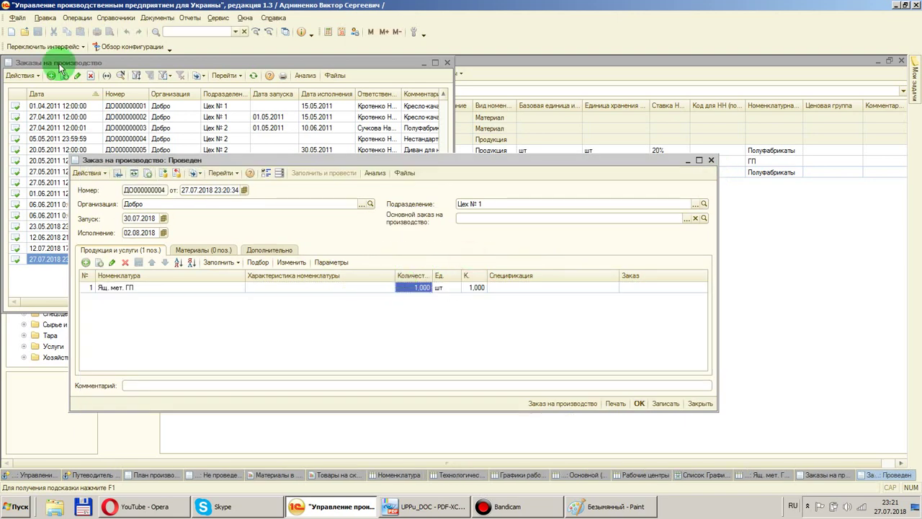
{"action": "left_click", "coordinate": [195, 173]}
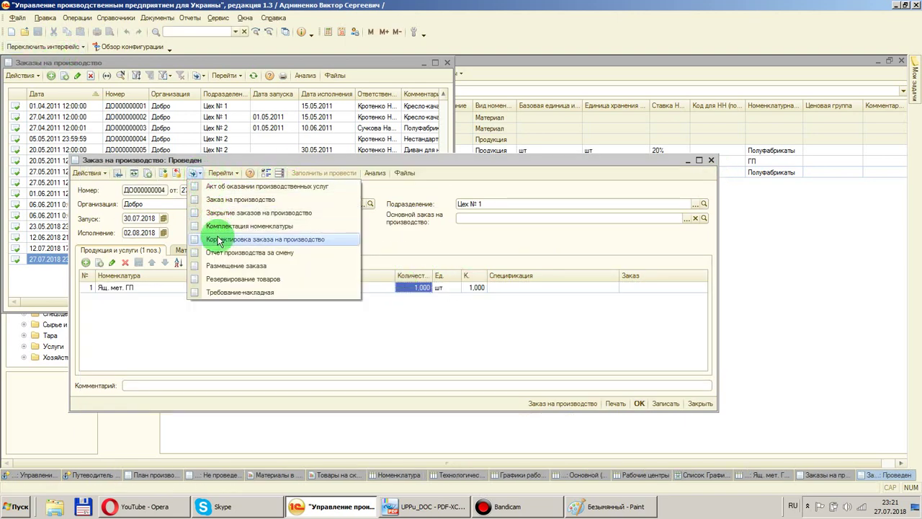
{"action": "left_click", "coordinate": [375, 167]}
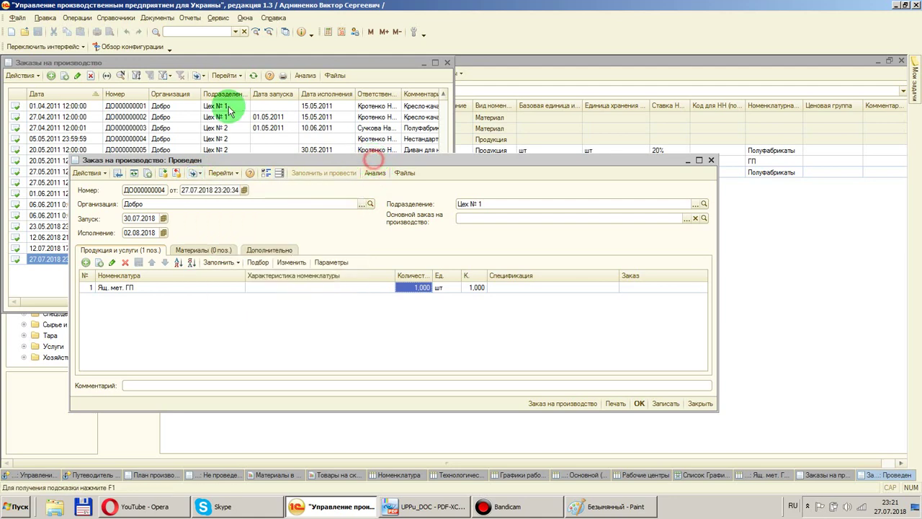
Open the shift production plans (План производства по сменам) list and create a new plan
{"action": "left_click", "coordinate": [152, 19]}
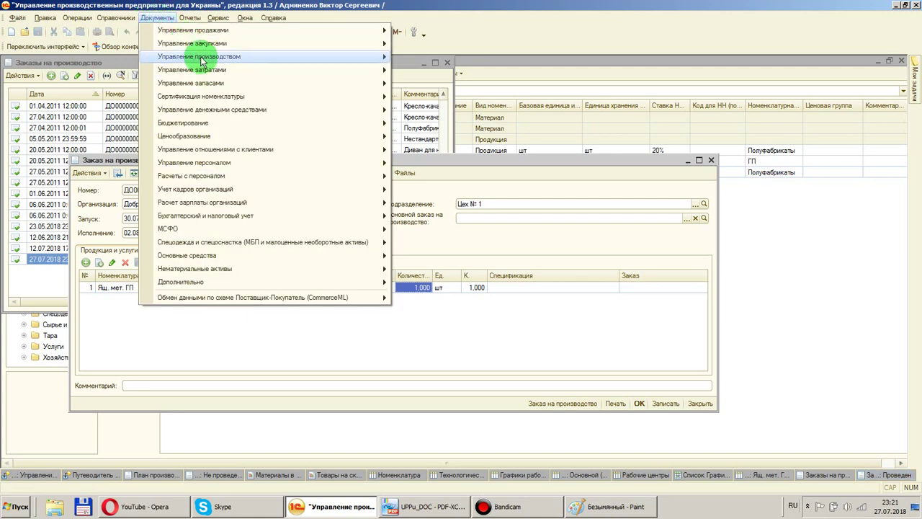
{"action": "mouse_move", "coordinate": [319, 58]}
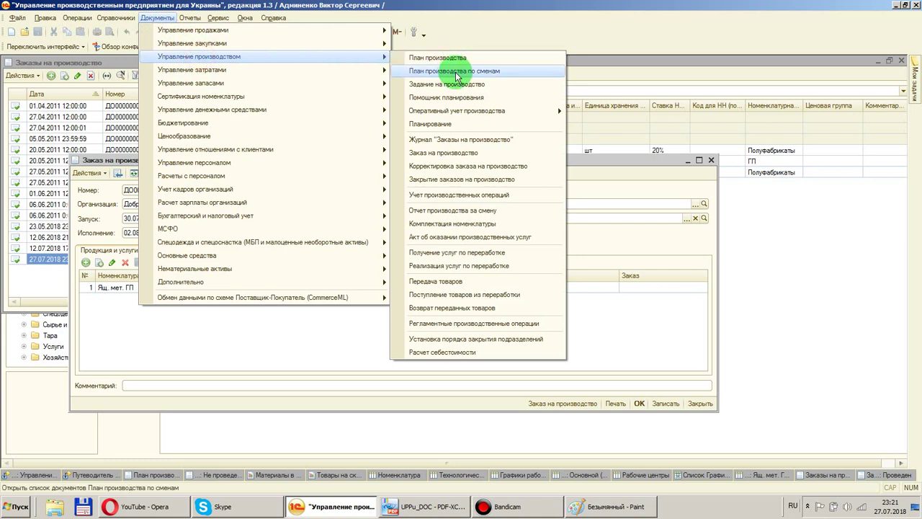
{"action": "left_click", "coordinate": [461, 71]}
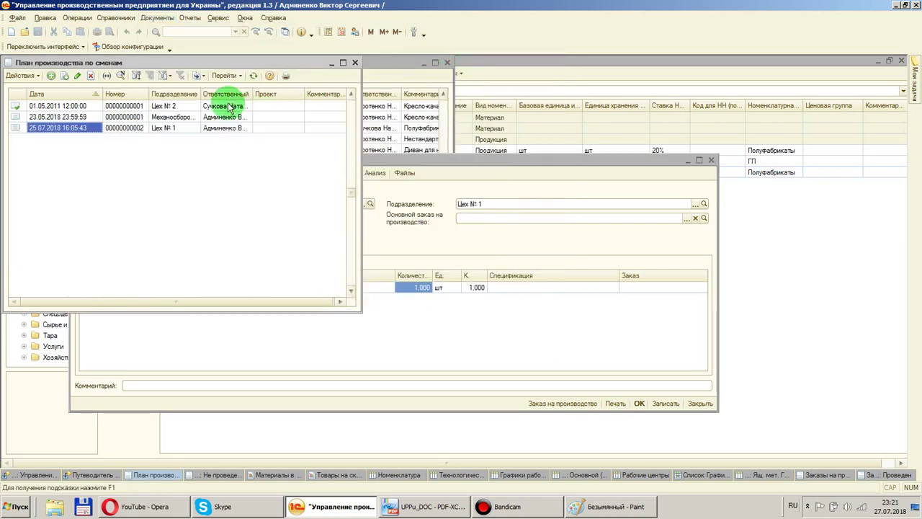
{"action": "left_click", "coordinate": [52, 77]}
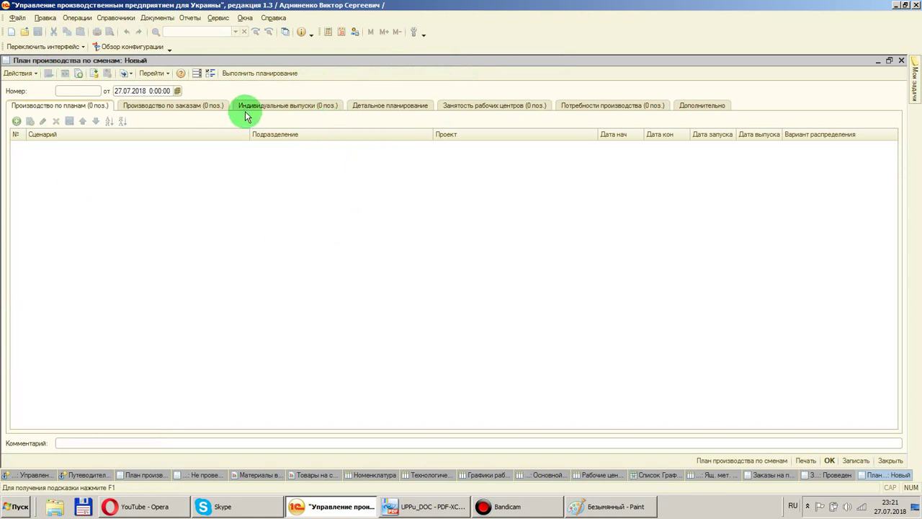
Add the Цех № 1 production order dated 27.07.2018 to the new shift plan's production by orders (Производство по заказам)
{"action": "left_click", "coordinate": [162, 108]}
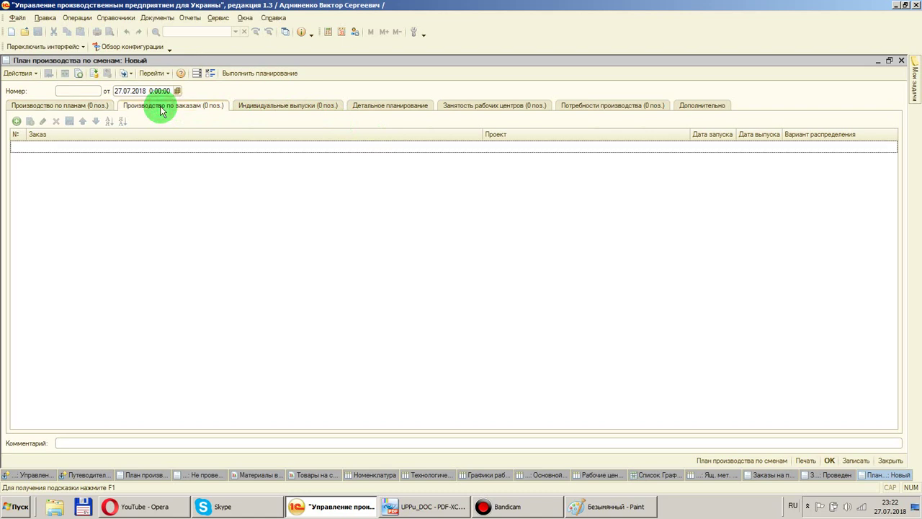
{"action": "left_click", "coordinate": [16, 121]}
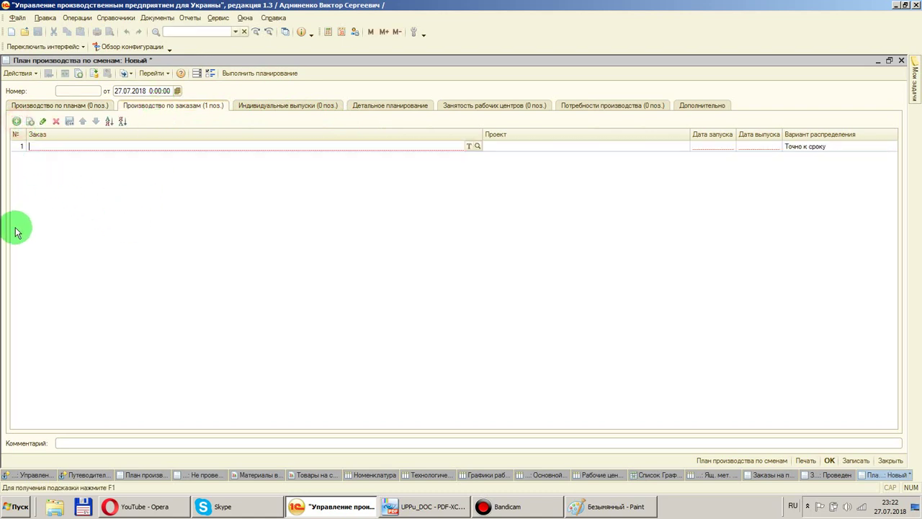
{"action": "left_click", "coordinate": [469, 146]}
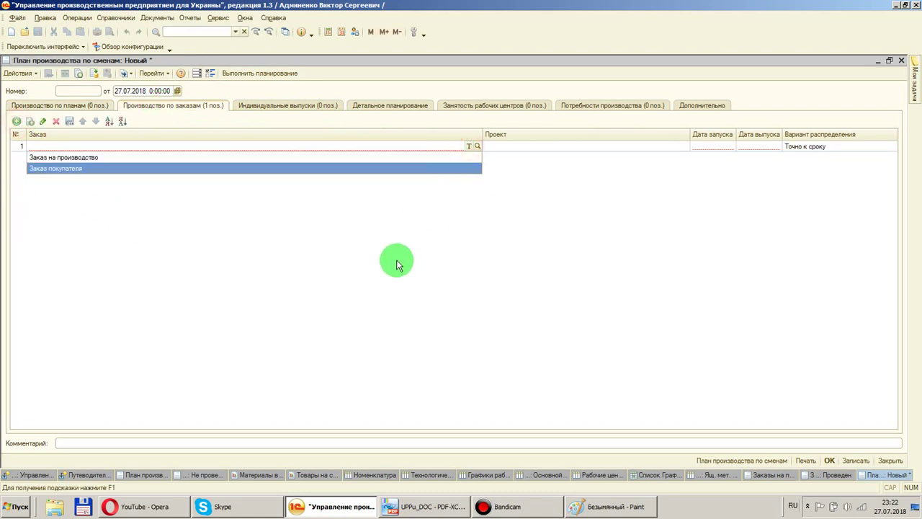
{"action": "left_click", "coordinate": [84, 158]}
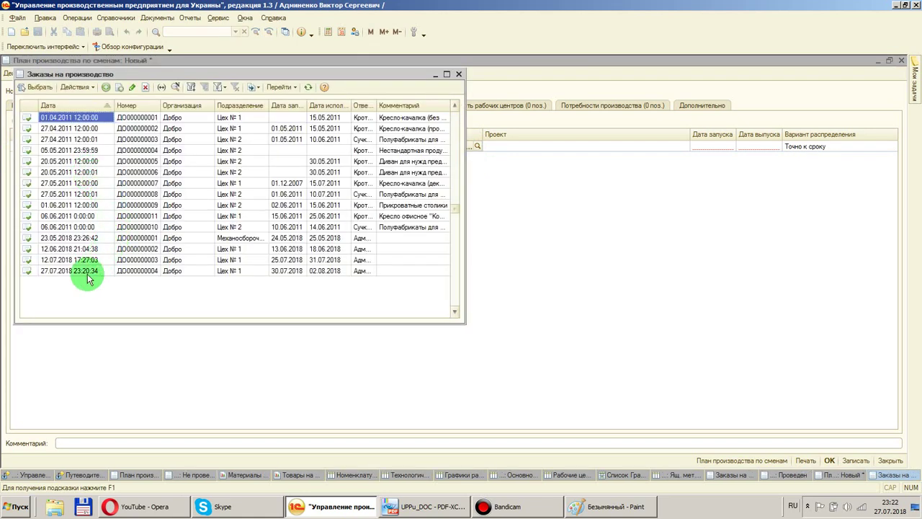
{"action": "double_click", "coordinate": [68, 272]}
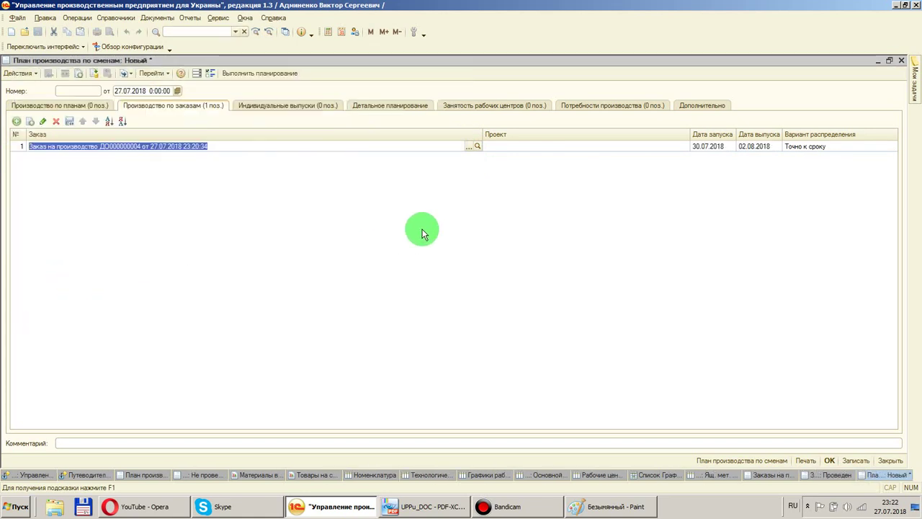
Review the order's launch date, release date and the available distribution options (Вариант распределения) in the shift plan's production by orders
{"action": "left_click", "coordinate": [699, 145]}
{"action": "left_click", "coordinate": [766, 147]}
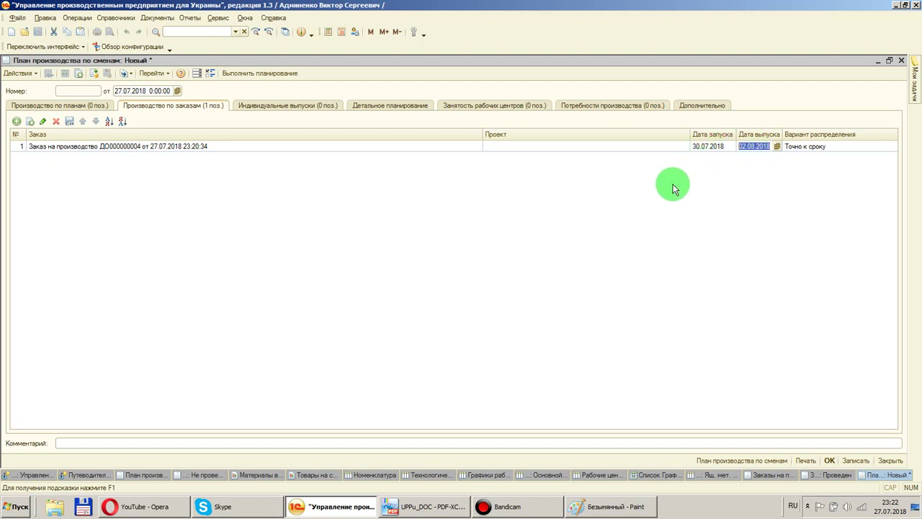
{"action": "left_click", "coordinate": [847, 148]}
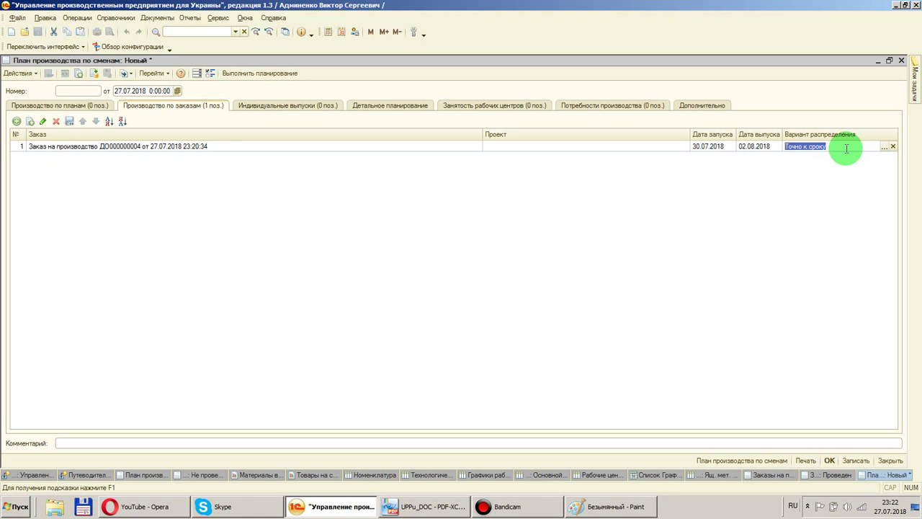
{"action": "left_click", "coordinate": [885, 146]}
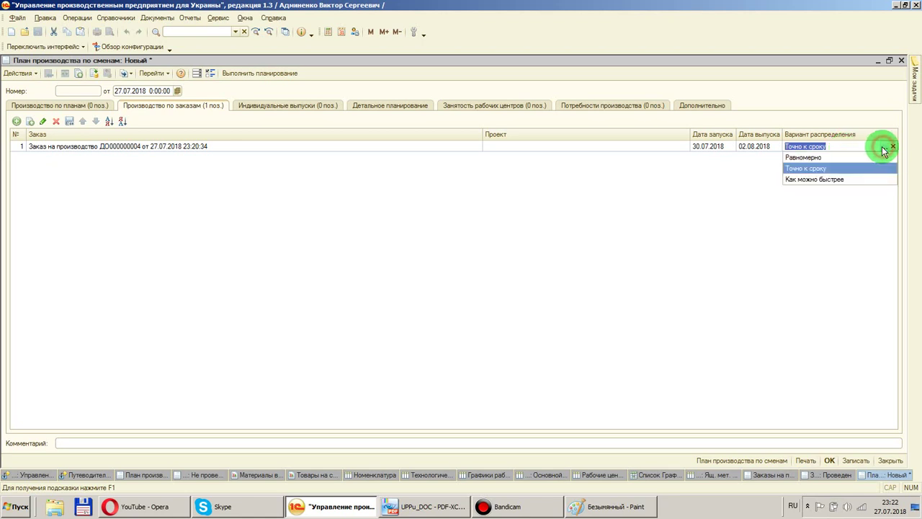
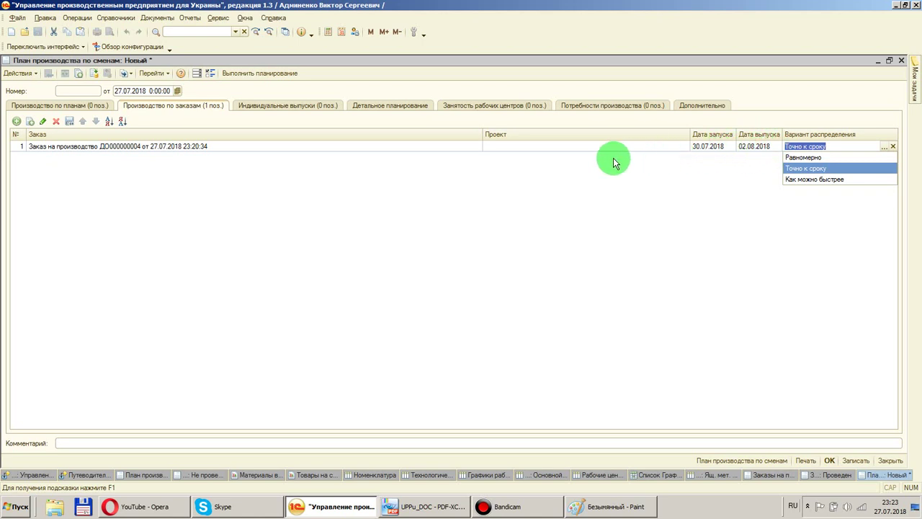
{"action": "left_click", "coordinate": [687, 235]}
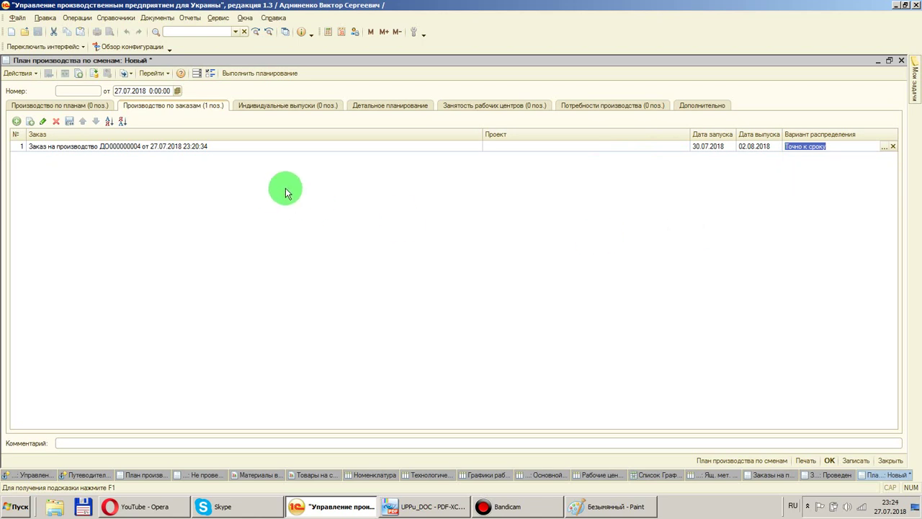
{"action": "left_click", "coordinate": [285, 192]}
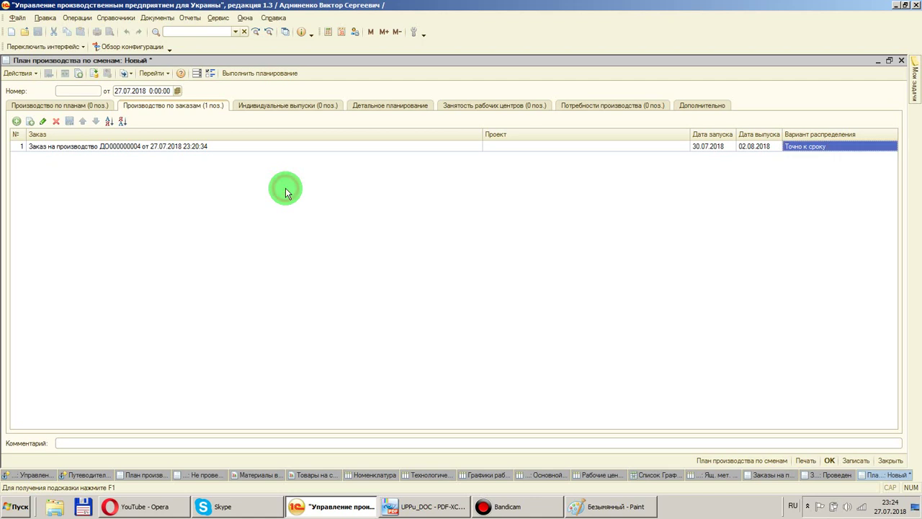
Set the shift plan's initial replanning boundary (Начальная граница перепланирования) to 31.07.2018 and check the stock determination date
{"action": "left_click", "coordinate": [715, 104]}
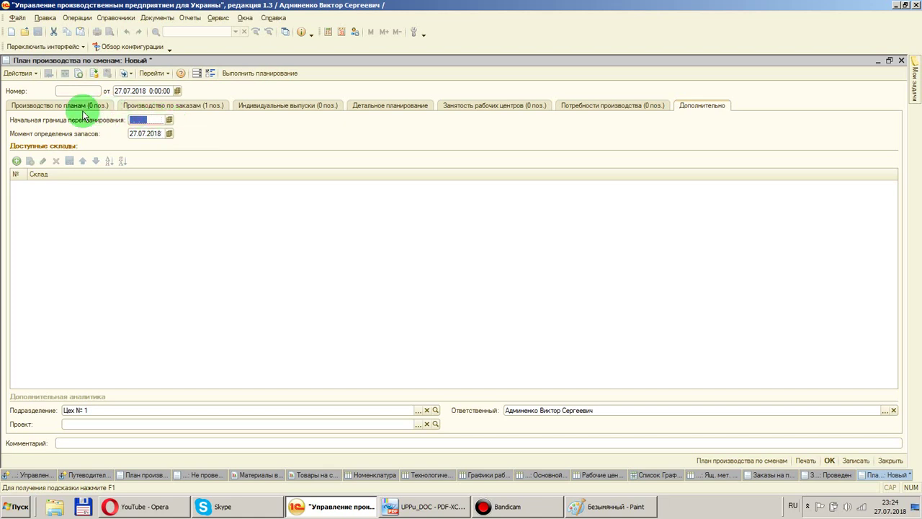
{"action": "left_click", "coordinate": [180, 112]}
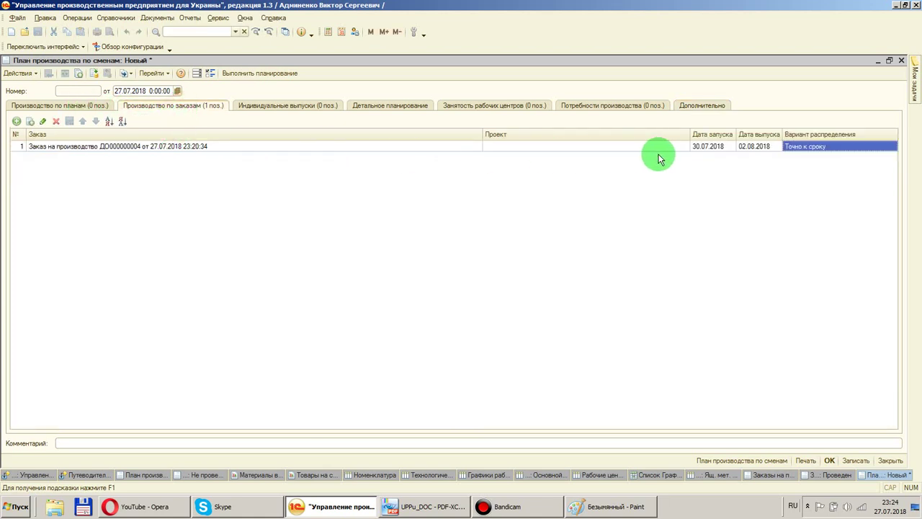
{"action": "left_click", "coordinate": [712, 148]}
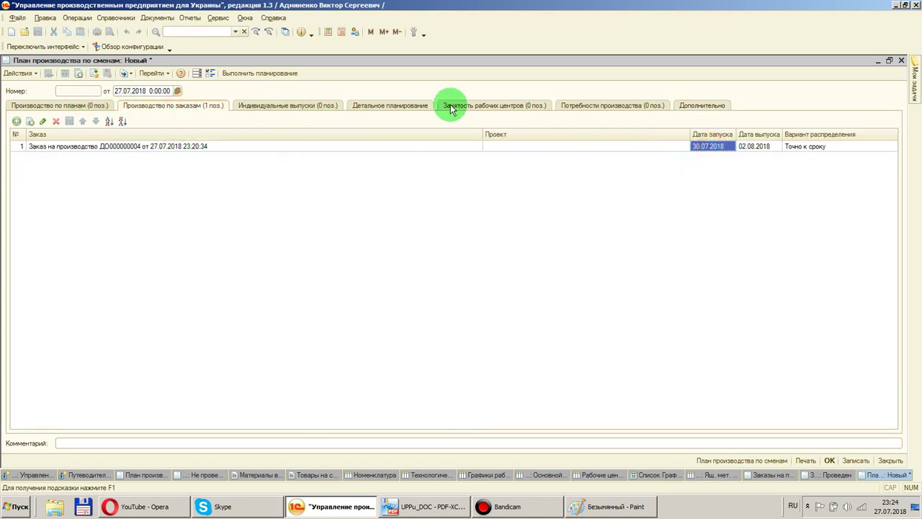
{"action": "left_click", "coordinate": [703, 106]}
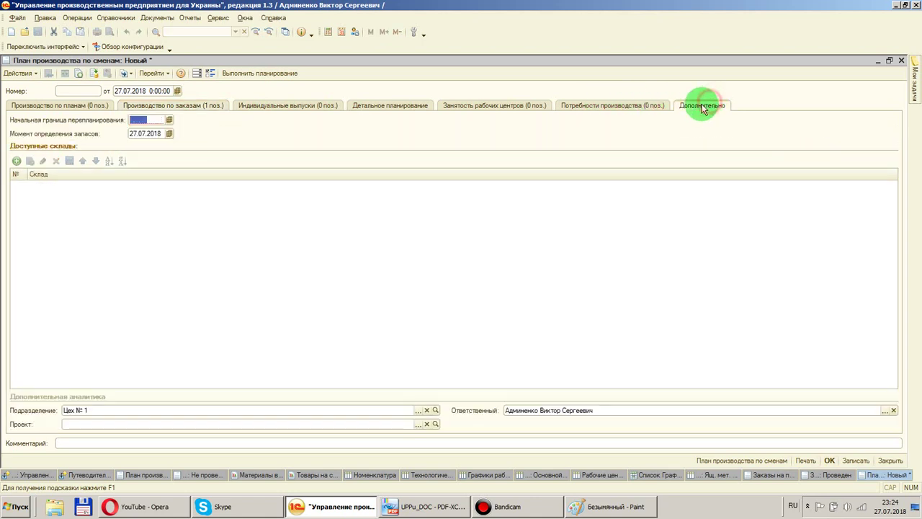
{"action": "left_click", "coordinate": [169, 120]}
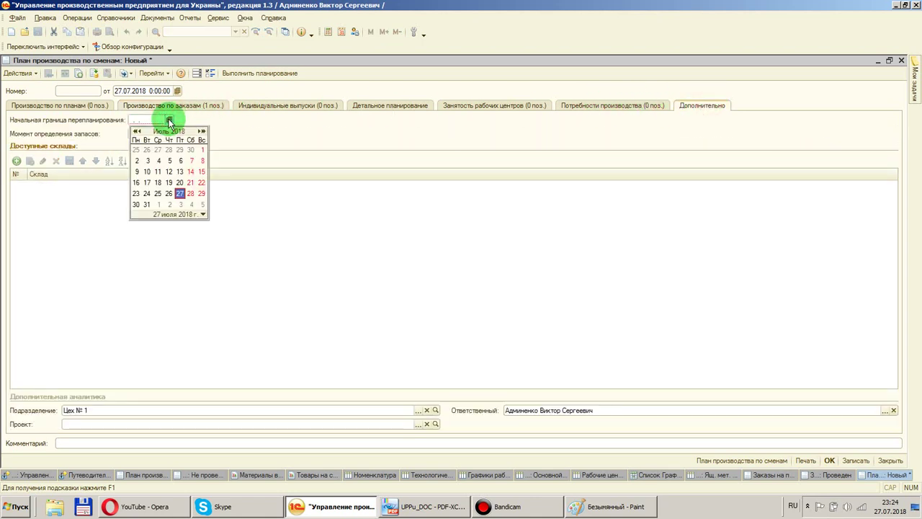
{"action": "left_click", "coordinate": [146, 205]}
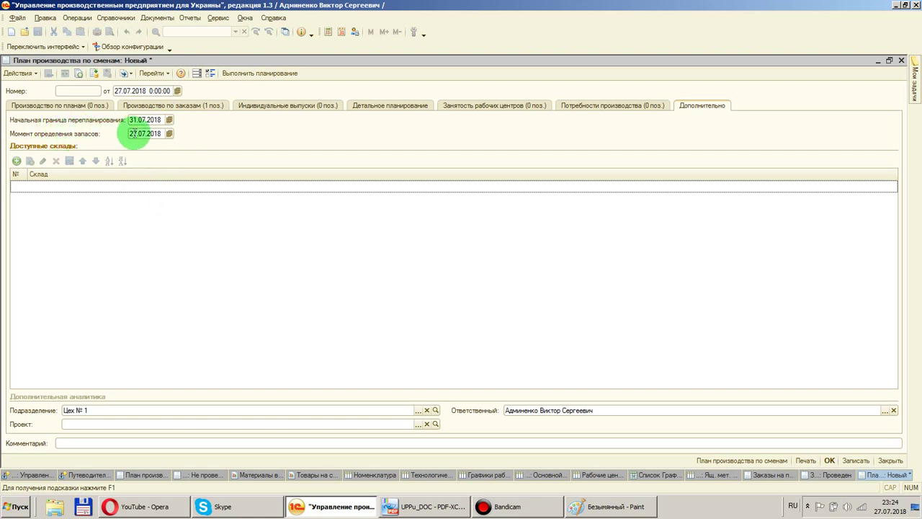
{"action": "left_click", "coordinate": [148, 134]}
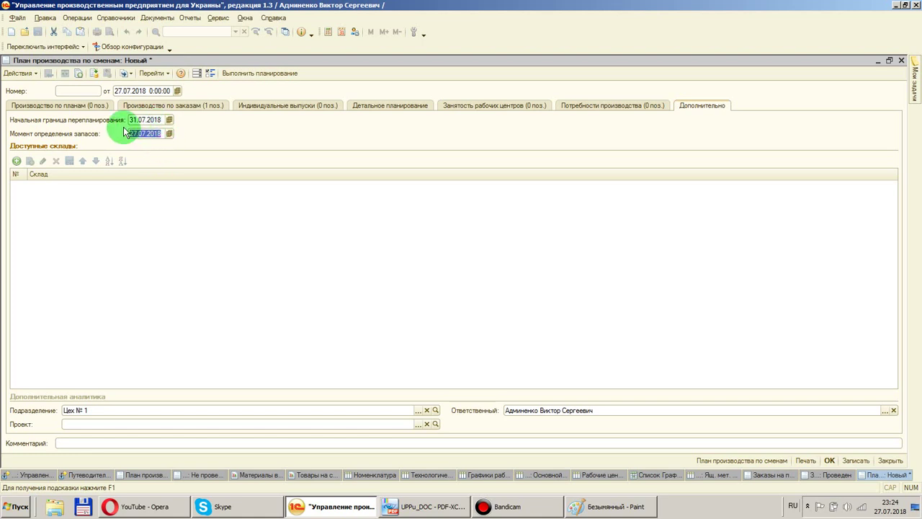
{"action": "left_click", "coordinate": [185, 140]}
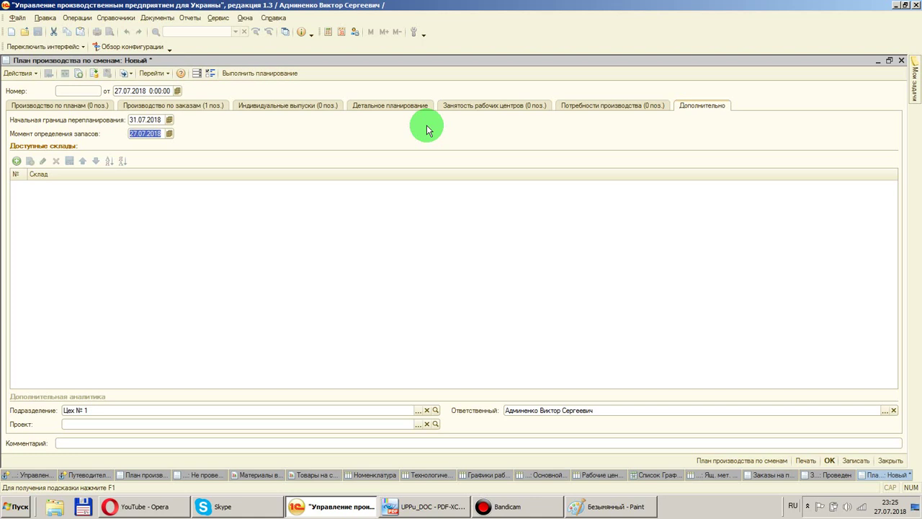
Check the order row and work centre load, run the planning (Выполнить планирование) and save the shift plan
{"action": "left_click", "coordinate": [189, 108]}
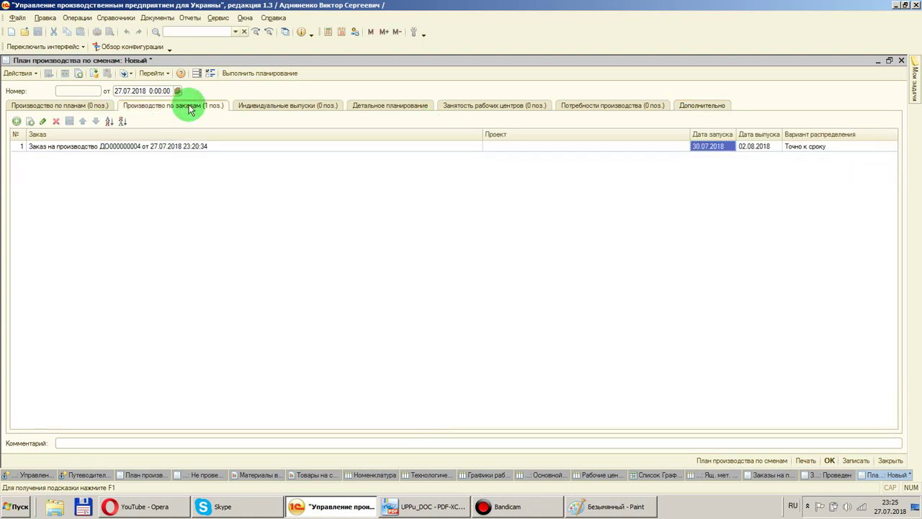
{"action": "left_click", "coordinate": [474, 107]}
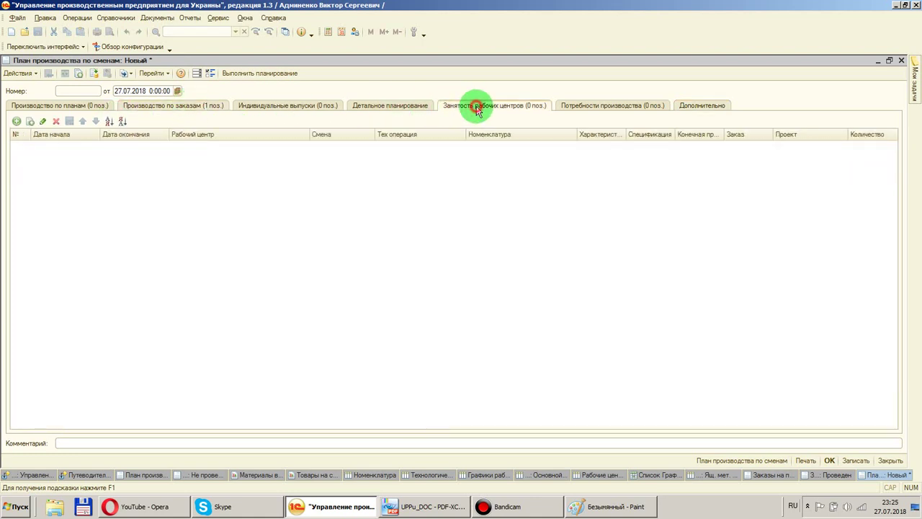
{"action": "left_click", "coordinate": [184, 108]}
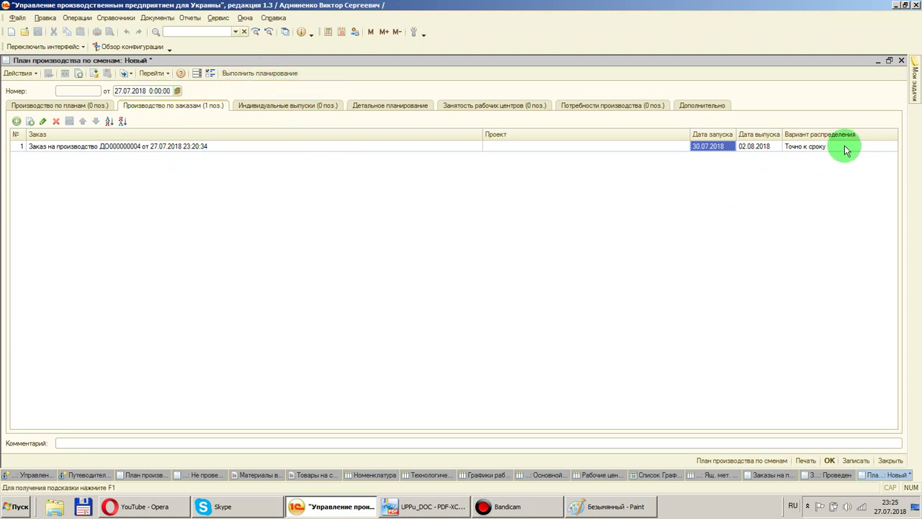
{"action": "left_click", "coordinate": [281, 75]}
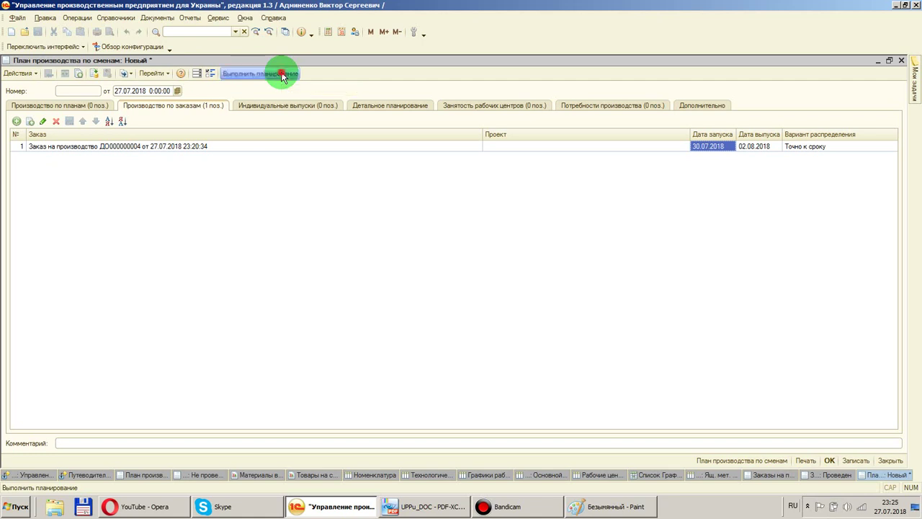
{"action": "left_click", "coordinate": [431, 260]}
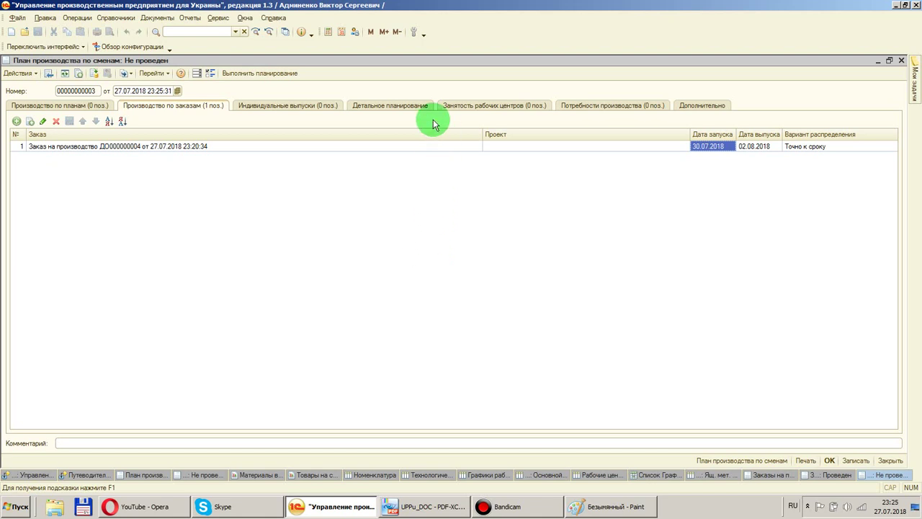
{"action": "left_click", "coordinate": [387, 108]}
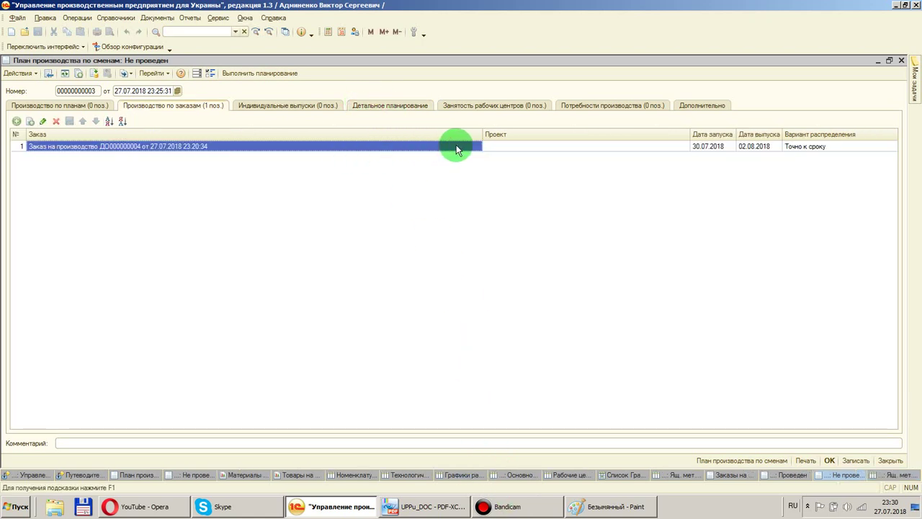
Examine the specification of Ящ. мет. ГП in the production order linked to the shift plan and close the order
{"action": "double_click", "coordinate": [387, 148]}
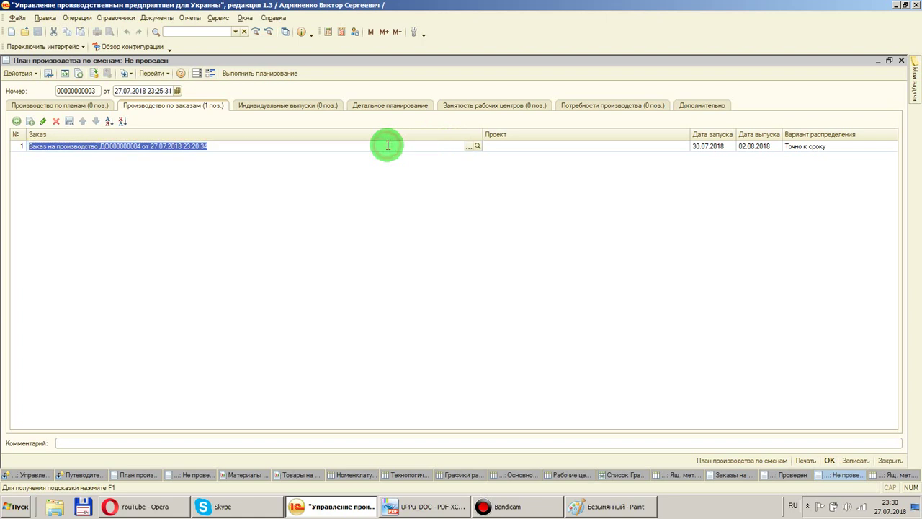
{"action": "left_click", "coordinate": [477, 147]}
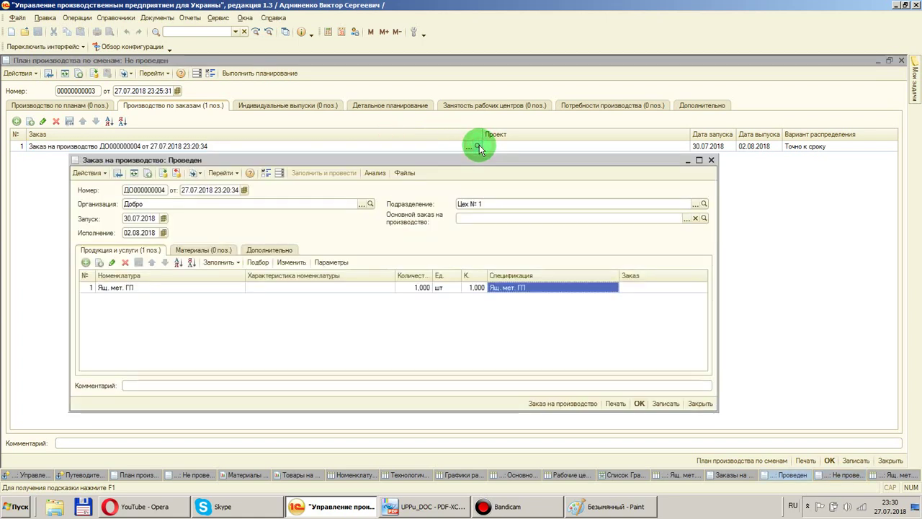
{"action": "double_click", "coordinate": [542, 289]}
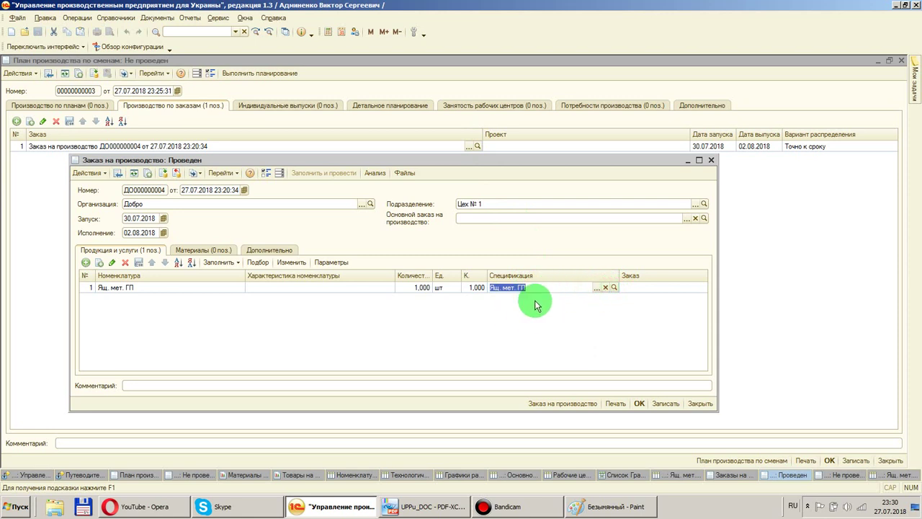
{"action": "left_click", "coordinate": [509, 315]}
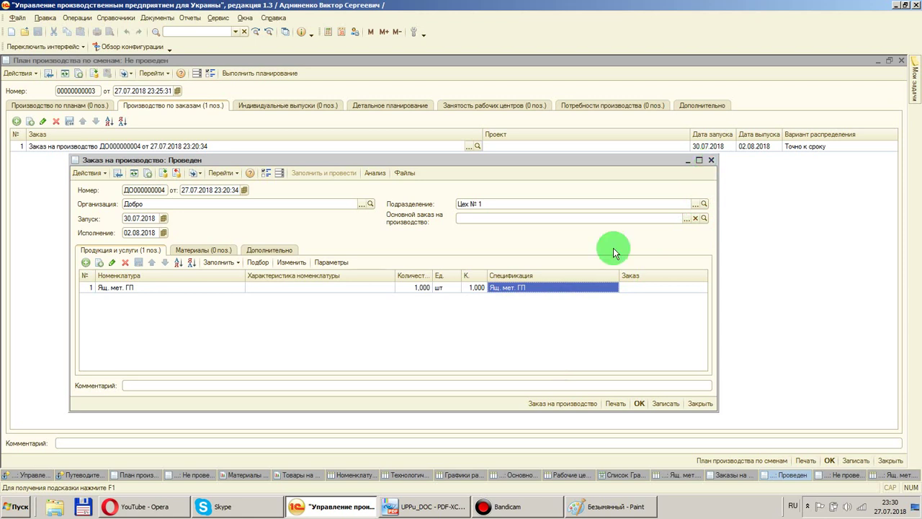
{"action": "left_click", "coordinate": [713, 161]}
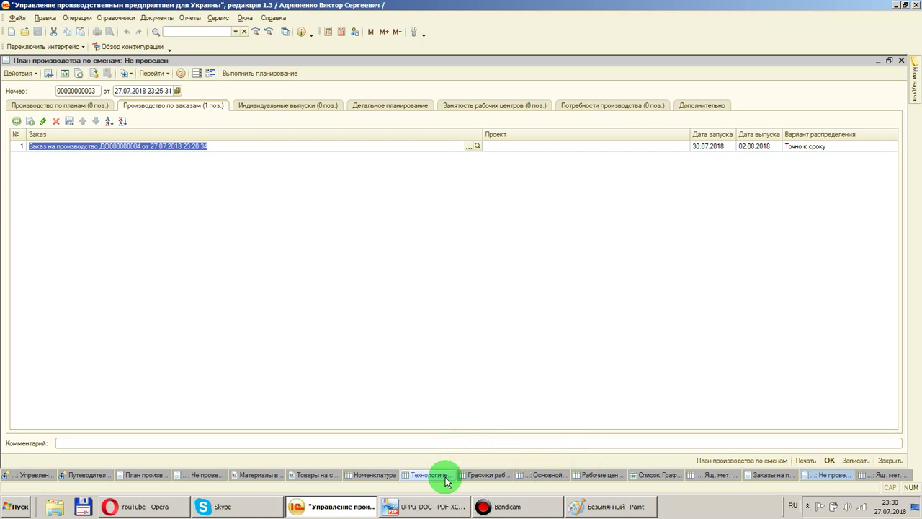
{"action": "left_click", "coordinate": [477, 147]}
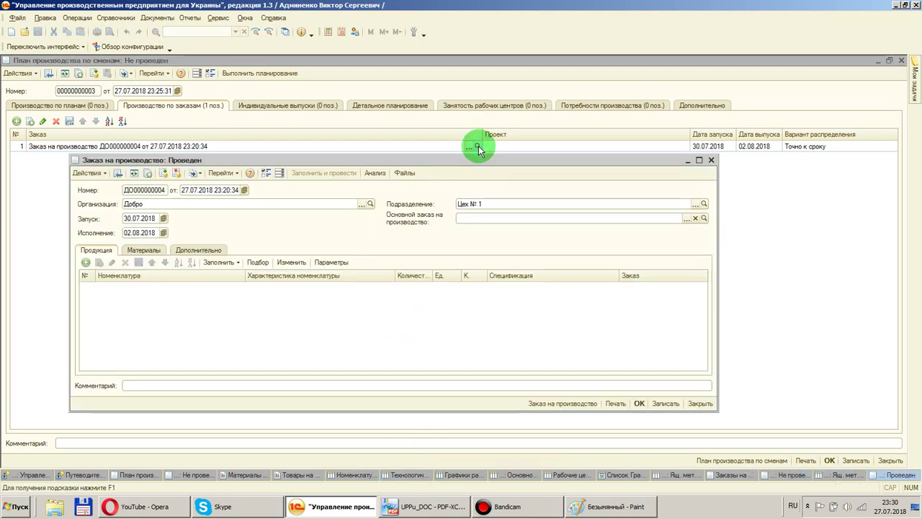
{"action": "left_click", "coordinate": [711, 160]}
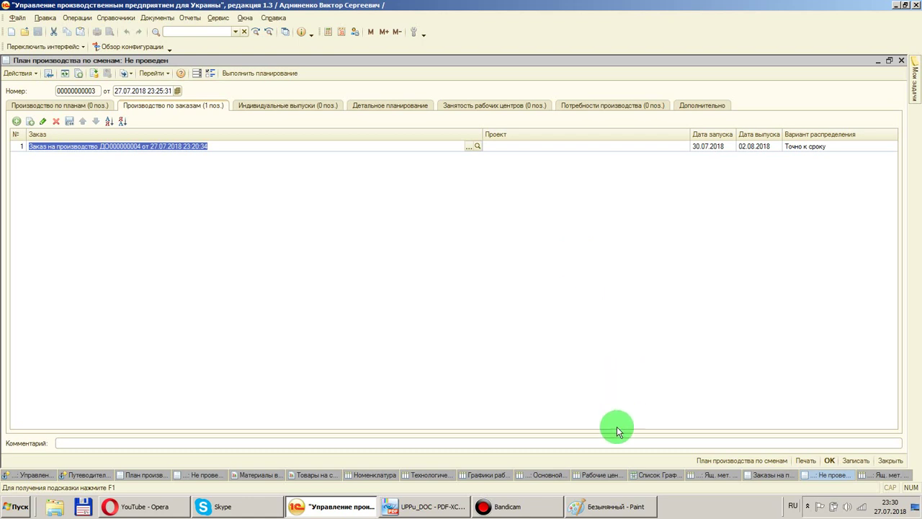
Set the quantity to 1 for the Сварочная and Покраска тележки operations in the Ящ. мет. ГП process card and save it
{"action": "left_click", "coordinate": [440, 477]}
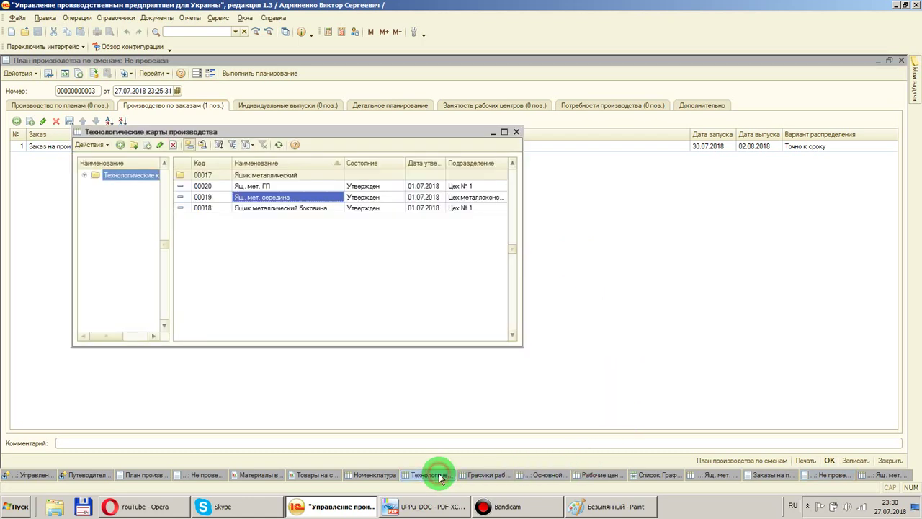
{"action": "double_click", "coordinate": [285, 187]}
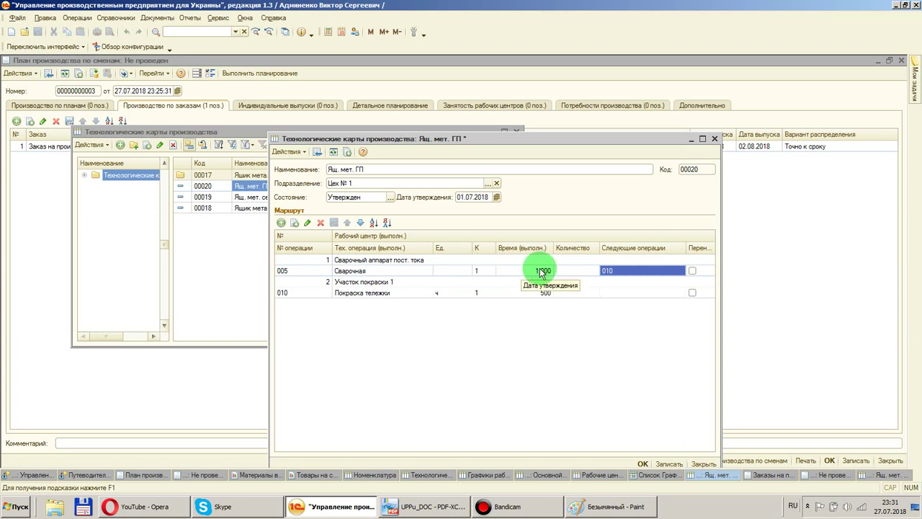
{"action": "double_click", "coordinate": [577, 271]}
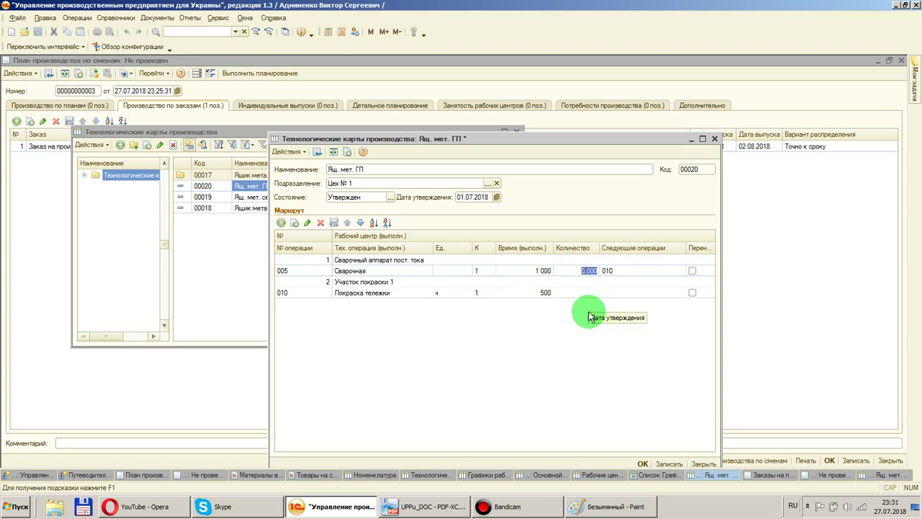
{"action": "type", "text": "1"}
{"action": "double_click", "coordinate": [576, 292]}
{"action": "type", "text": "1"}
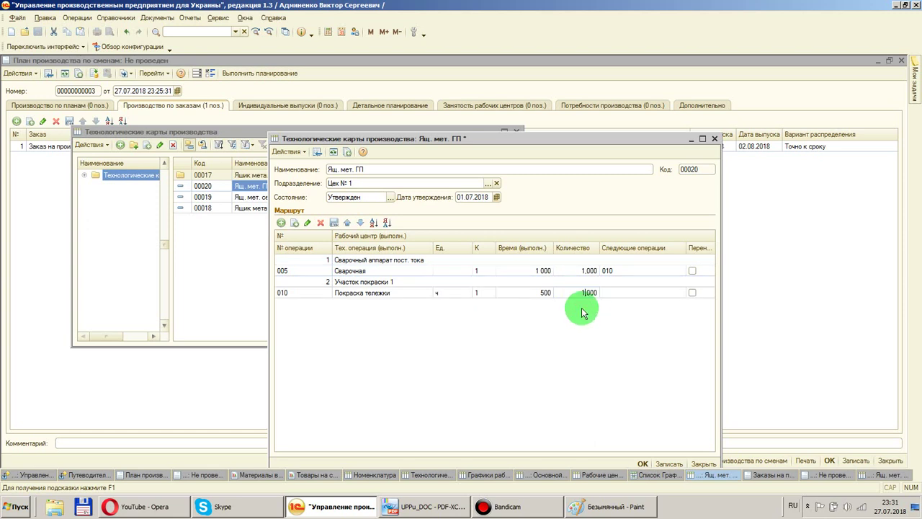
{"action": "left_click", "coordinate": [642, 463]}
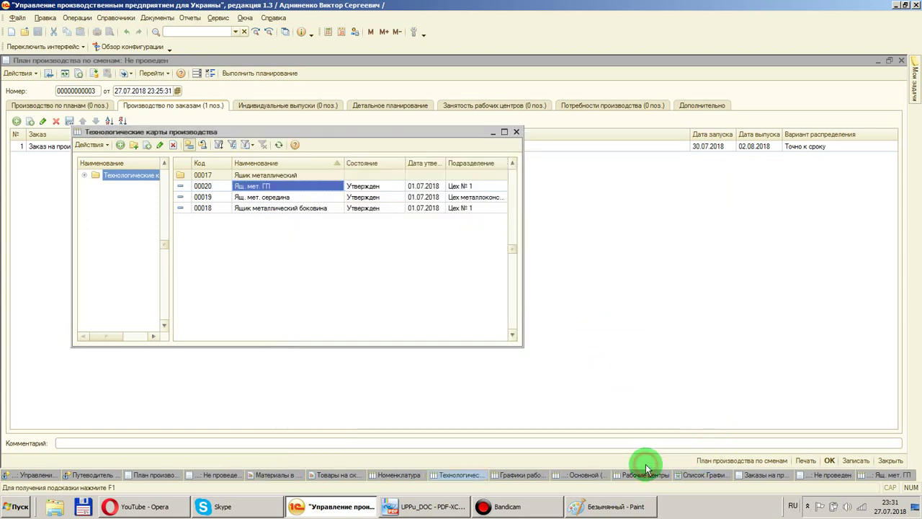
Check the operation quantities in the Ящ. мет. середина and Ящик металлический боковина process cards
{"action": "double_click", "coordinate": [308, 197]}
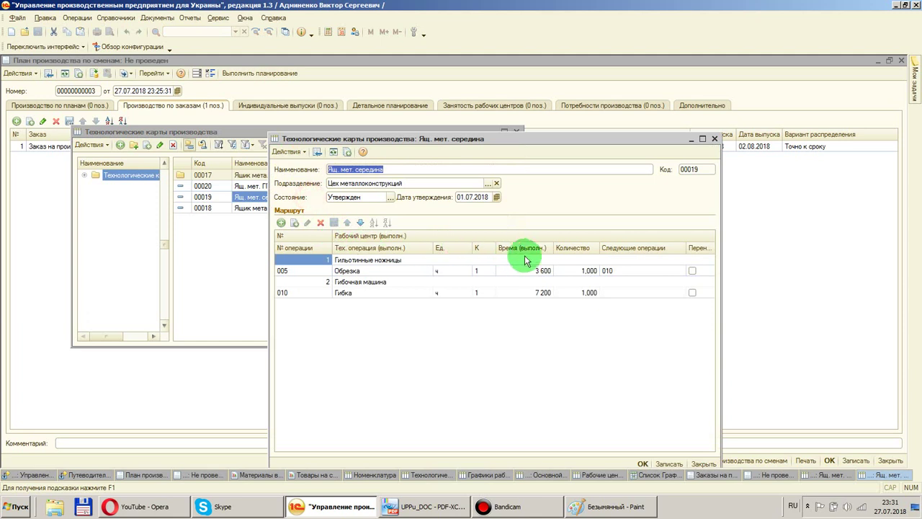
{"action": "left_click", "coordinate": [714, 138]}
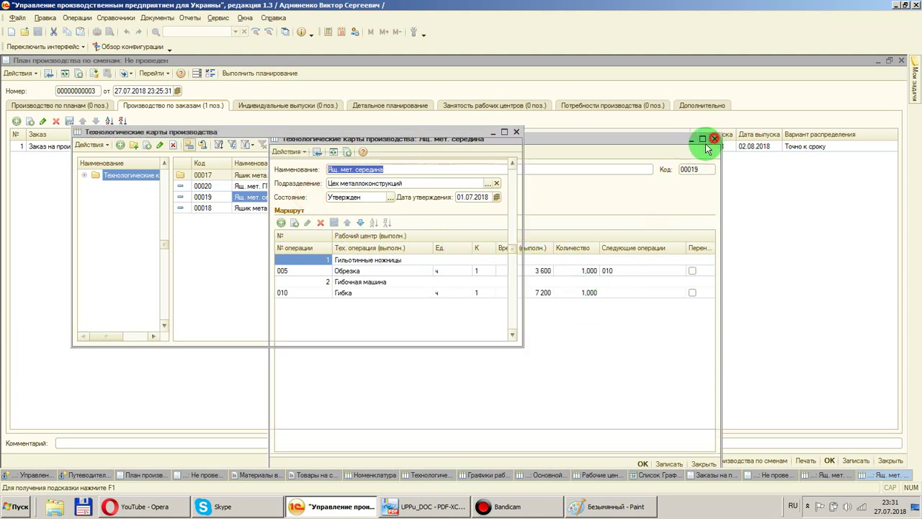
{"action": "double_click", "coordinate": [292, 209]}
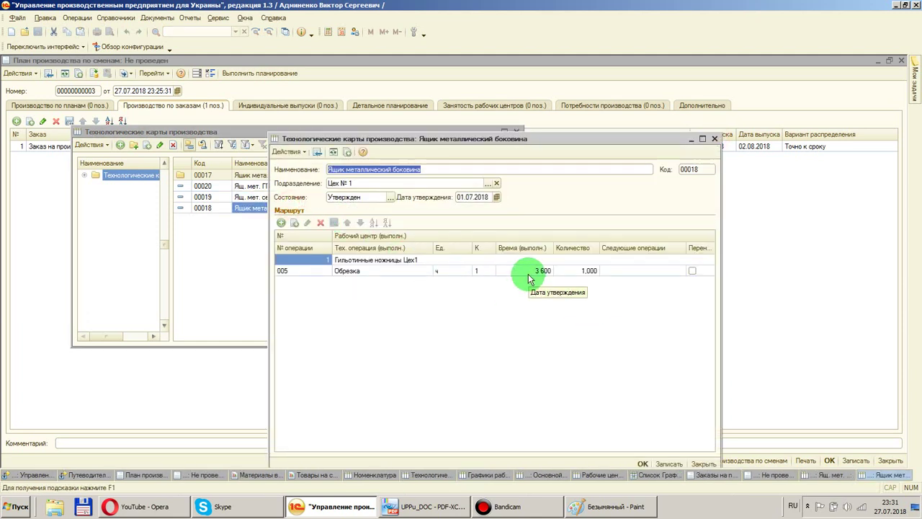
Close the process card and open the item specifications list (Спецификации номенклатуры), sorted by code
{"action": "left_click", "coordinate": [714, 138]}
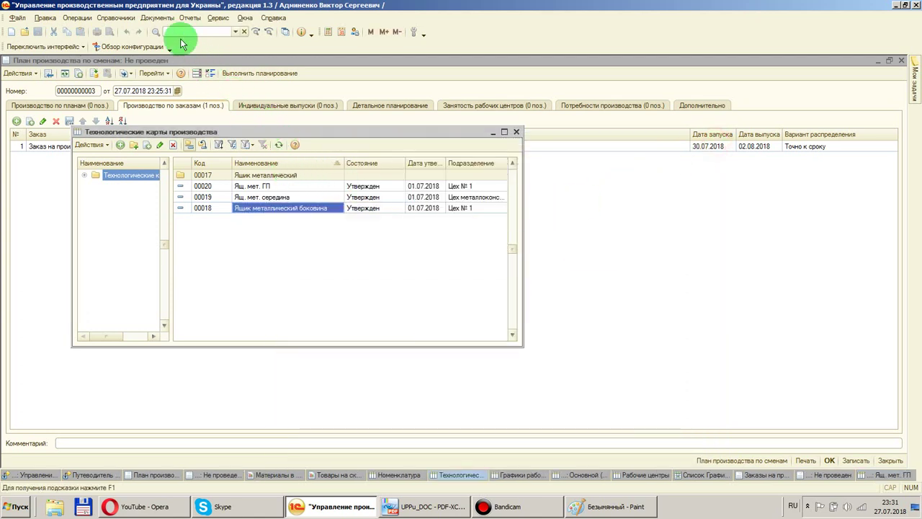
{"action": "left_click", "coordinate": [123, 17]}
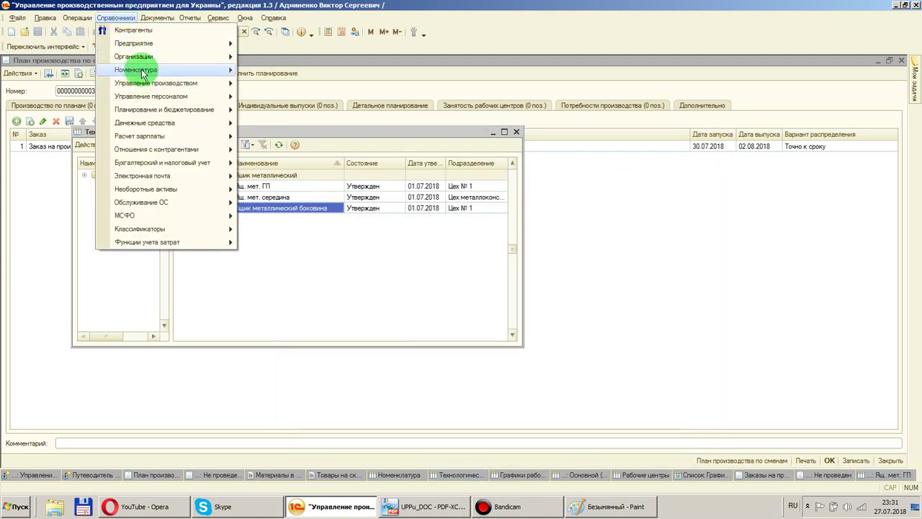
{"action": "mouse_move", "coordinate": [194, 70]}
{"action": "left_click", "coordinate": [292, 152]}
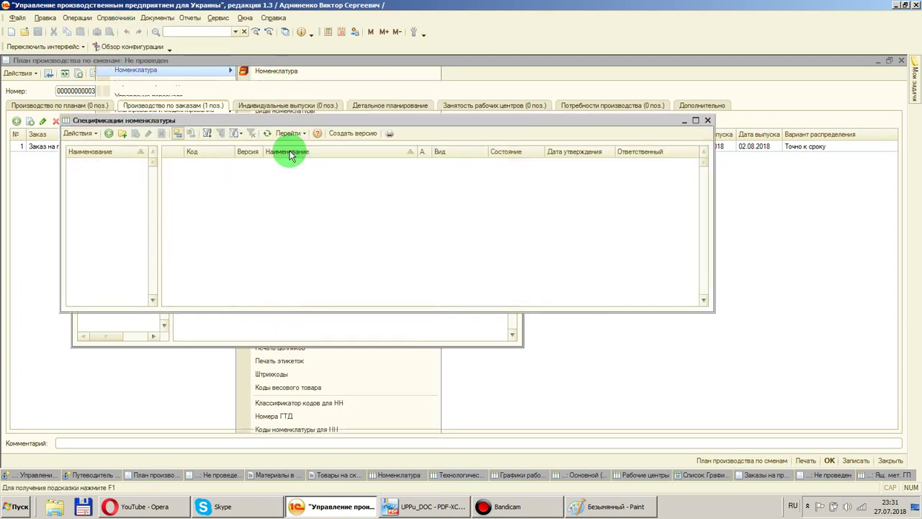
{"action": "scroll", "coordinate": [272, 191], "scroll_direction": "down", "scroll_amount": 5}
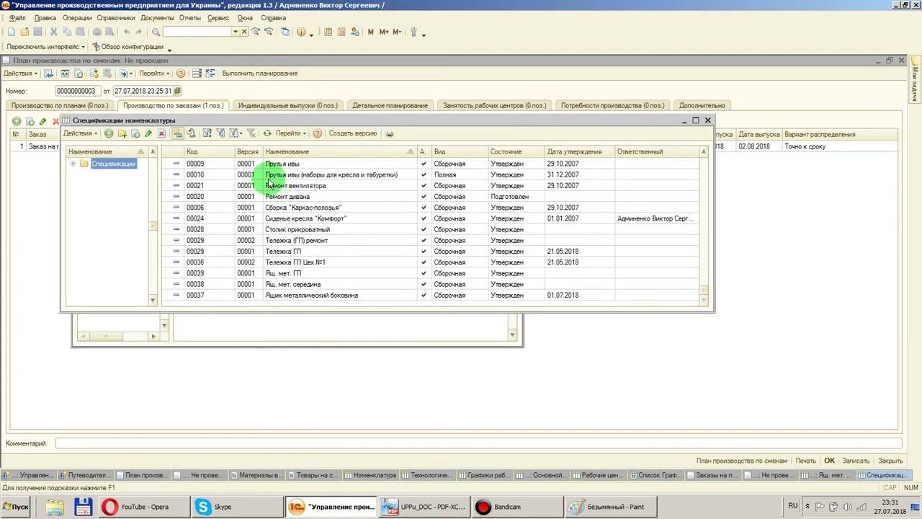
{"action": "left_click", "coordinate": [207, 151]}
{"action": "scroll", "coordinate": [304, 207], "scroll_direction": "down", "scroll_amount": 4}
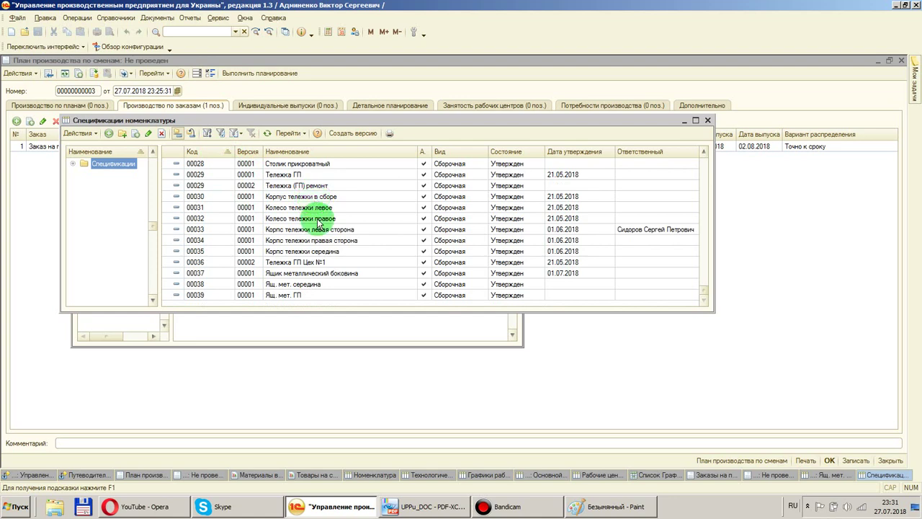
Check the components in the Ящик металлический боковина, Ящ. мет. середина and Ящ. мет. ГП specifications and close the specifications list
{"action": "left_click", "coordinate": [294, 274]}
{"action": "double_click", "coordinate": [294, 275]}
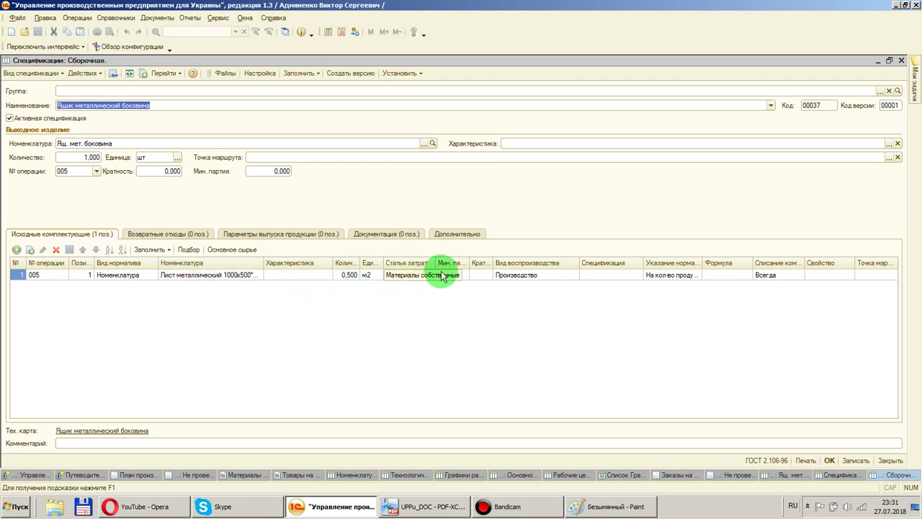
{"action": "left_click", "coordinate": [900, 61]}
{"action": "double_click", "coordinate": [287, 286]}
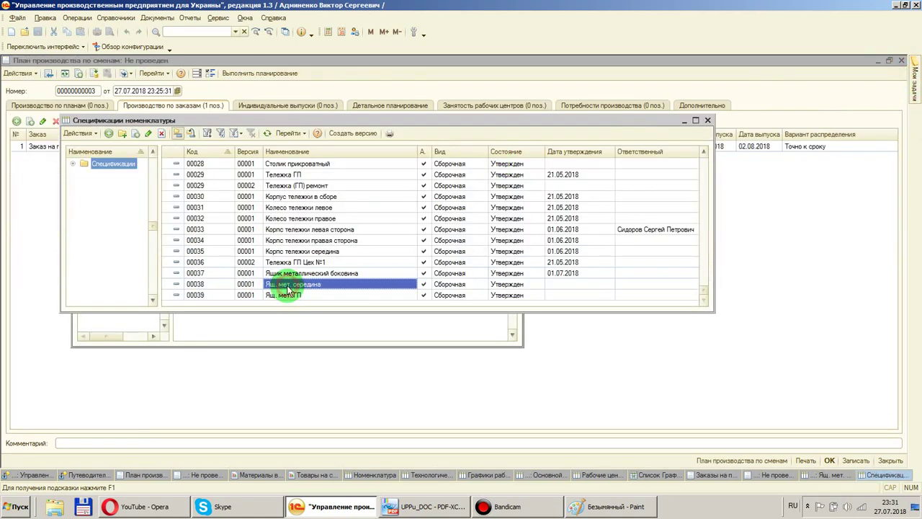
{"action": "left_click", "coordinate": [901, 60]}
{"action": "double_click", "coordinate": [303, 296]}
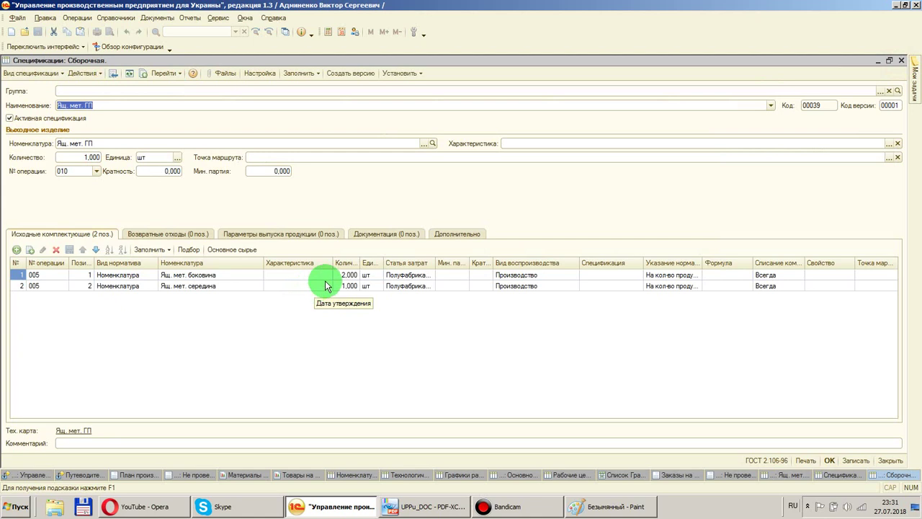
{"action": "left_click", "coordinate": [901, 61]}
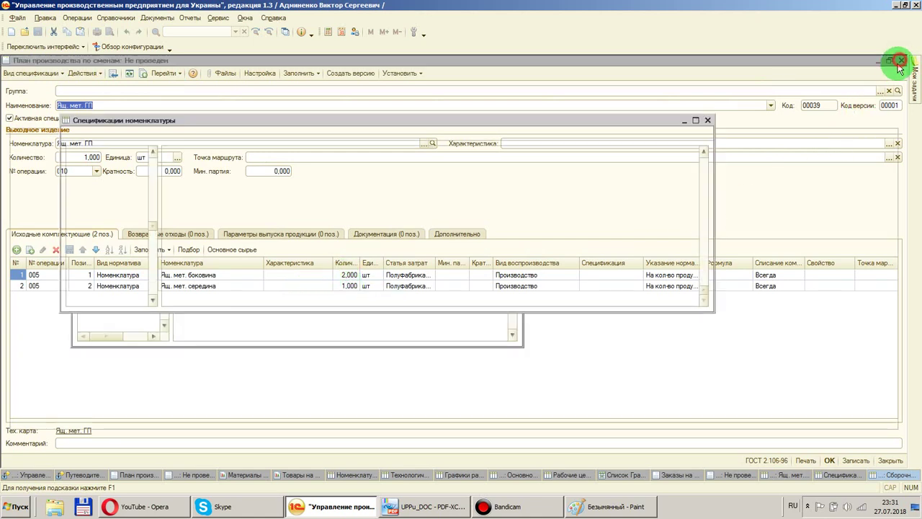
{"action": "key", "text": "Escape"}
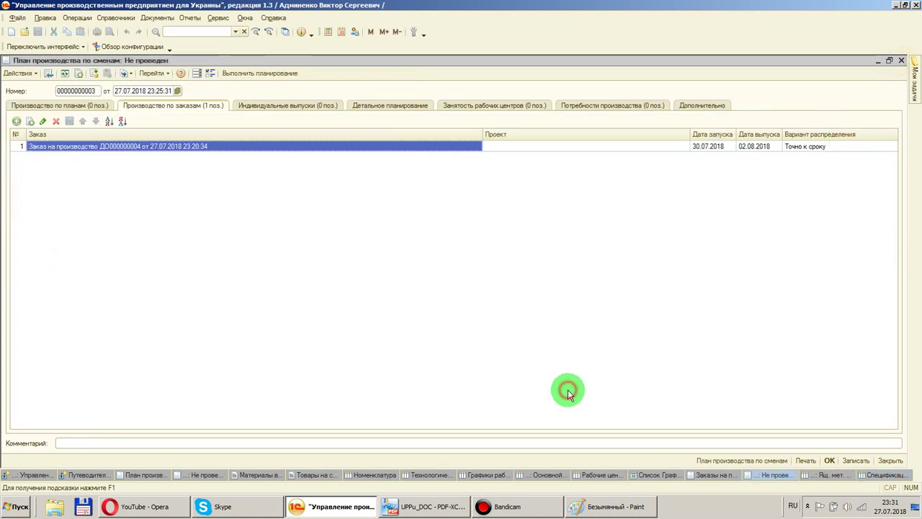
Run the planning (Выполнить планирование) for the shift plan and review the work centre load and production requirements
{"action": "left_click", "coordinate": [281, 77]}
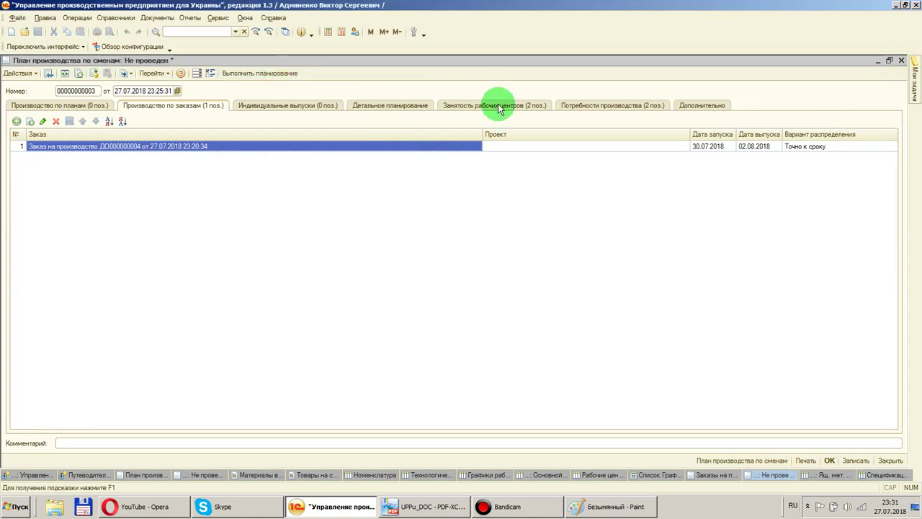
{"action": "left_click", "coordinate": [501, 108]}
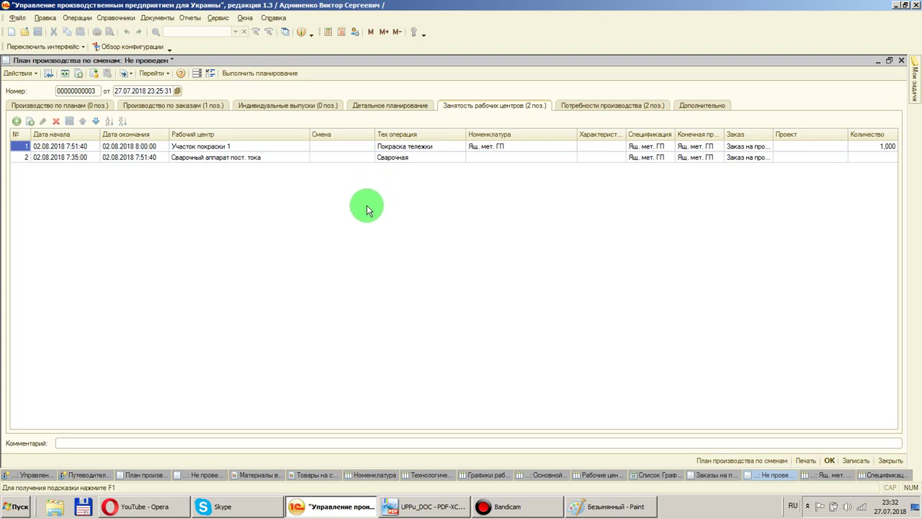
{"action": "left_click", "coordinate": [607, 106]}
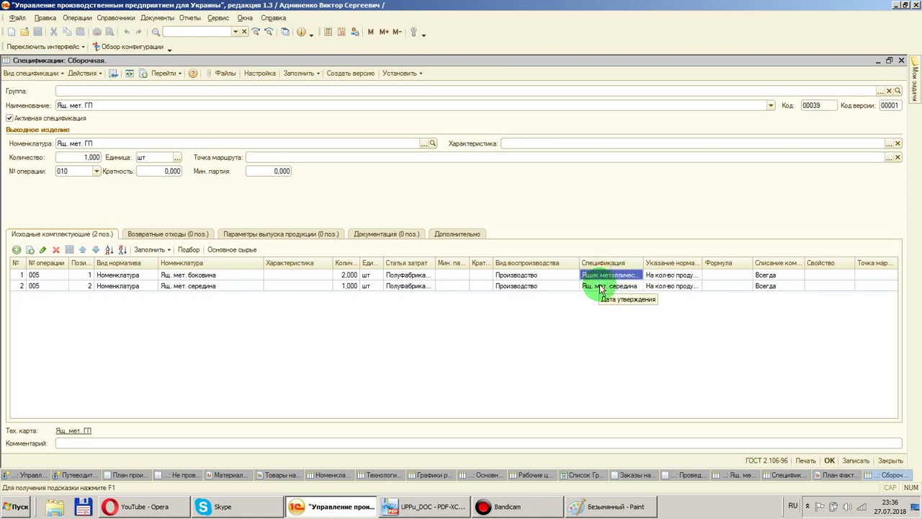
Open specification 00039 from the Ящ. мет. ГП item card and set it as the main specification as of 01.07.2018
{"action": "left_click", "coordinate": [601, 288]}
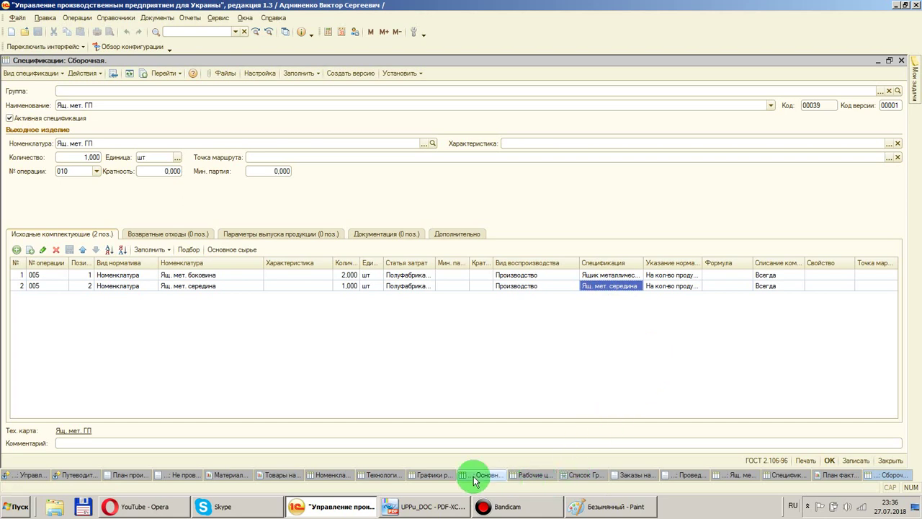
{"action": "left_click", "coordinate": [326, 476]}
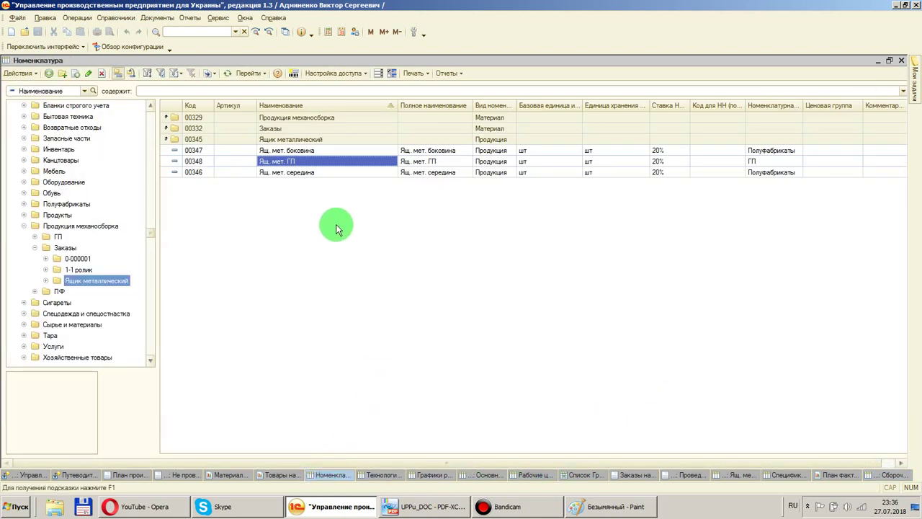
{"action": "double_click", "coordinate": [288, 163]}
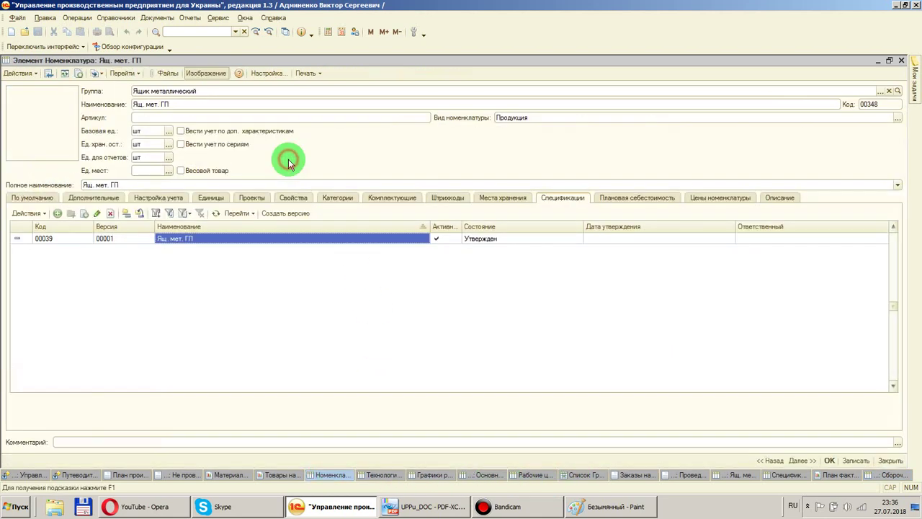
{"action": "left_click", "coordinate": [73, 238]}
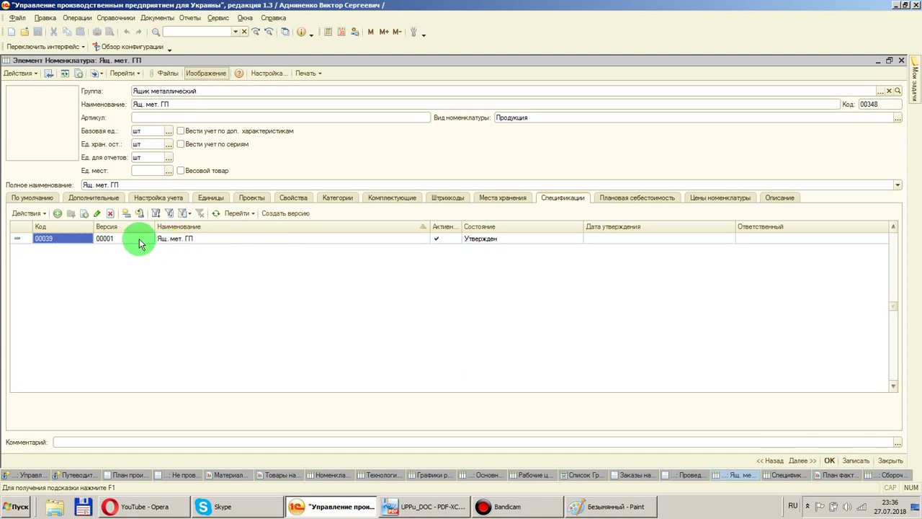
{"action": "double_click", "coordinate": [439, 238]}
{"action": "left_click", "coordinate": [404, 73]}
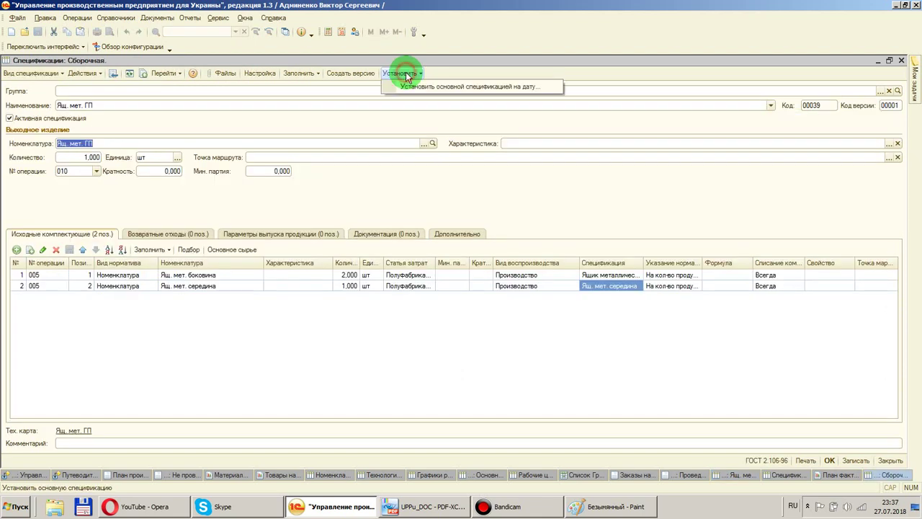
{"action": "left_click", "coordinate": [414, 88]}
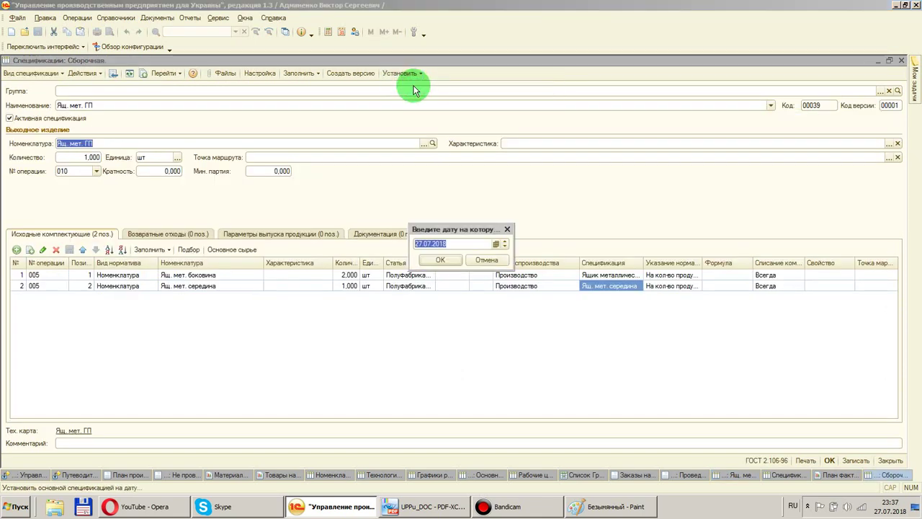
{"action": "left_click", "coordinate": [499, 245]}
{"action": "left_click", "coordinate": [488, 275]}
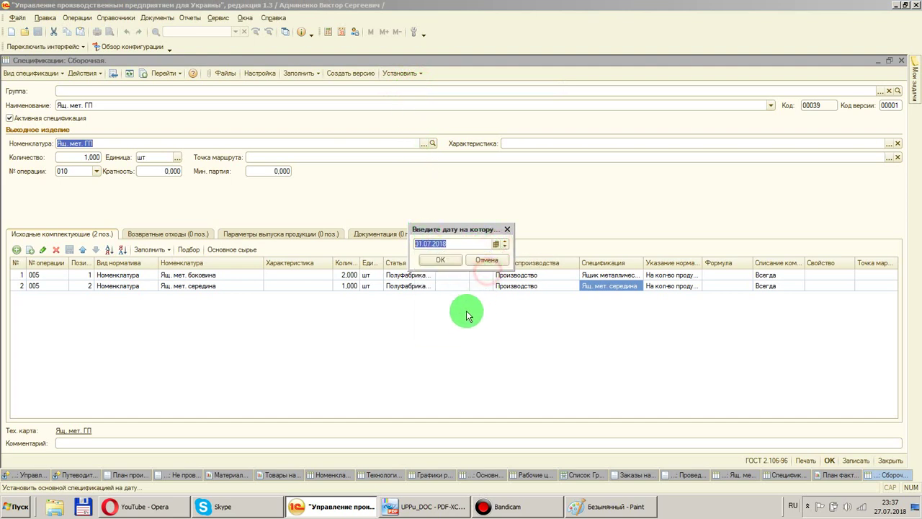
{"action": "left_click", "coordinate": [437, 258]}
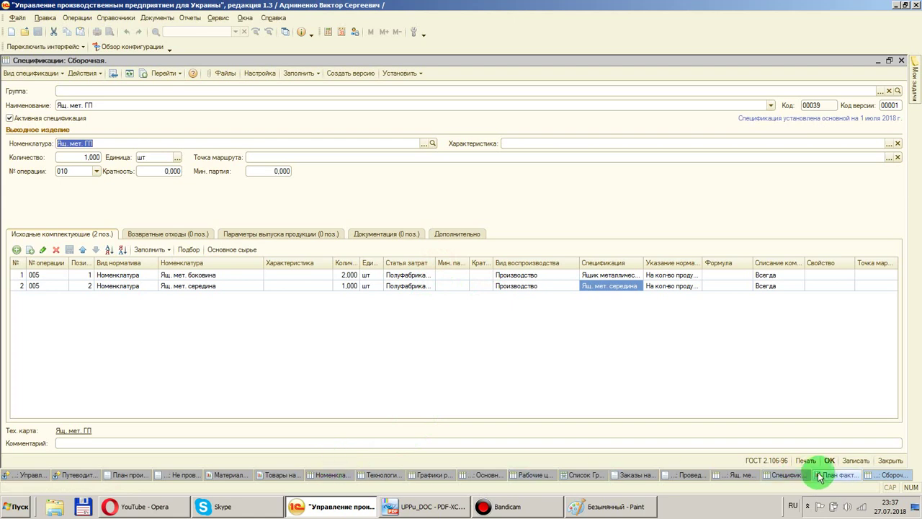
Set the Ящик металлический боковина specification as the main one as of 01.07.2018 and close it
{"action": "left_click", "coordinate": [791, 477]}
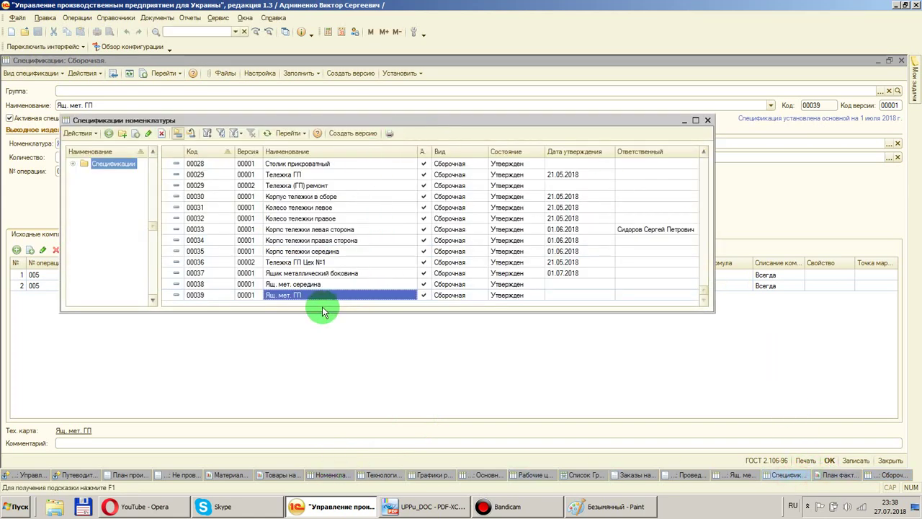
{"action": "double_click", "coordinate": [298, 273]}
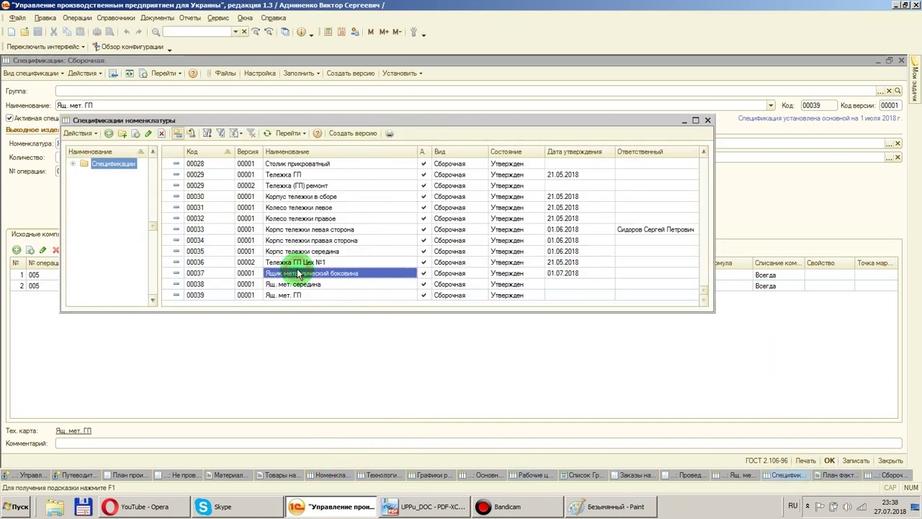
{"action": "left_click", "coordinate": [401, 72]}
{"action": "left_click", "coordinate": [413, 85]}
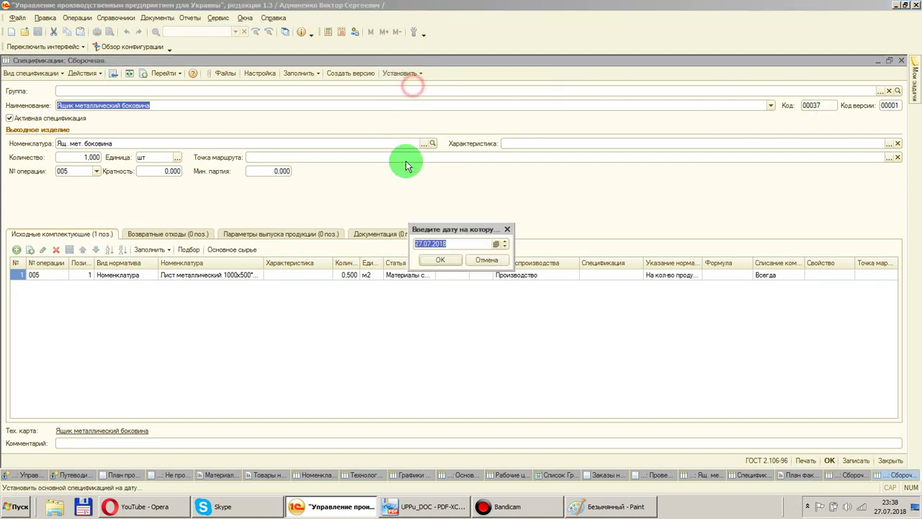
{"action": "left_click", "coordinate": [496, 245]}
{"action": "left_click", "coordinate": [486, 275]}
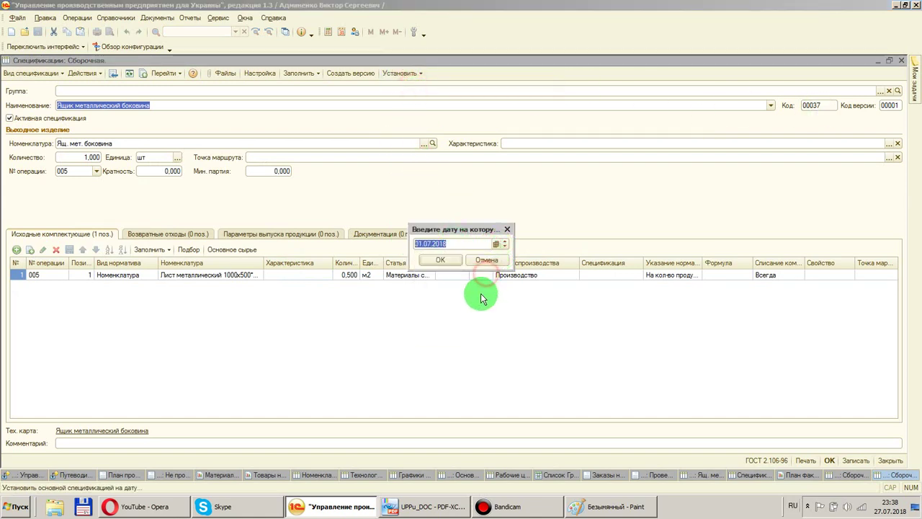
{"action": "left_click", "coordinate": [467, 316]}
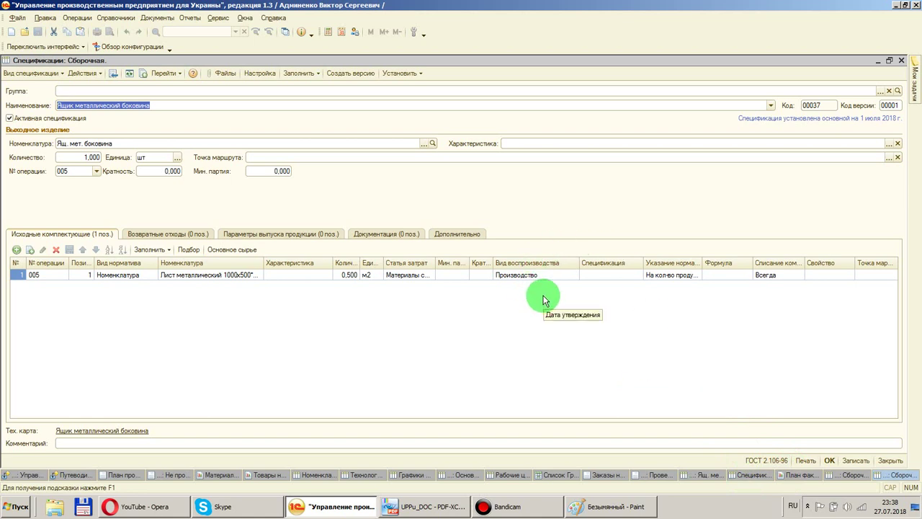
{"action": "left_click", "coordinate": [901, 61]}
Set the Ящ. мет. середина specification as the main one as of 01.07.2018 and close it
{"action": "double_click", "coordinate": [358, 286]}
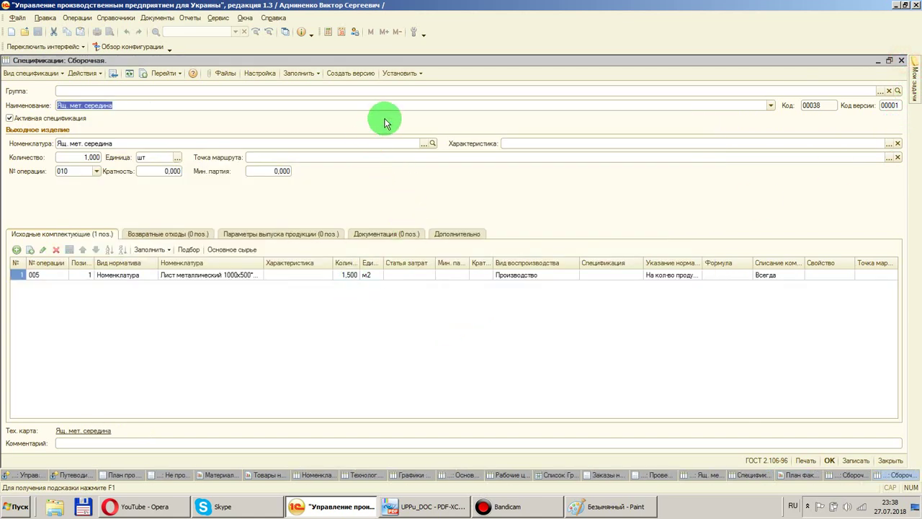
{"action": "left_click", "coordinate": [402, 74]}
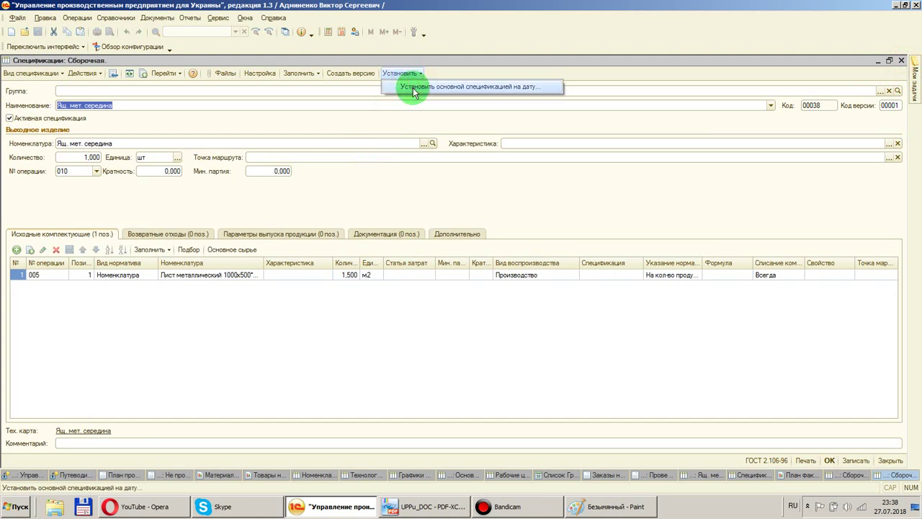
{"action": "left_click", "coordinate": [415, 88]}
{"action": "left_click", "coordinate": [496, 245]}
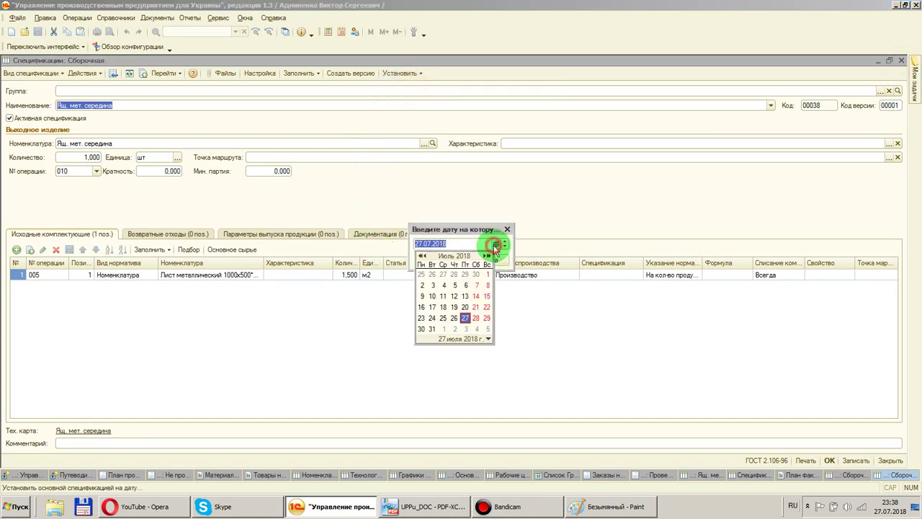
{"action": "left_click", "coordinate": [488, 275]}
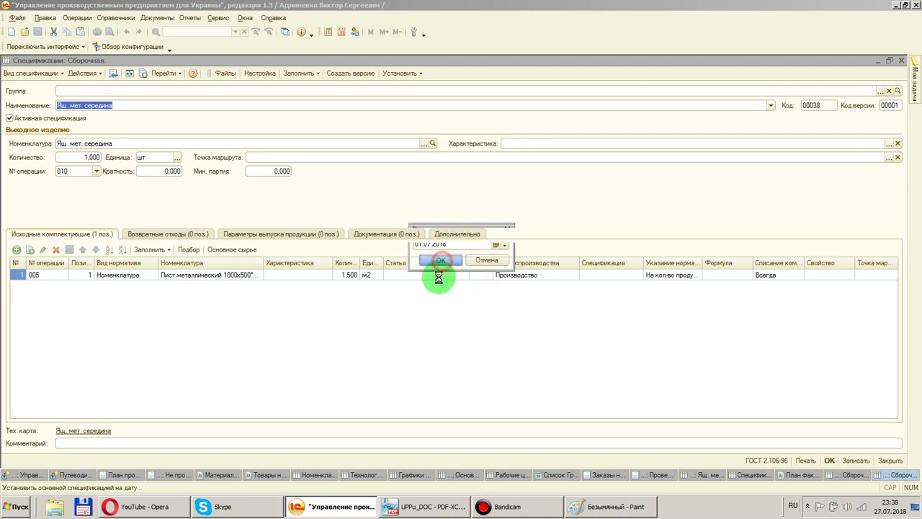
{"action": "left_click", "coordinate": [444, 268]}
{"action": "left_click", "coordinate": [902, 63]}
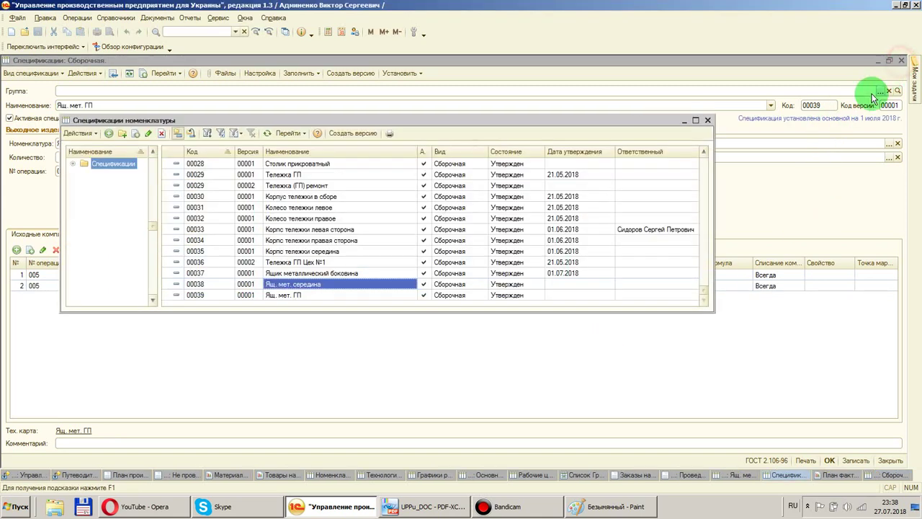
Clear the Спецификация value for both components, Ящ. мет. боковина and Ящ. мет. середина, in the Ящ. мет. ГП specification
{"action": "left_click", "coordinate": [708, 367]}
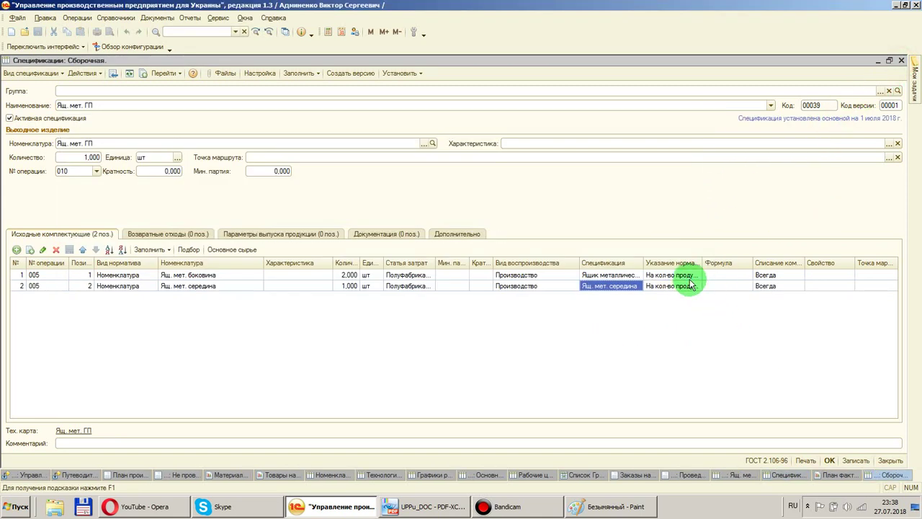
{"action": "double_click", "coordinate": [616, 275]}
{"action": "left_click", "coordinate": [629, 275]}
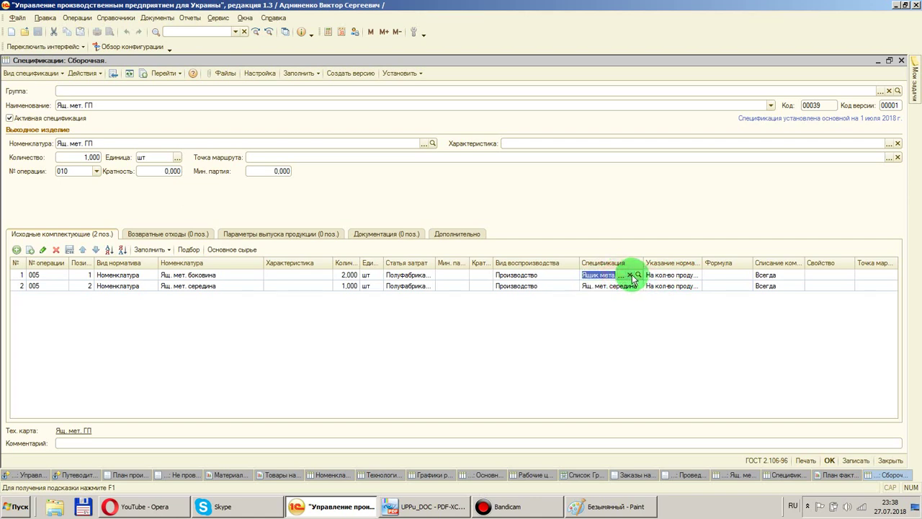
{"action": "double_click", "coordinate": [605, 286]}
{"action": "left_click", "coordinate": [629, 286]}
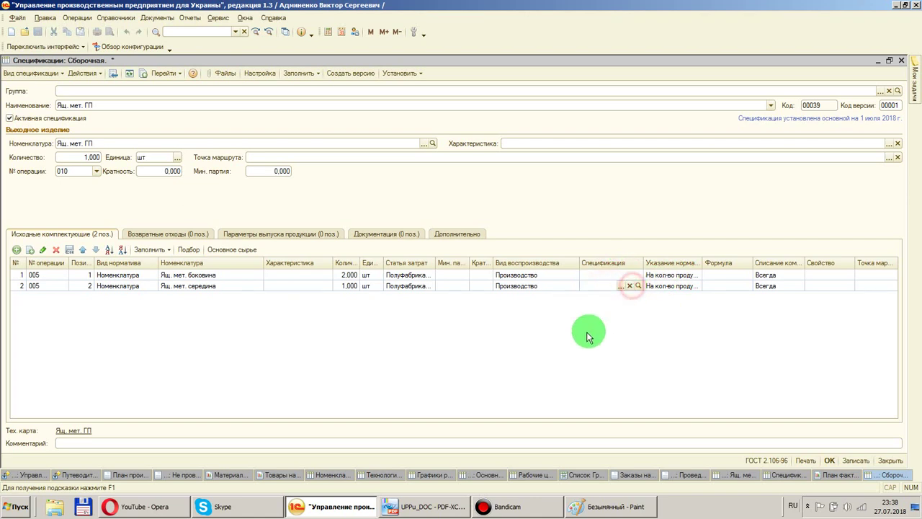
{"action": "left_click", "coordinate": [566, 341]}
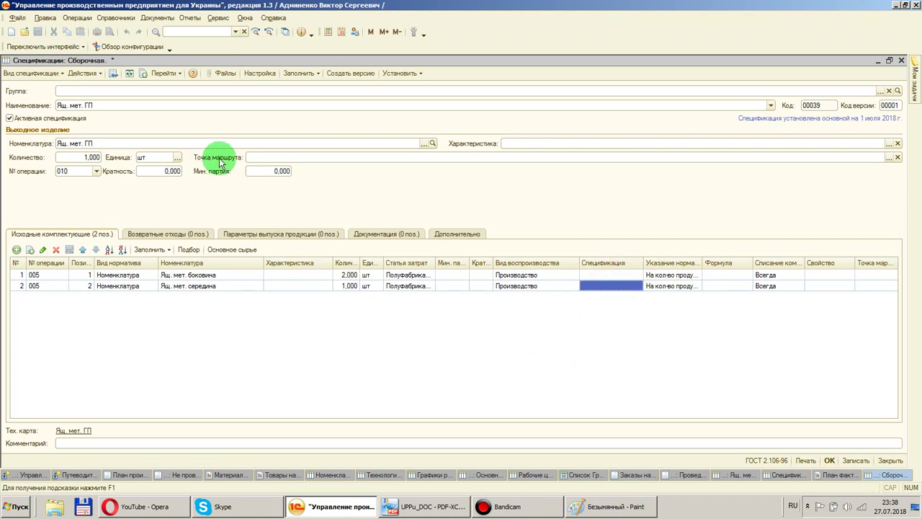
Save the Ящ. мет. ГП specification and rerun planning in the shift production plan, replacing the existing work center and requirement rows
{"action": "left_click", "coordinate": [858, 462]}
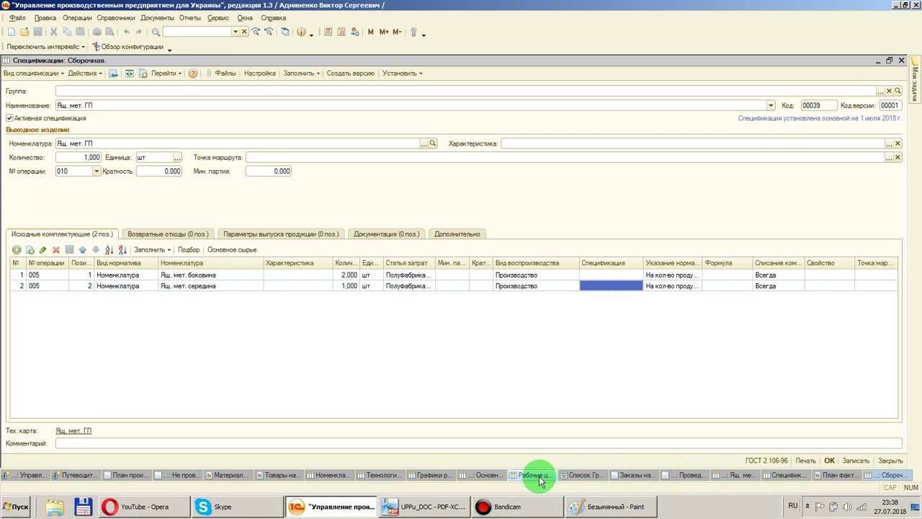
{"action": "left_click", "coordinate": [838, 476]}
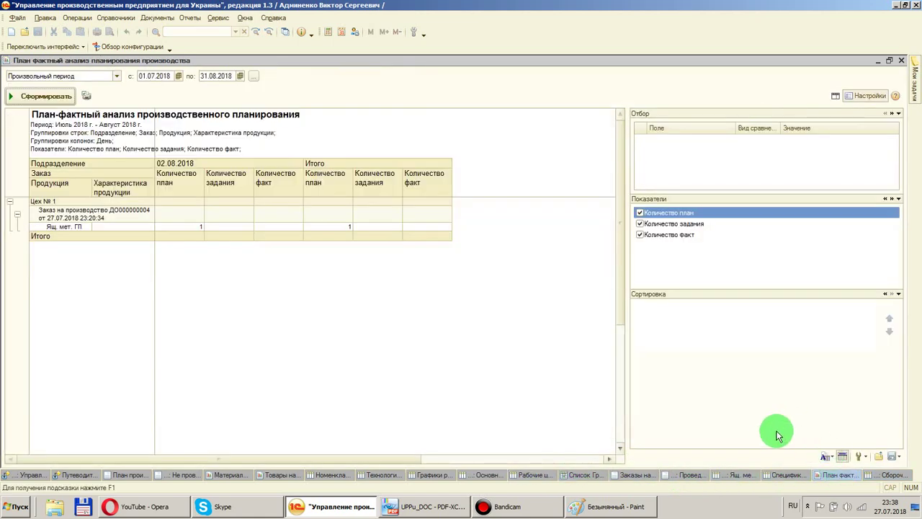
{"action": "left_click", "coordinate": [787, 475]}
{"action": "left_click", "coordinate": [736, 476]}
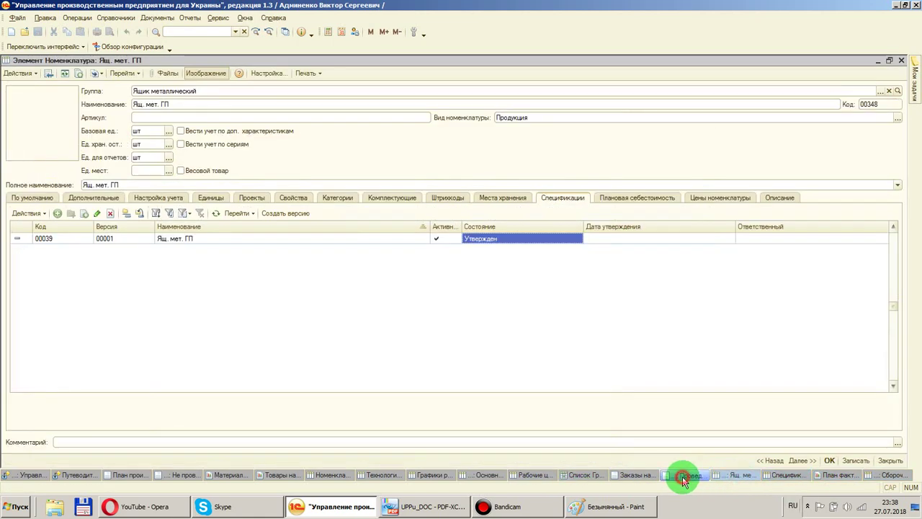
{"action": "left_click", "coordinate": [688, 476]}
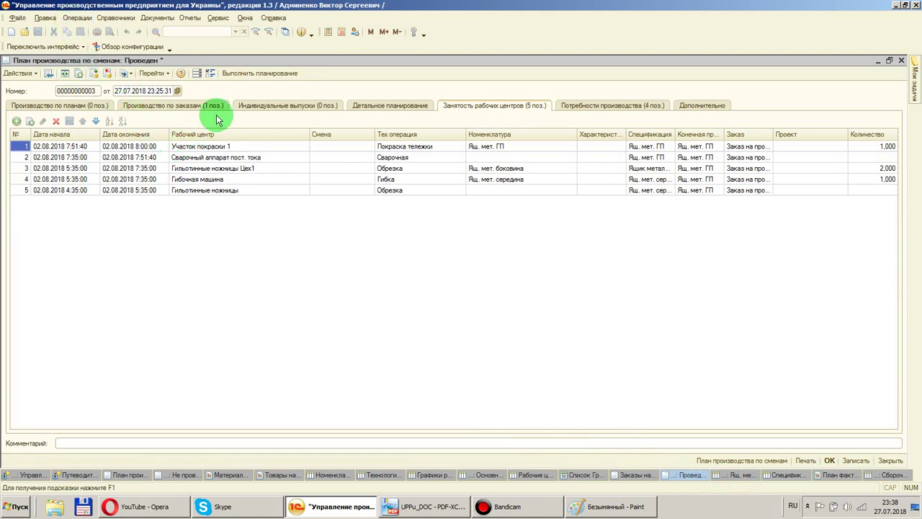
{"action": "left_click", "coordinate": [260, 73]}
{"action": "left_click", "coordinate": [434, 263]}
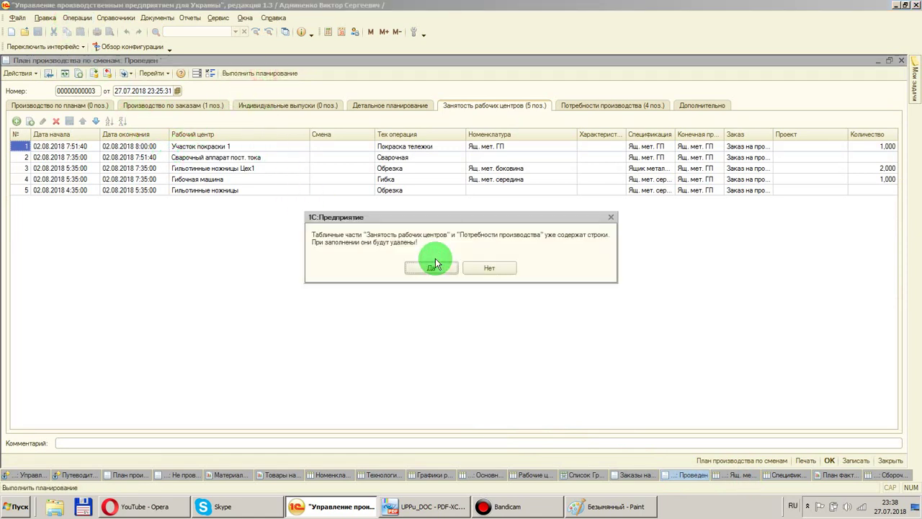
{"action": "left_click", "coordinate": [435, 269]}
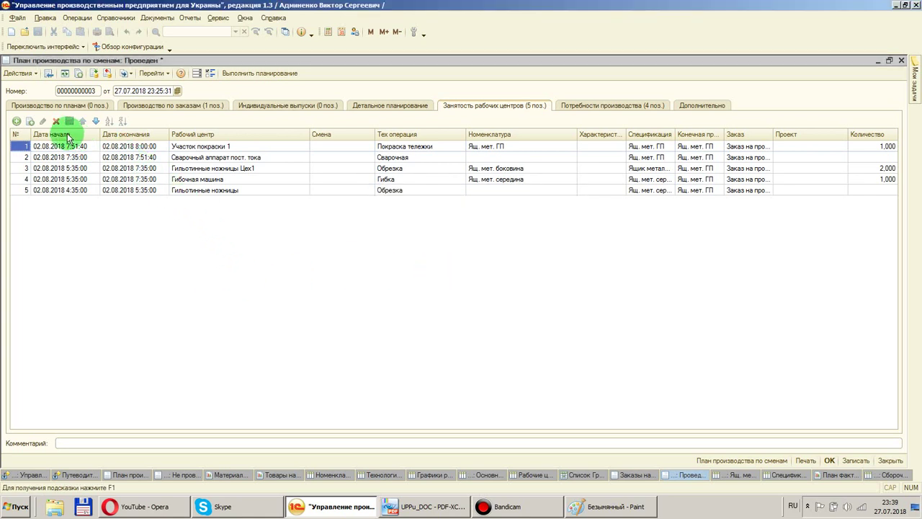
Sort the work center occupancy rows by start date in ascending order and widen the Спецификация column to show full names
{"action": "left_click", "coordinate": [63, 156]}
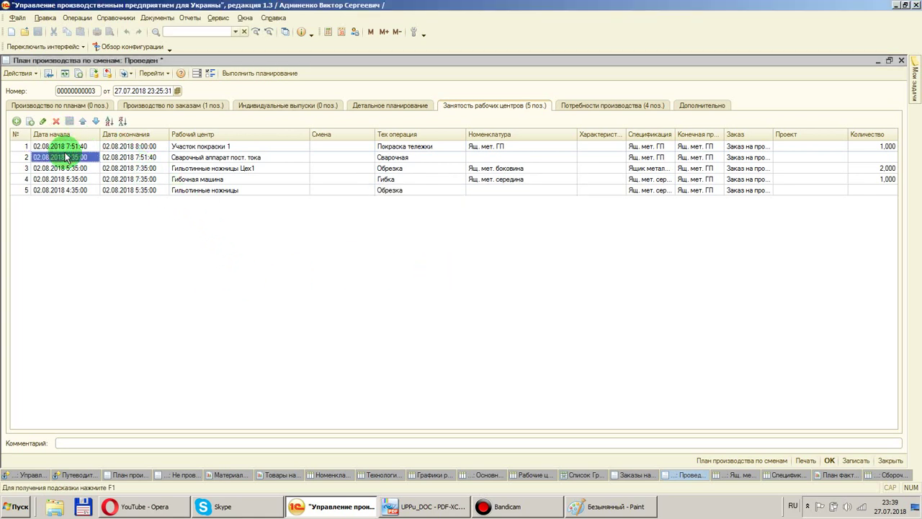
{"action": "left_click", "coordinate": [110, 121]}
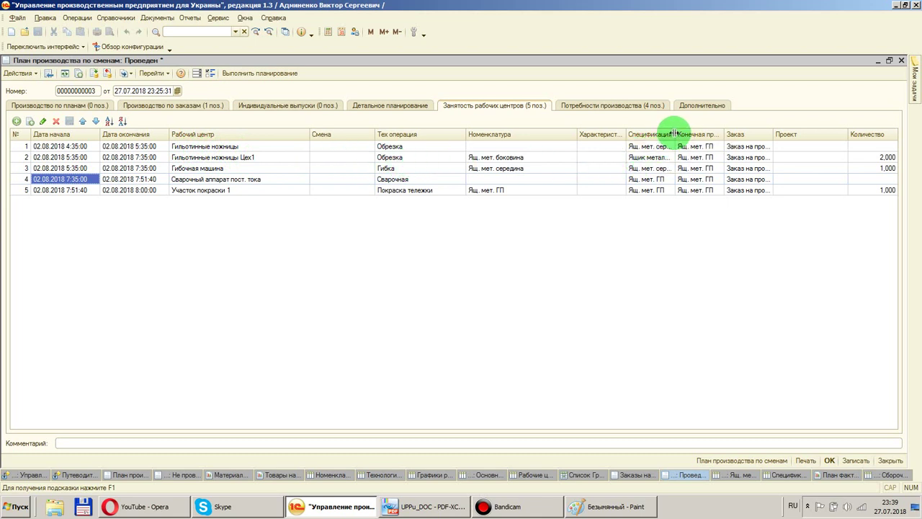
{"action": "left_click_drag", "start_coordinate": [673, 133], "coordinate": [737, 130]}
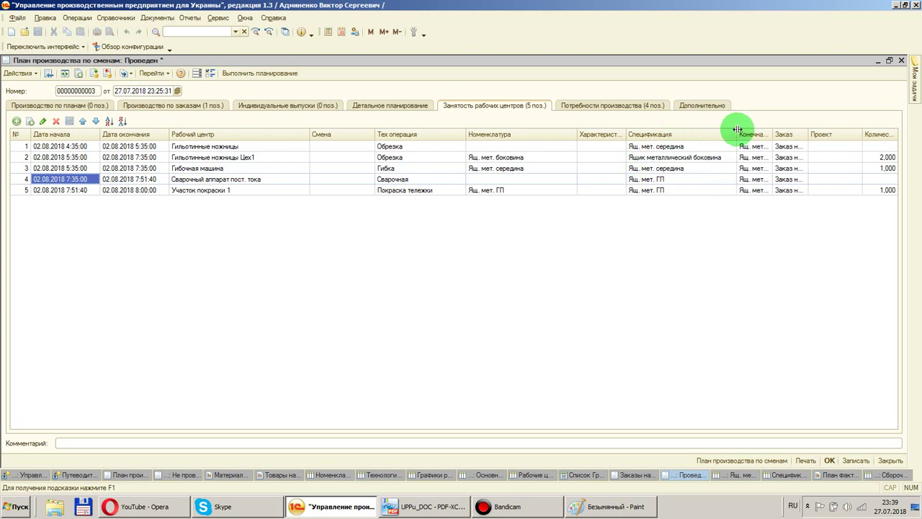
Examine the Обрезка and Гибка rows of the work center occupancy, checking their times, work centers, output items and specifications
{"action": "left_click", "coordinate": [677, 145]}
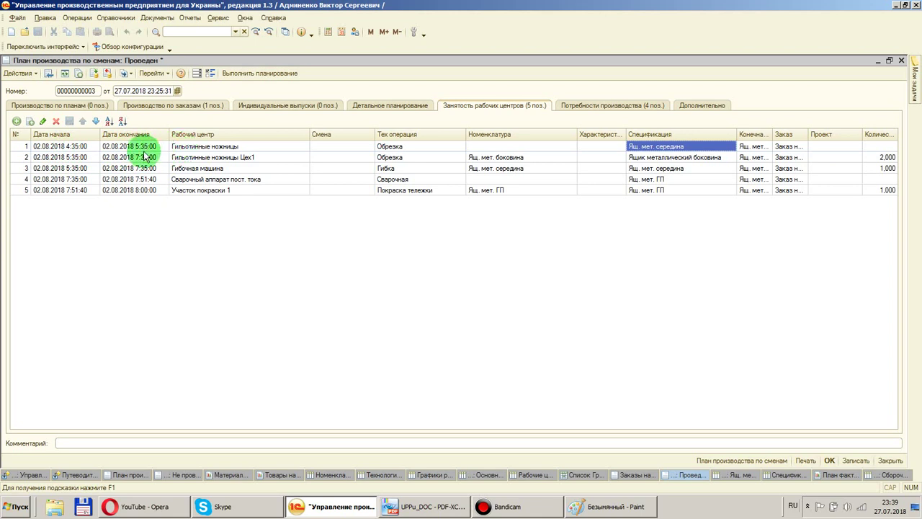
{"action": "left_click", "coordinate": [65, 160]}
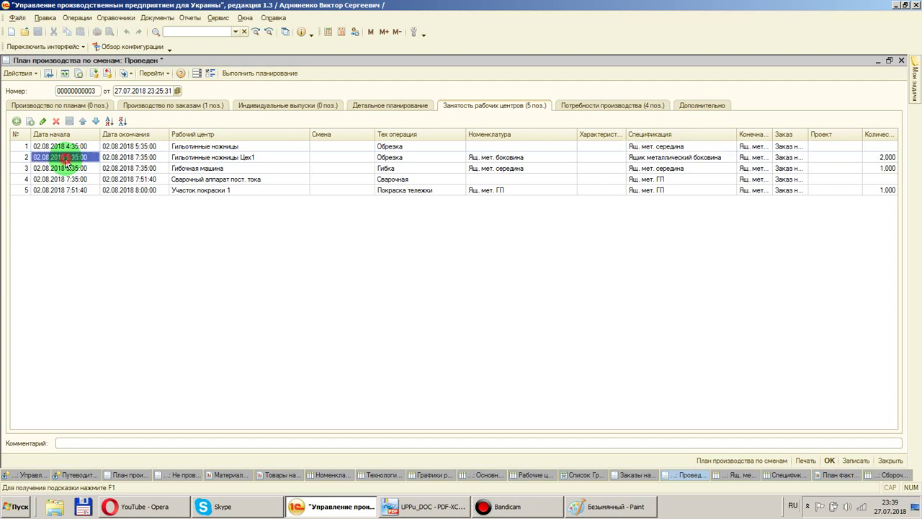
{"action": "left_click", "coordinate": [133, 158]}
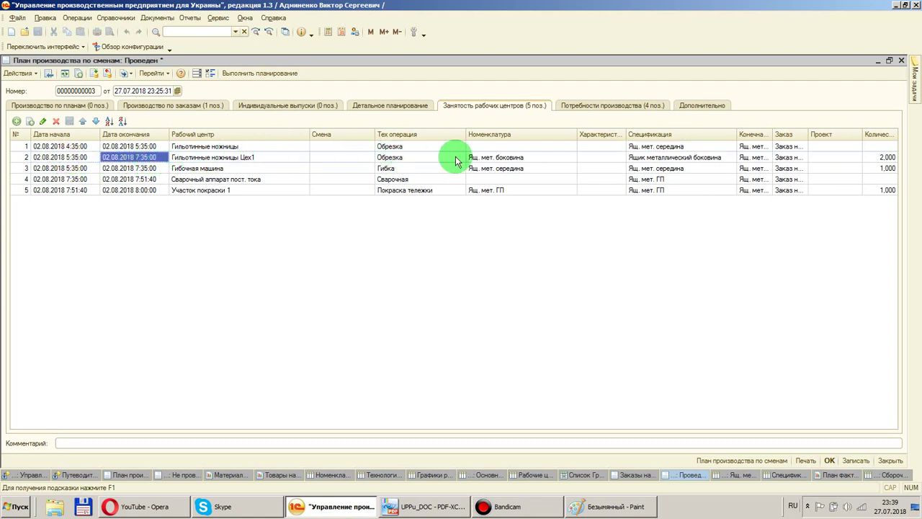
{"action": "left_click", "coordinate": [508, 159]}
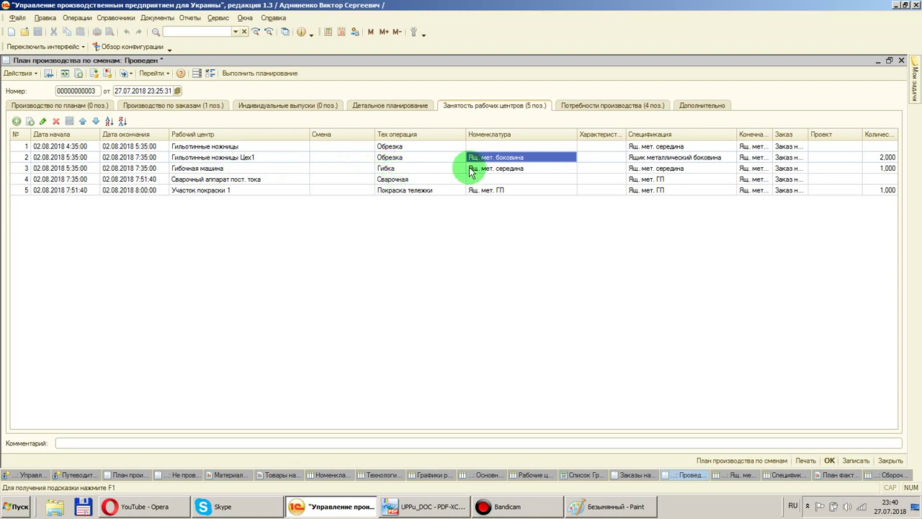
{"action": "left_click", "coordinate": [510, 170]}
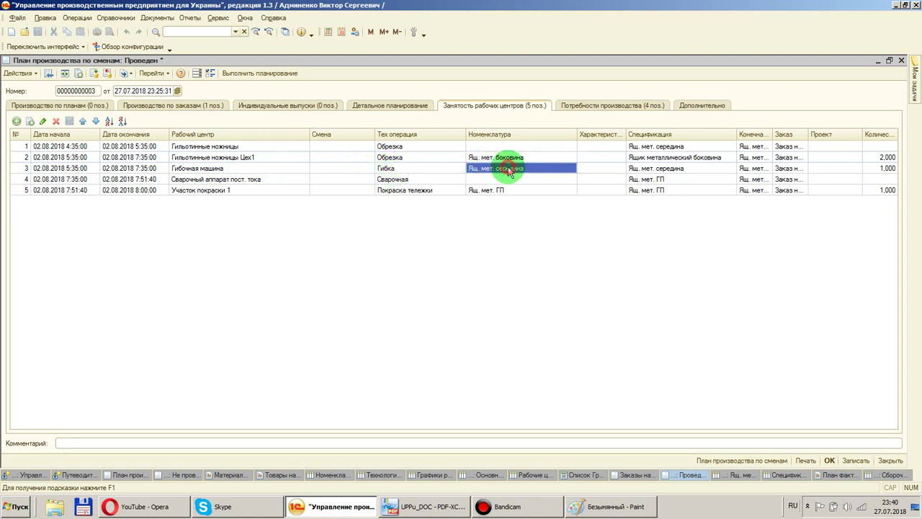
{"action": "left_click", "coordinate": [666, 168]}
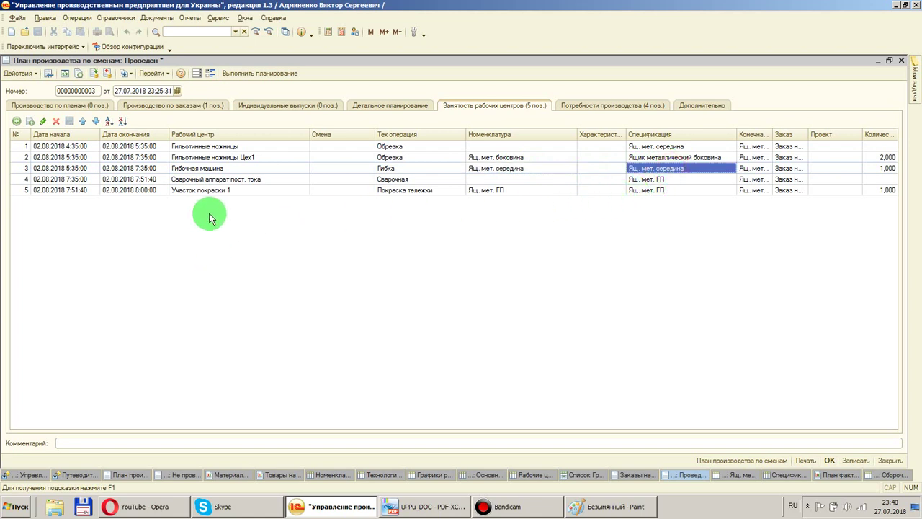
{"action": "left_click", "coordinate": [220, 170]}
{"action": "left_click", "coordinate": [222, 181]}
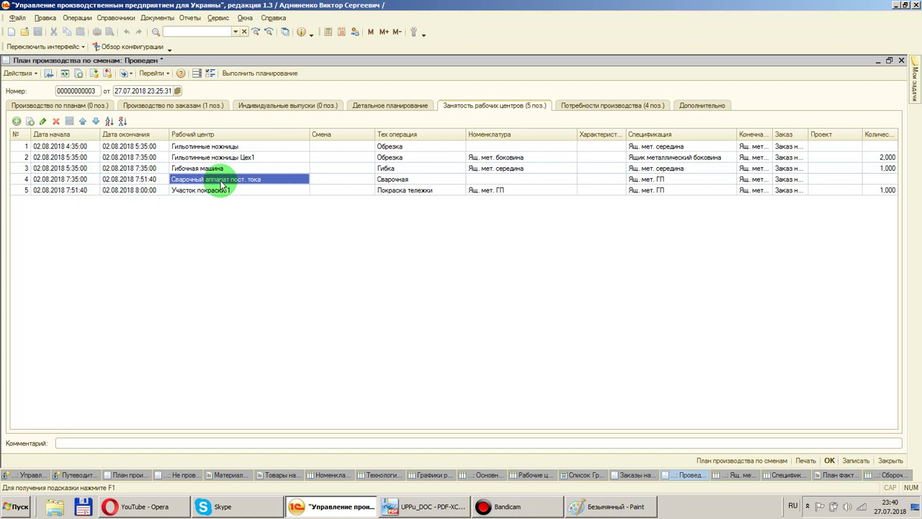
{"action": "left_click", "coordinate": [225, 147]}
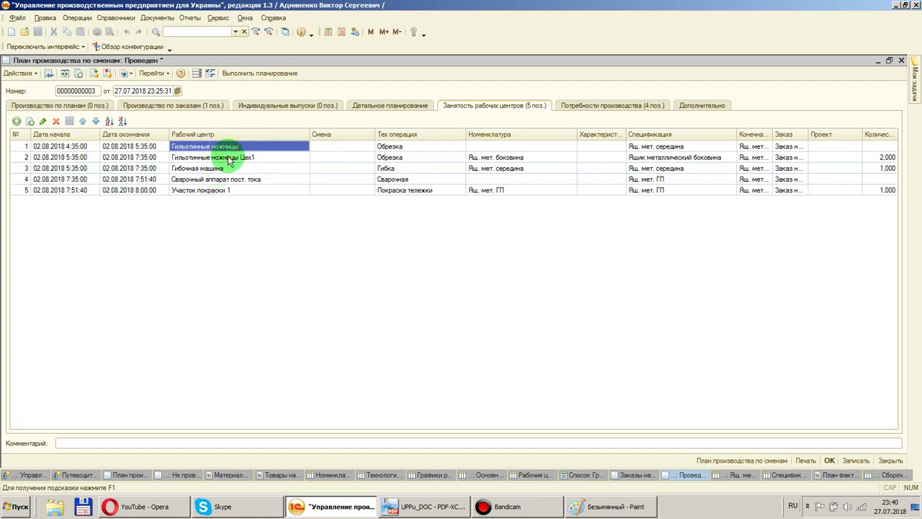
{"action": "left_click", "coordinate": [230, 158]}
{"action": "left_click", "coordinate": [232, 147]}
{"action": "left_click", "coordinate": [230, 158]}
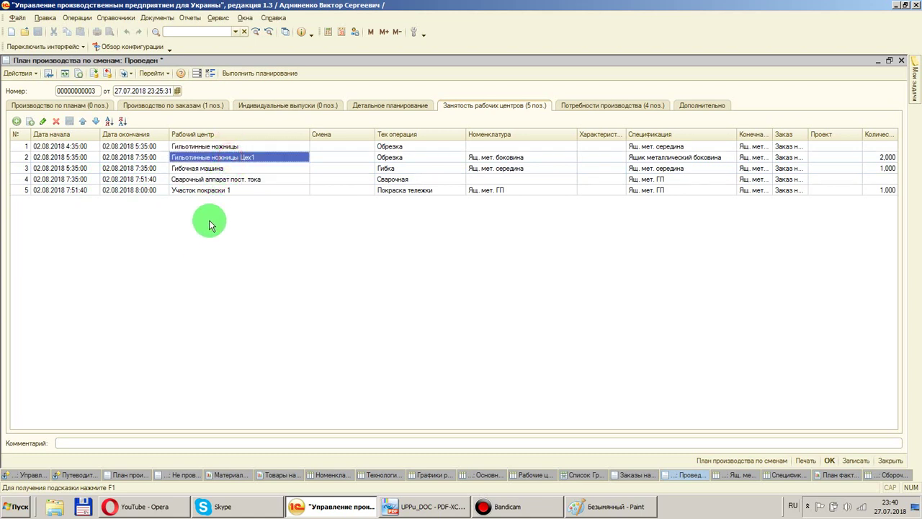
Review the Сварочная and Покраска тележки operations, comparing which operations have an output item in the Номенклатура column
{"action": "left_click", "coordinate": [182, 180]}
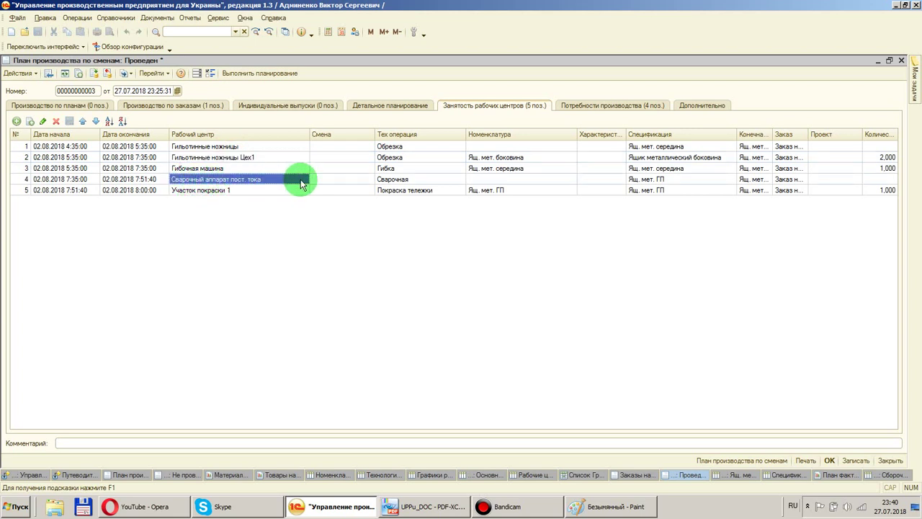
{"action": "left_click", "coordinate": [408, 180]}
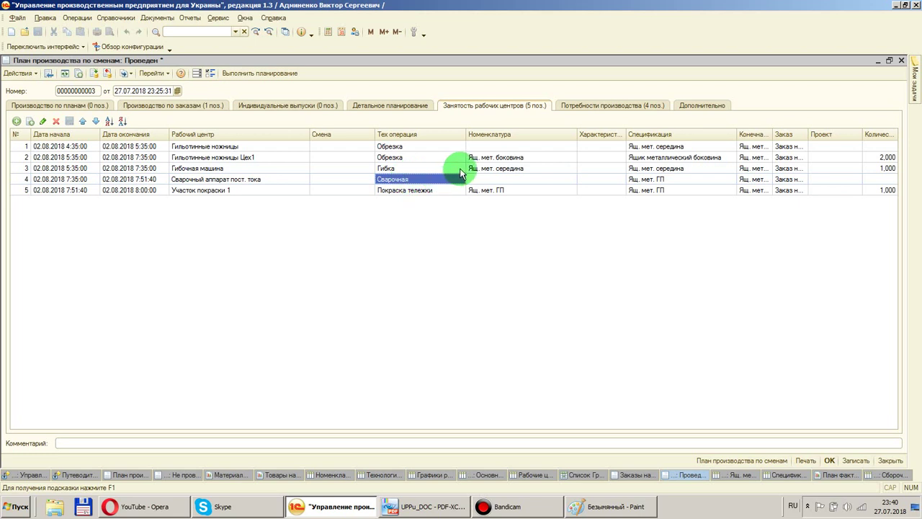
{"action": "left_click", "coordinate": [241, 193]}
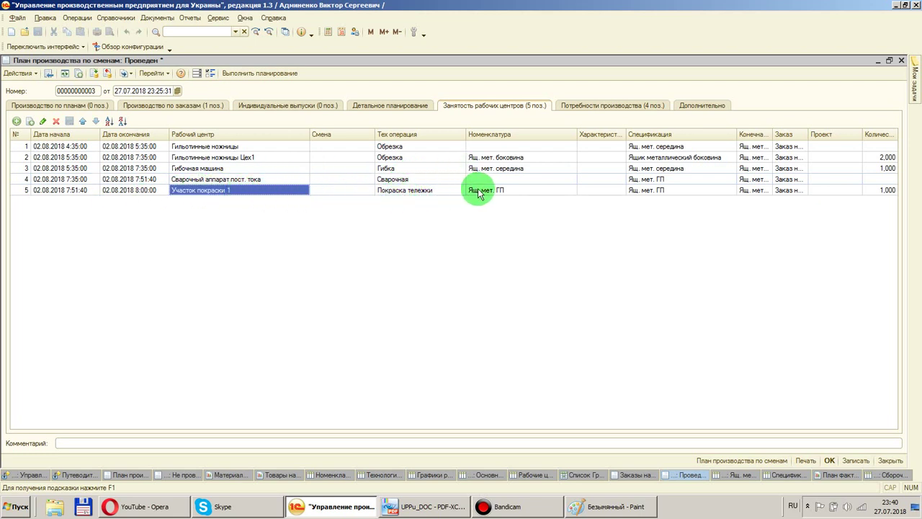
{"action": "left_click", "coordinate": [429, 192]}
{"action": "left_click", "coordinate": [507, 192]}
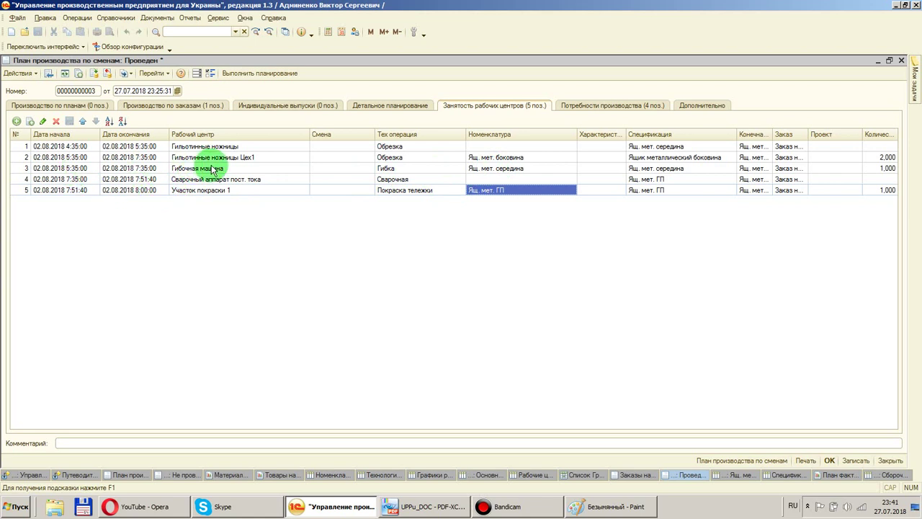
{"action": "left_click", "coordinate": [496, 170]}
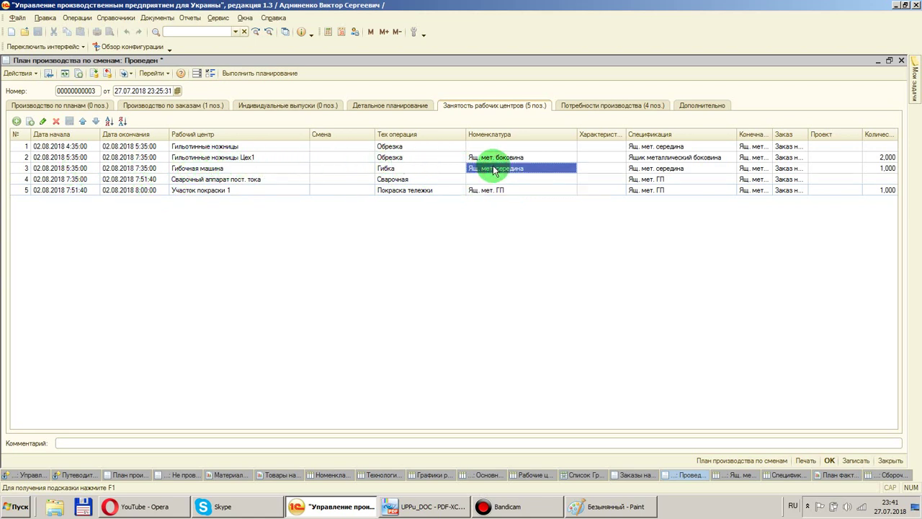
{"action": "left_click", "coordinate": [483, 147]}
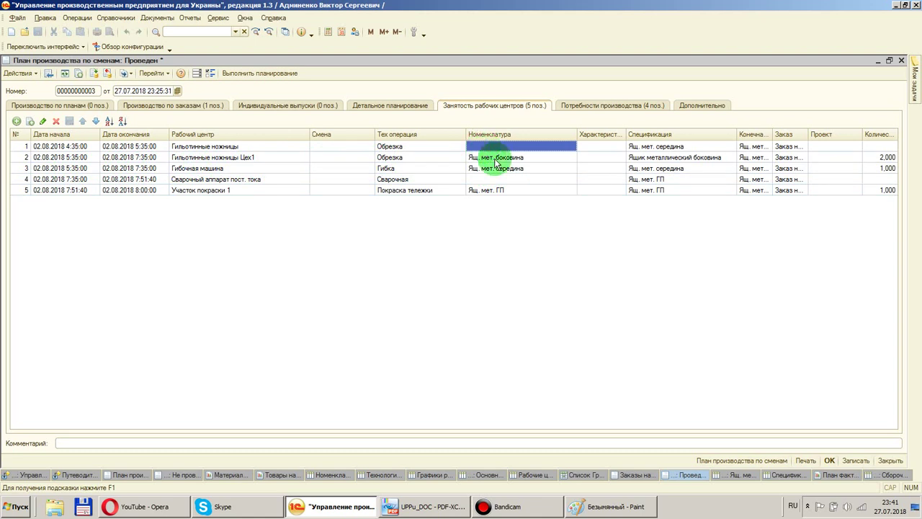
{"action": "left_click", "coordinate": [220, 181]}
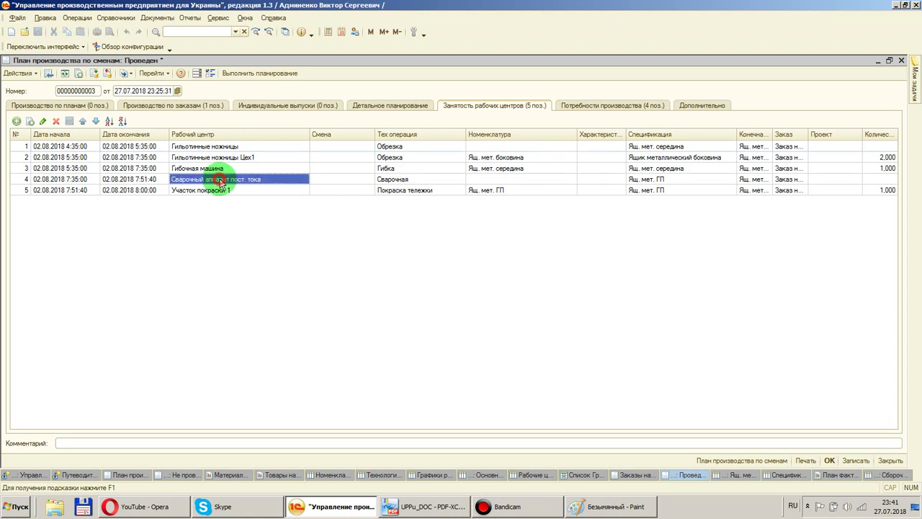
{"action": "left_click", "coordinate": [508, 180]}
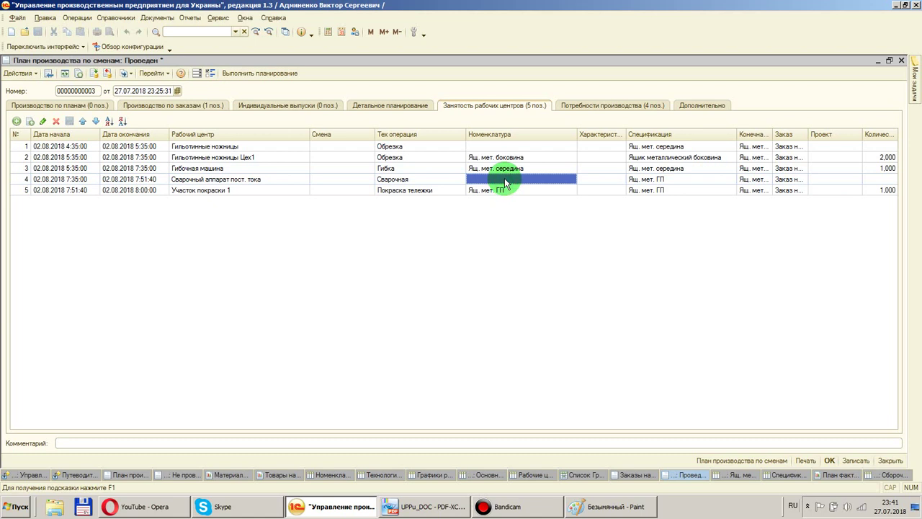
{"action": "left_click", "coordinate": [506, 191]}
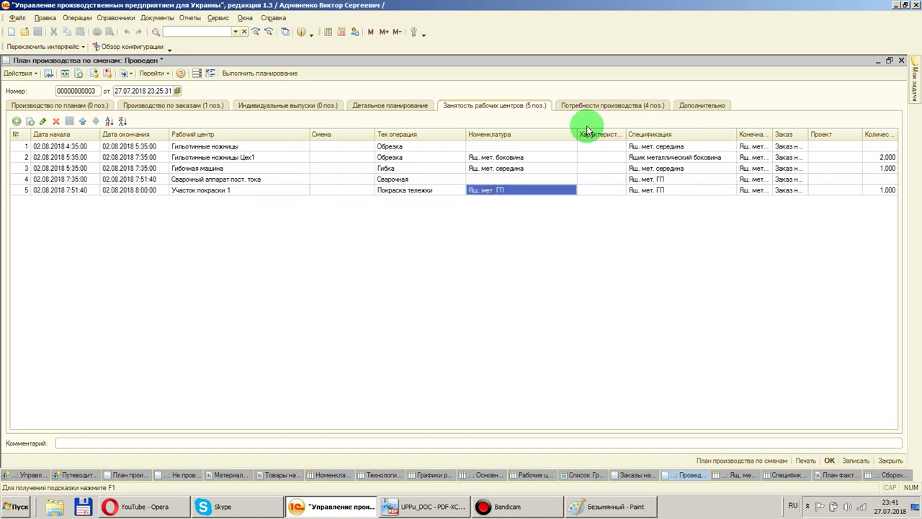
Examine the plan's production requirements, checking the semi-finished parts and the external quantities of Лист металлический 1000х500*1,5
{"action": "left_click", "coordinate": [597, 105]}
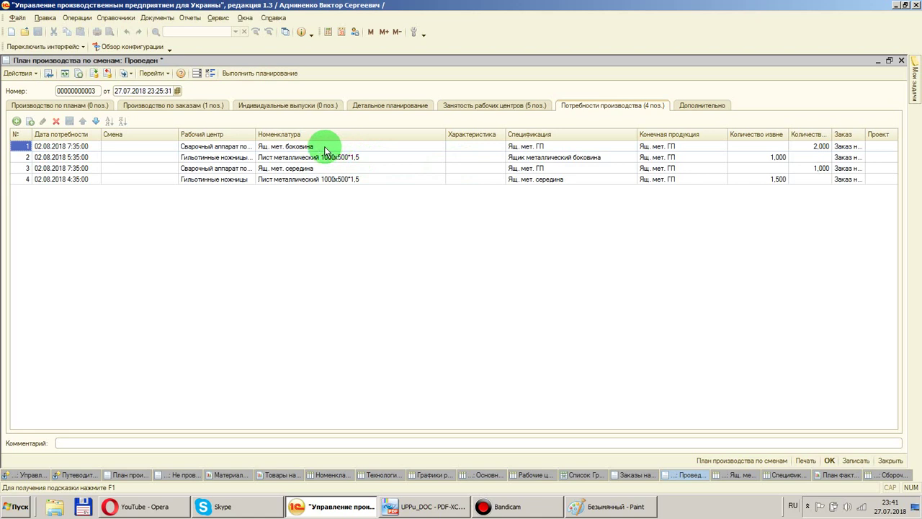
{"action": "left_click", "coordinate": [680, 147]}
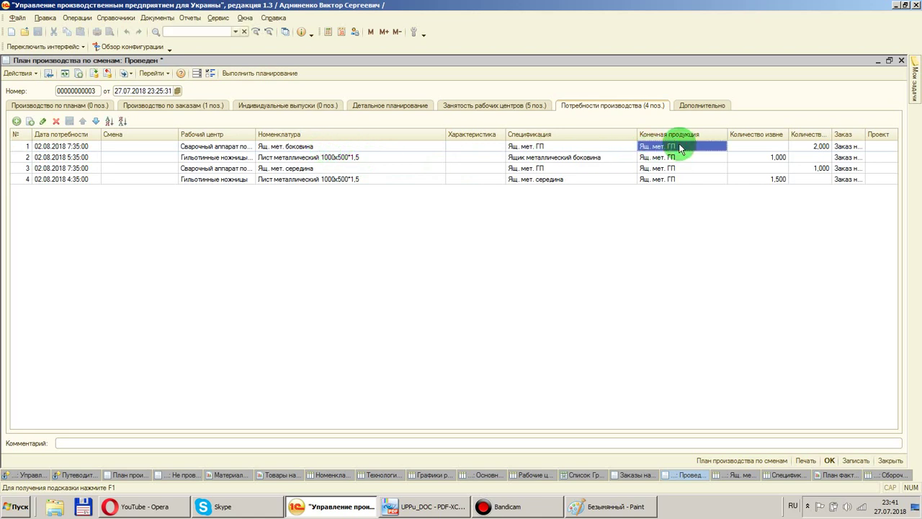
{"action": "left_click", "coordinate": [221, 147]}
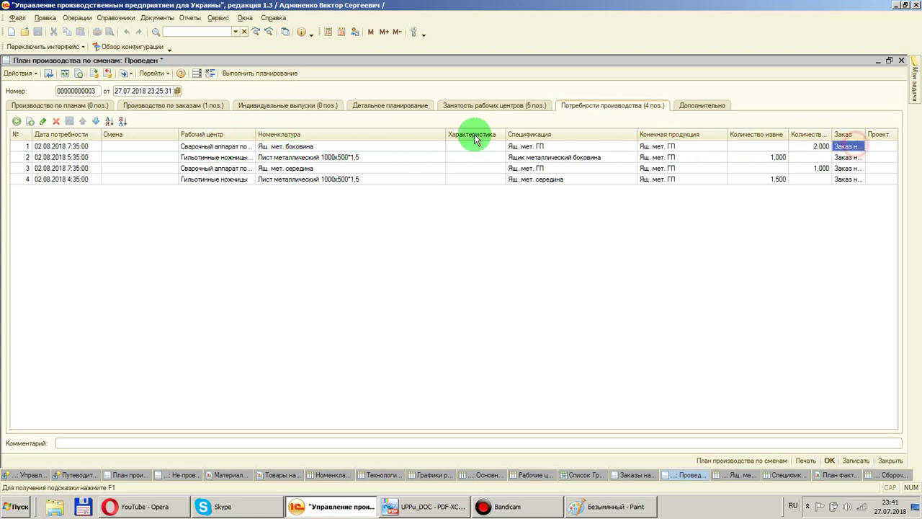
{"action": "left_click", "coordinate": [268, 149]}
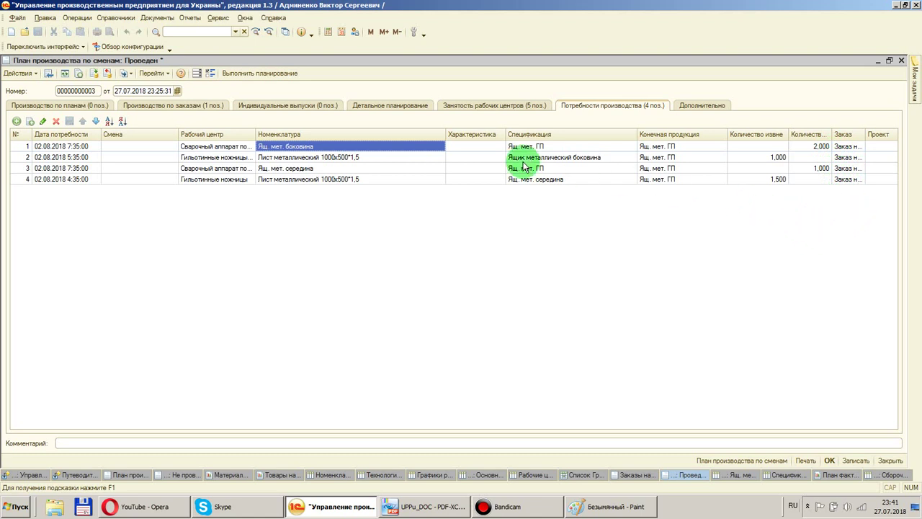
{"action": "left_click", "coordinate": [326, 157]}
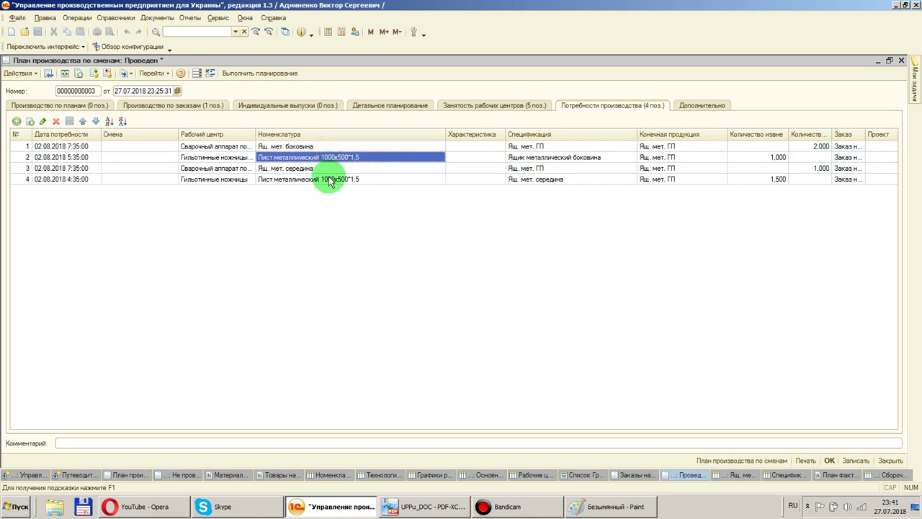
{"action": "left_click", "coordinate": [329, 180]}
{"action": "left_click", "coordinate": [776, 158]}
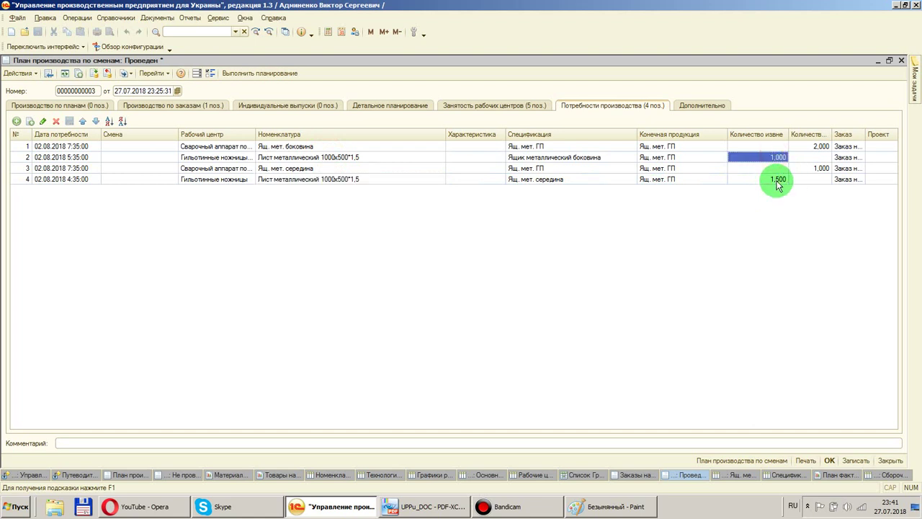
{"action": "left_click", "coordinate": [777, 181]}
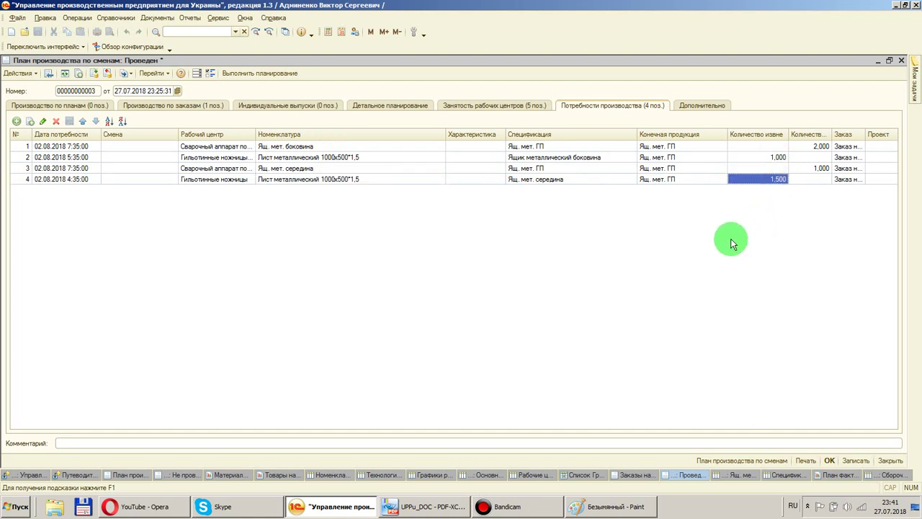
{"action": "left_click", "coordinate": [301, 158]}
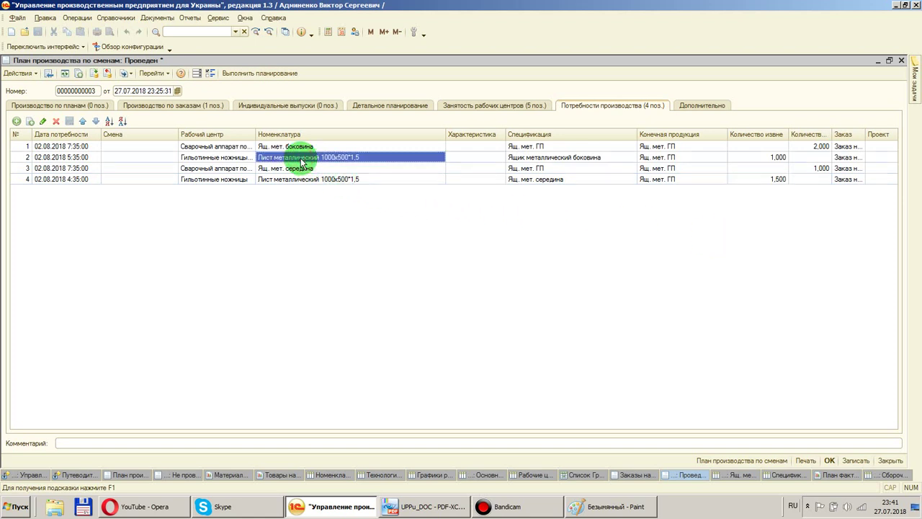
Compare the external sheet metal quantities for the боковина and середина specifications with the quantity of Ящ. мет. середина in the production requirements
{"action": "left_click", "coordinate": [762, 157]}
{"action": "left_click", "coordinate": [381, 179]}
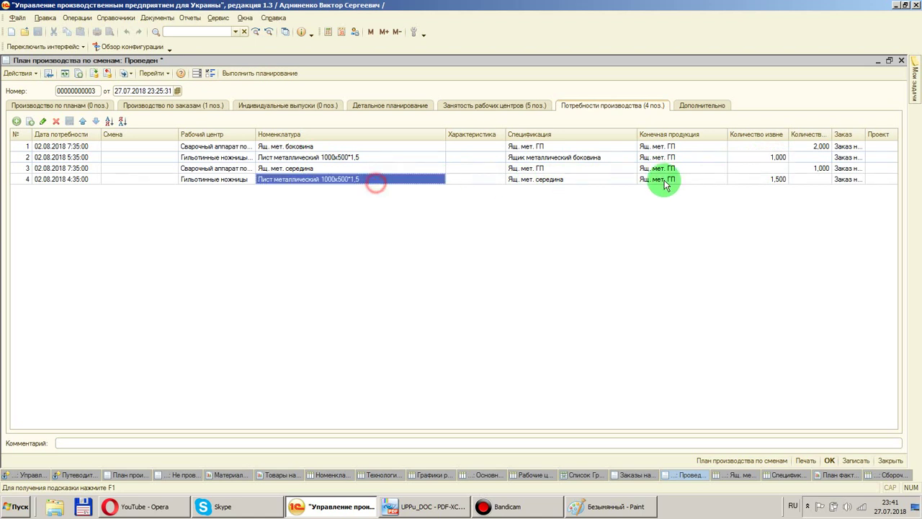
{"action": "left_click", "coordinate": [765, 178]}
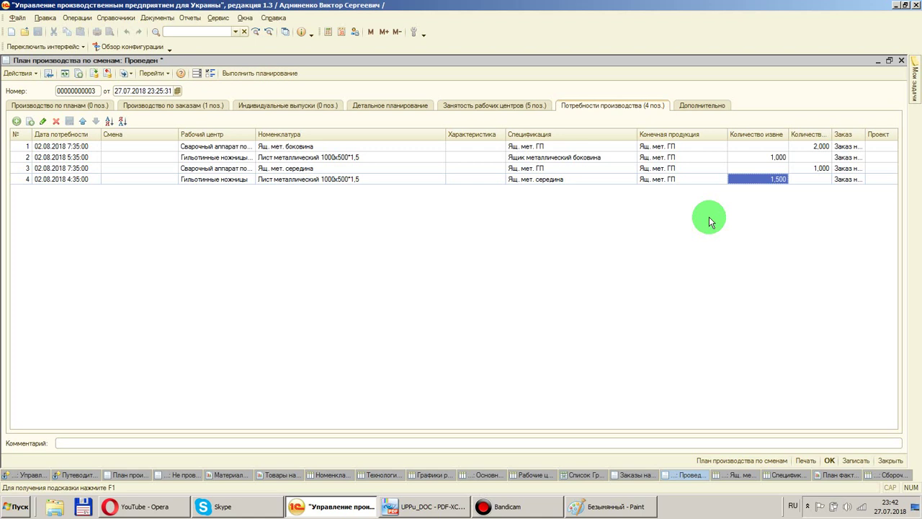
{"action": "left_click", "coordinate": [812, 168]}
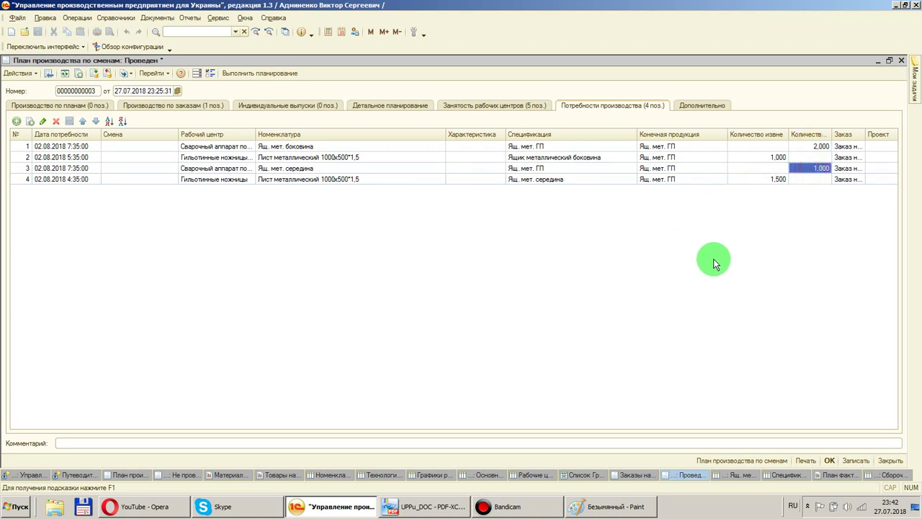
Open the report План фактный анализ планирования производства and generate it for 01.07.2018 to 31.08.2018
{"action": "left_click", "coordinate": [191, 24]}
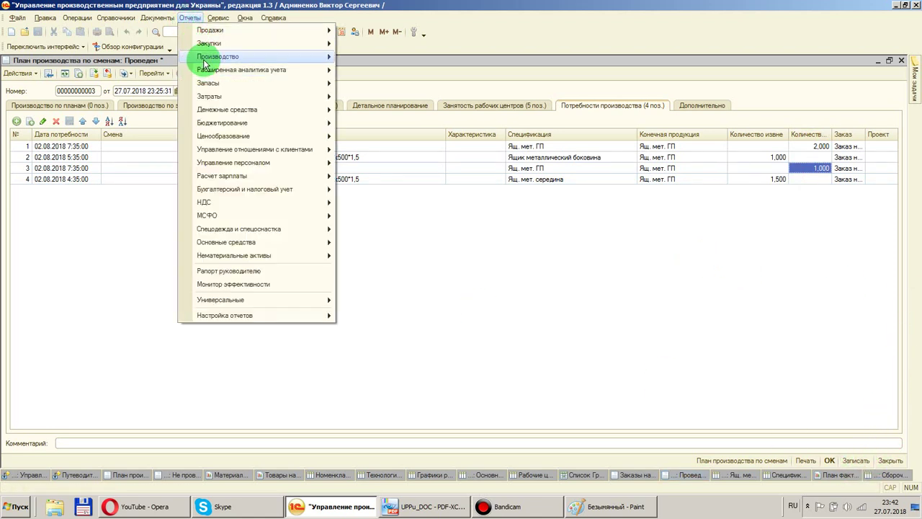
{"action": "mouse_move", "coordinate": [206, 63]}
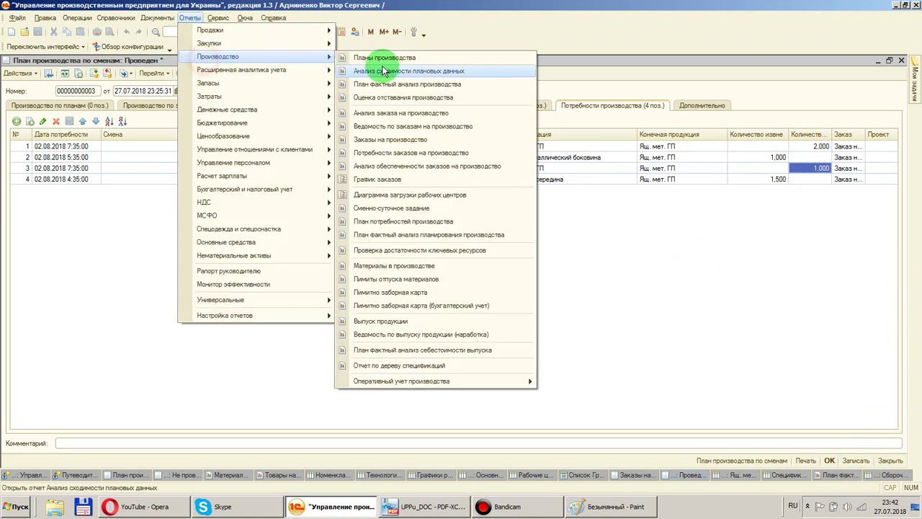
{"action": "left_click", "coordinate": [395, 238]}
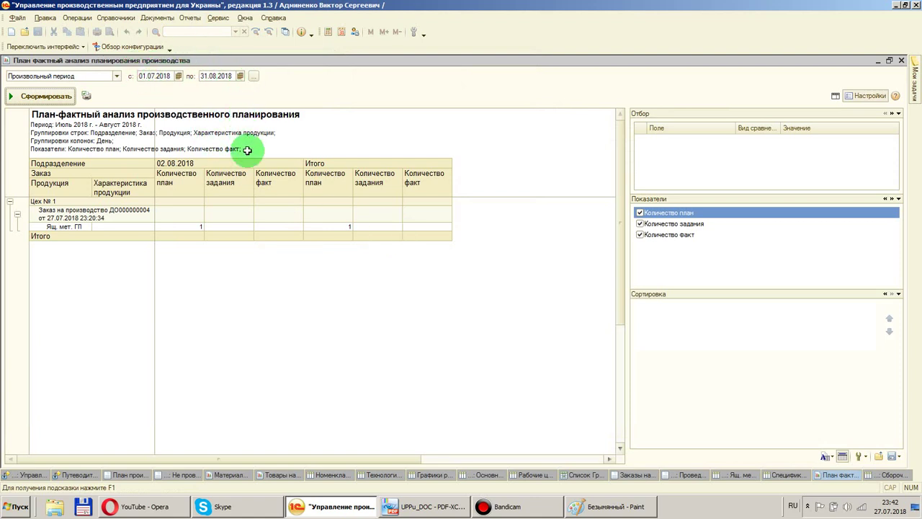
{"action": "left_click", "coordinate": [32, 96]}
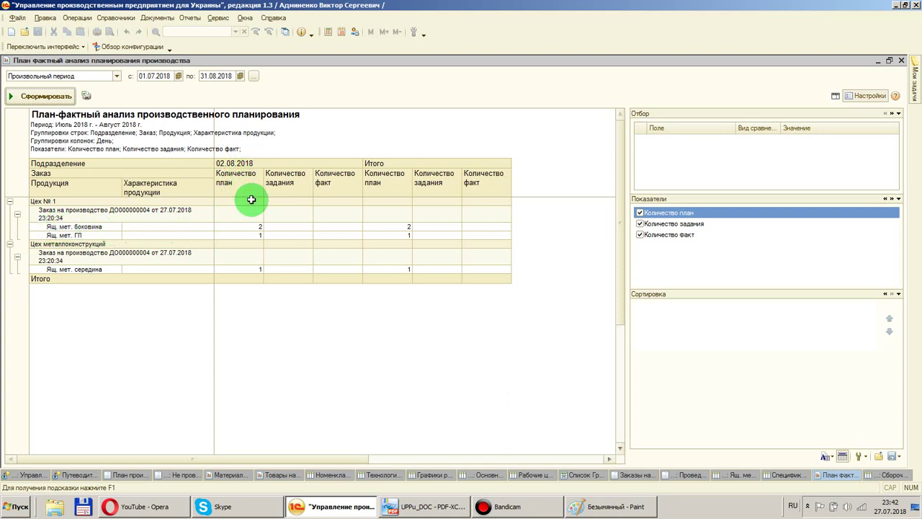
Examine the planned quantities of Ящ. мет. боковина, Ящ. мет. середина and Ящ. мет. ГП in the plan-fact report
{"action": "left_click", "coordinate": [252, 227]}
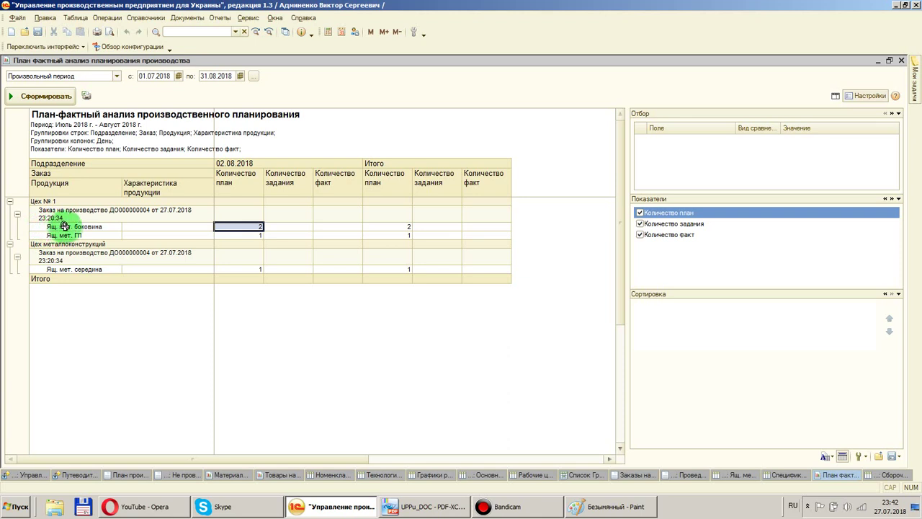
{"action": "left_click", "coordinate": [88, 227]}
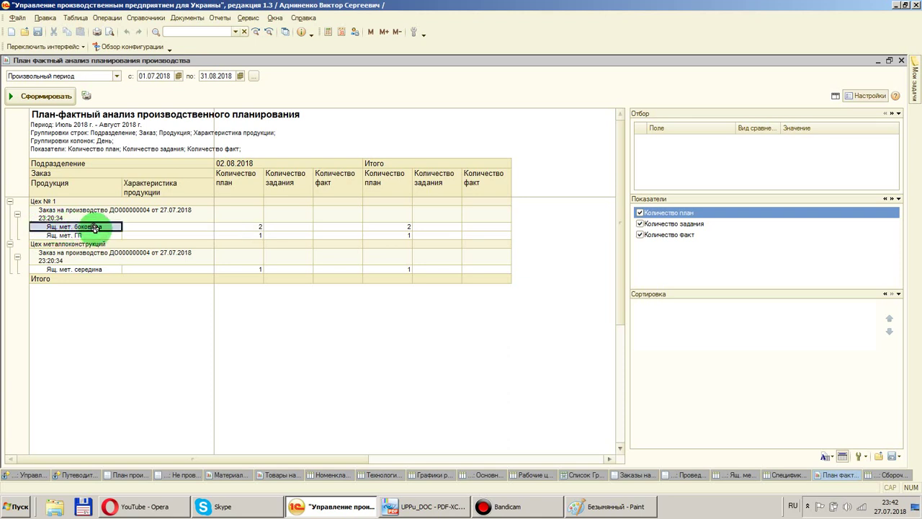
{"action": "left_click", "coordinate": [245, 227]}
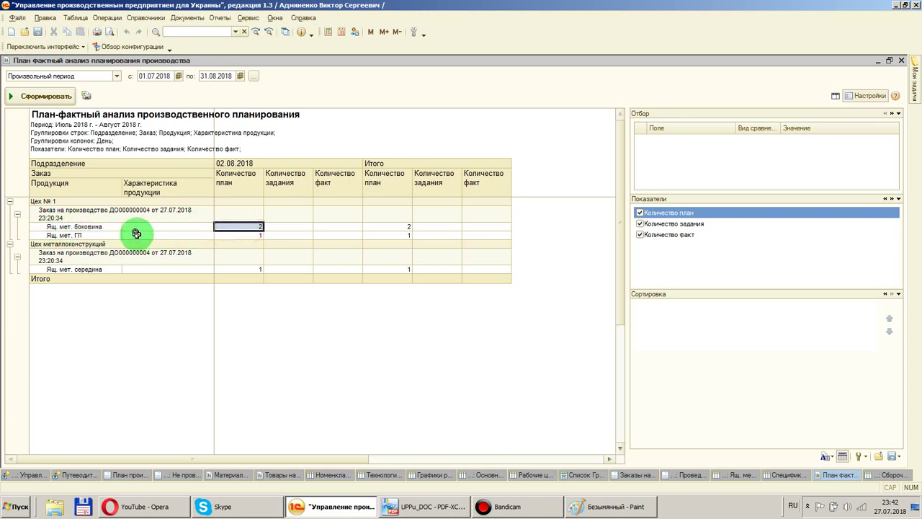
{"action": "left_click", "coordinate": [65, 257]}
{"action": "left_click", "coordinate": [76, 270]}
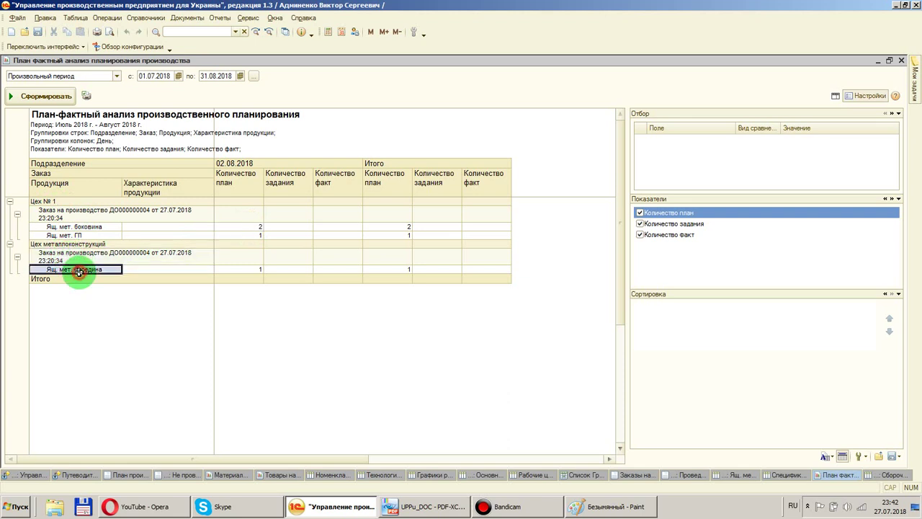
{"action": "left_click", "coordinate": [235, 270]}
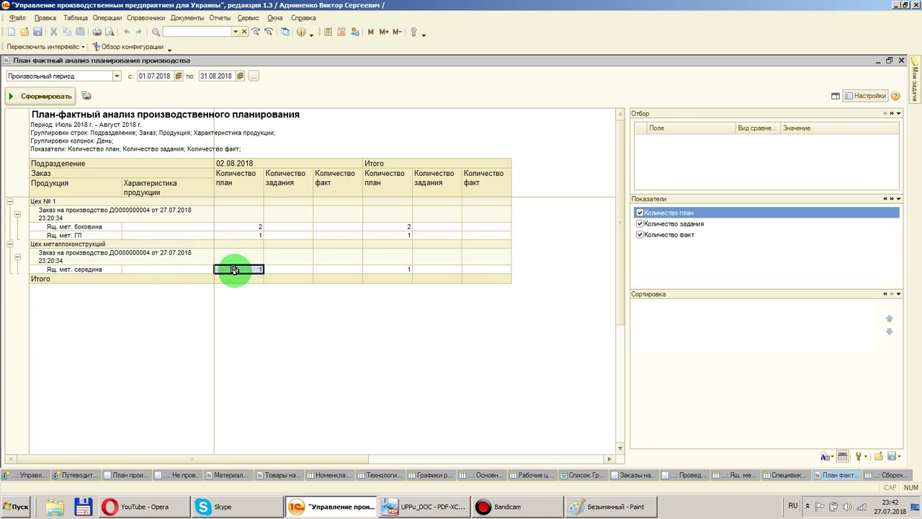
{"action": "left_click", "coordinate": [76, 235]}
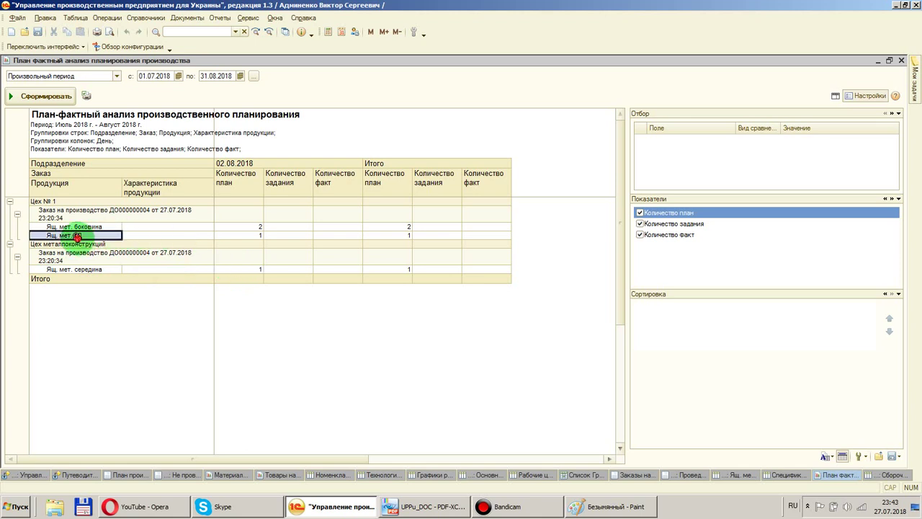
{"action": "left_click", "coordinate": [250, 235]}
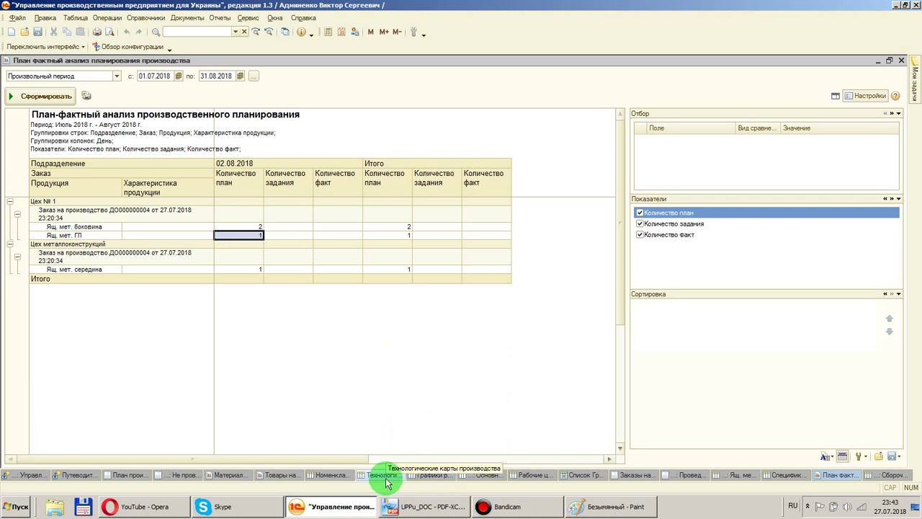
Review the production order listed in the shift plan and check the components' Количество задания cells in the plan-fact report
{"action": "left_click", "coordinate": [688, 475]}
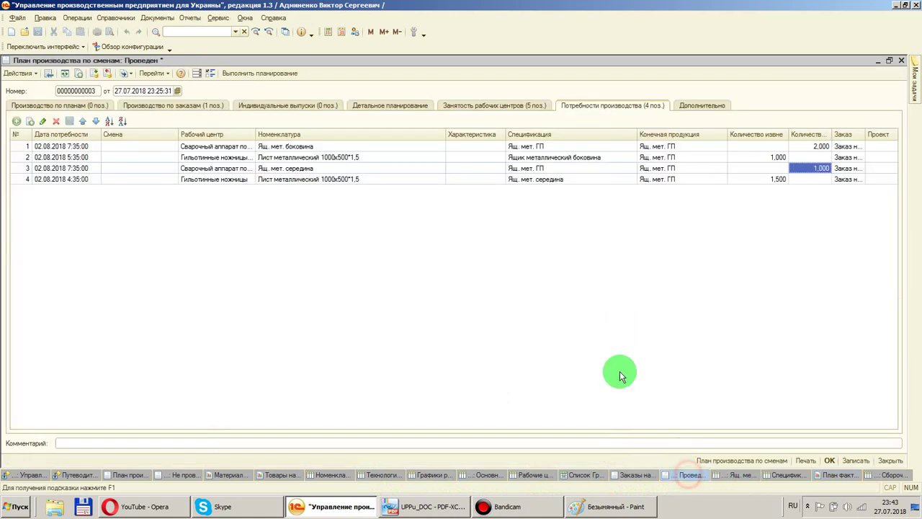
{"action": "left_click", "coordinate": [160, 105]}
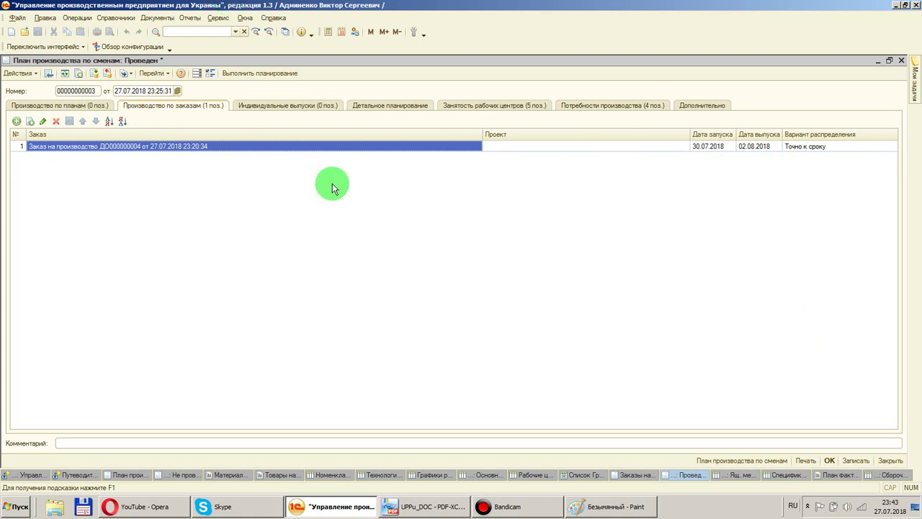
{"action": "left_click", "coordinate": [852, 479]}
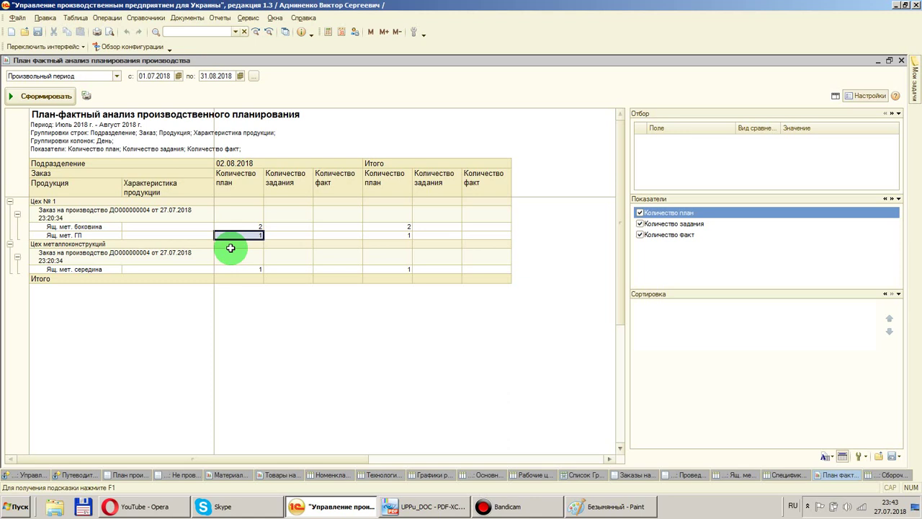
{"action": "left_click", "coordinate": [291, 226]}
{"action": "left_click", "coordinate": [292, 244]}
{"action": "left_click", "coordinate": [293, 269]}
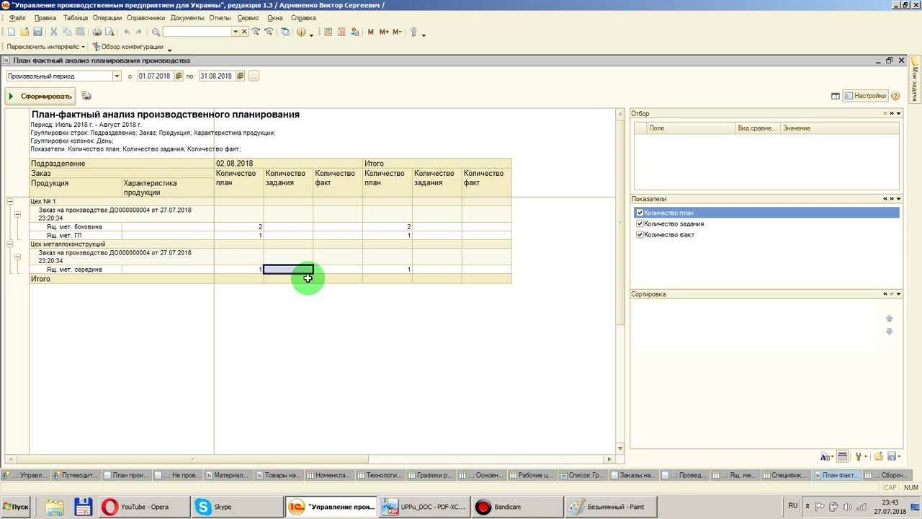
Open the shift production report dated 19.07.2018 12:11:30 and examine its materials and products
{"action": "left_click", "coordinate": [189, 19]}
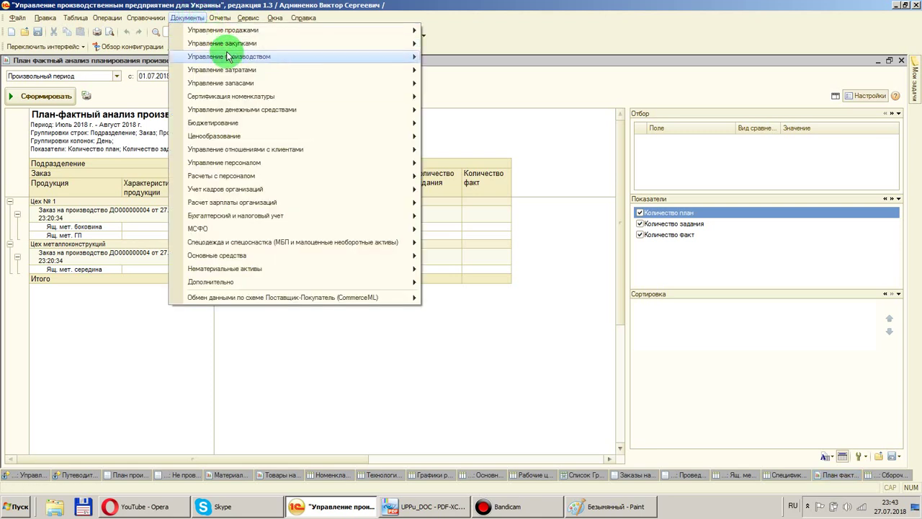
{"action": "mouse_move", "coordinate": [230, 56]}
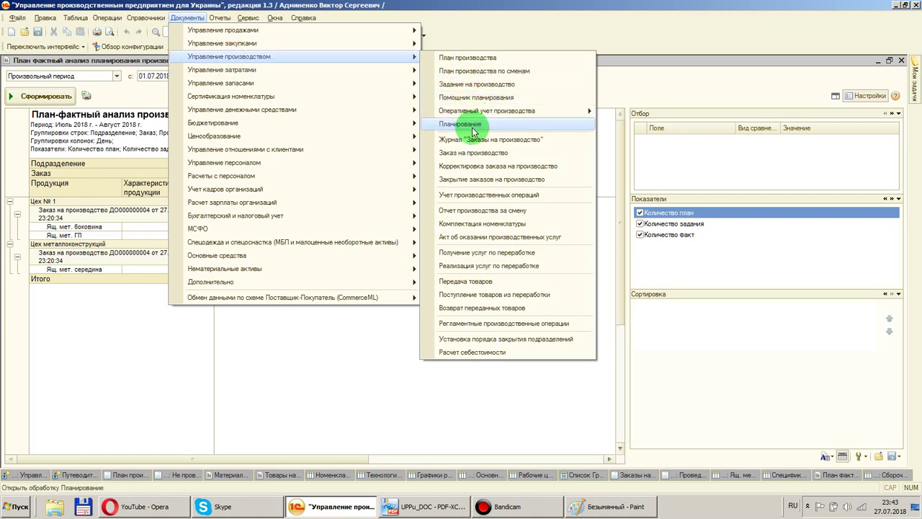
{"action": "left_click", "coordinate": [480, 209]}
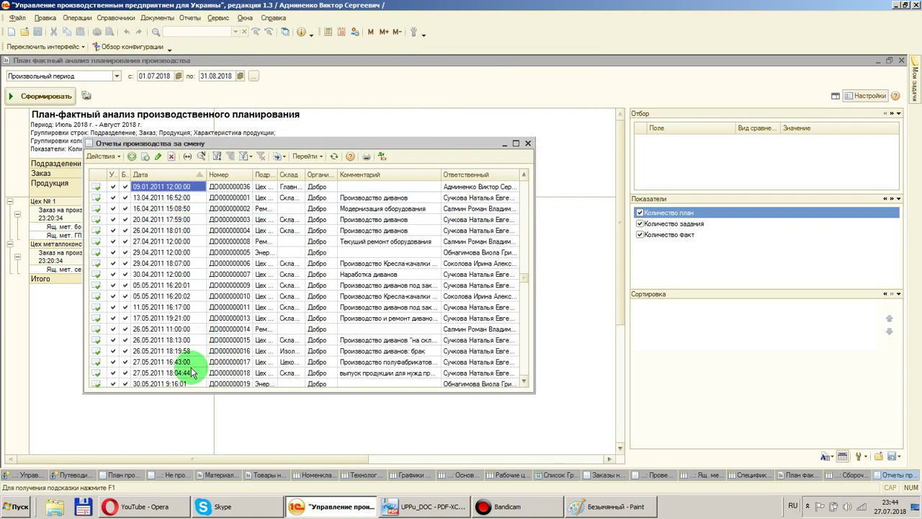
{"action": "scroll", "coordinate": [198, 346], "scroll_direction": "down", "scroll_amount": 6}
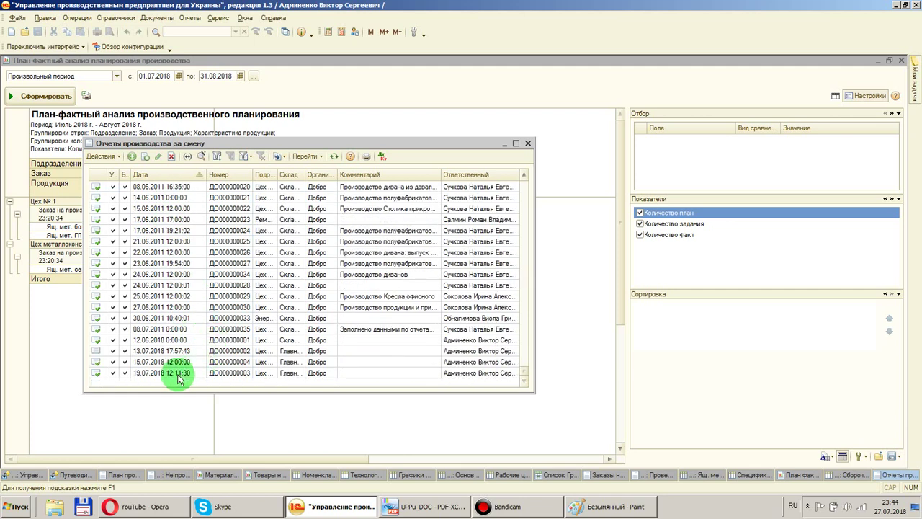
{"action": "scroll", "coordinate": [180, 360], "scroll_direction": "down", "scroll_amount": 1}
{"action": "left_click", "coordinate": [179, 373]}
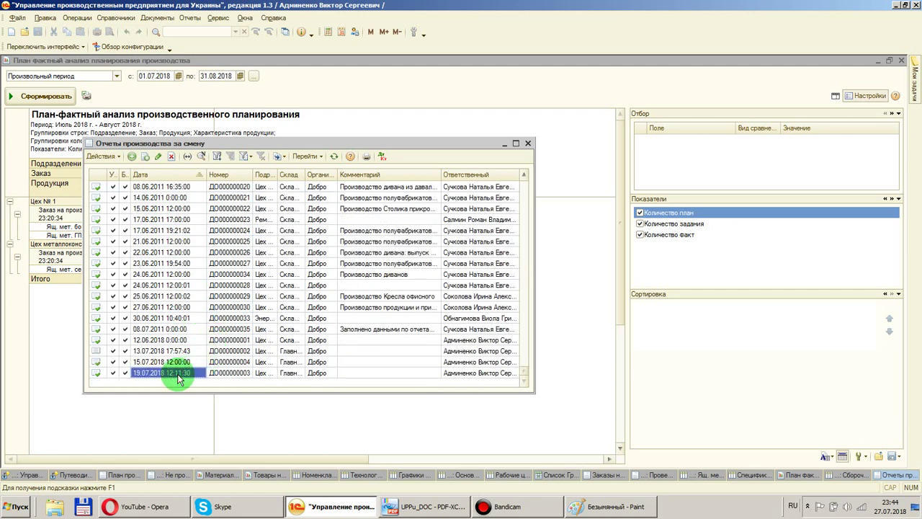
{"action": "double_click", "coordinate": [178, 375]}
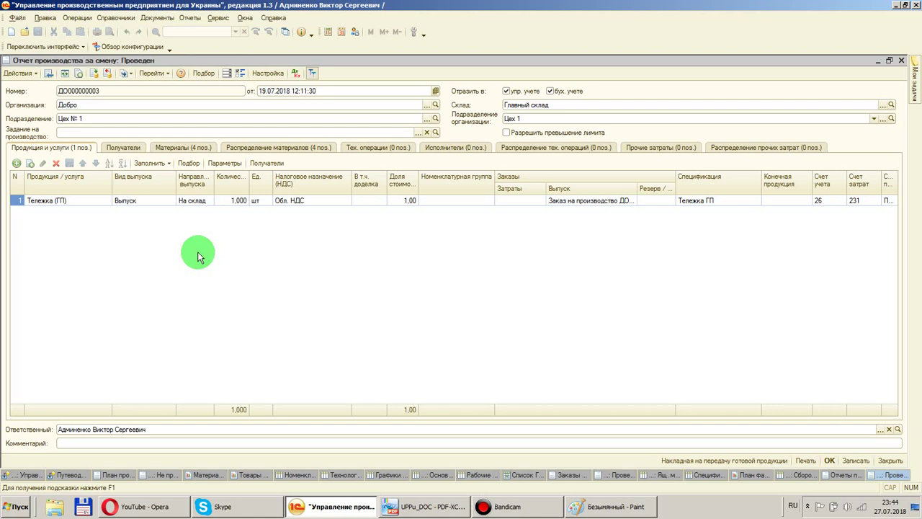
{"action": "left_click", "coordinate": [182, 148]}
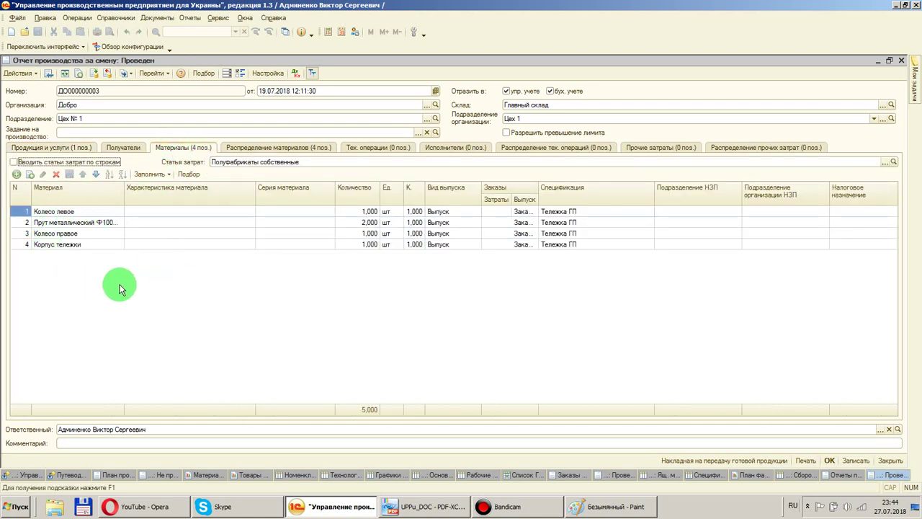
{"action": "left_click", "coordinate": [58, 150]}
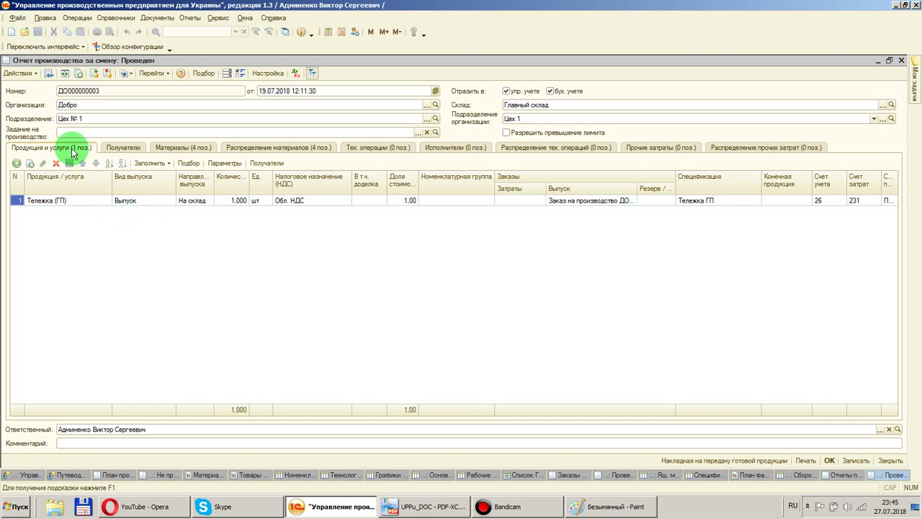
Return to the plan-fact report and compare its Количество план, Количество задания and Количество факт columns for 02.08.2018
{"action": "left_click", "coordinate": [748, 477]}
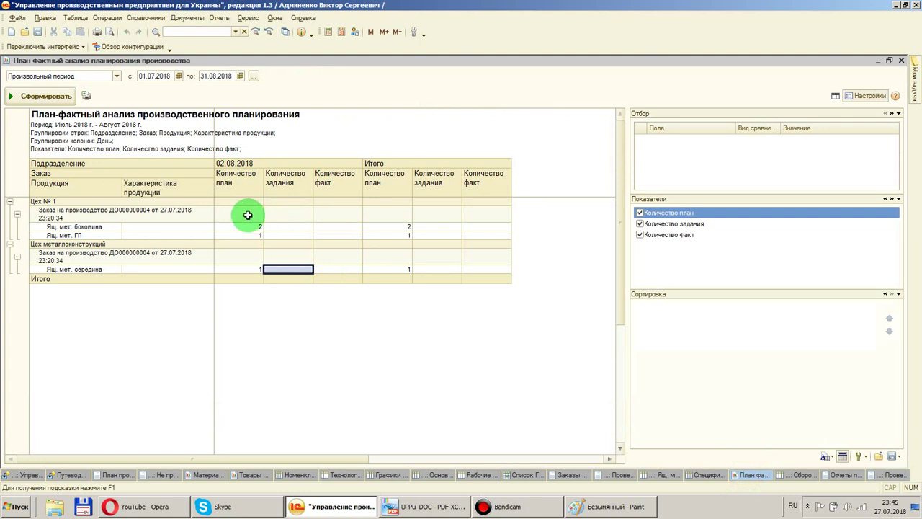
{"action": "left_click_drag", "start_coordinate": [240, 178], "coordinate": [242, 249]}
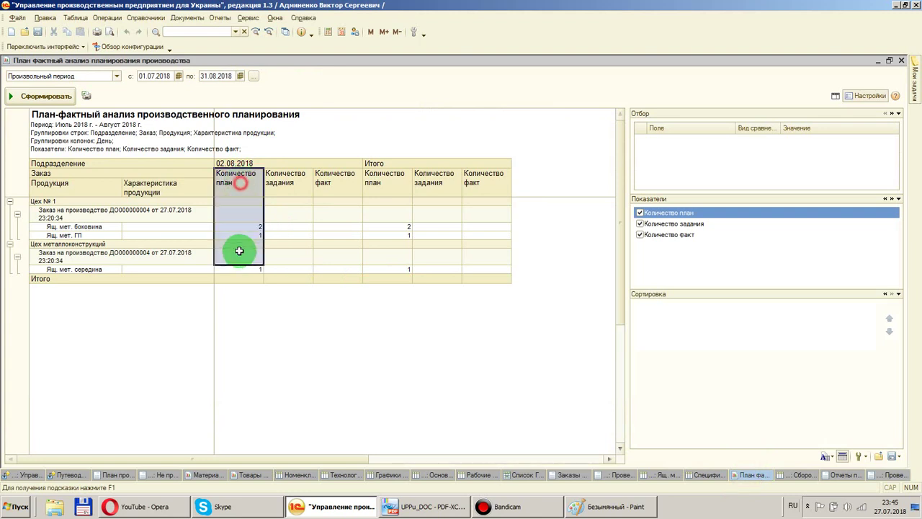
{"action": "left_click", "coordinate": [292, 182]}
{"action": "left_click_drag", "start_coordinate": [340, 189], "coordinate": [342, 251]}
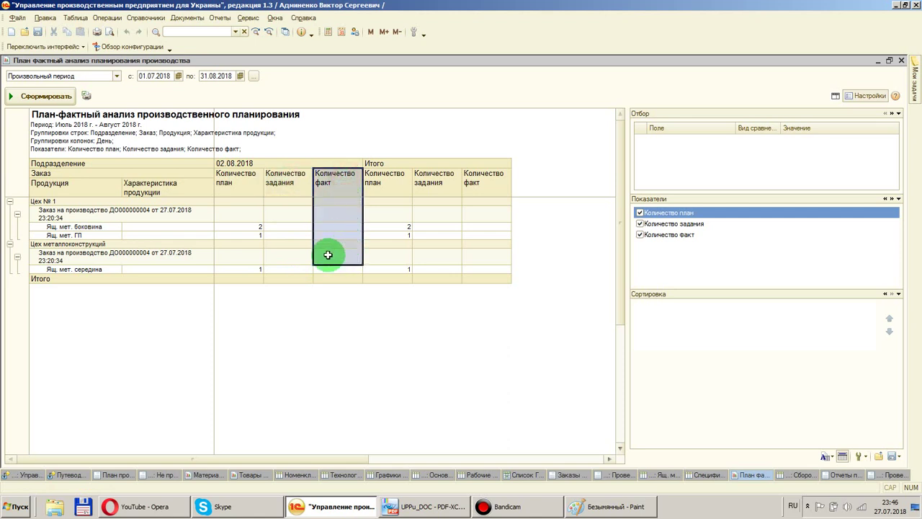
{"action": "left_click_drag", "start_coordinate": [248, 176], "coordinate": [252, 261]}
{"action": "left_click_drag", "start_coordinate": [287, 193], "coordinate": [292, 261]}
{"action": "left_click_drag", "start_coordinate": [329, 211], "coordinate": [343, 287]}
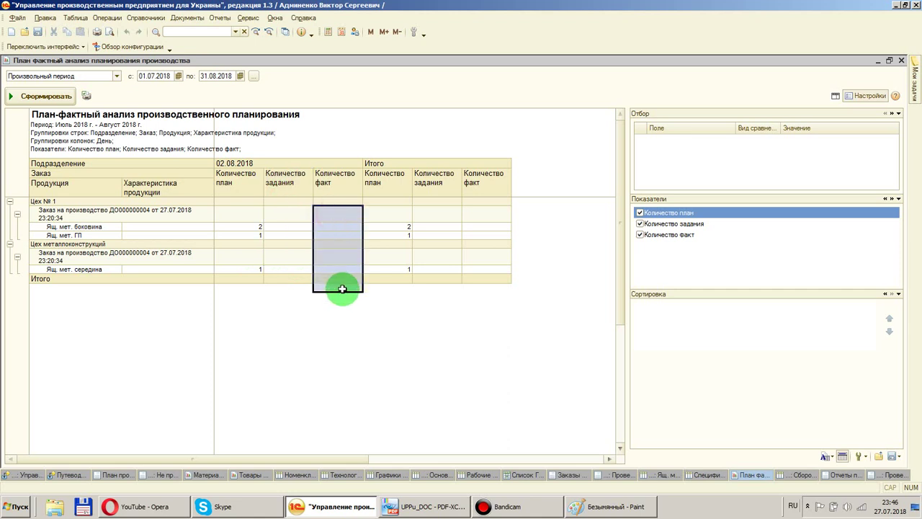